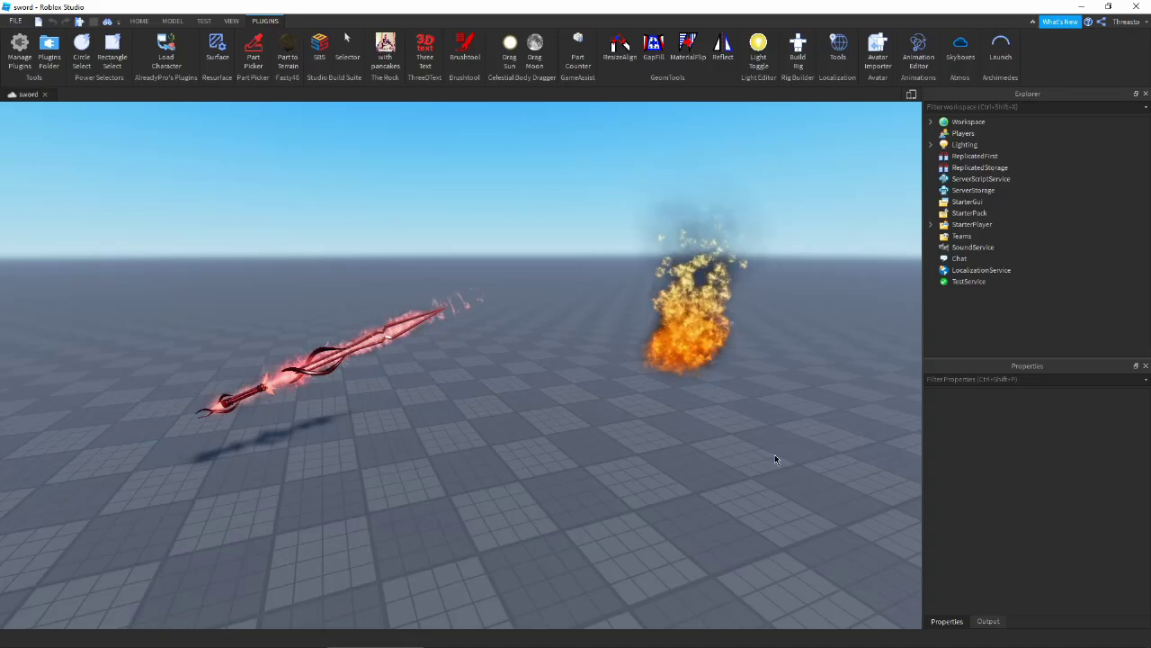
# Examine the sword's red aura and the fire particle effect from several viewpoints in the scene
pyautogui.press('a')
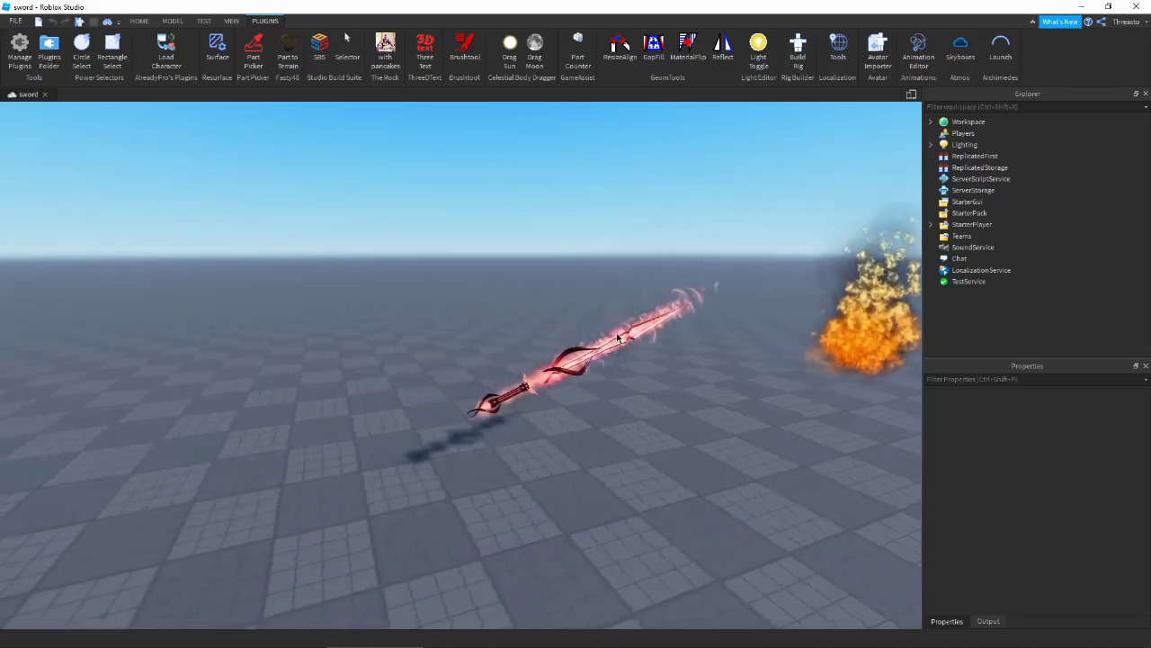
pyautogui.press('s')
pyautogui.press('d')
pyautogui.press('w')
pyautogui.press('d')
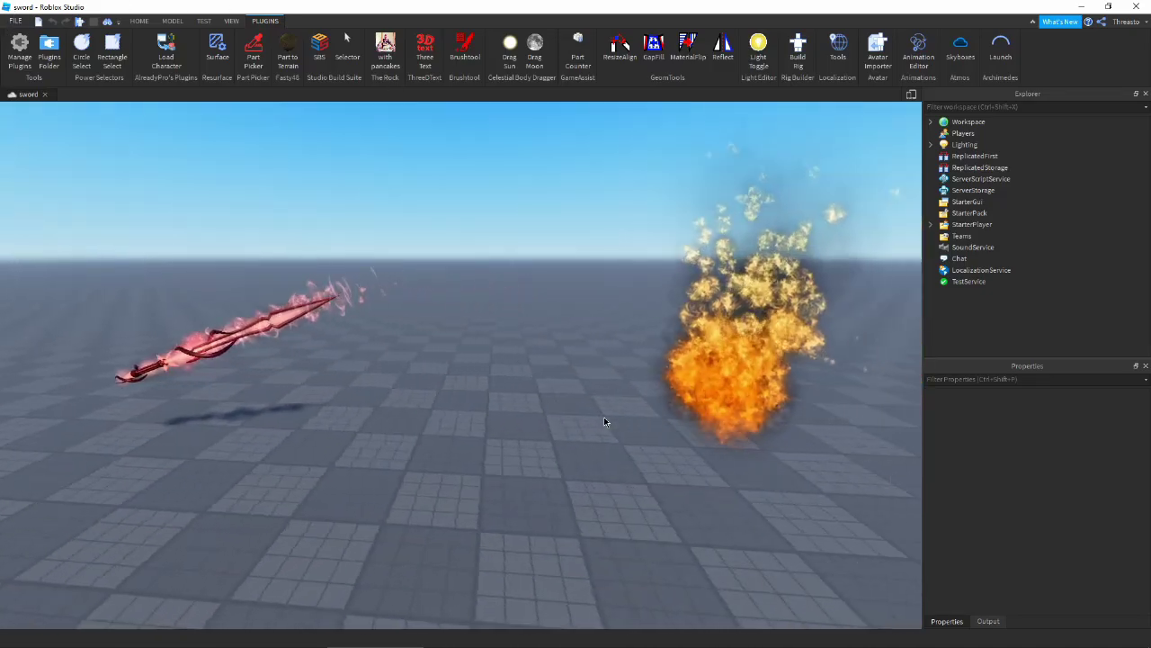
pyautogui.press('s')
pyautogui.press('a')
pyautogui.moveTo(417, 367); pyautogui.dragTo(417, 367, button='right')
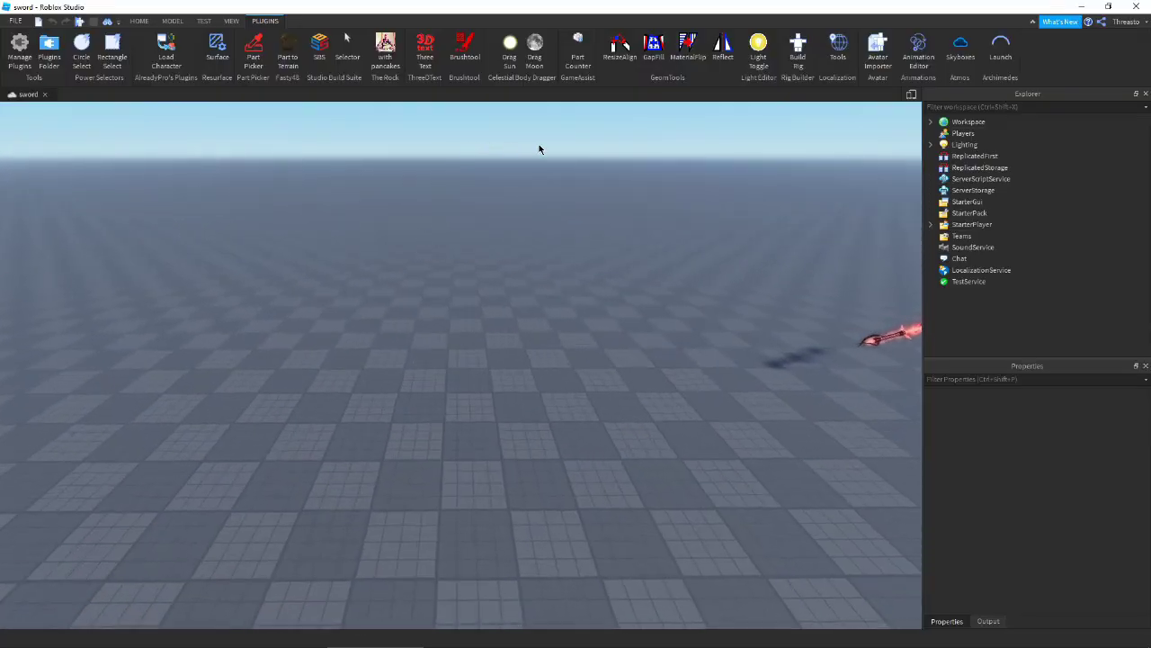
# Insert an R6 Block Rig dummy onto the baseplate with the Rig Builder
pyautogui.click(798, 49)
pyautogui.click(499, 315)
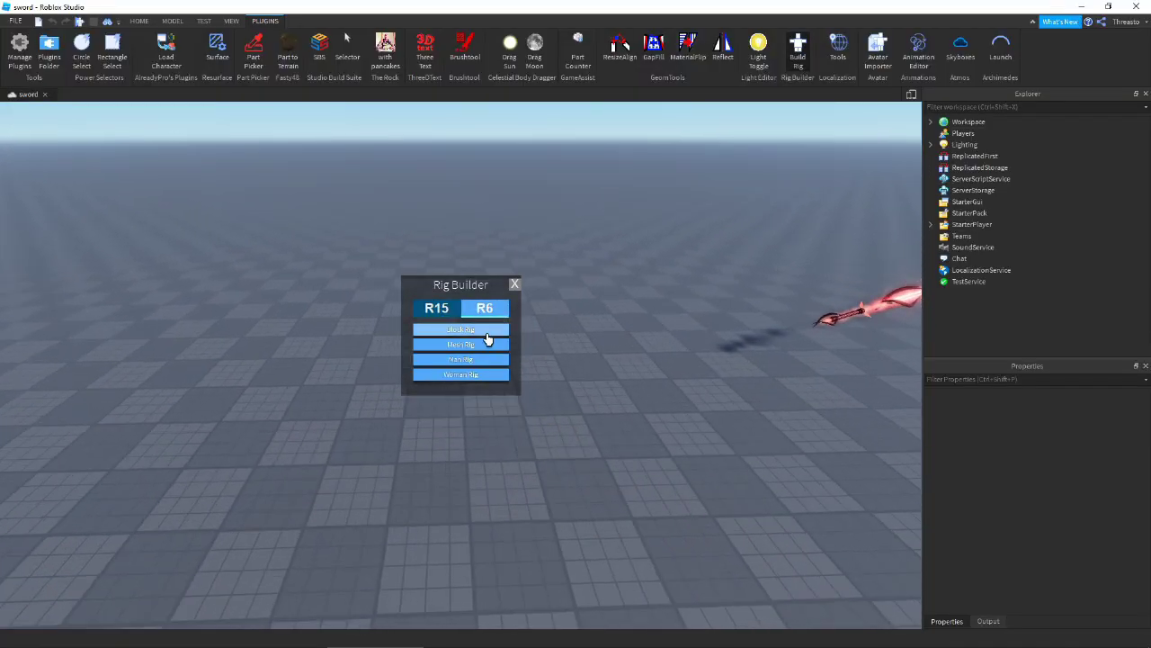
pyautogui.click(488, 331)
pyautogui.press('w')
pyautogui.moveTo(632, 407); pyautogui.dragTo(662, 414, button='right')
pyautogui.click(634, 409)
pyautogui.press('w')
pyautogui.press('s')
pyautogui.click(537, 374)
pyautogui.press('d')
pyautogui.press('s')
pyautogui.moveTo(458, 405); pyautogui.dragTo(457, 405, button='right')
pyautogui.click(480, 410)
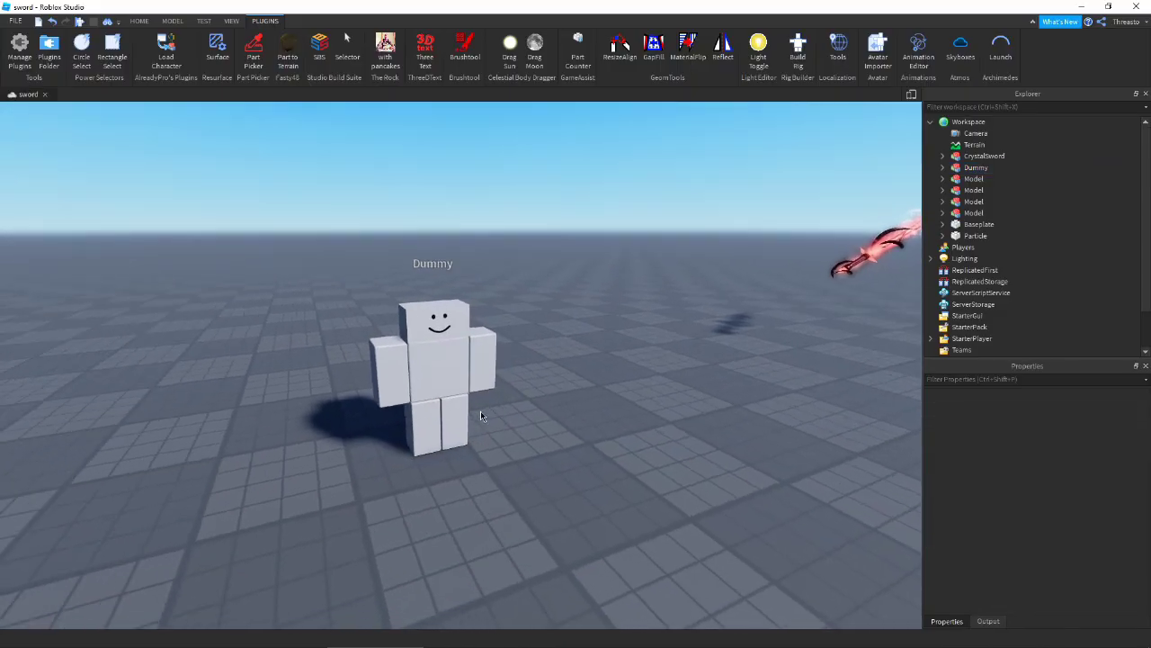
# Add a ParticleEmitter inside the Torso of the Dummy model
pyautogui.press('w')
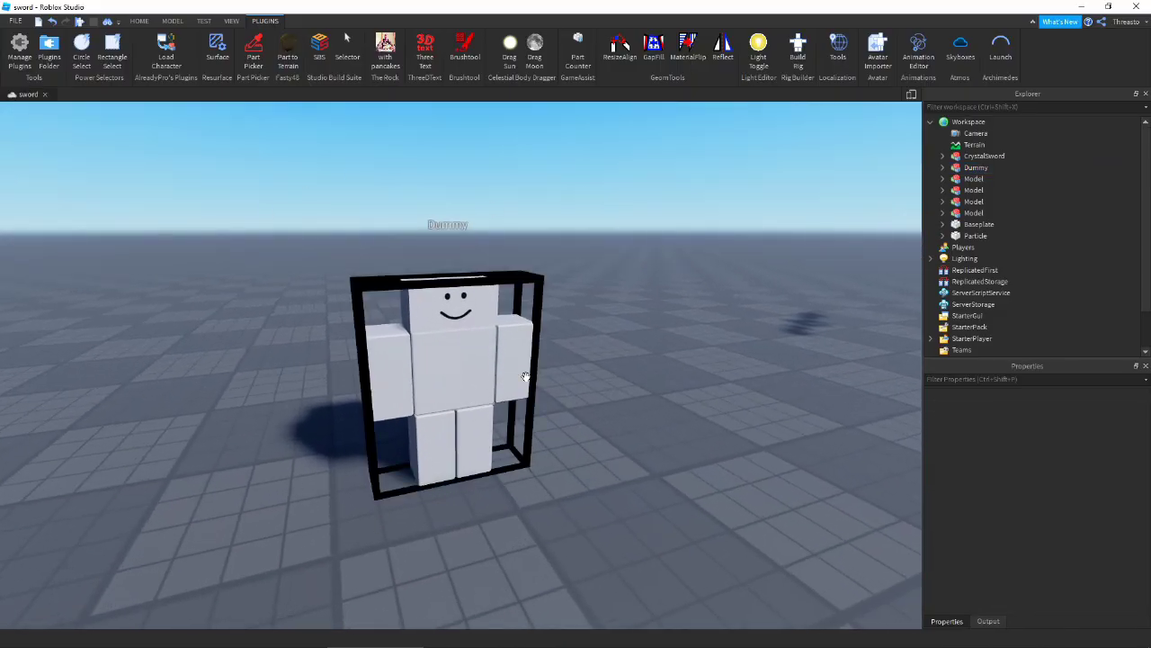
pyautogui.press('s')
pyautogui.moveTo(527, 376); pyautogui.dragTo(525, 378, button='right')
pyautogui.press('w')
pyautogui.keyDown('alt'); pyautogui.click(469, 330); pyautogui.keyUp('alt')
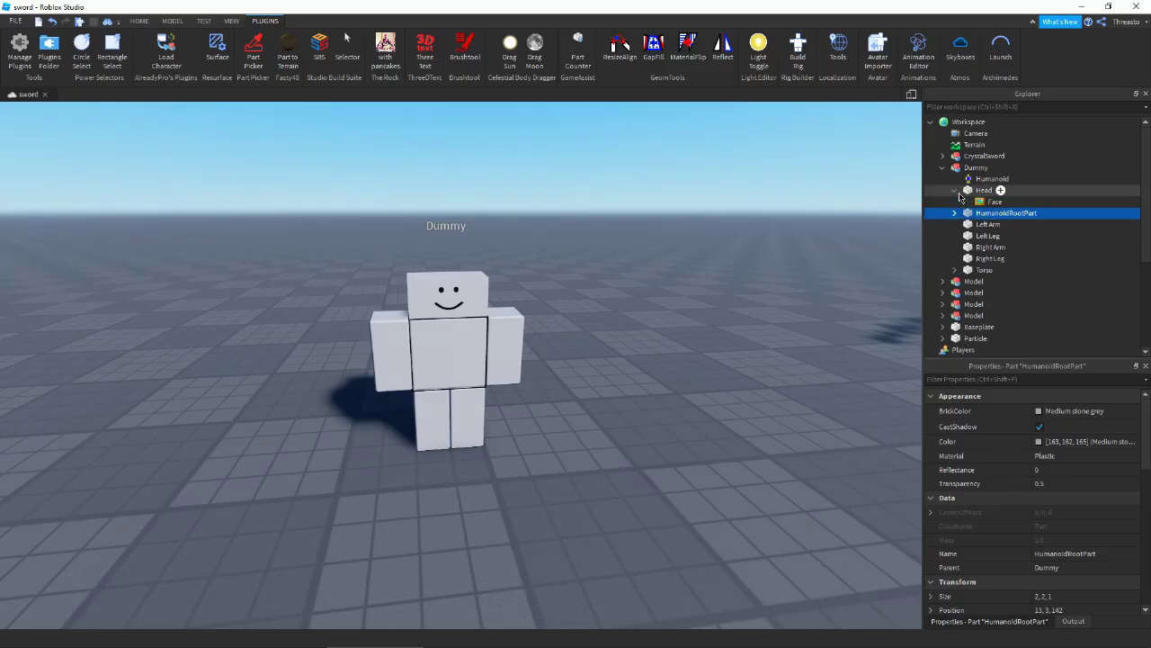
pyautogui.click(1002, 260)
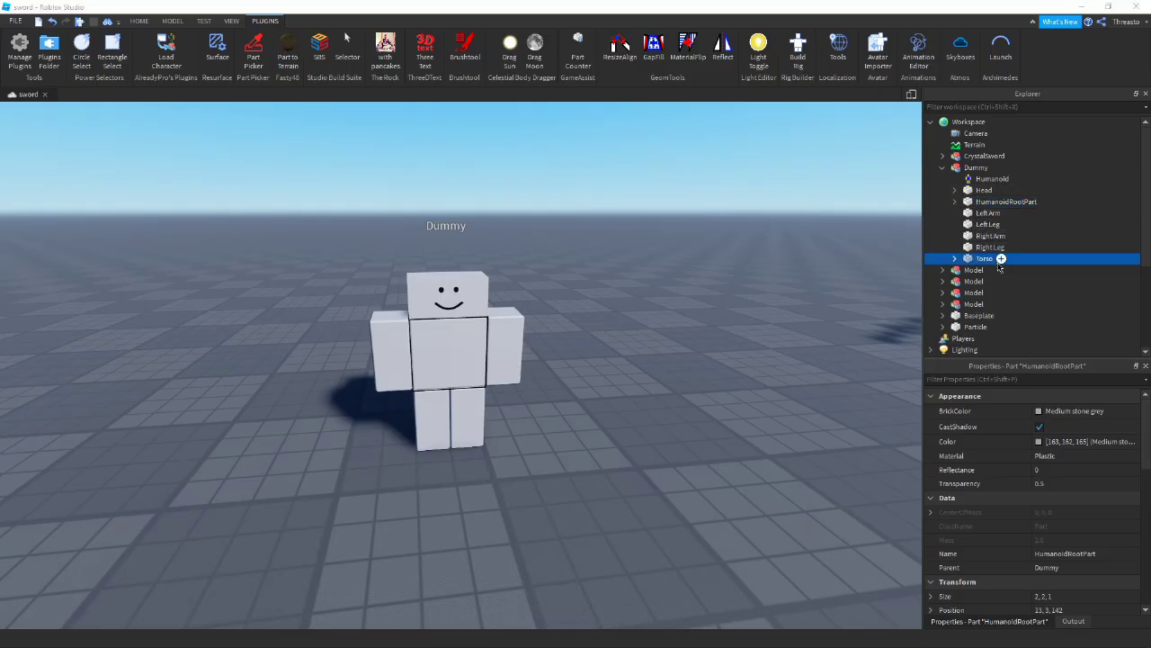
pyautogui.write('parti')
pyautogui.press('Return')
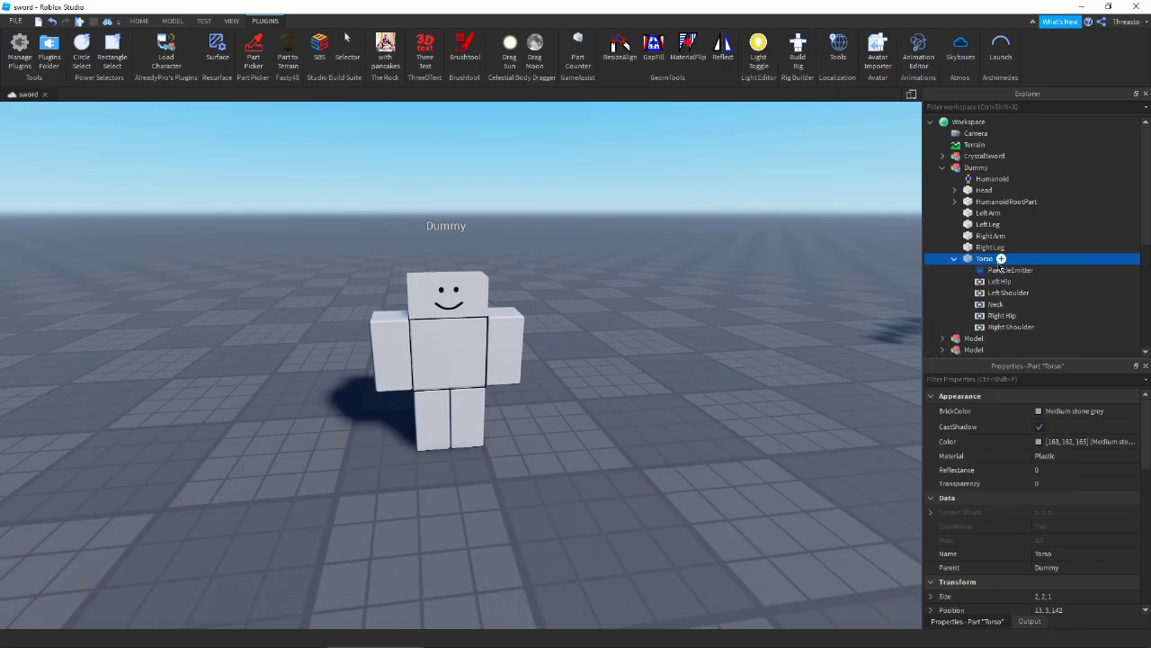
# Upload goldaura.png under the name goldaura as the particle emitter's texture
pyautogui.click(742, 304)
pyautogui.moveTo(742, 304); pyautogui.dragTo(732, 298, button='right')
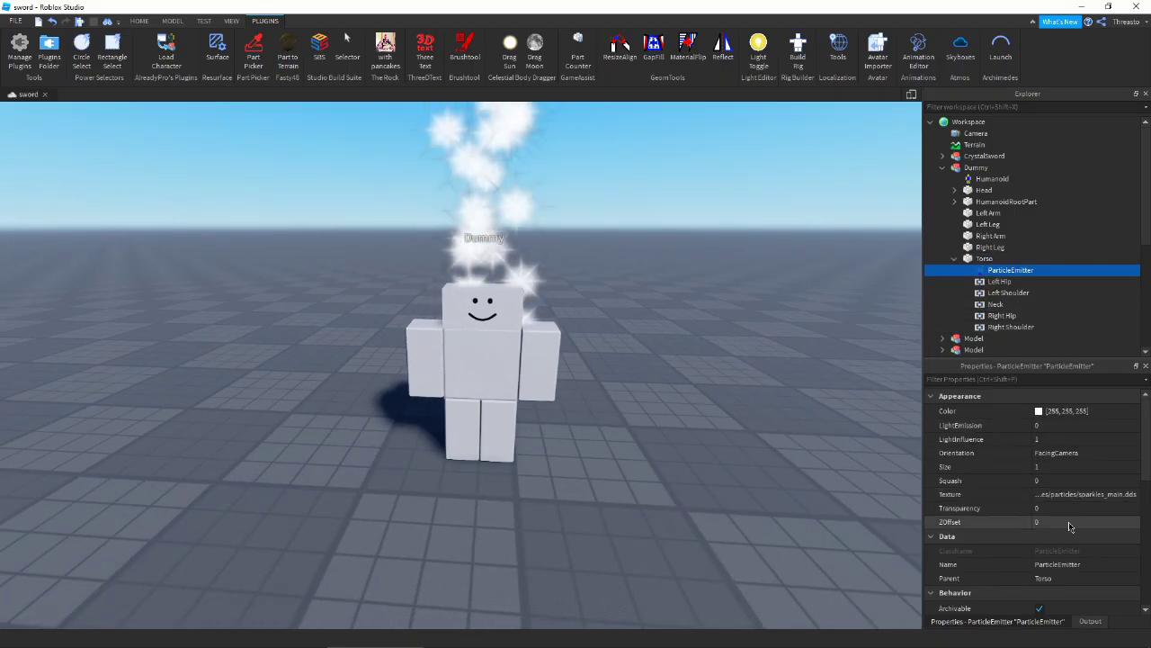
pyautogui.click(1067, 495)
pyautogui.click(977, 625)
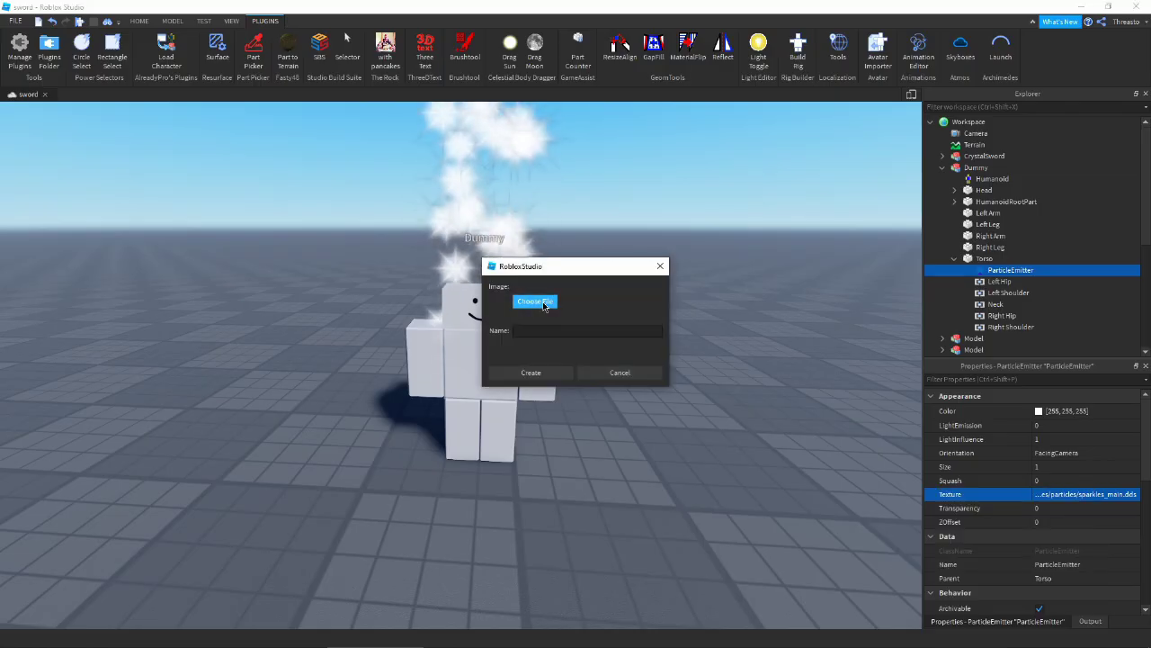
pyautogui.click(529, 303)
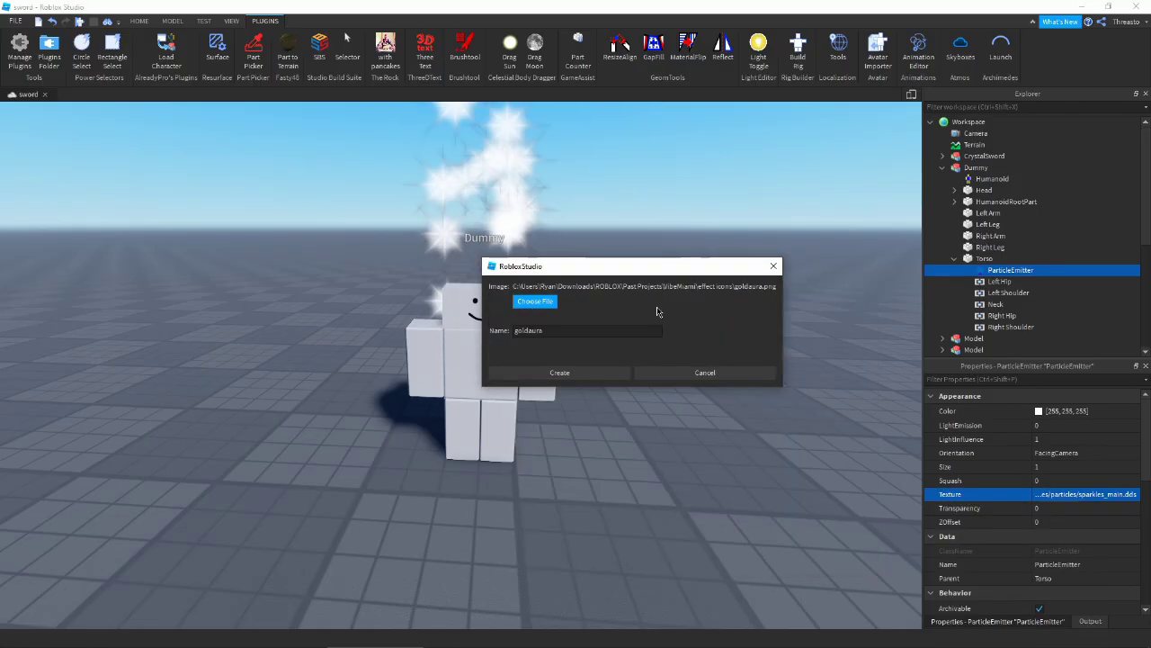
pyautogui.click(542, 372)
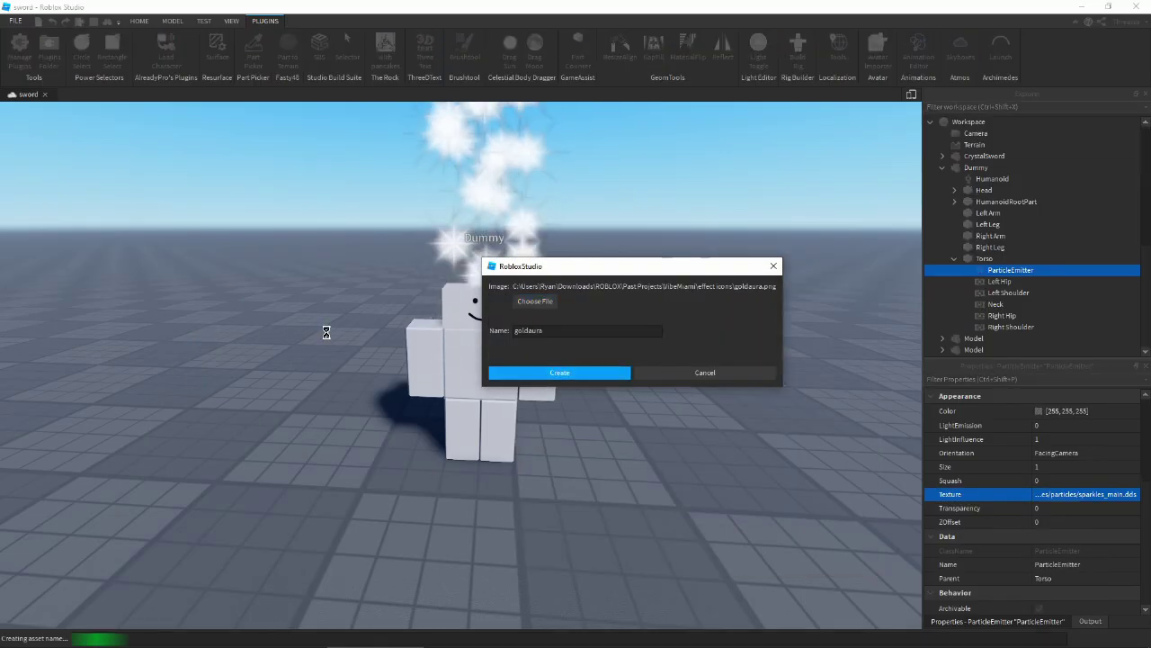
# Set the particle emitter's color to 255, 185, 175 and clear the selection
pyautogui.moveTo(735, 314); pyautogui.dragTo(735, 313, button='right')
pyautogui.moveTo(697, 433); pyautogui.dragTo(601, 414, button='right')
pyautogui.scroll(-3, 493, 358)
pyautogui.scroll(2, 492, 358)
pyautogui.moveTo(492, 358); pyautogui.dragTo(605, 414, button='right')
pyautogui.scroll(-5, 832, 436)
pyautogui.moveTo(832, 435); pyautogui.dragTo(869, 306, button='right')
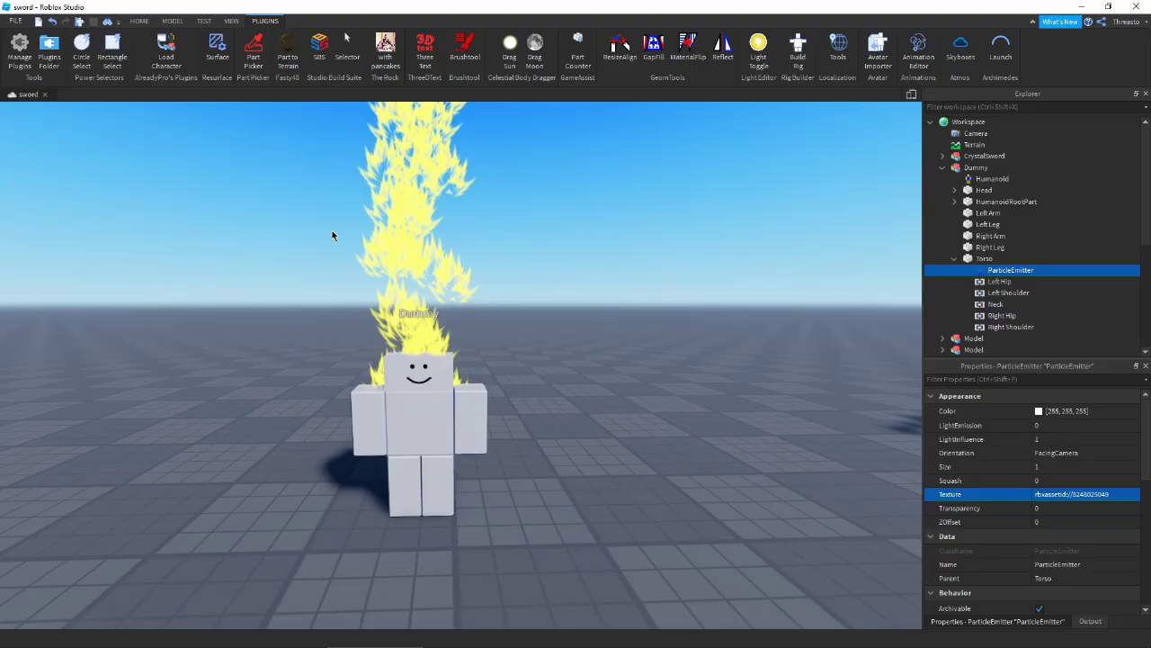
pyautogui.scroll(3, 169, 268)
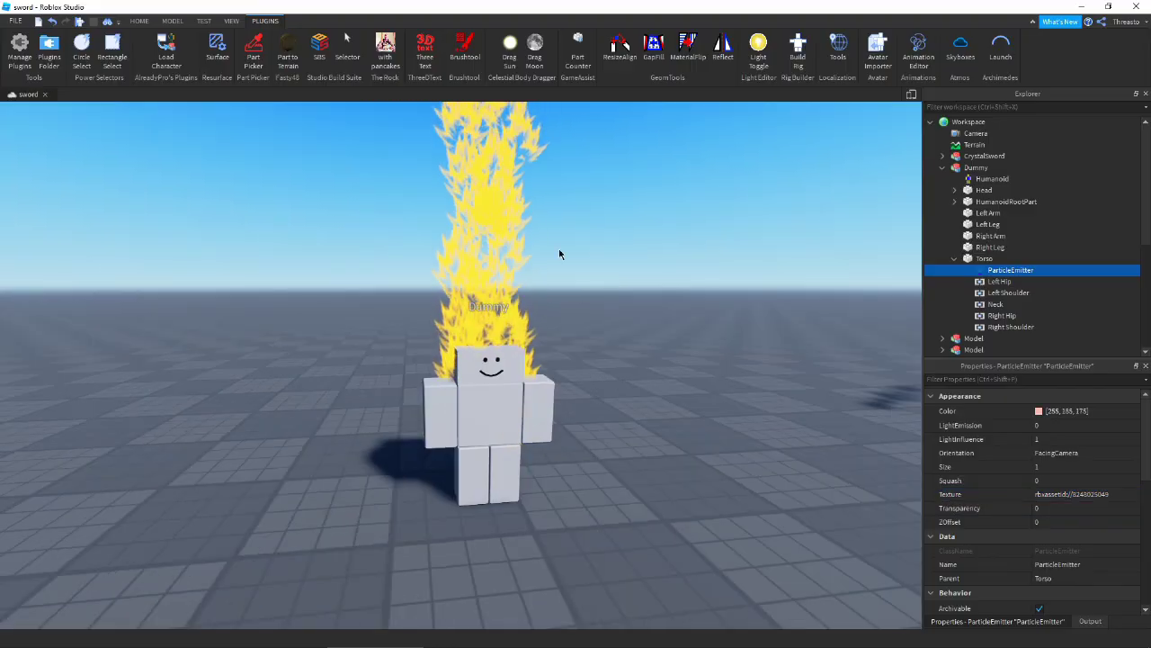
pyautogui.click(347, 363)
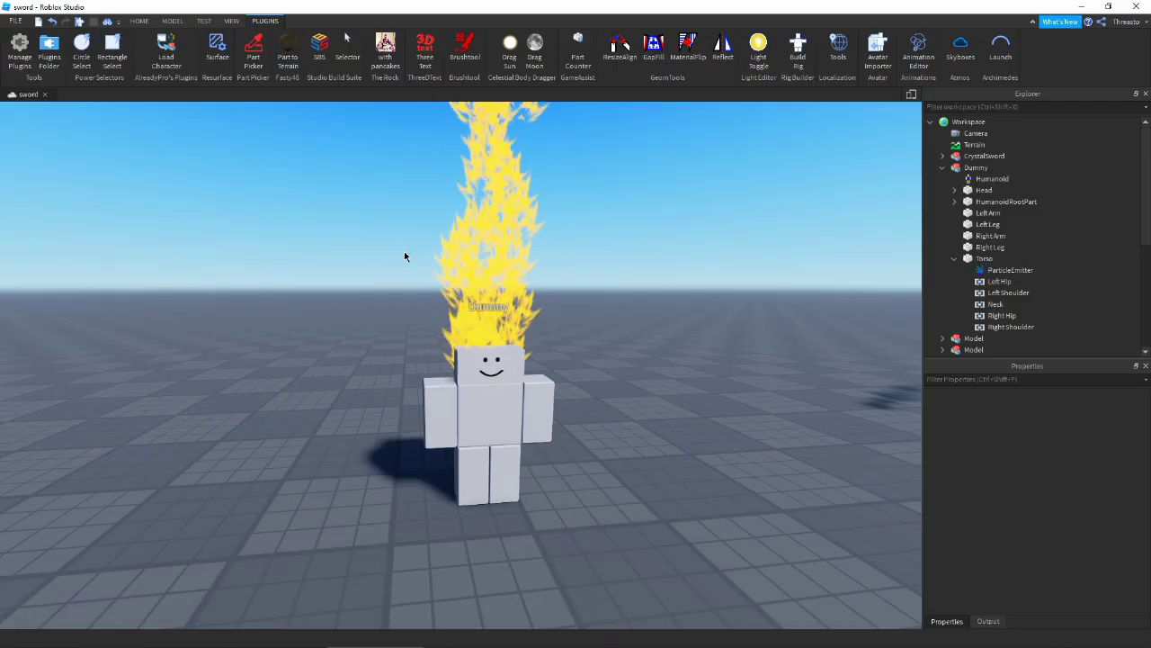
# Switch to the browser, examine the dragon ball aura image results including the Unity/VRChat DBZ Auras picture, and return to Roblox Studio
pyautogui.hotkey('alt', 'Tab')
pyautogui.click(386, 281)
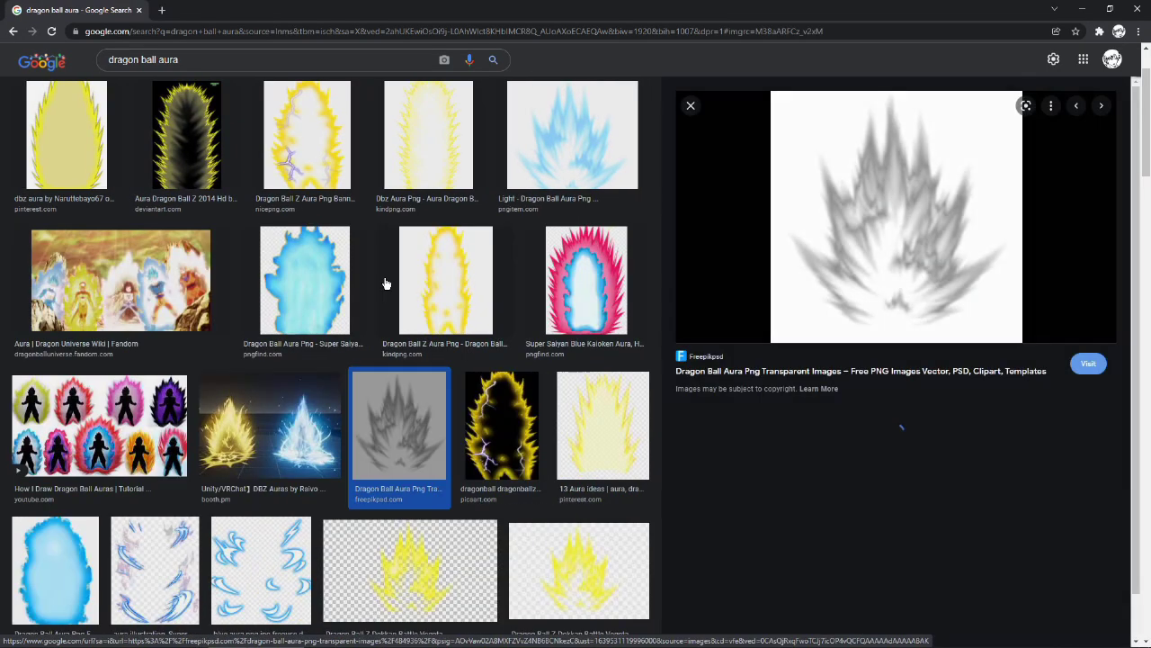
pyautogui.scroll(3, 398, 239)
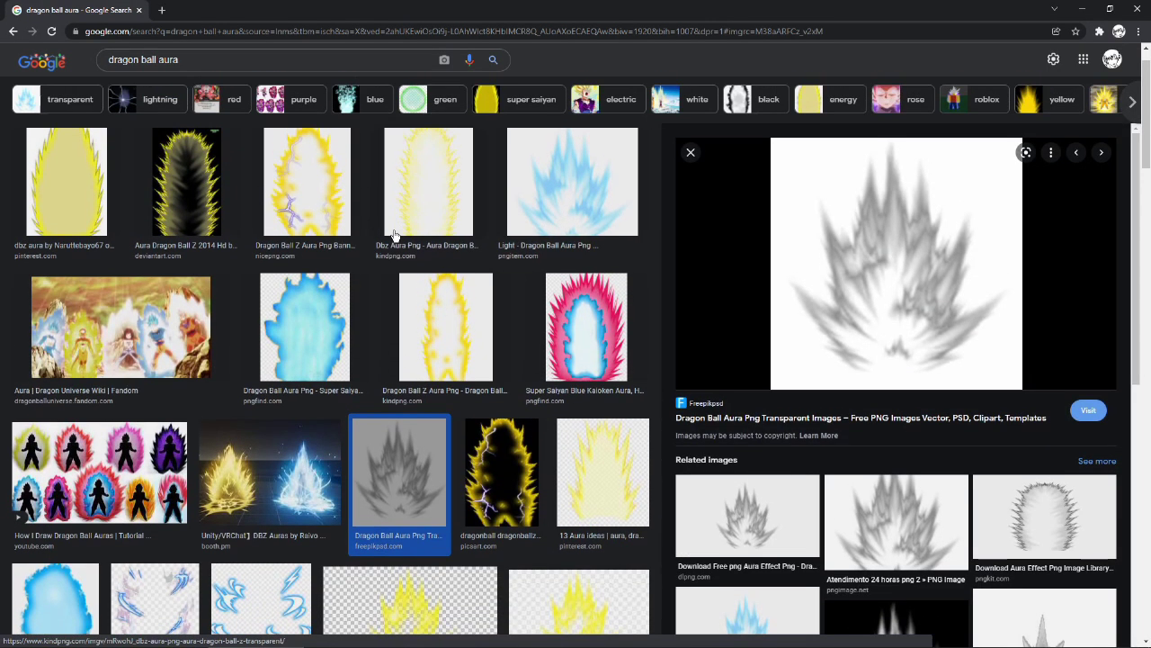
pyautogui.hotkey('alt', 'Left')
pyautogui.scroll(-3, 820, 190)
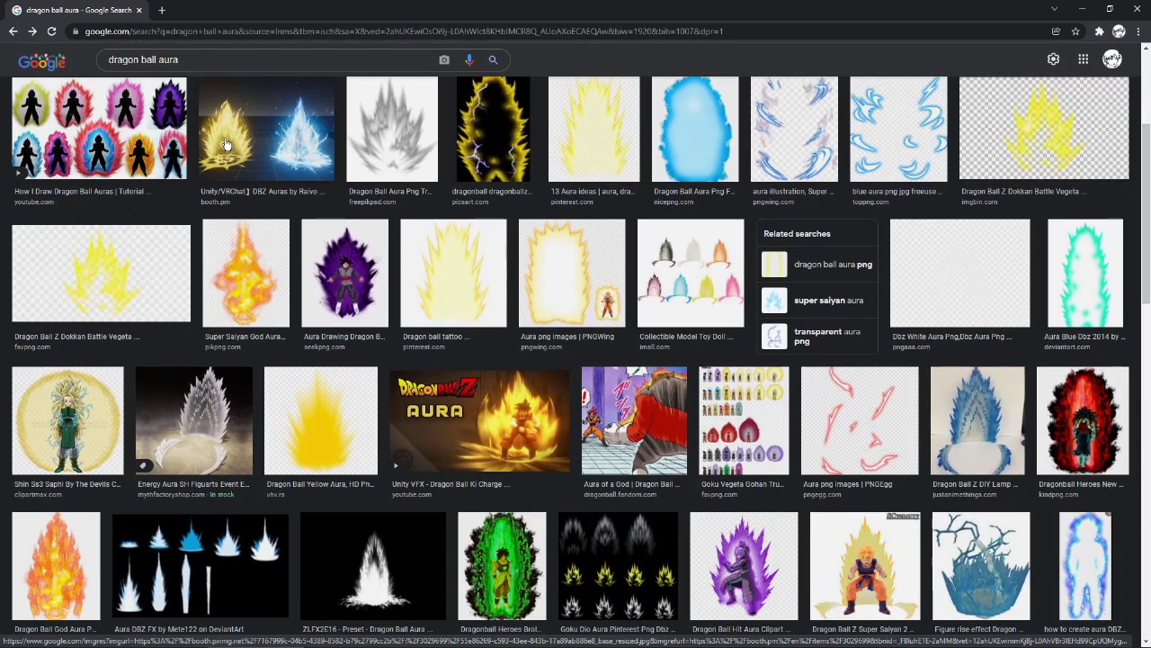
pyautogui.click(266, 134)
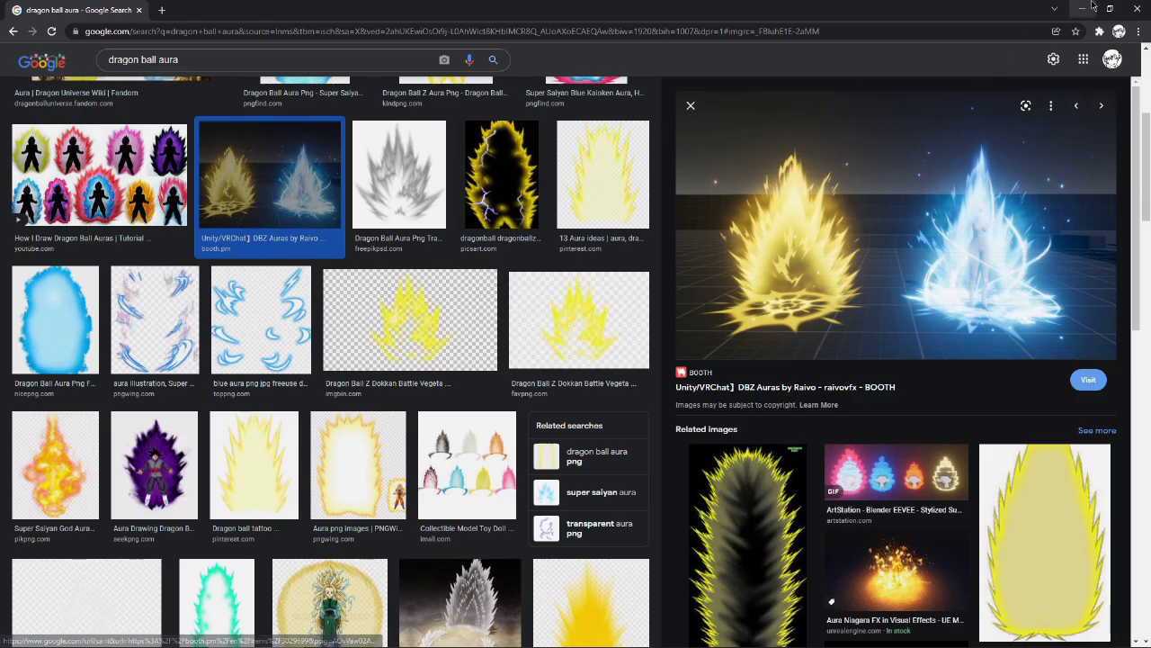
pyautogui.click(1084, 7)
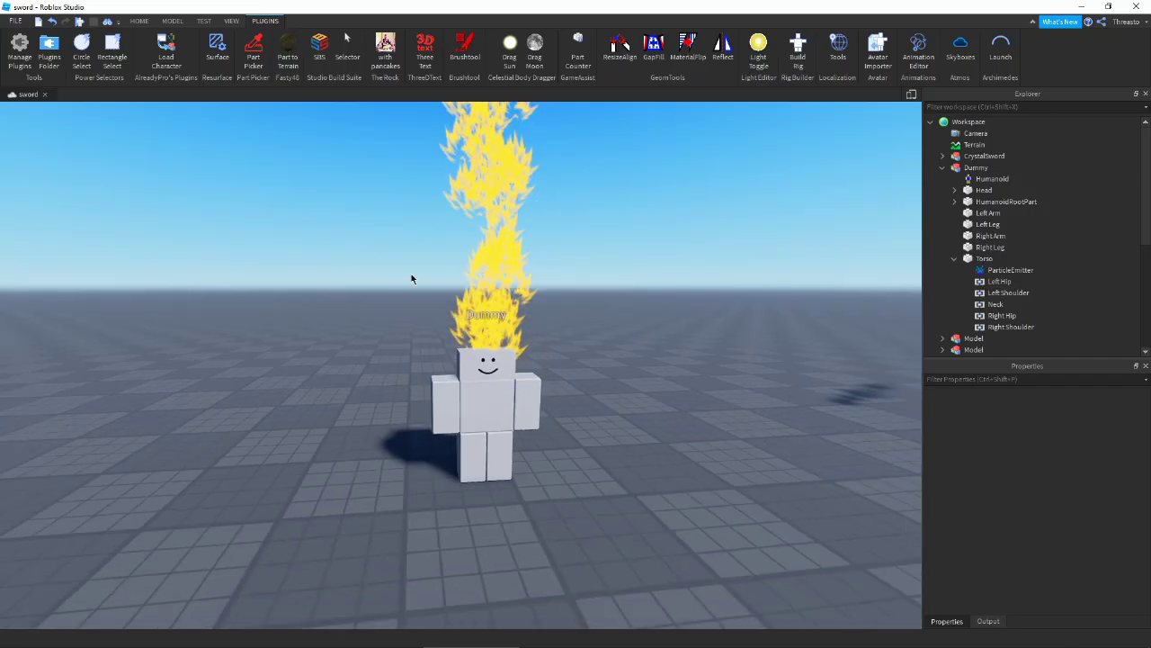
# Set the emission rate of the Torso's ParticleEmitter to 50
pyautogui.scroll(2, 414, 270)
pyautogui.click(1010, 270)
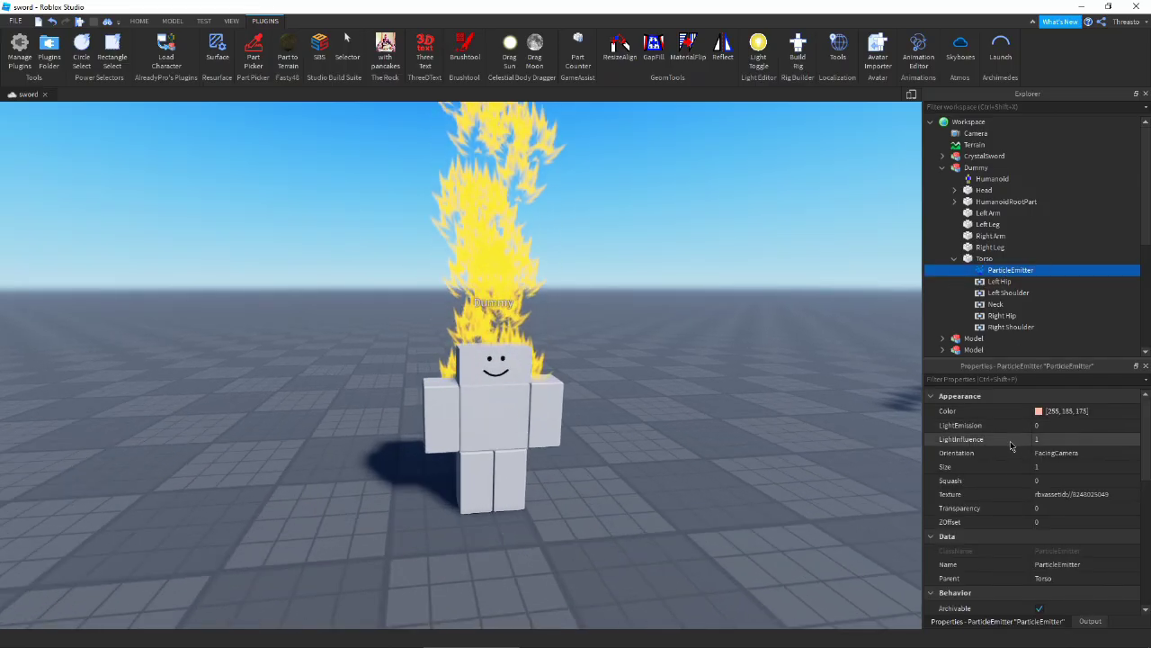
pyautogui.scroll(-10, 1011, 445)
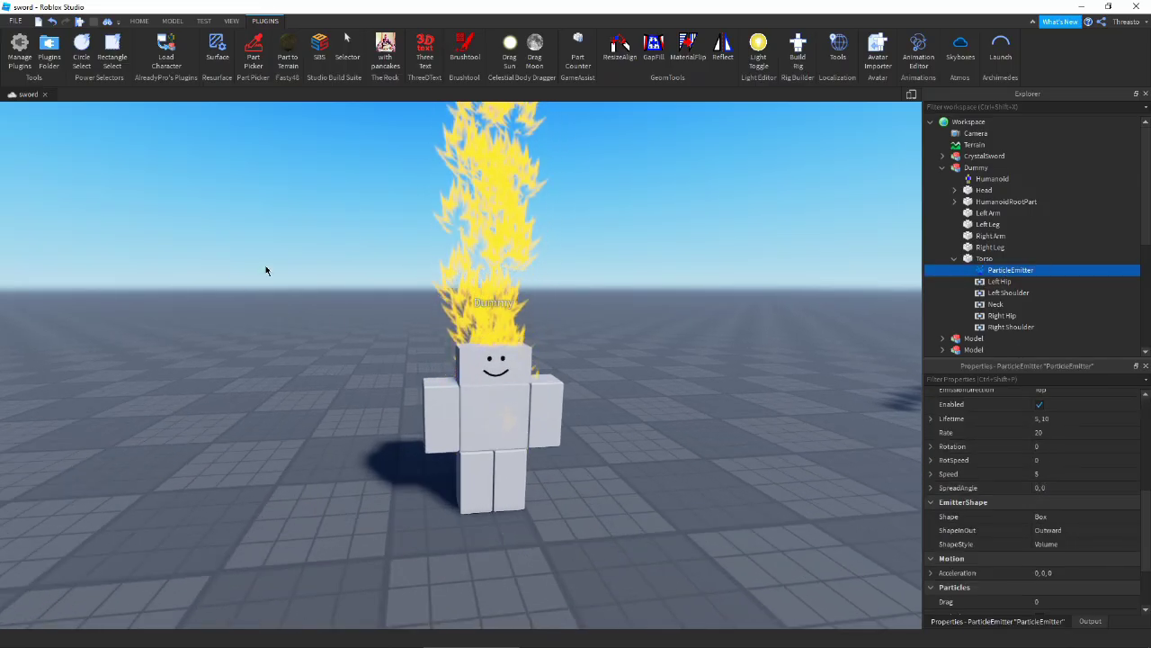
pyautogui.scroll(1, 1059, 469)
pyautogui.click(1053, 473)
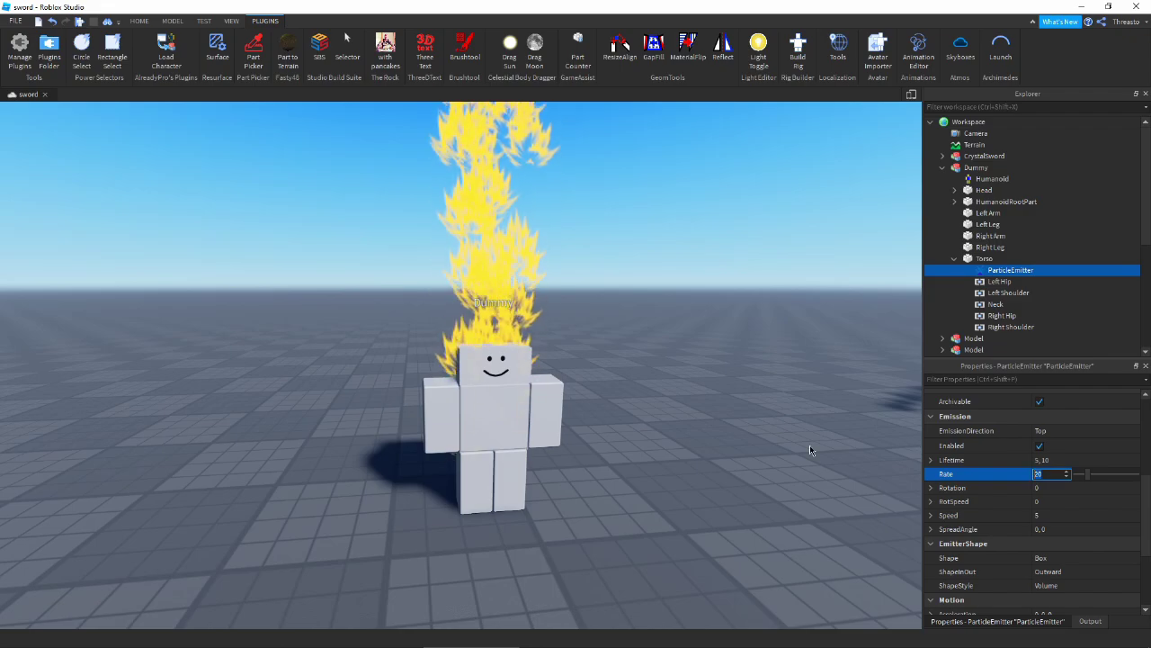
pyautogui.write('50')
pyautogui.press('Return')
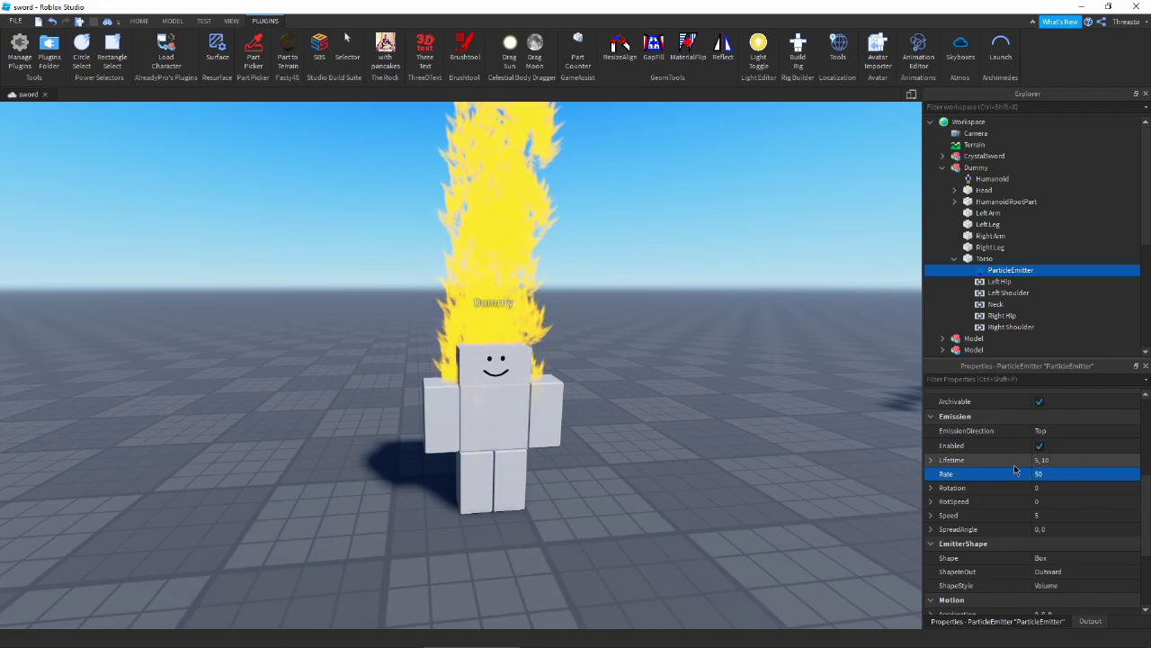
# Set the particle emitter's lifetime range to 0.3, 0.5
pyautogui.click(1057, 460)
pyautogui.write('.')
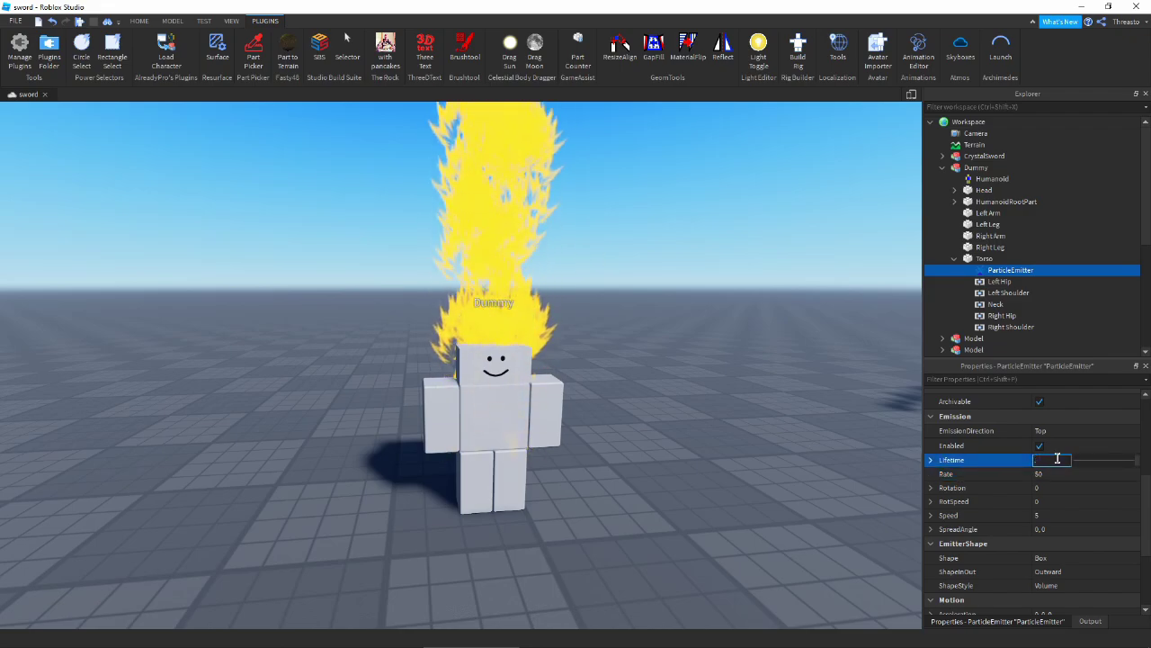
pyautogui.write('0.3, 0.5')
pyautogui.press('Return')
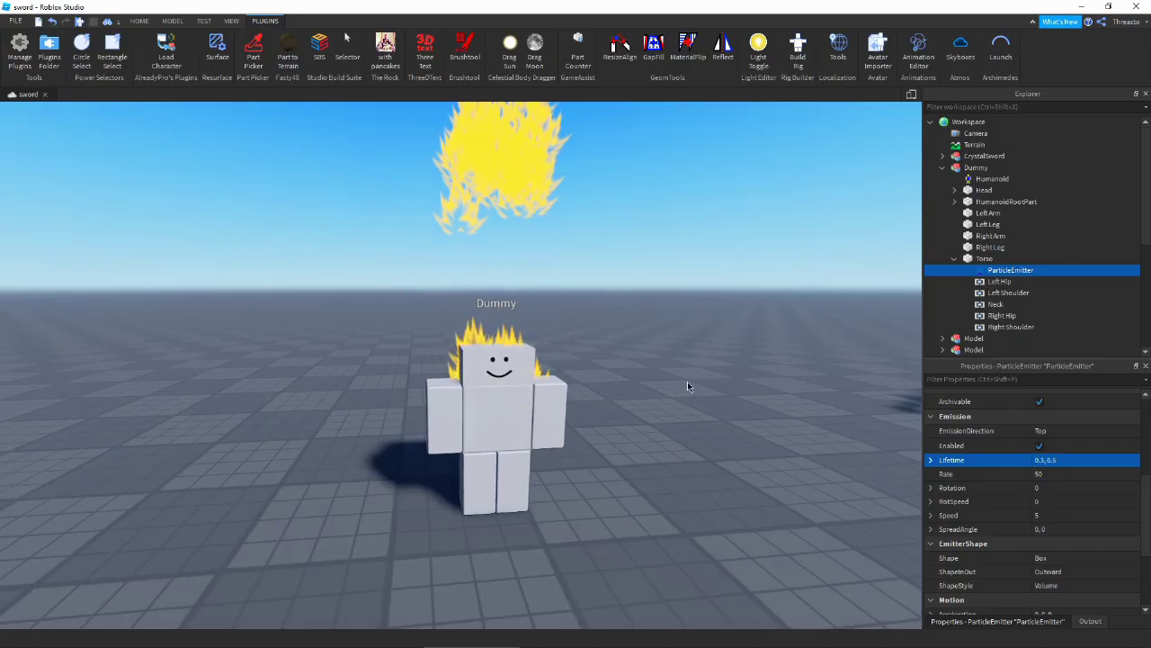
pyautogui.scroll(3, 687, 383)
pyautogui.moveTo(687, 383); pyautogui.dragTo(687, 381, button='right')
pyautogui.scroll(-3, 689, 383)
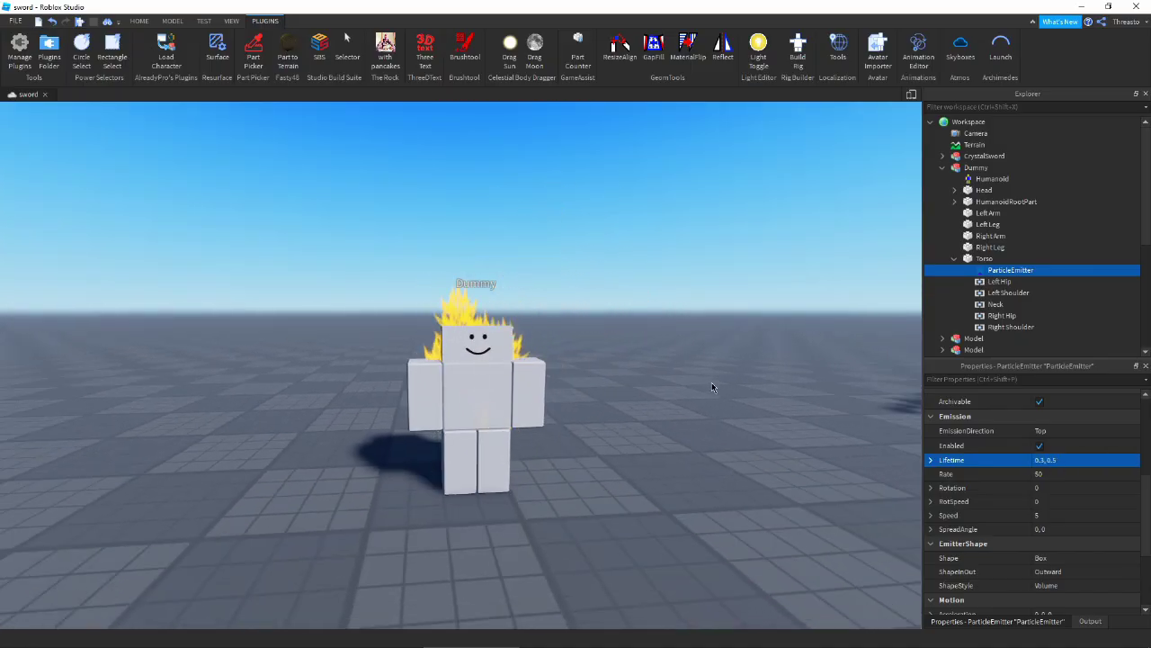
# Add an Attachment to the Dummy's Torso and move the ParticleEmitter into it
pyautogui.click(1002, 259)
pyautogui.write('att')
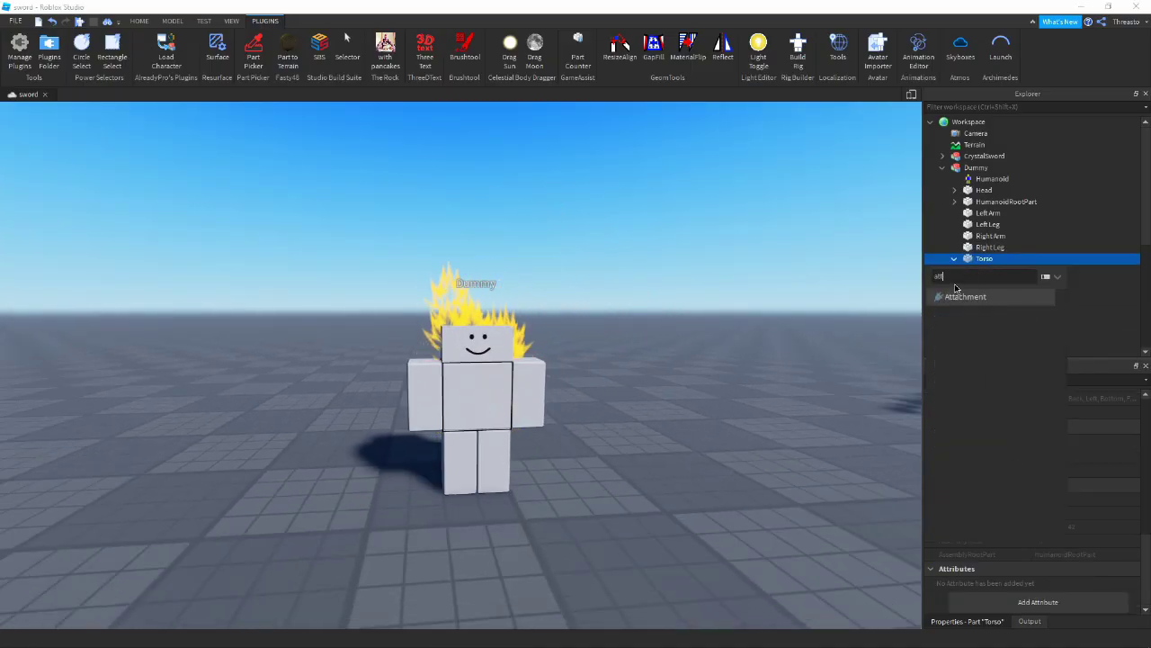
pyautogui.click(953, 296)
pyautogui.moveTo(988, 282); pyautogui.dragTo(993, 271)
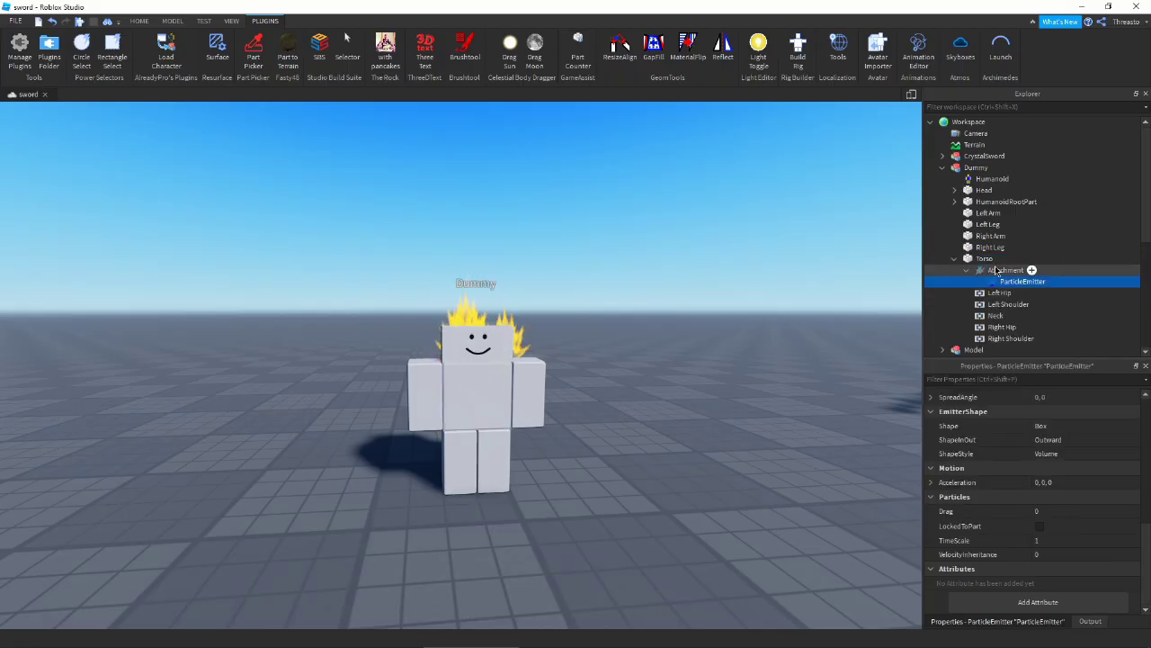
pyautogui.click(996, 271)
# Try a ZOffset of 1 on the particle emitter, and restore it to 0
pyautogui.moveTo(637, 289); pyautogui.dragTo(632, 294, button='right')
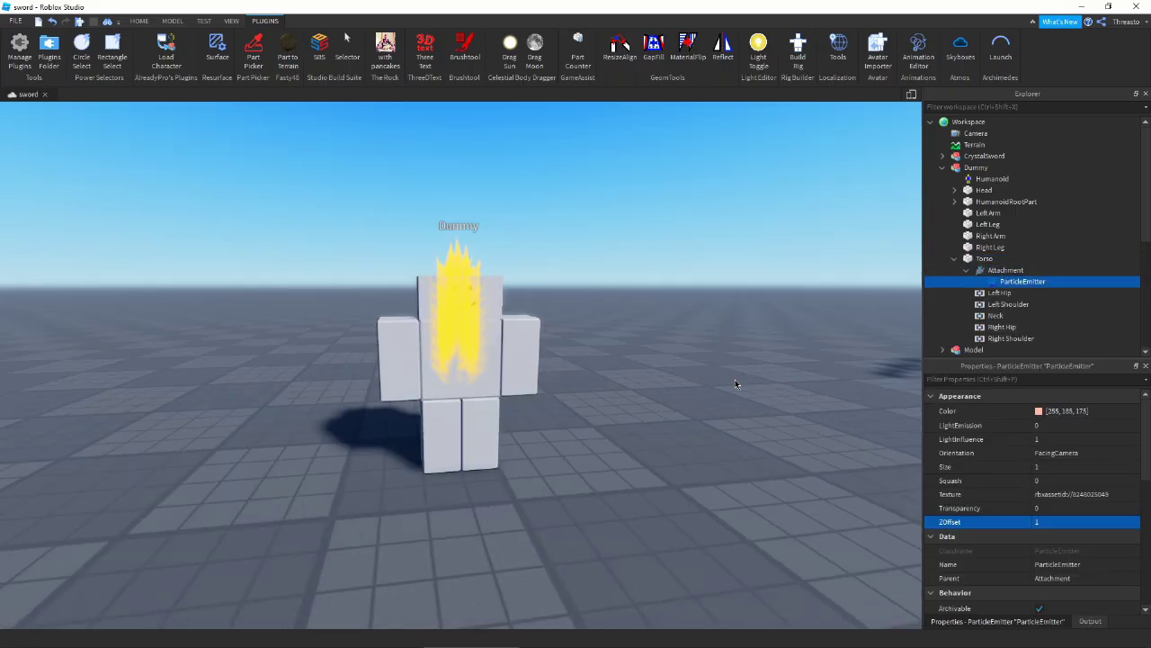
pyautogui.moveTo(736, 384); pyautogui.dragTo(735, 379, button='right')
pyautogui.write('a0')
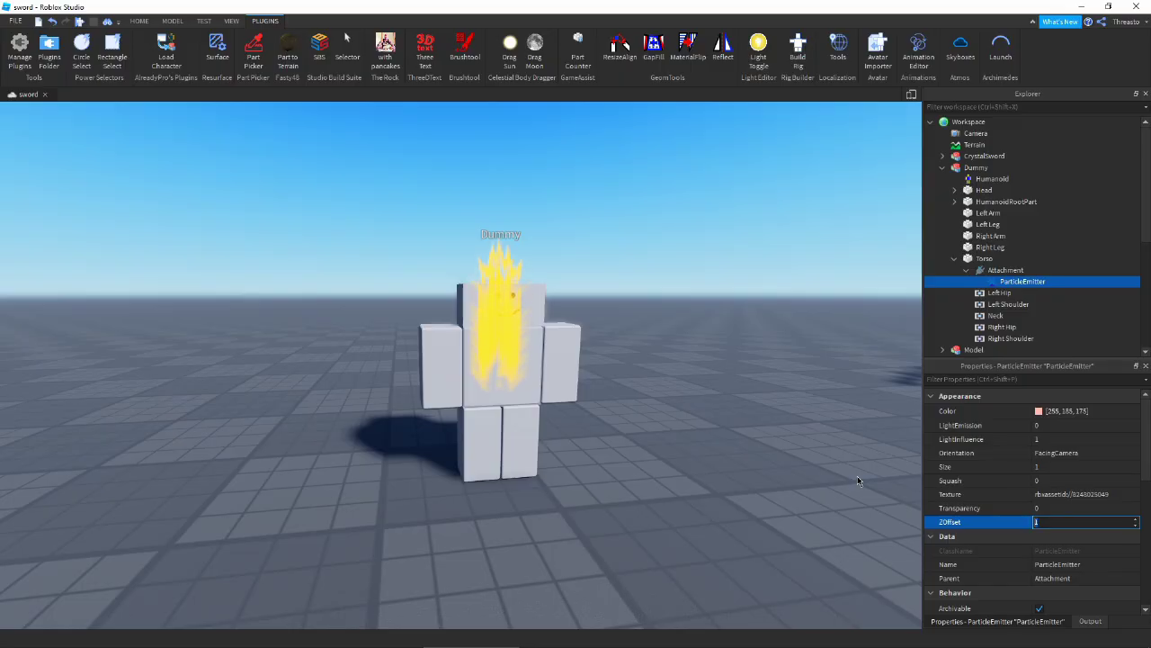
pyautogui.press('Return')
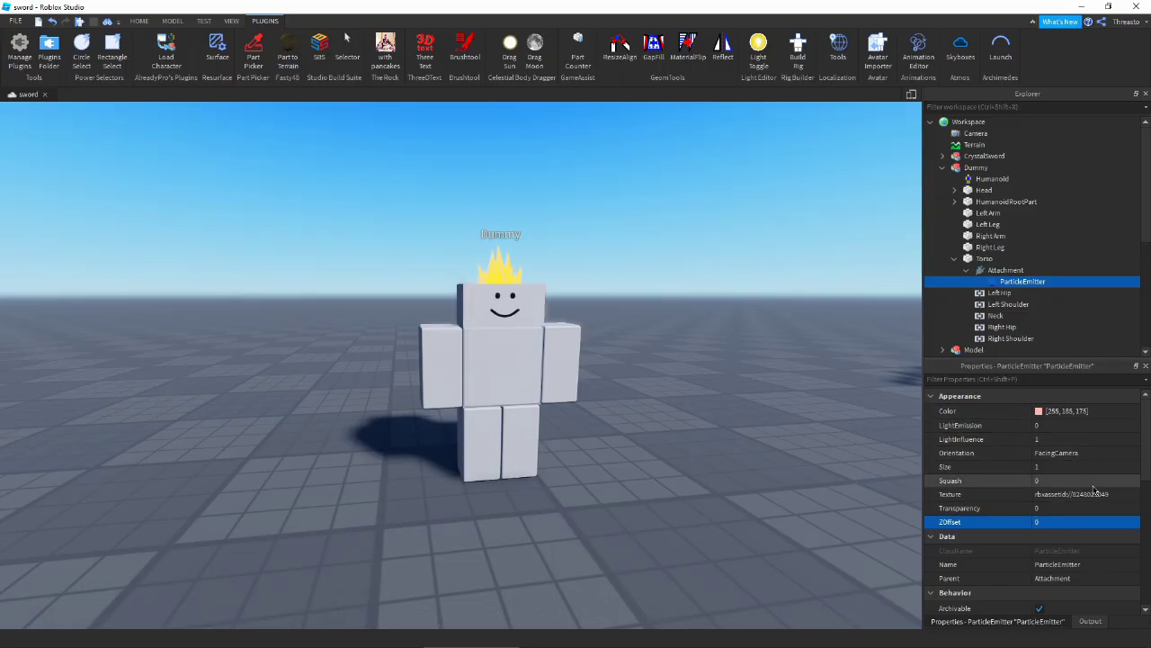
# Shape the particle emitter's Size into a curve falling from about 4 at the start to 1, with a small envelope at the start
pyautogui.click(1099, 468)
pyautogui.click(1136, 475)
pyautogui.moveTo(470, 250); pyautogui.dragTo(189, 448)
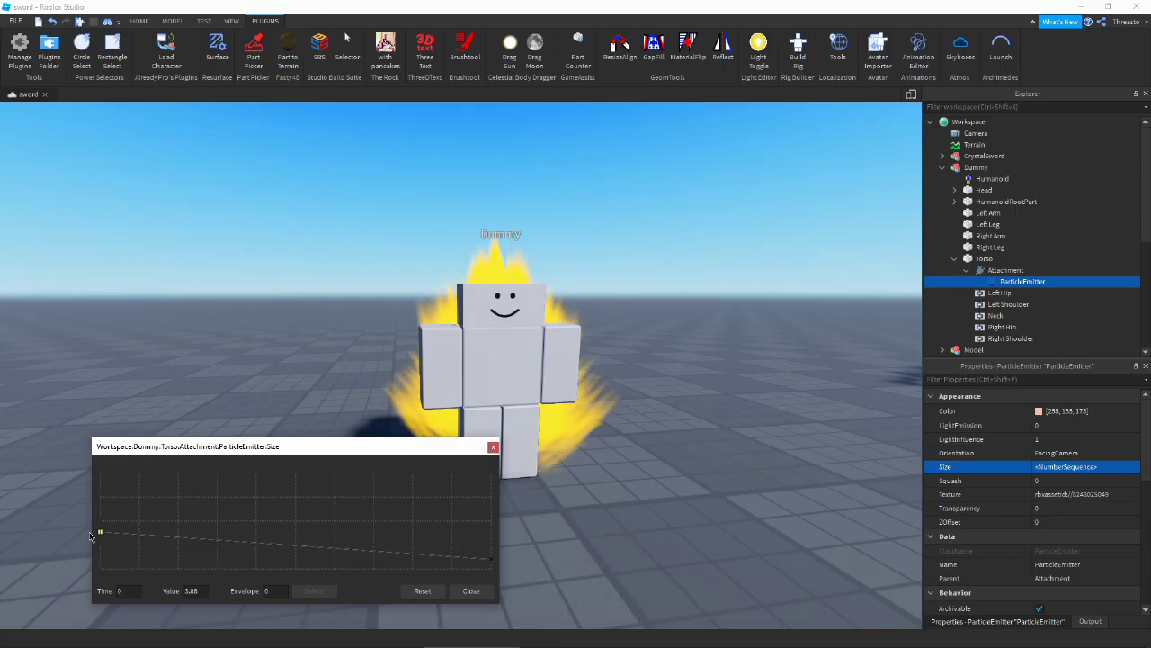
pyautogui.moveTo(90, 530); pyautogui.dragTo(90, 529)
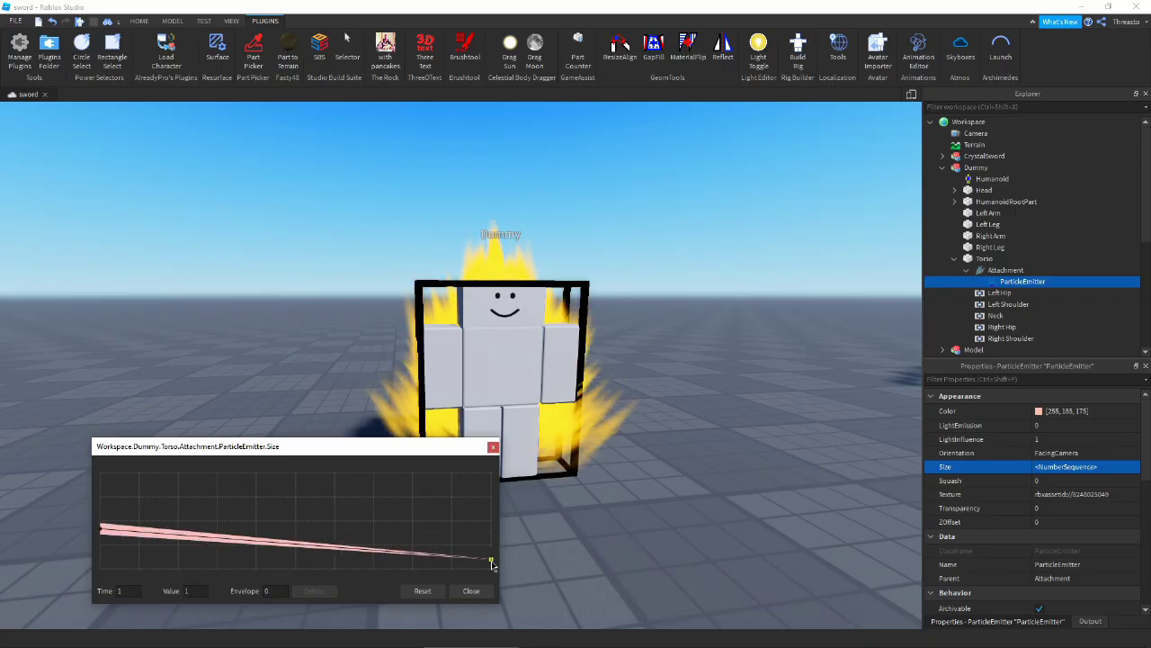
pyautogui.click(480, 590)
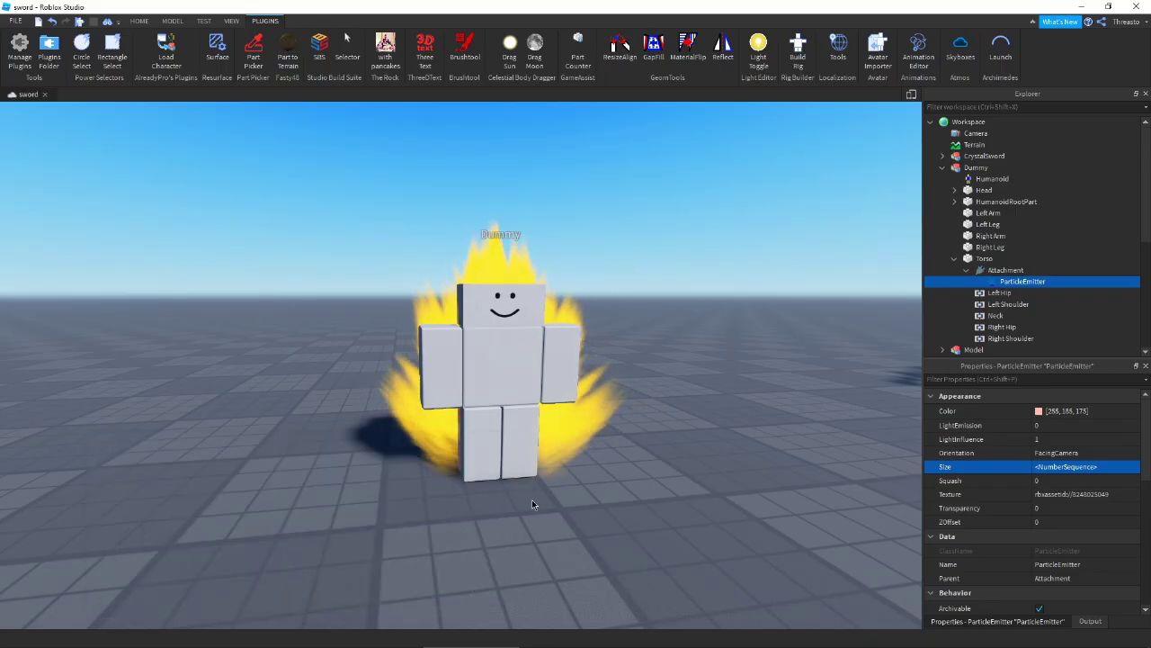
pyautogui.click(531, 501)
# Shape the emitter's Transparency curve with 1 at both ends and middle keypoints of about 0.54 near the start and 0.33 near the end
pyautogui.click(1000, 283)
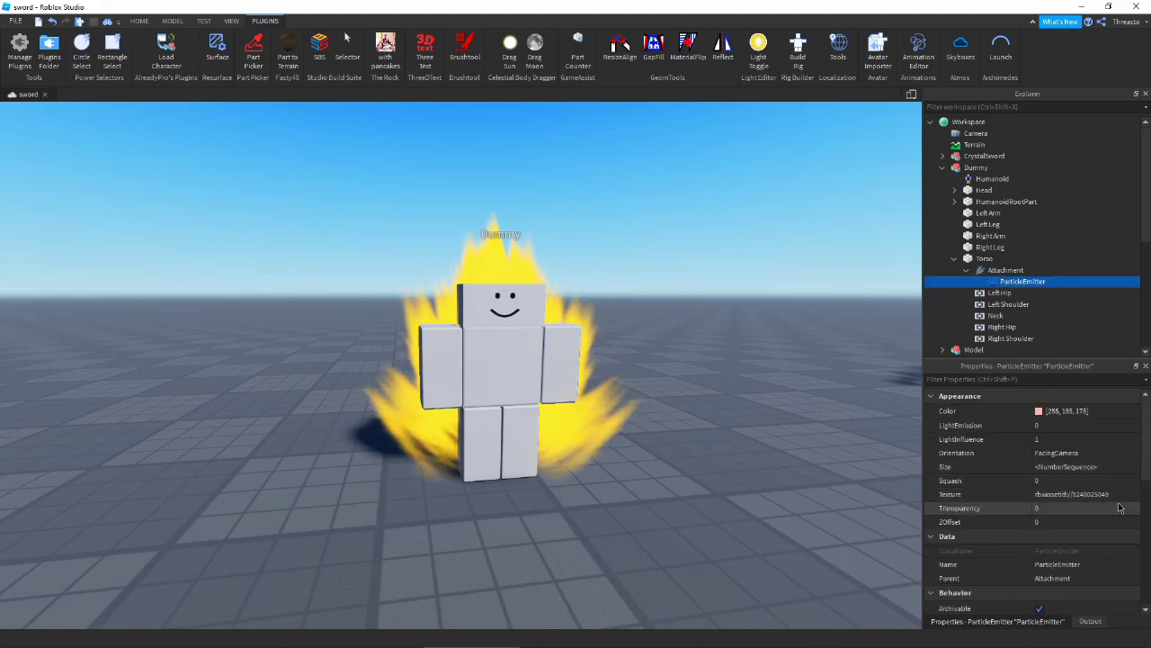
pyautogui.click(1128, 510)
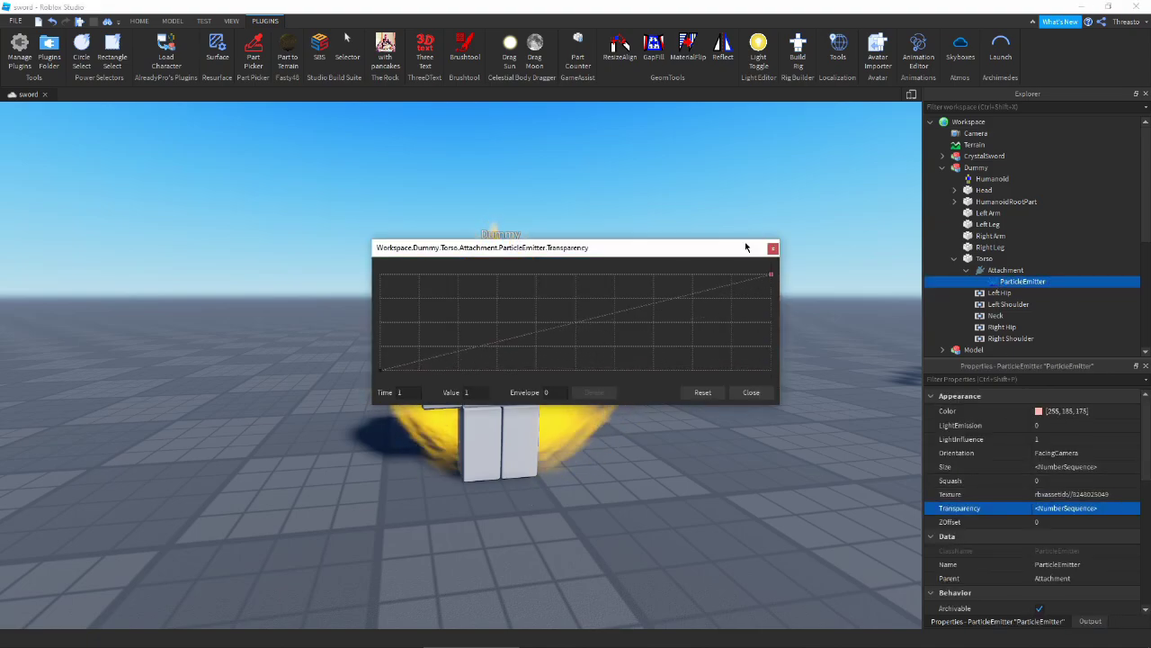
pyautogui.moveTo(746, 247); pyautogui.dragTo(360, 349)
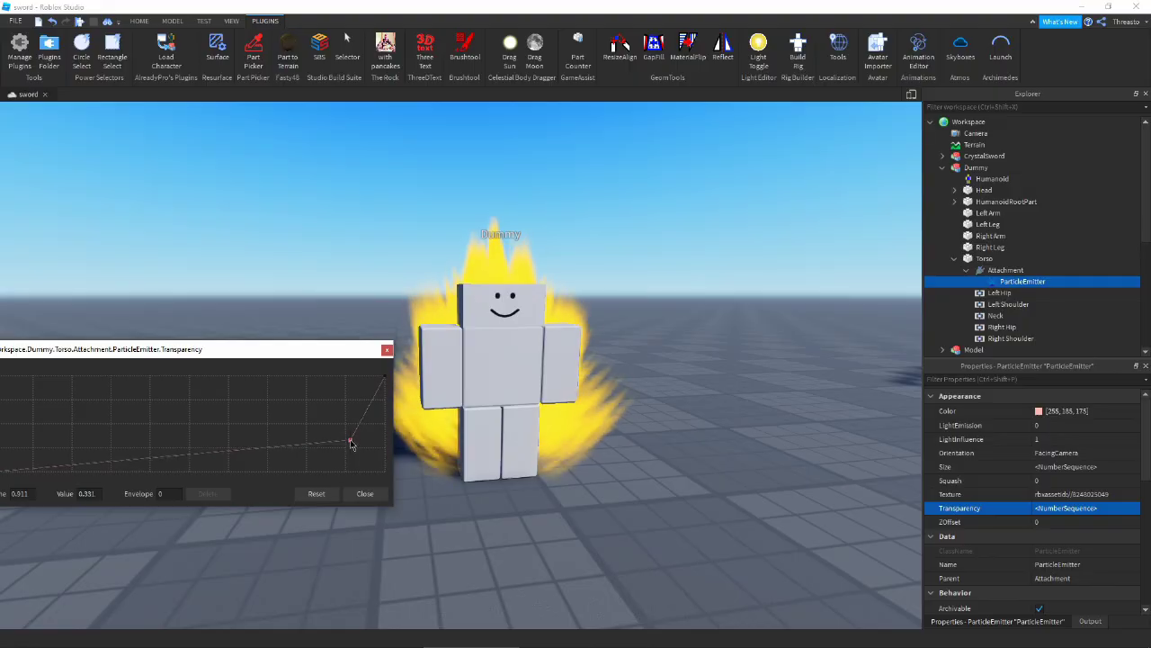
pyautogui.moveTo(268, 355); pyautogui.dragTo(621, 405)
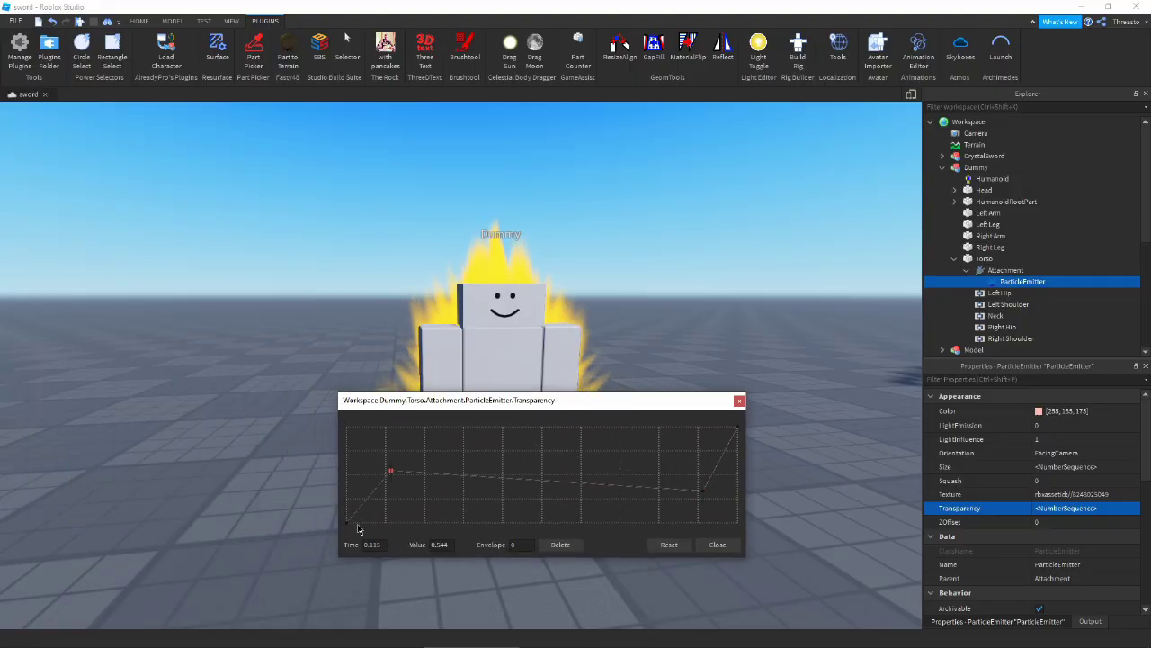
pyautogui.moveTo(416, 406); pyautogui.dragTo(166, 441)
pyautogui.moveTo(247, 428); pyautogui.dragTo(219, 432)
pyautogui.click(407, 590)
# Set the particle emitter's lifetime range to 0.2, 0.3
pyautogui.scroll(-5, 1079, 447)
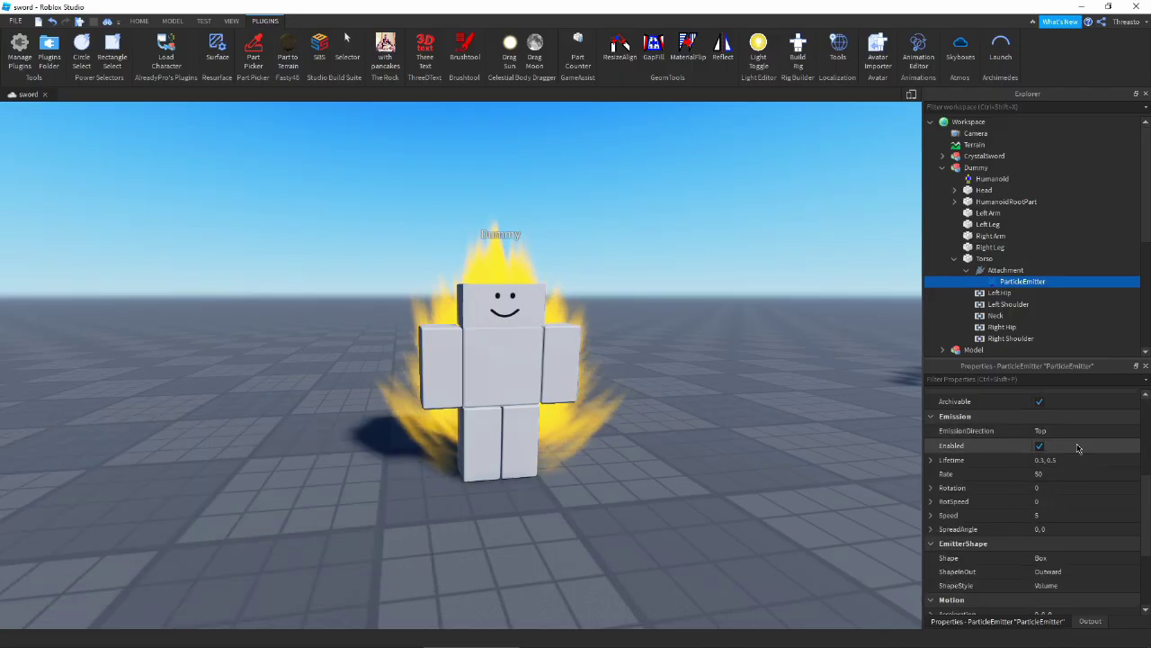
pyautogui.click(1055, 460)
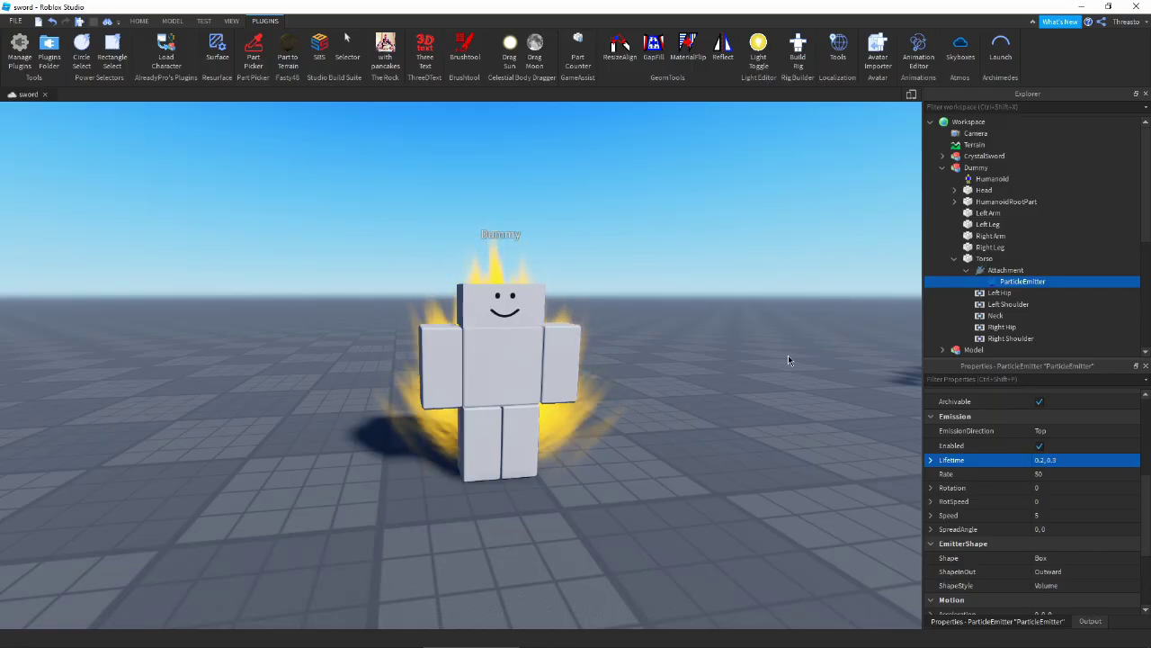
pyautogui.moveTo(789, 360)
pyautogui.mouseDown(button='right')
pyautogui.moveTo(800, 362)
pyautogui.moveTo(789, 357)
pyautogui.mouseUp(button='right')
# Reshape the emitter's Size curve to start at about 3.37 and peak near the middle of the particle lifetime
pyautogui.scroll(5, 1061, 513)
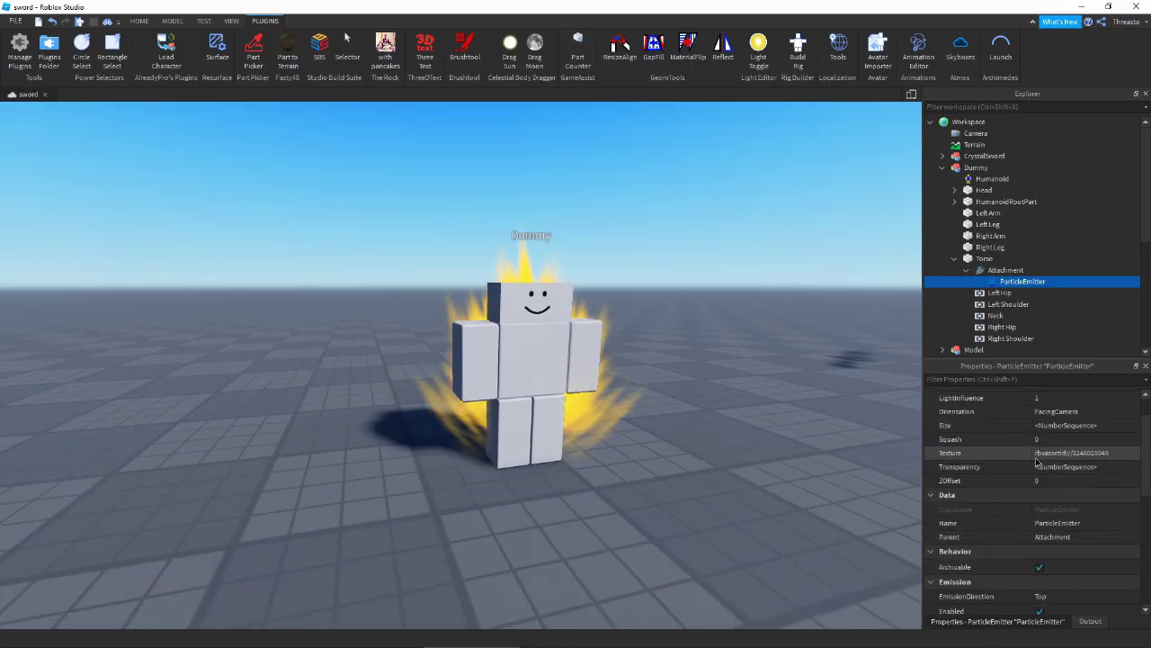
pyautogui.click(1131, 471)
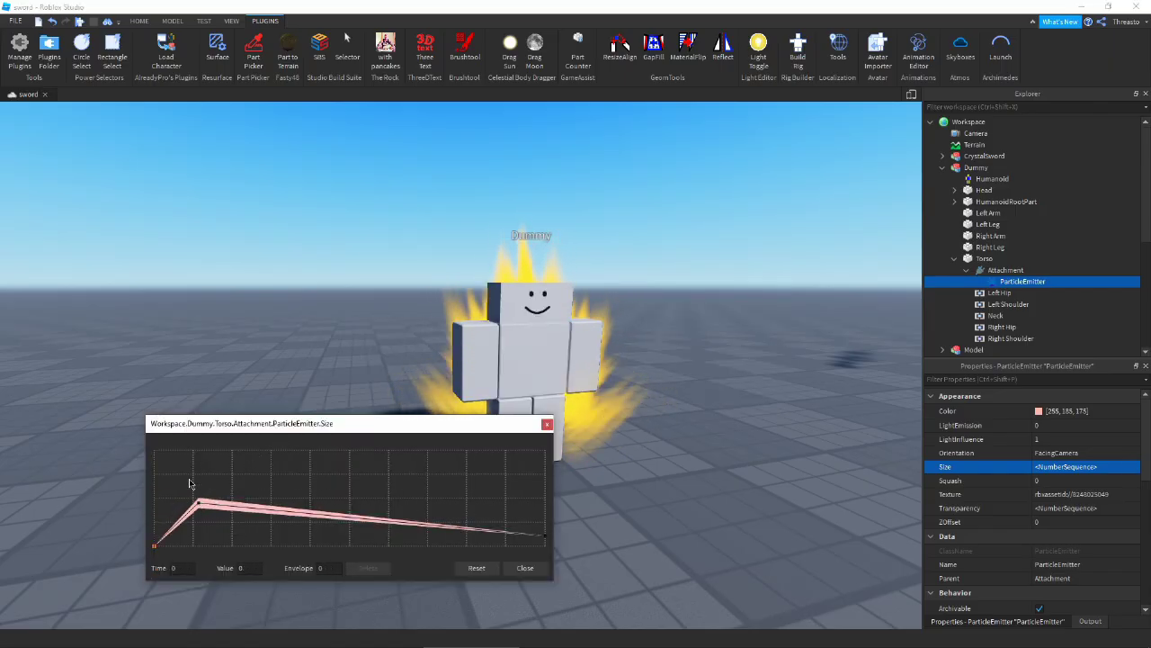
pyautogui.moveTo(264, 430); pyautogui.dragTo(130, 456)
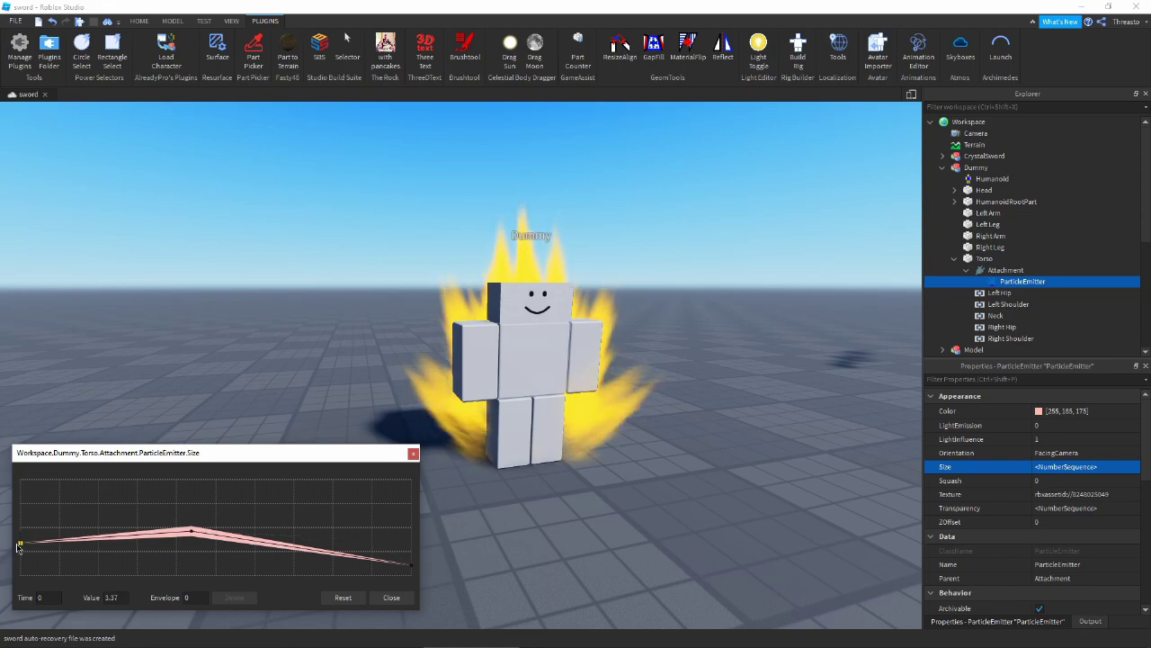
pyautogui.click(392, 597)
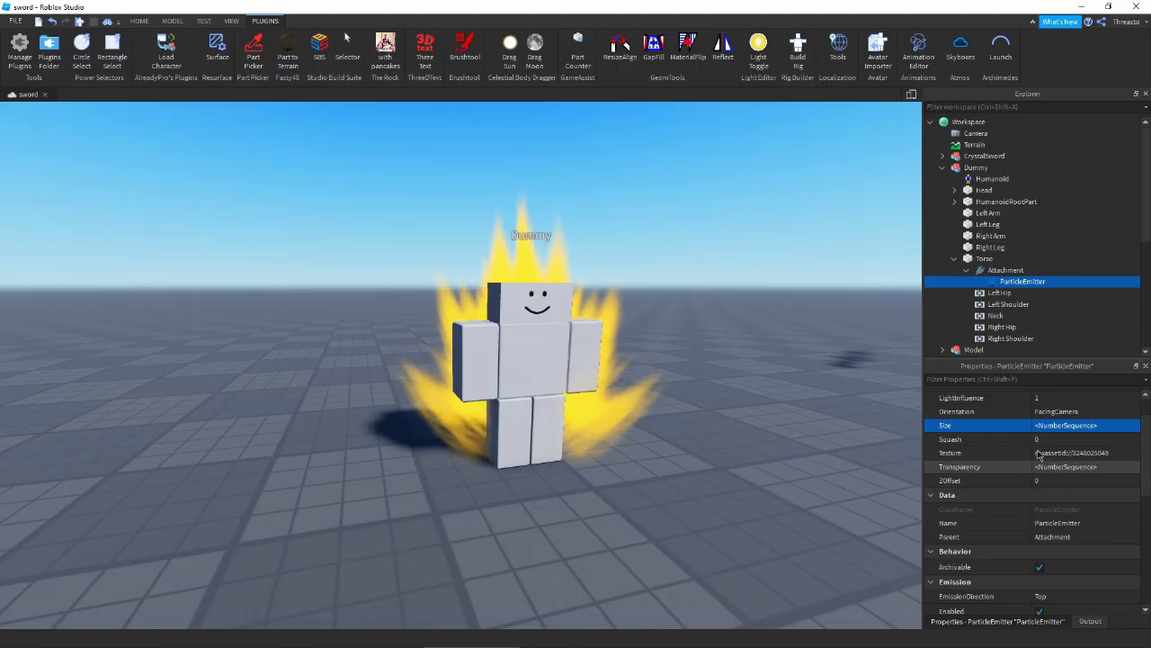
# Set the particle emitter's SpreadAngle to 3, 3 and its Speed to 0
pyautogui.scroll(-4, 1015, 454)
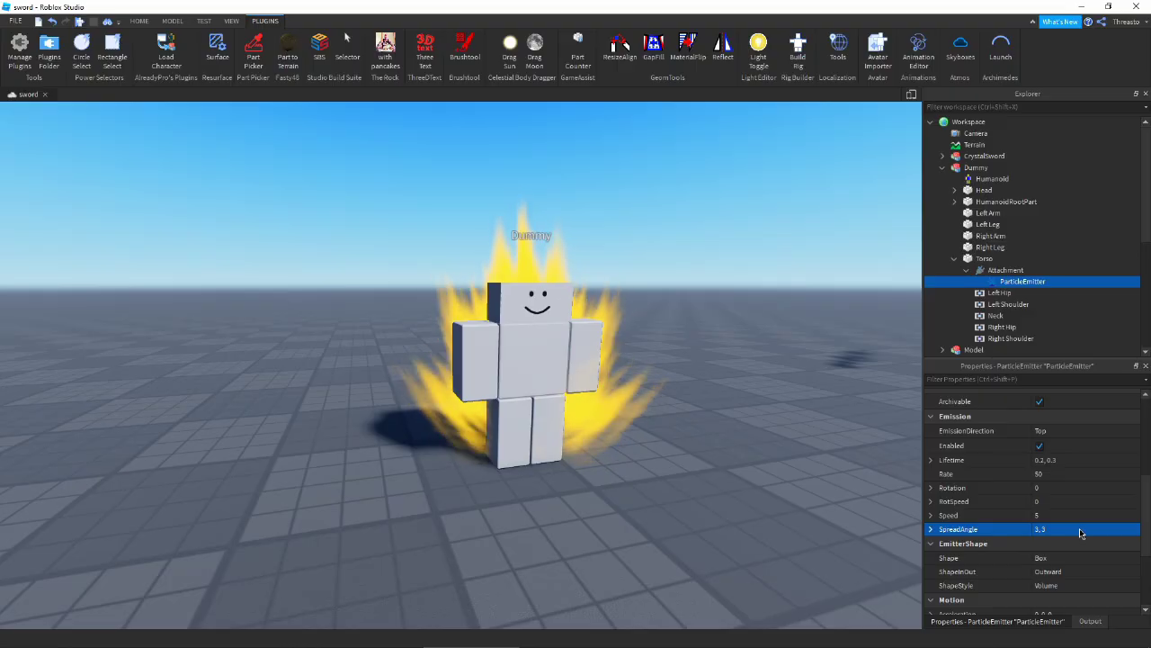
pyautogui.click(1039, 515)
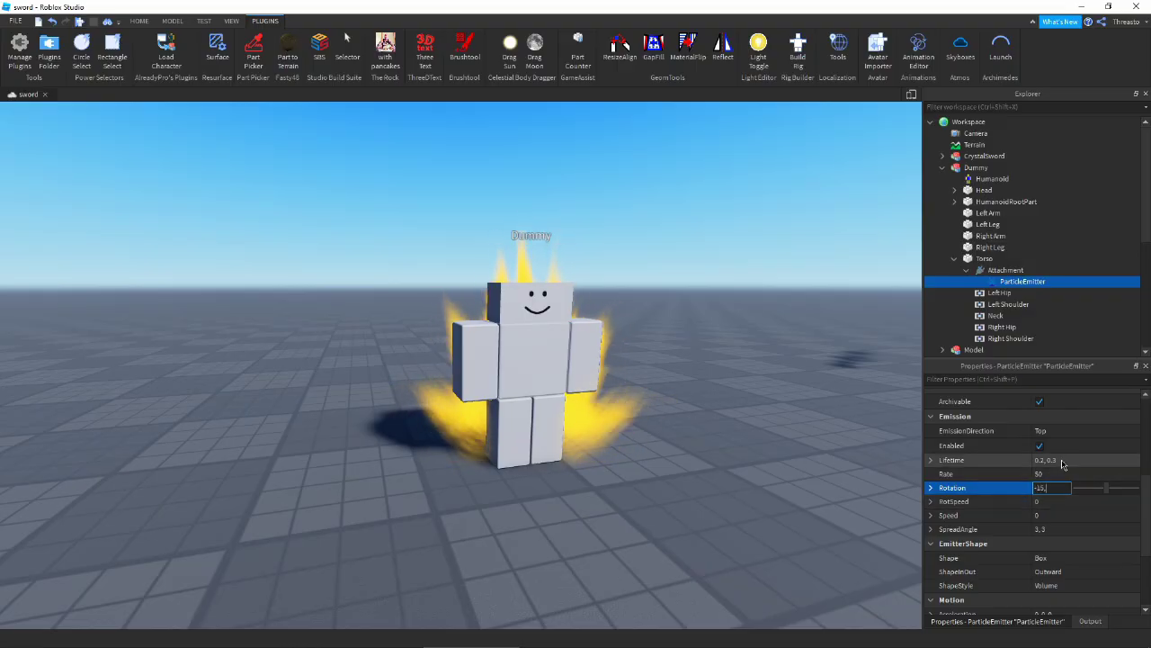
# Set the particle emitter's Rotation range to -15, 15 and its RotSpeed to 5
pyautogui.moveTo(776, 363); pyautogui.dragTo(776, 362, button='right')
pyautogui.click(1052, 501)
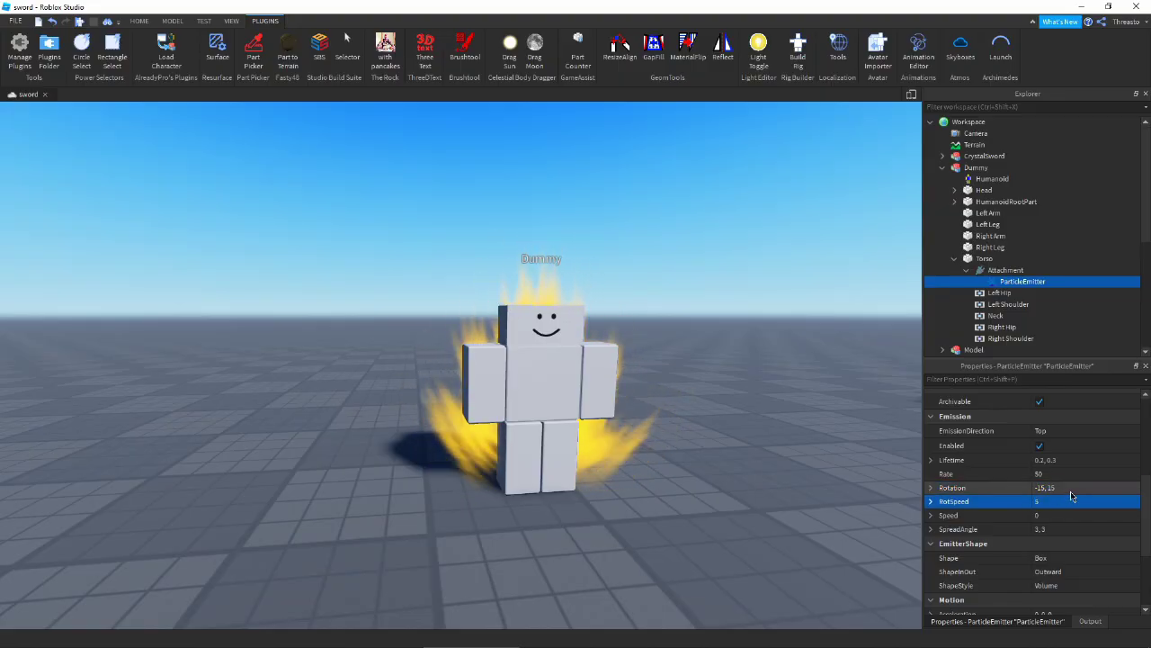
pyautogui.scroll(-5, 1045, 477)
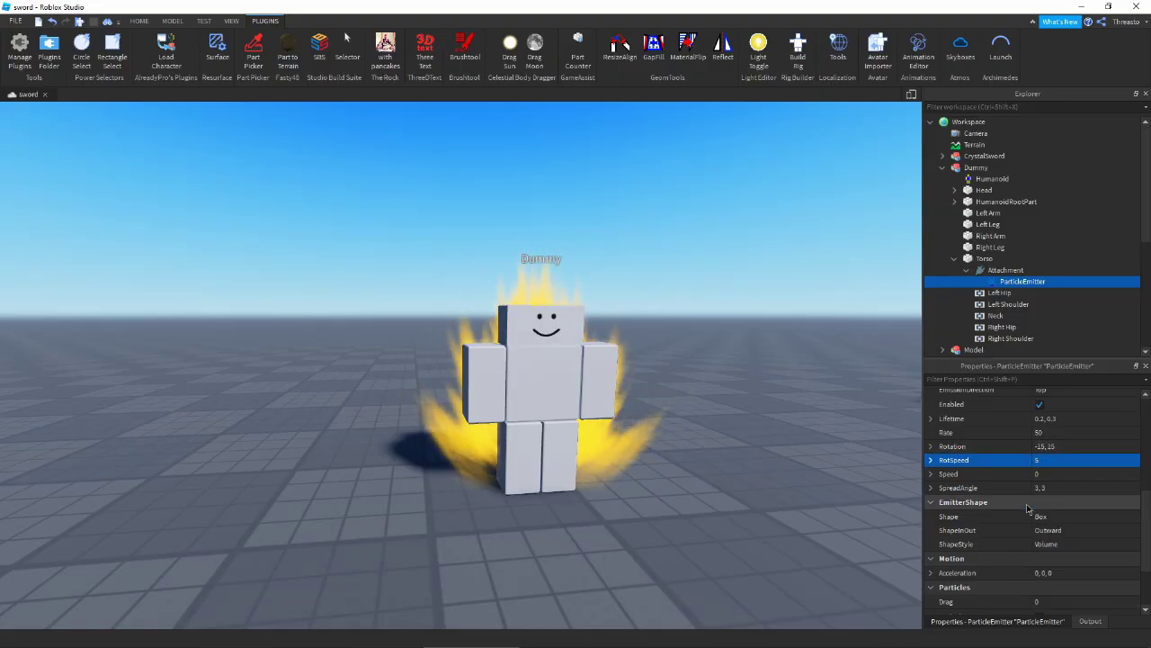
pyautogui.click(931, 483)
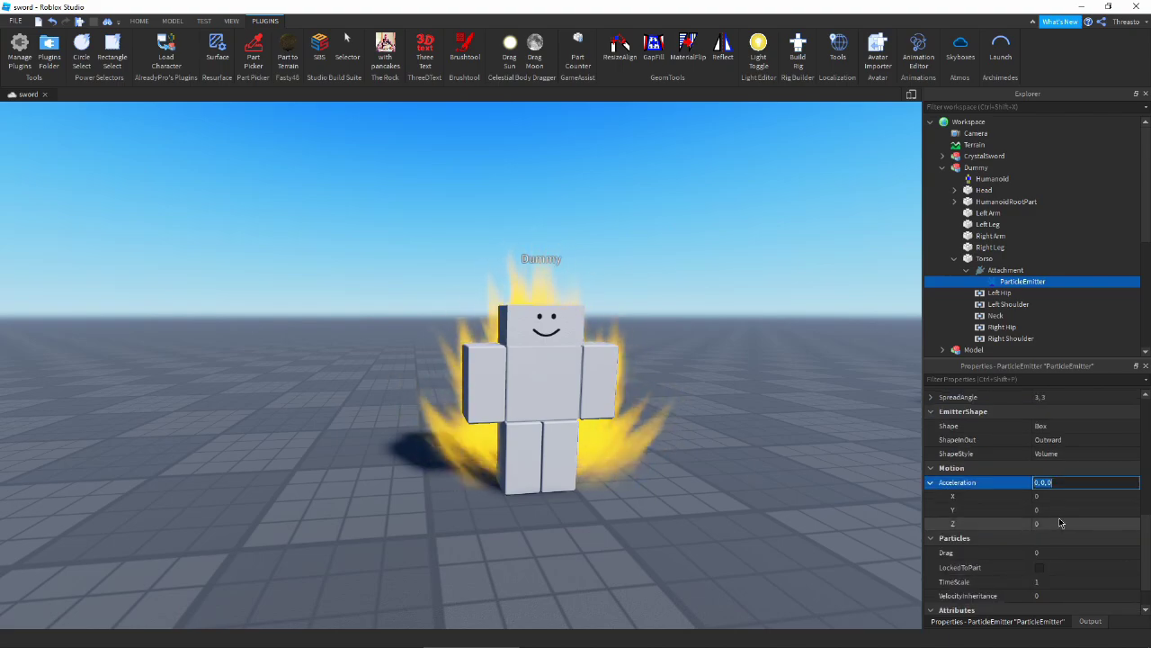
pyautogui.click(1053, 525)
pyautogui.scroll(3, 1007, 504)
pyautogui.click(1077, 467)
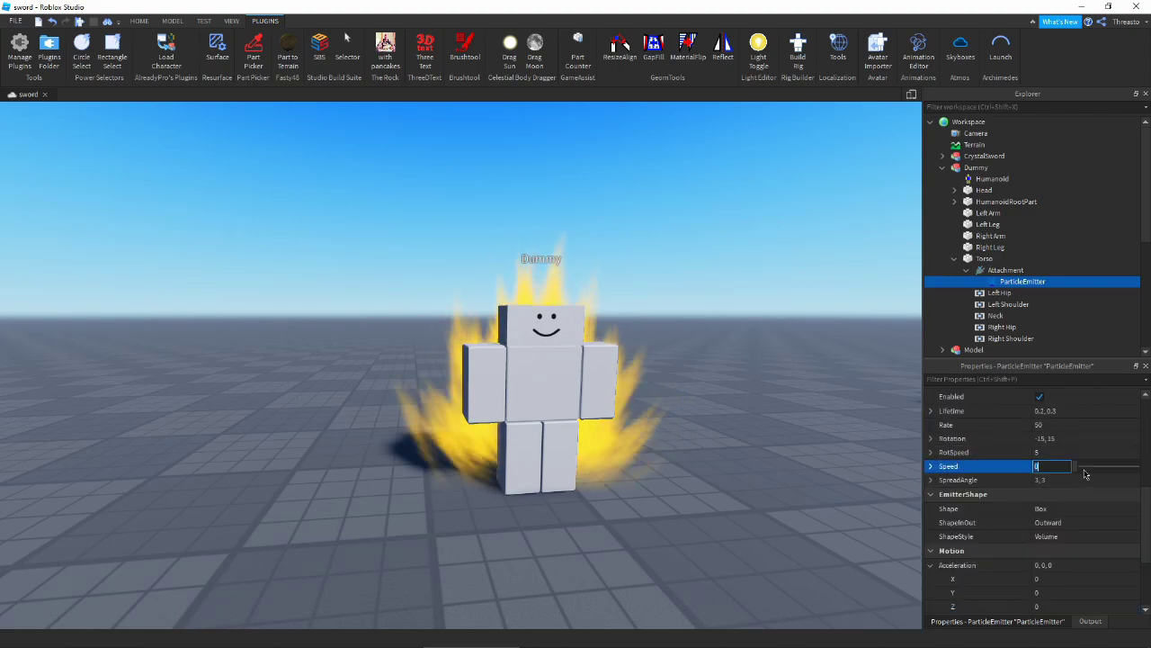
pyautogui.click(709, 439)
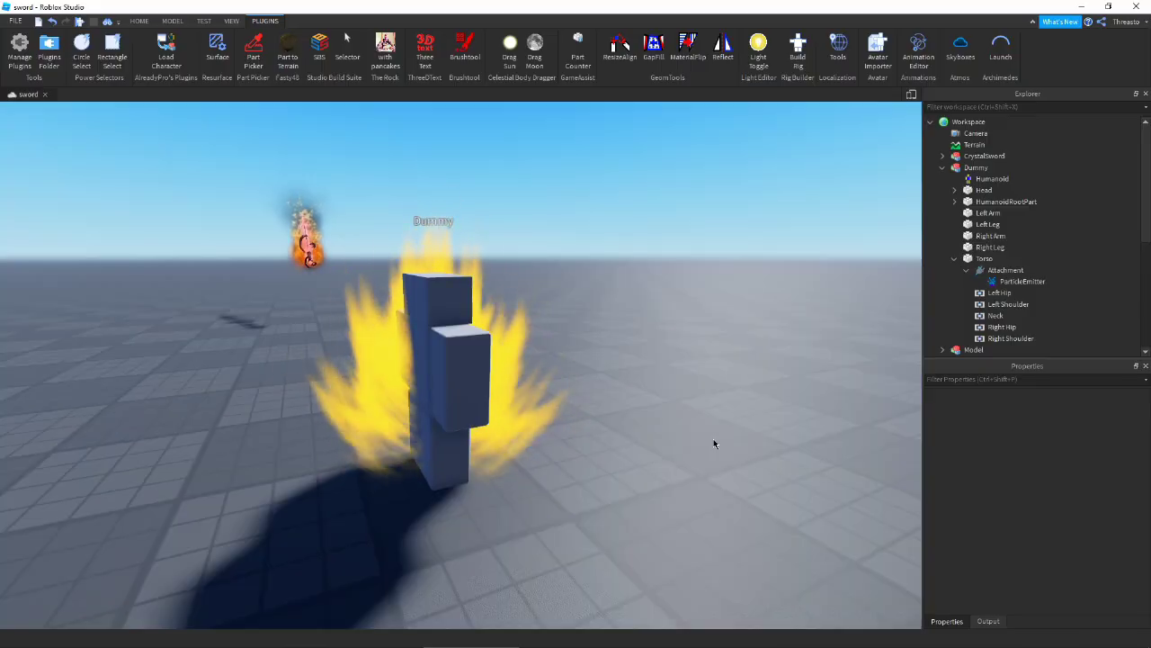
# Raise the two middle keypoints of the emitter's Transparency curve to about 0.75 and 0.82
pyautogui.click(1012, 284)
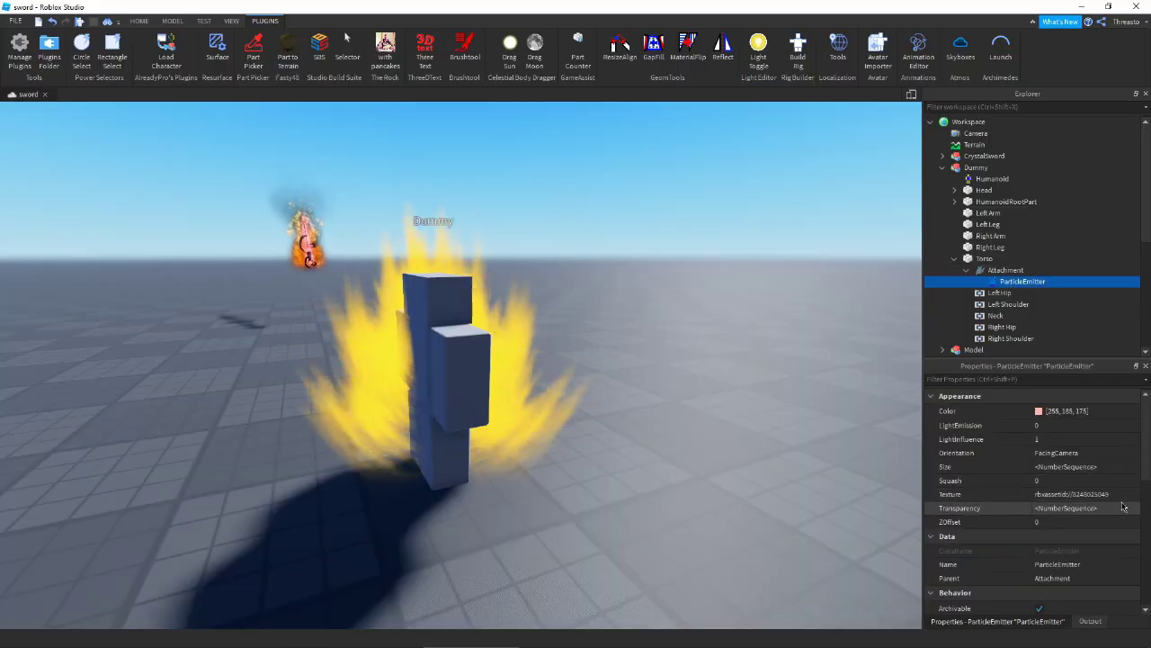
pyautogui.click(1125, 508)
pyautogui.click(1131, 508)
pyautogui.moveTo(423, 317); pyautogui.dragTo(425, 300)
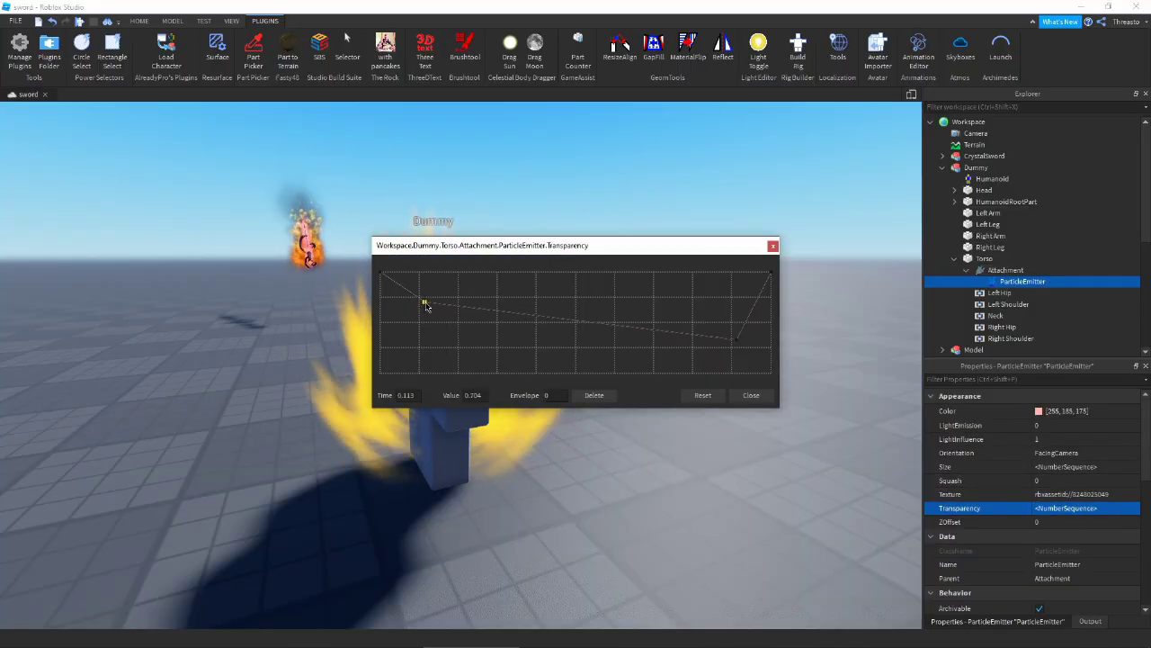
pyautogui.moveTo(736, 338); pyautogui.dragTo(738, 290)
pyautogui.moveTo(722, 251); pyautogui.dragTo(892, 398)
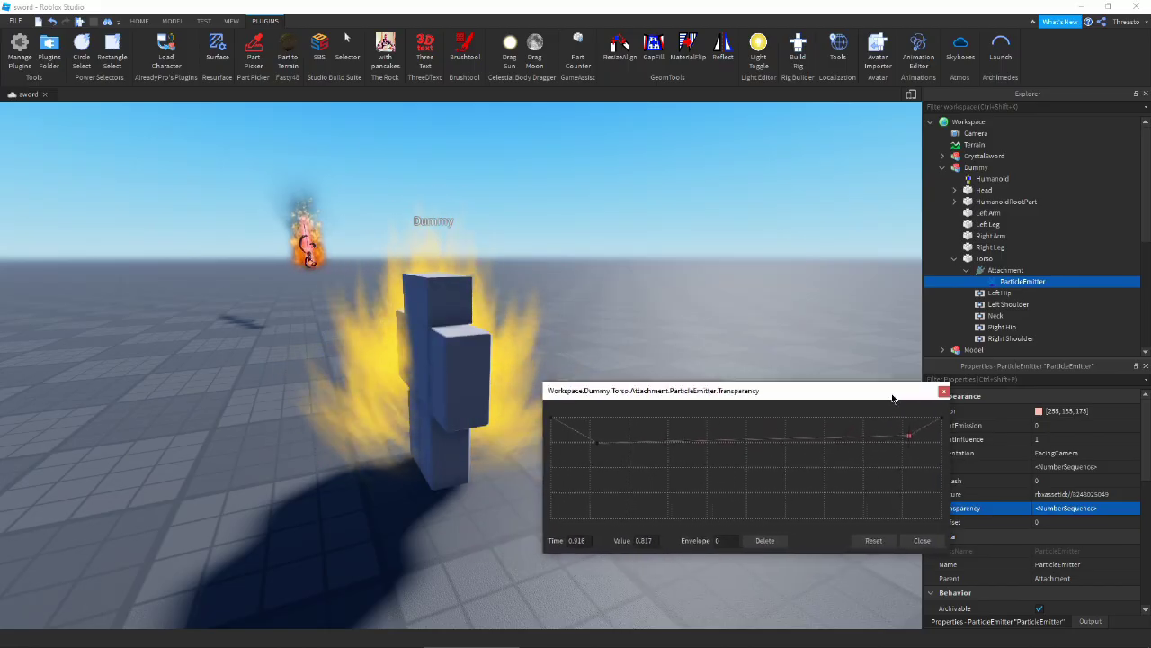
pyautogui.click(925, 537)
# Change the particle emitter's color to the pale pink 255, 220, 212
pyautogui.moveTo(775, 443); pyautogui.dragTo(723, 307, button='right')
pyautogui.press('d')
pyautogui.click(1036, 410)
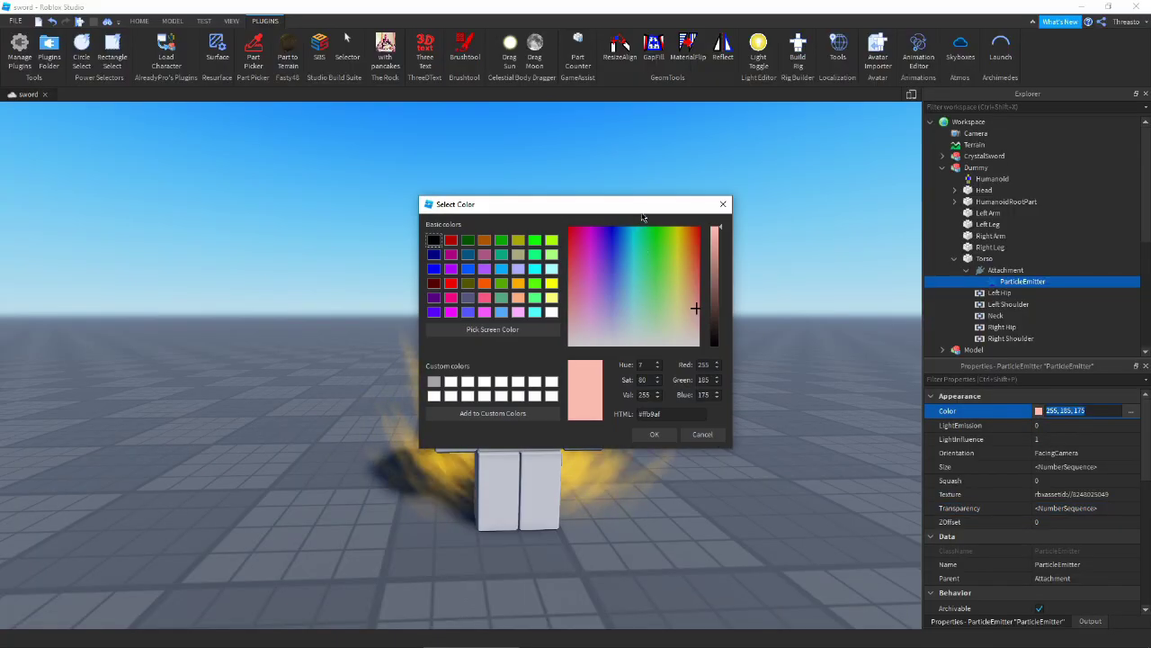
pyautogui.moveTo(503, 201); pyautogui.dragTo(109, 277)
pyautogui.click(302, 401)
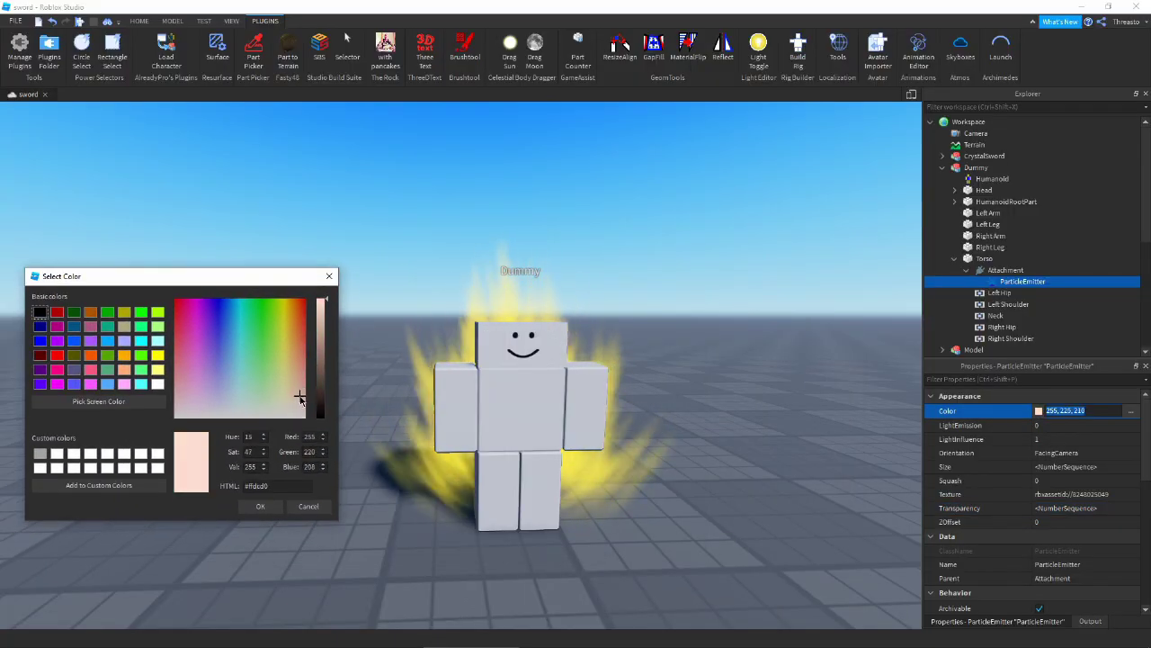
pyautogui.click(259, 508)
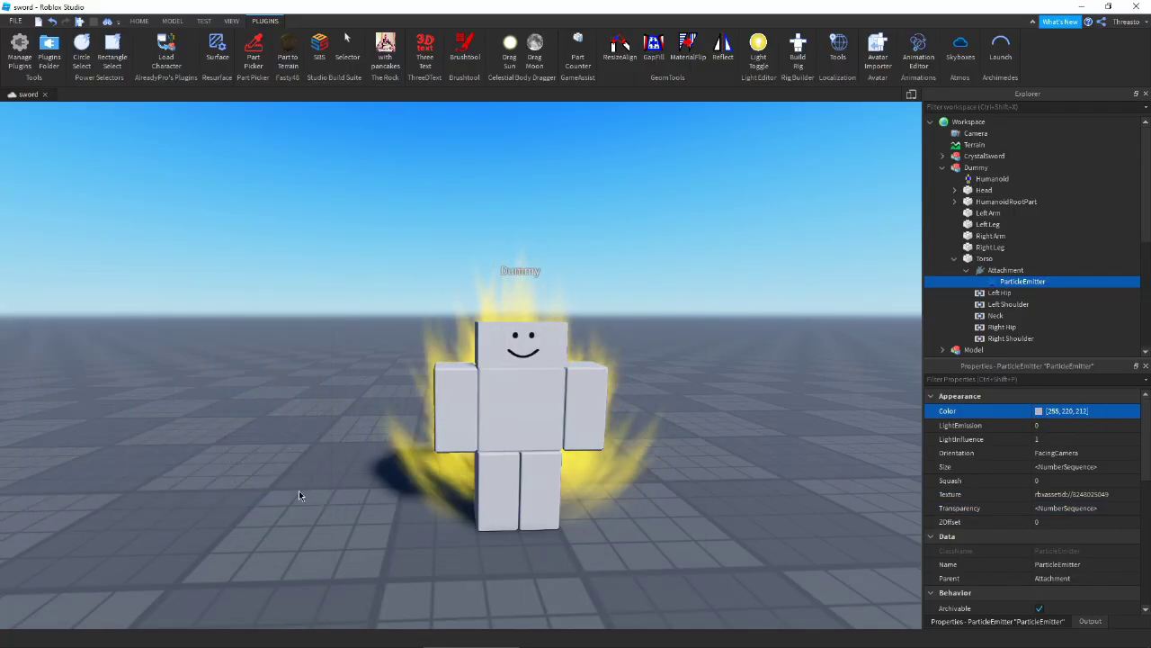
# Try a ZOffset of 1 on the particle emitter
pyautogui.moveTo(298, 490); pyautogui.dragTo(373, 458, button='right')
pyautogui.scroll(-3, 432, 448)
pyautogui.click(769, 414)
pyautogui.scroll(2, 517, 329)
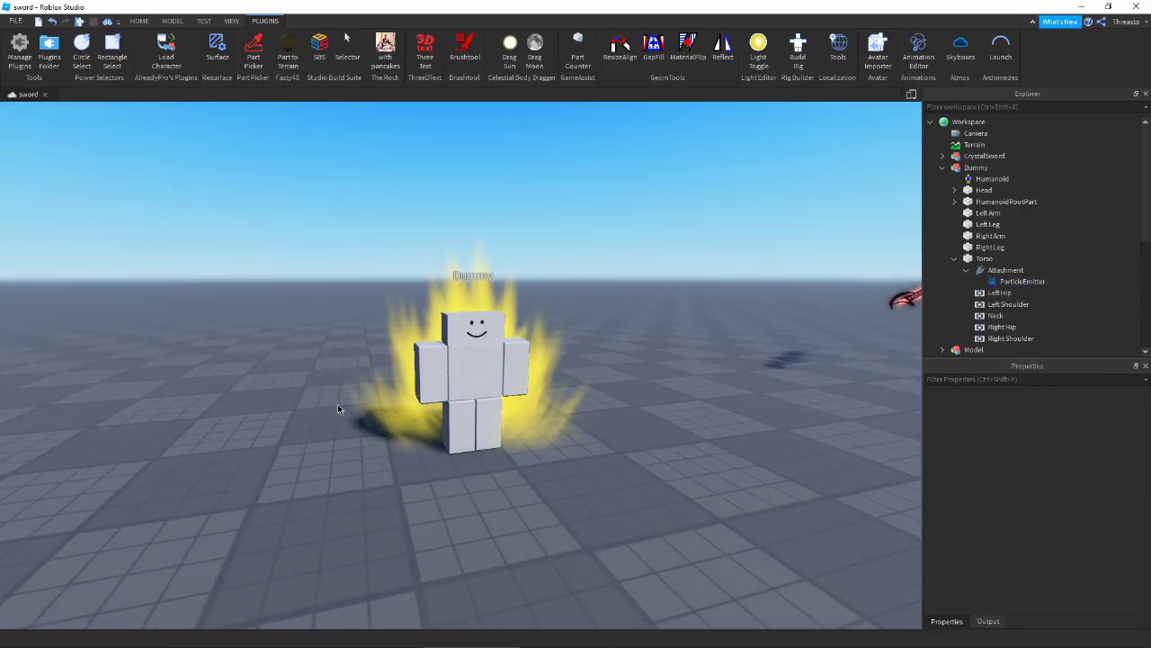
pyautogui.click(1034, 280)
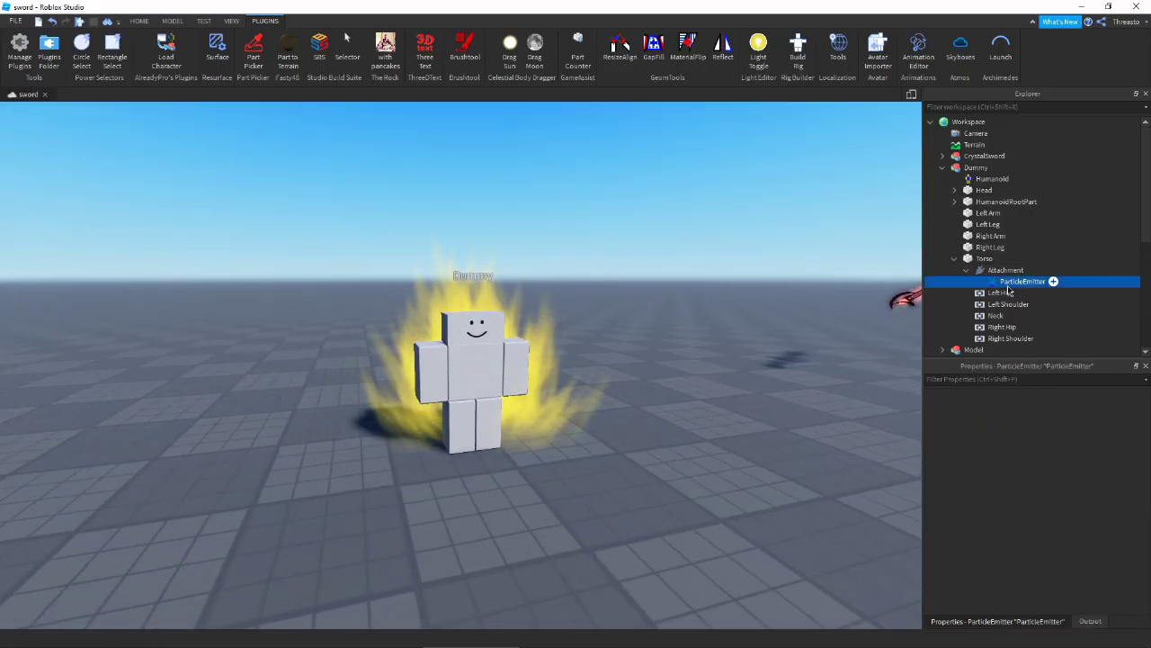
pyautogui.click(1040, 523)
pyautogui.write('1')
pyautogui.press('Return')
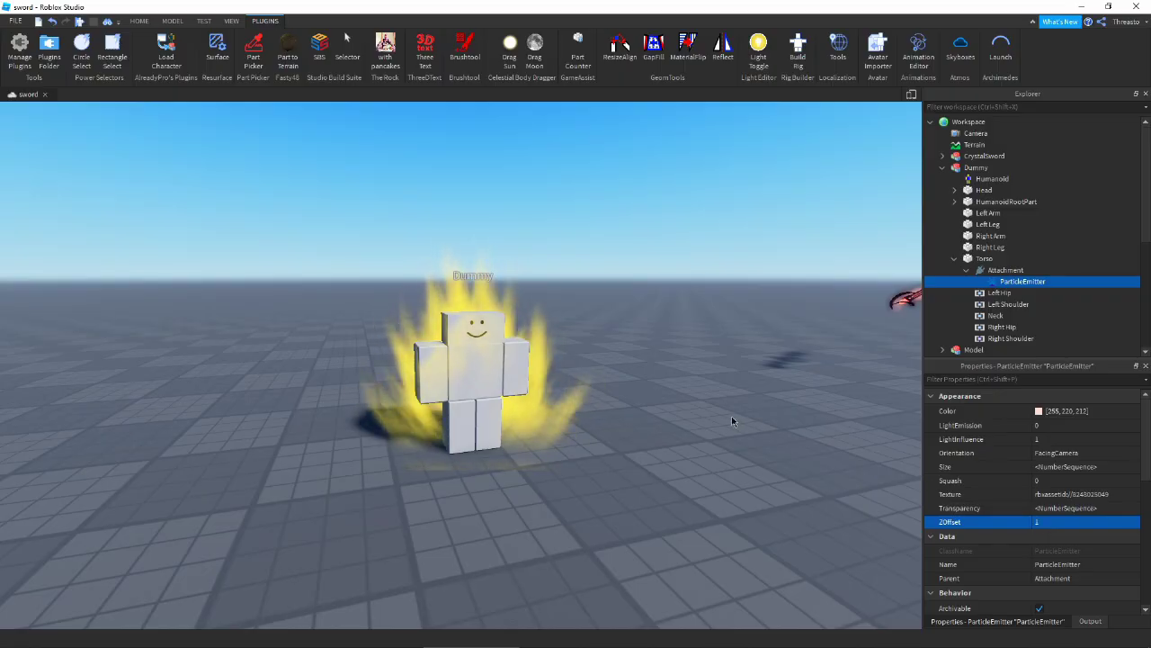
# Try a ZOffset of 2 on the particle emitter and check the aura around the Dummy
pyautogui.scroll(3, 732, 417)
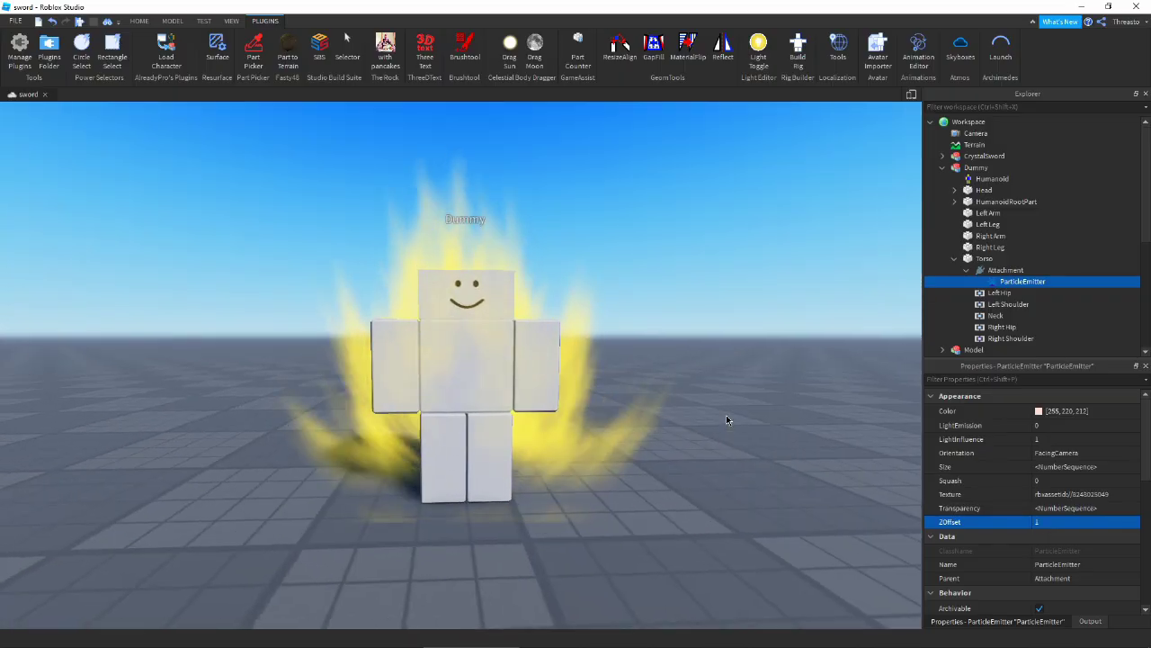
pyautogui.moveTo(727, 420); pyautogui.dragTo(727, 419, button='right')
pyautogui.click(1039, 521)
pyautogui.write('2')
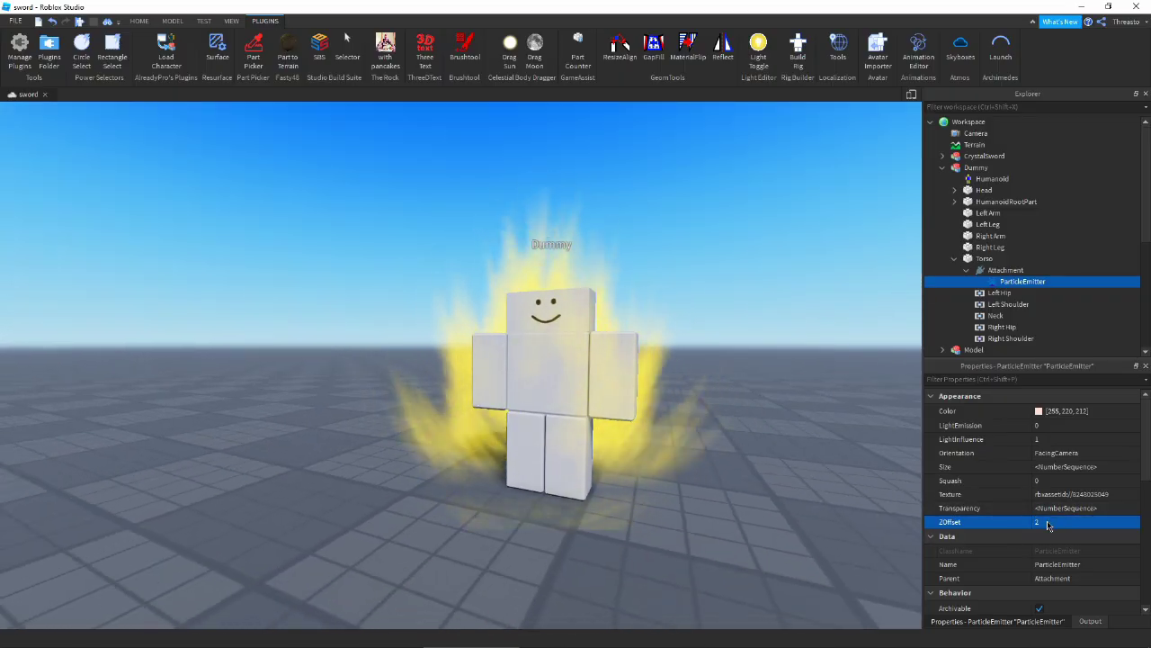
pyautogui.press('Return')
pyautogui.moveTo(821, 447); pyautogui.dragTo(832, 439, button='right')
# Set the particle emitter's LightEmission to 0.5 and view the glowing aura around the Dummy
pyautogui.click(1053, 426)
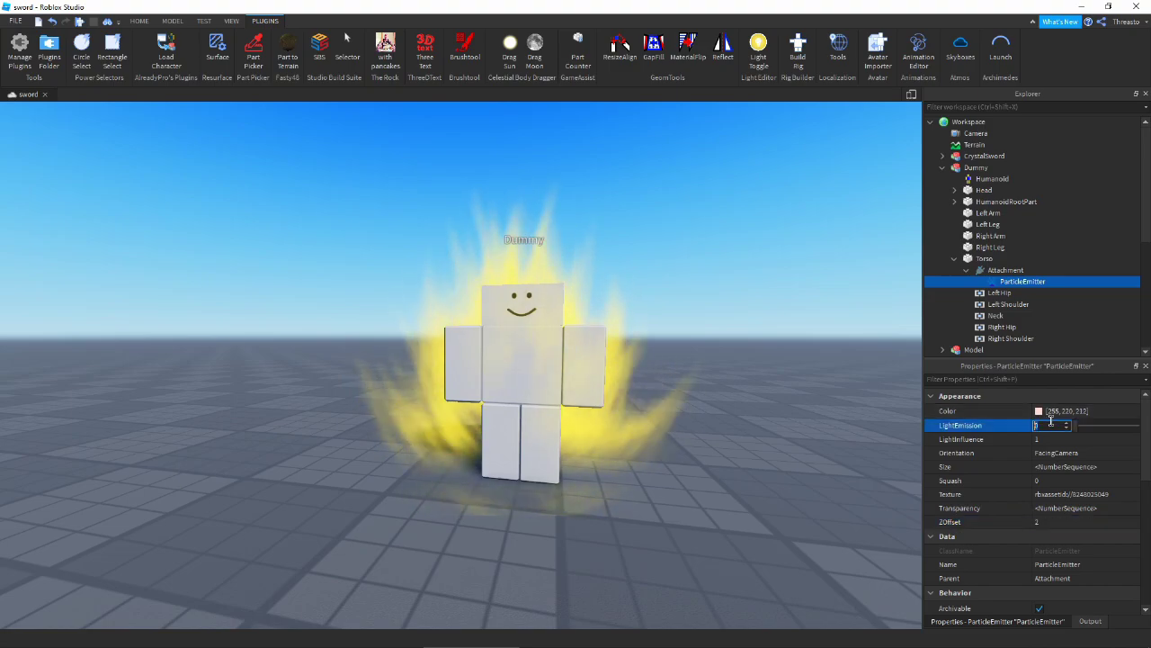
pyautogui.write('0.5')
pyautogui.press('Return')
pyautogui.press('s')
pyautogui.moveTo(772, 440); pyautogui.dragTo(772, 440, button='right')
pyautogui.press('w')
pyautogui.press('s')
pyautogui.press('a')
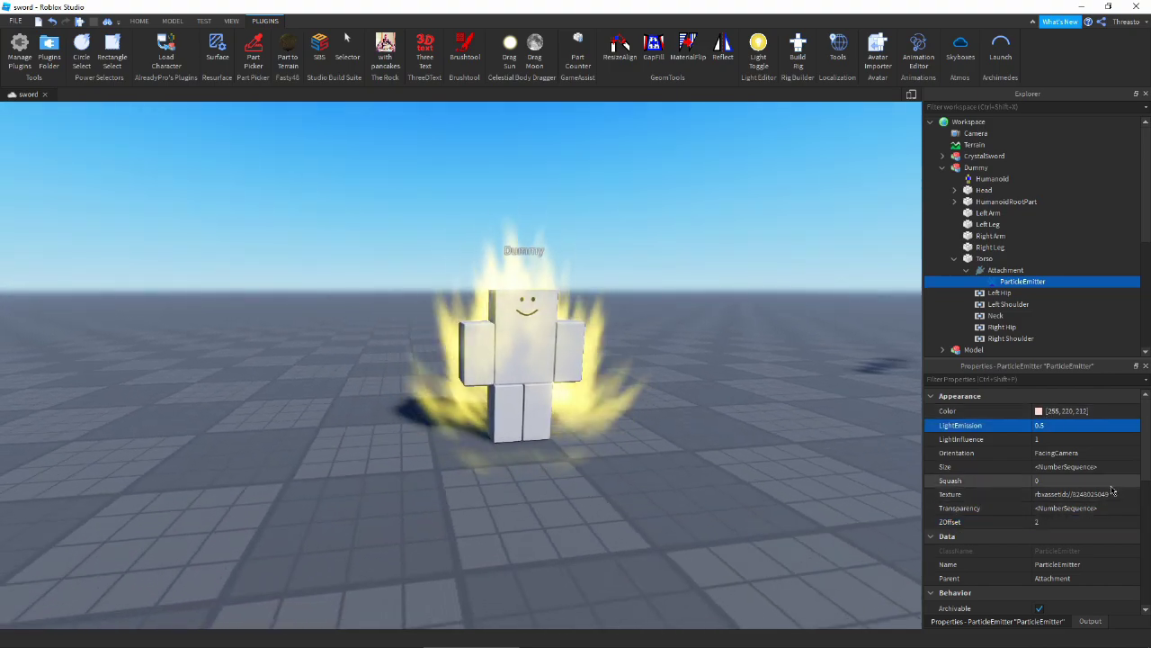
# Reset the particle emitter's ZOffset to 0
pyautogui.click(1098, 521)
pyautogui.write('0')
pyautogui.press('Return')
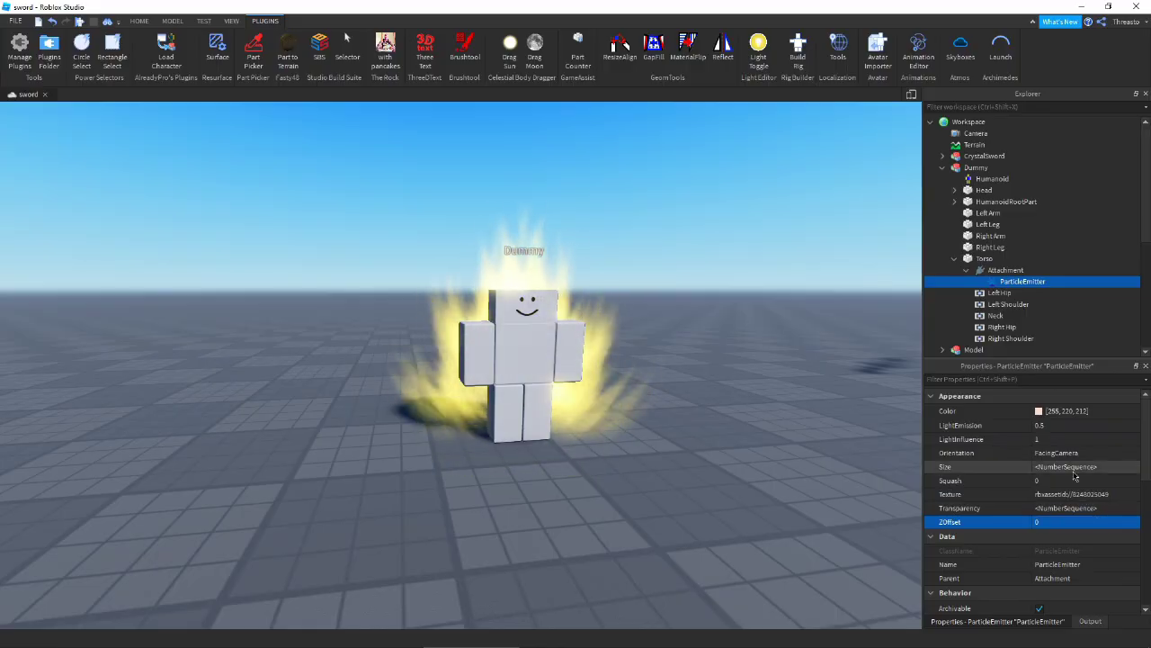
# Move the Torso's Attachment upward to position 0, 0.5, 0
pyautogui.click(1006, 270)
pyautogui.moveTo(518, 299); pyautogui.dragTo(524, 273)
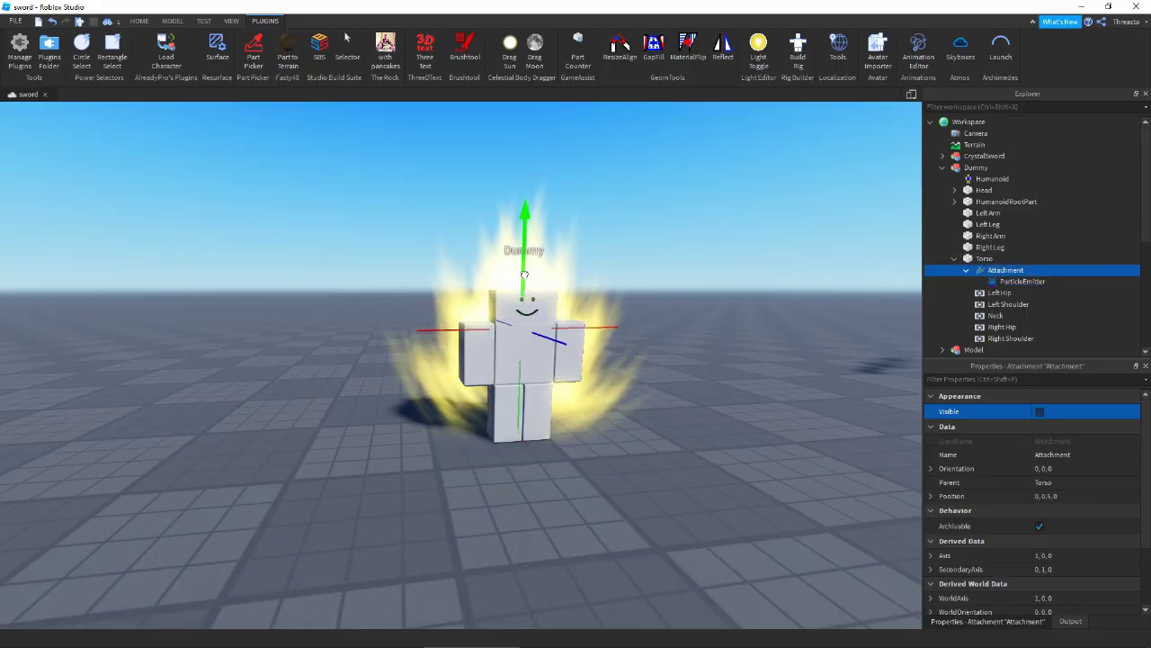
# Compare the aura around the Dummy with the Dragon Ball aura reference image in the browser, and return to Roblox Studio
pyautogui.click(631, 222)
pyautogui.moveTo(631, 222); pyautogui.dragTo(631, 222, button='right')
pyautogui.press('d')
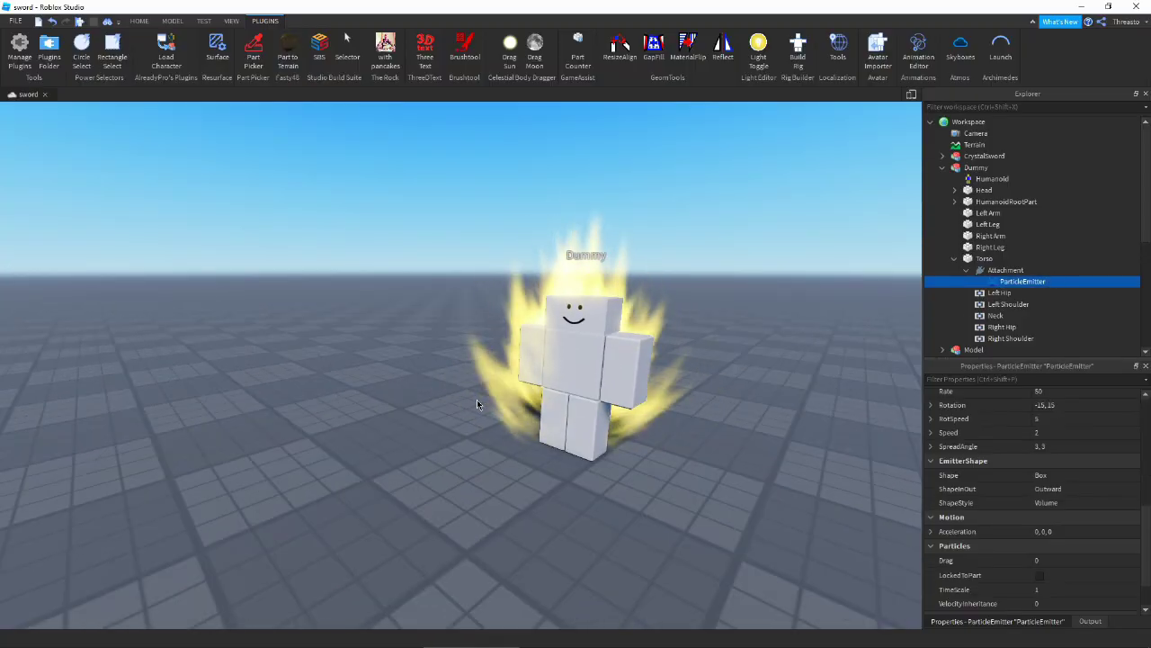
pyautogui.click(256, 639)
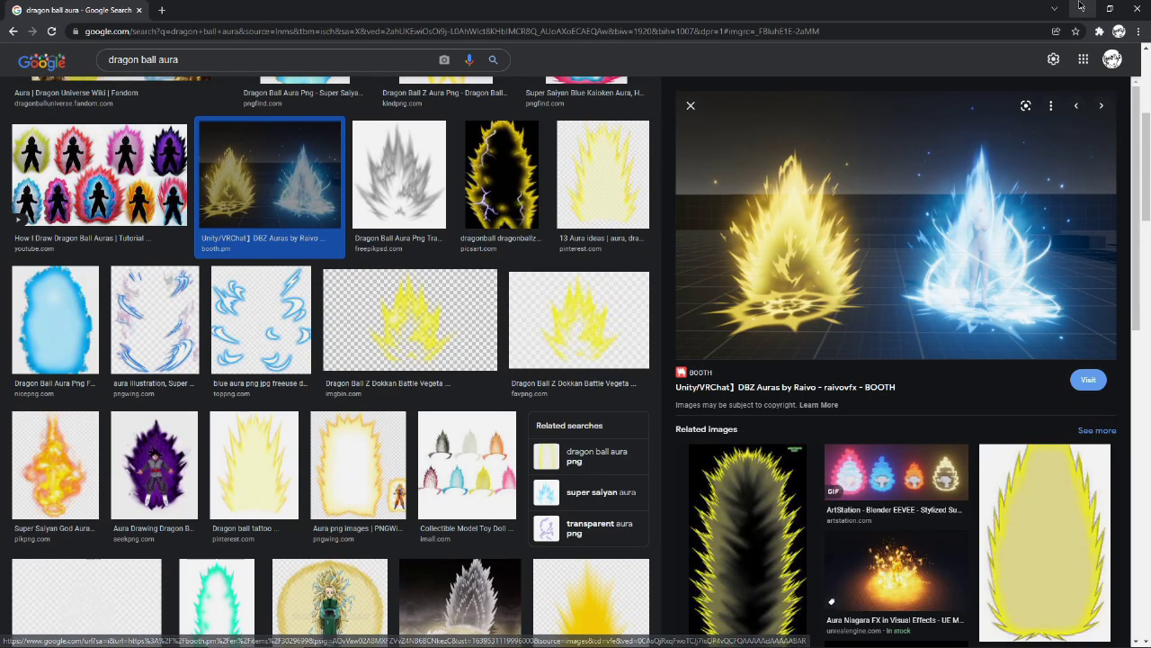
pyautogui.click(1083, 9)
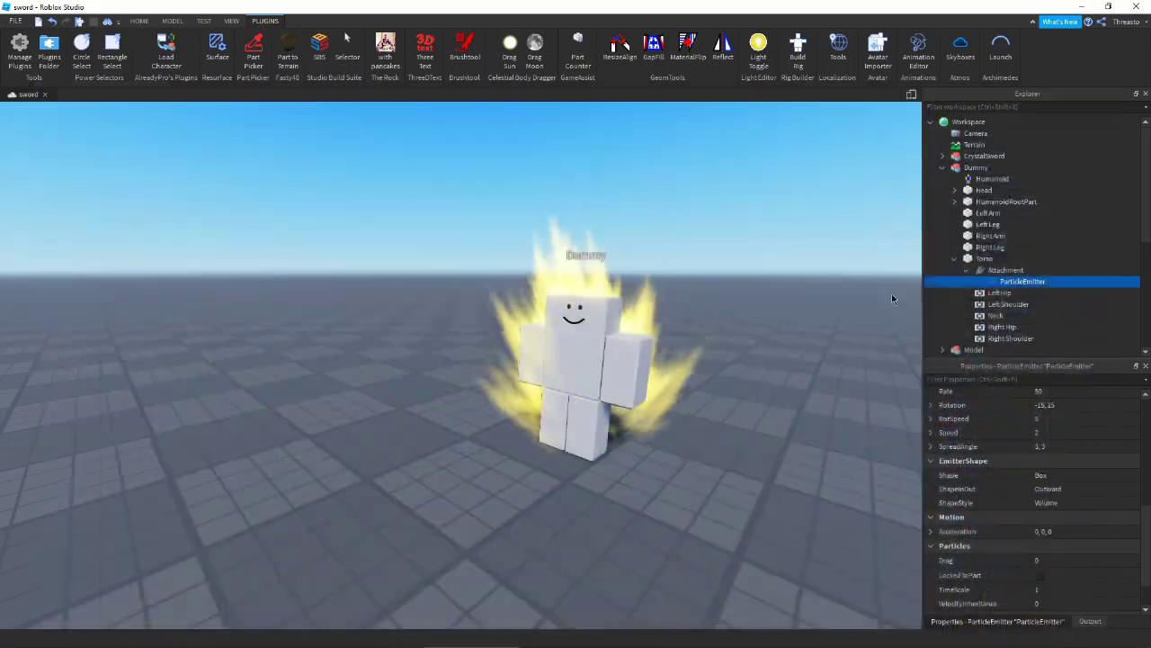
# Add a second Attachment to the Dummy's Torso
pyautogui.click(1000, 259)
pyautogui.write('att')
pyautogui.click(949, 297)
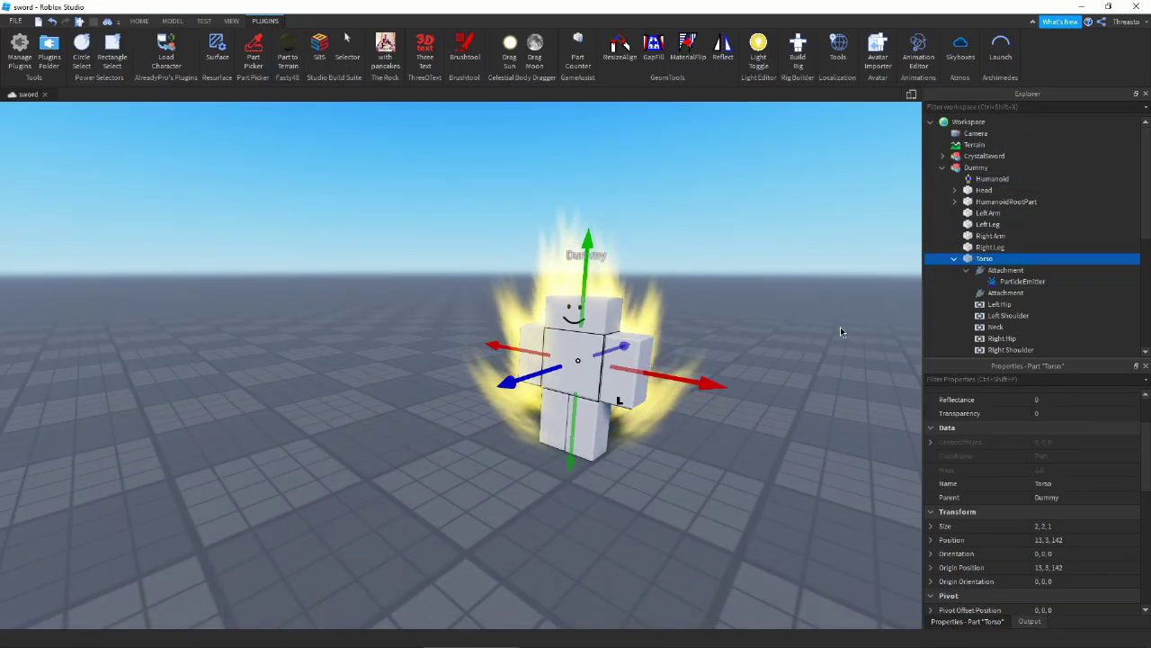
# Move the new Attachment down to the Dummy's feet at position 0, -3, 0
pyautogui.press('w')
pyautogui.moveTo(841, 327); pyautogui.dragTo(860, 317, button='right')
pyautogui.click(1001, 304)
pyautogui.click(1001, 295)
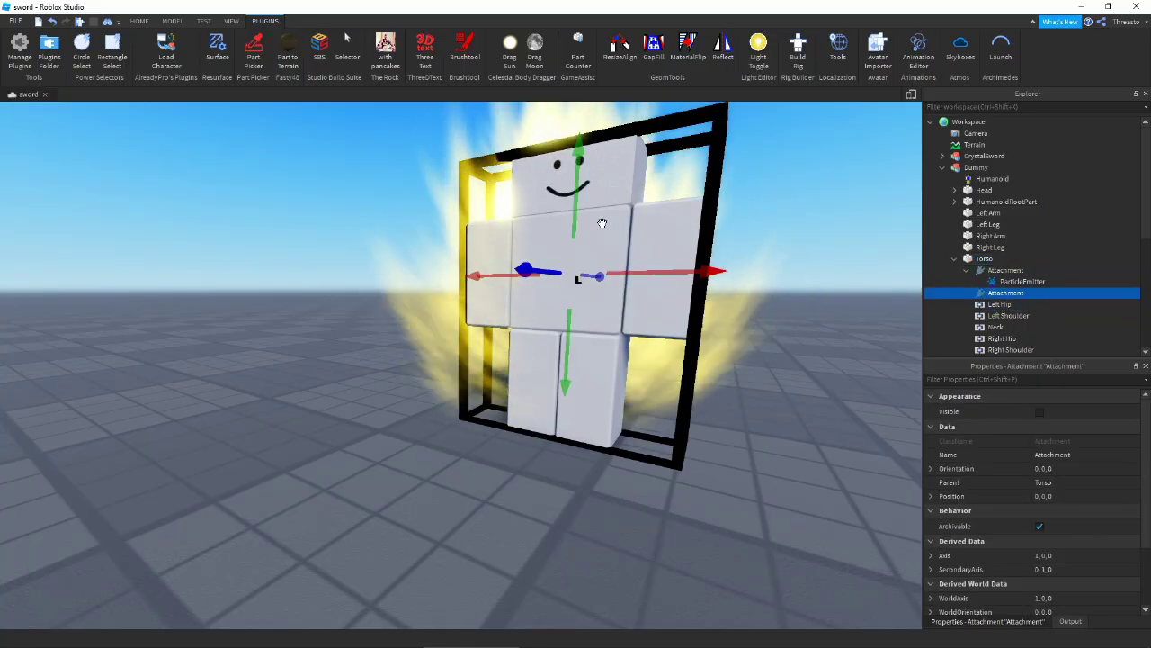
pyautogui.moveTo(576, 222); pyautogui.dragTo(568, 393)
pyautogui.moveTo(572, 382); pyautogui.dragTo(503, 437, button='right')
pyautogui.press('q')
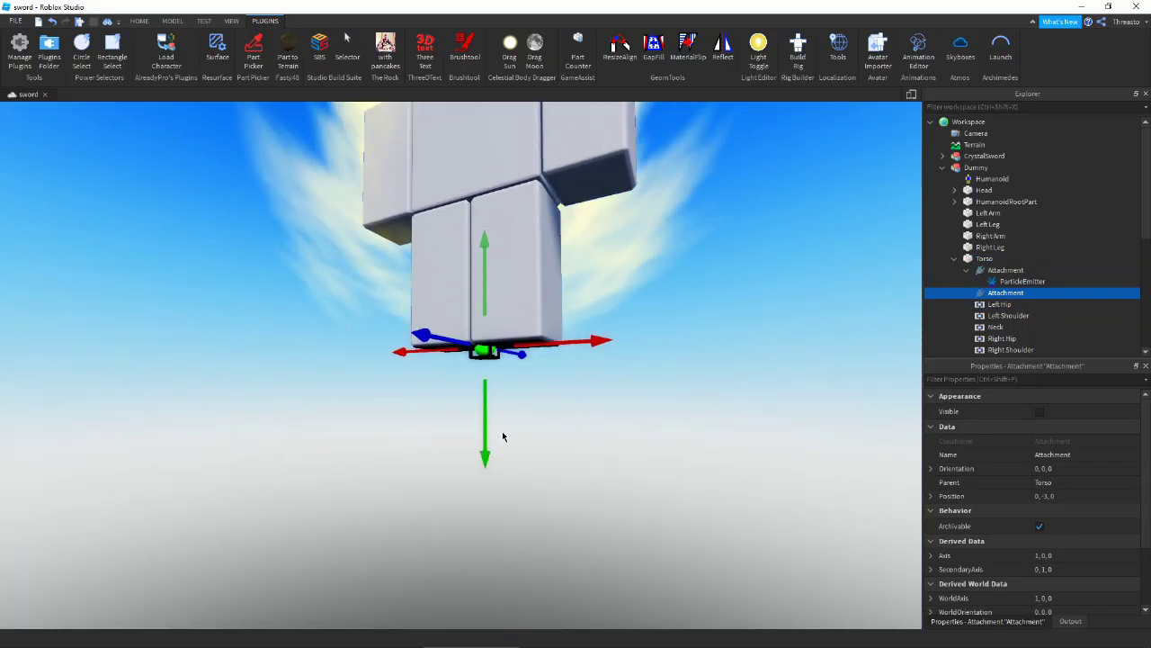
pyautogui.press('e')
pyautogui.moveTo(483, 442); pyautogui.dragTo(492, 433)
pyautogui.scroll(-8, 492, 433)
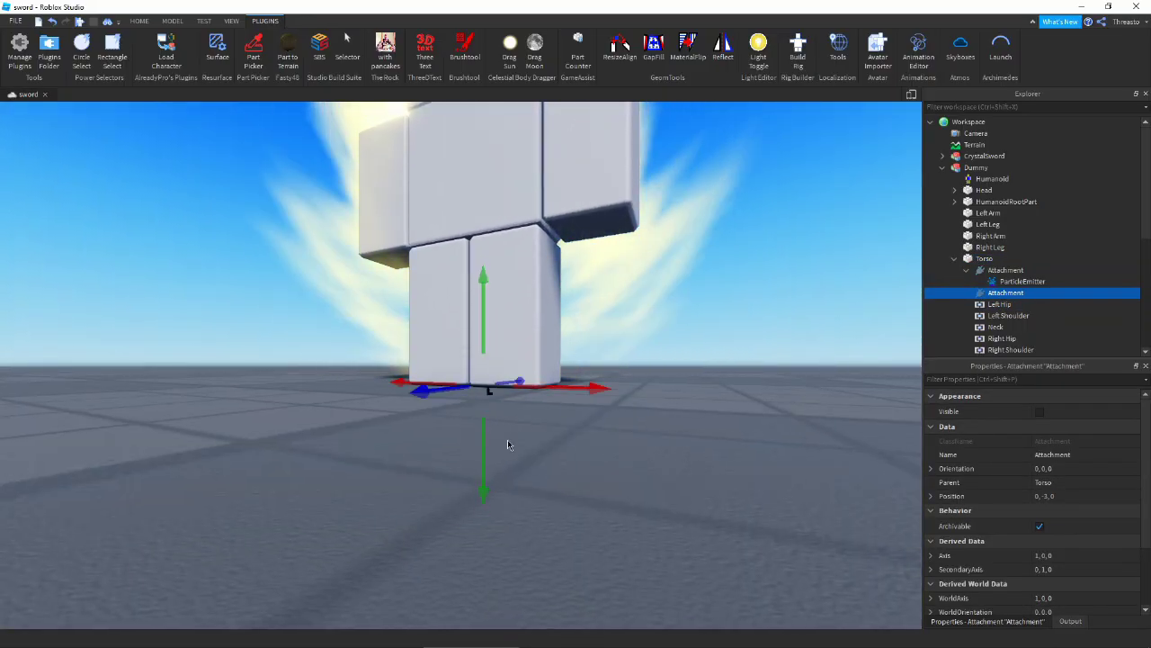
# Add a ParticleEmitter to the lower Attachment and set its Orientation to VelocityPerpendicular
pyautogui.click(1032, 293)
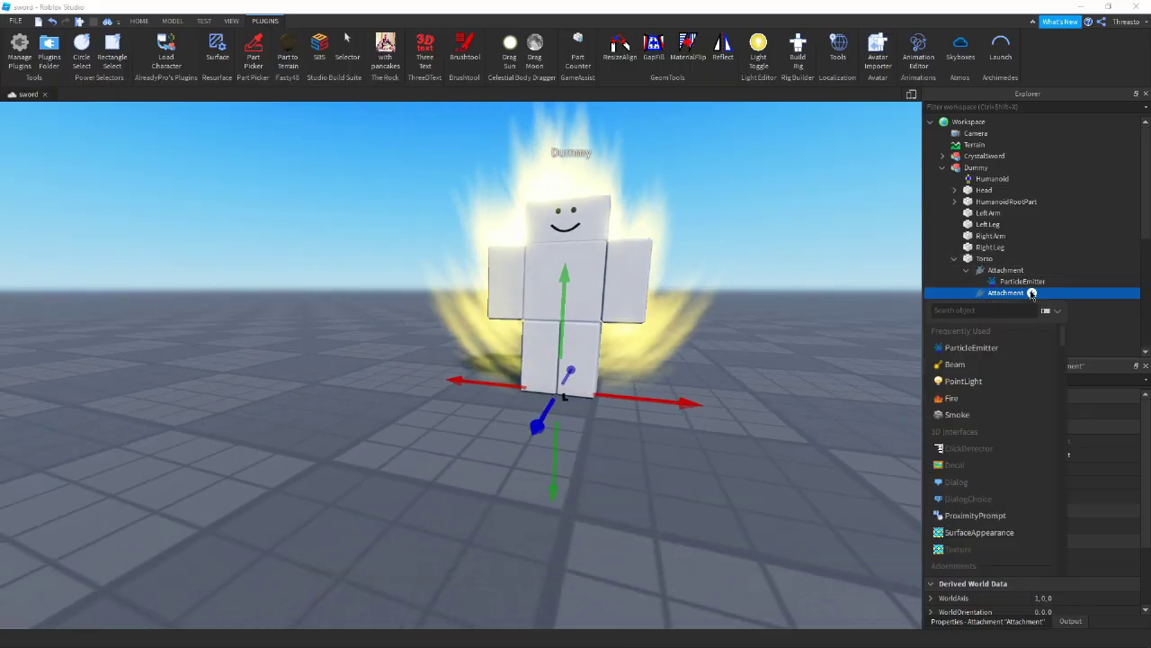
pyautogui.click(971, 347)
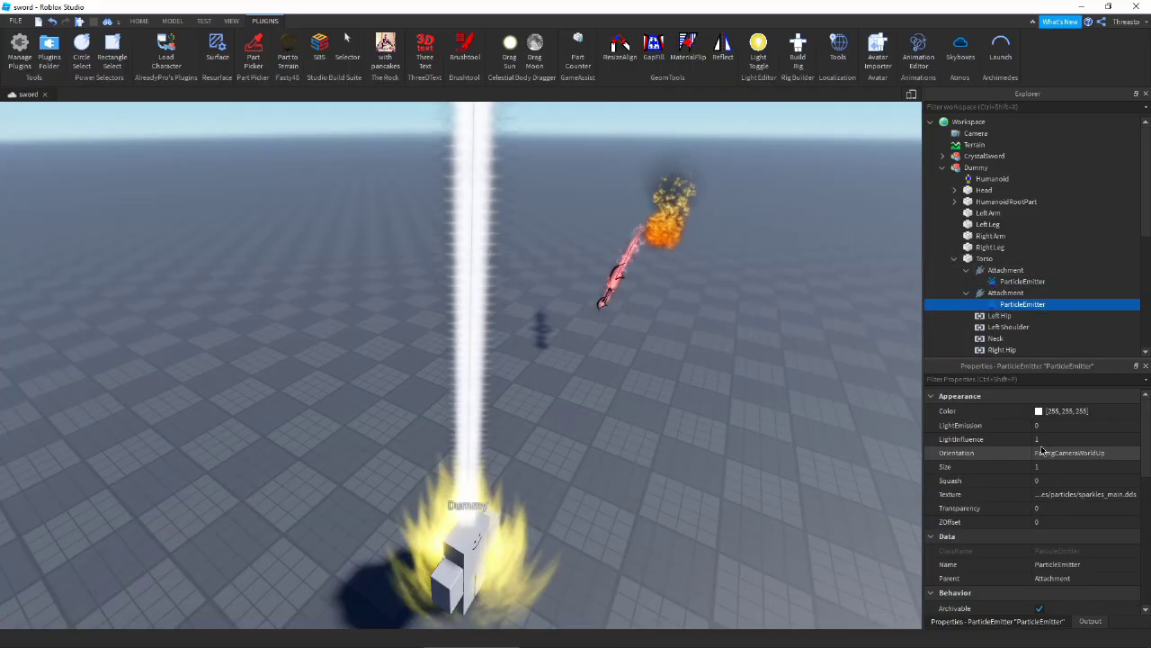
pyautogui.click(1041, 451)
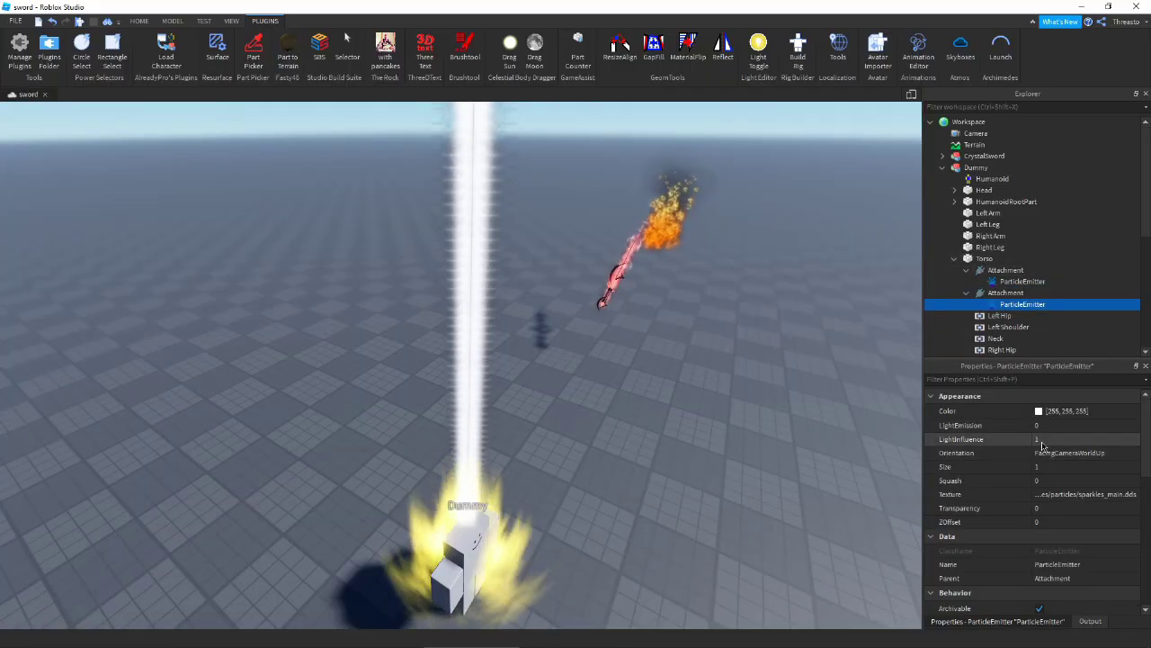
pyautogui.click(1070, 493)
pyautogui.moveTo(717, 410); pyautogui.dragTo(717, 410, button='right')
pyautogui.moveTo(495, 354); pyautogui.dragTo(543, 337, button='right')
pyautogui.press('w')
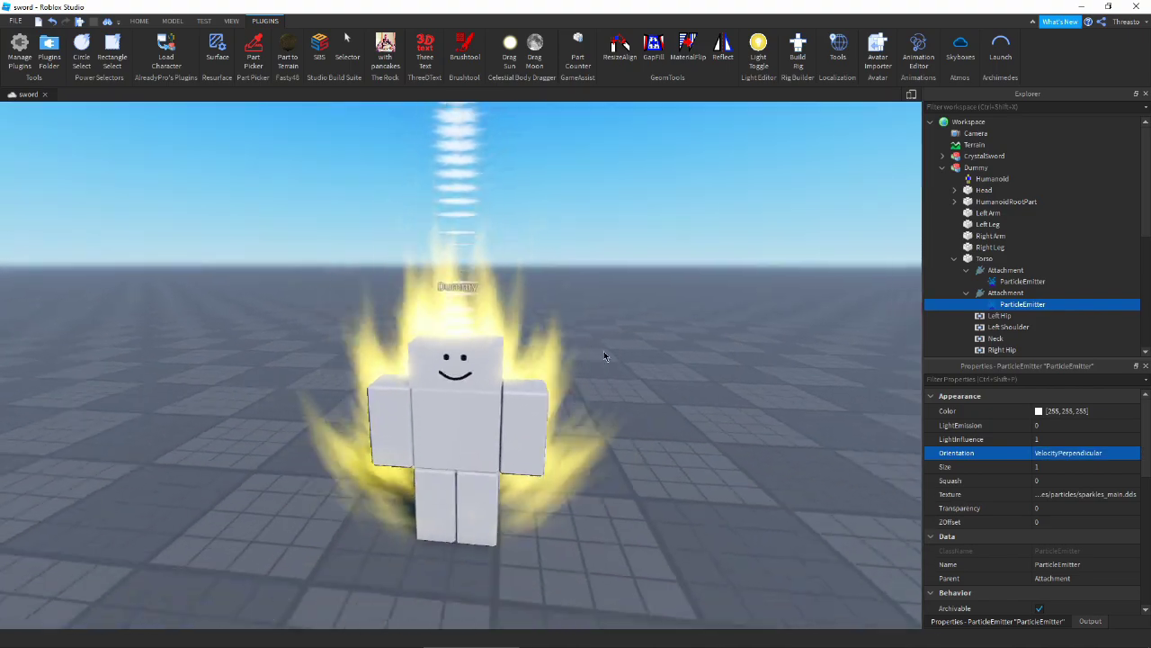
# Examine the flat particles rising from the lower emitter around the Dummy from several distances
pyautogui.press('s')
pyautogui.press('a')
pyautogui.scroll(-1, 980, 452)
pyautogui.press('d')
pyautogui.scroll(-4, 666, 382)
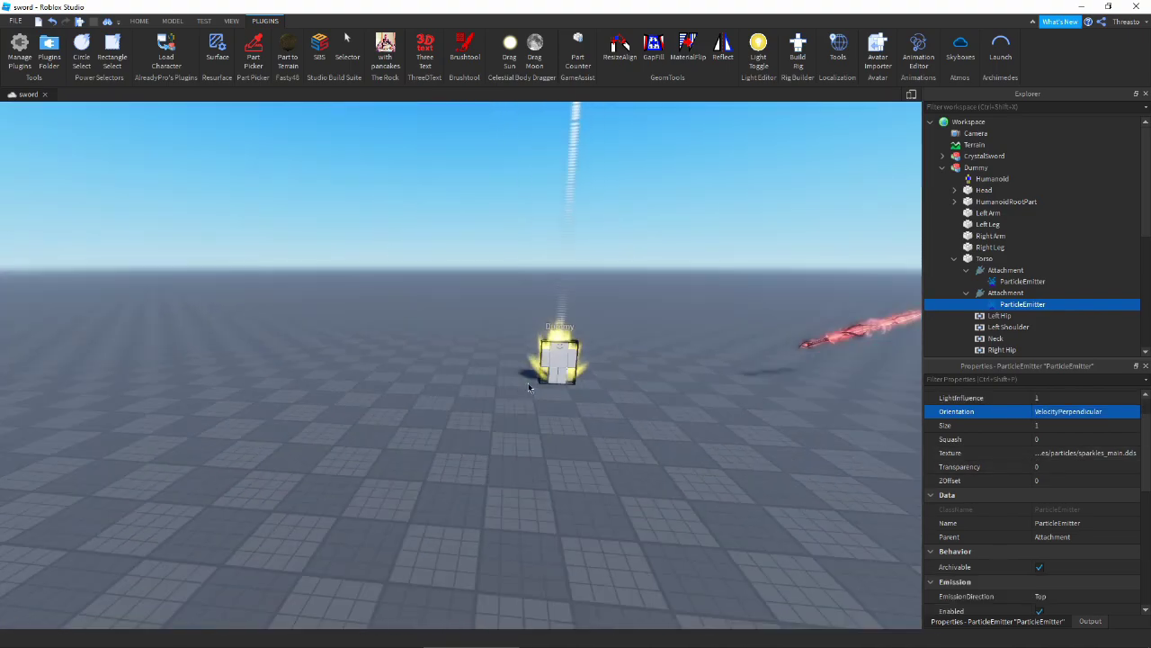
pyautogui.scroll(1, 693, 380)
pyautogui.press('w')
pyautogui.scroll(-2, 1000, 451)
pyautogui.press('d')
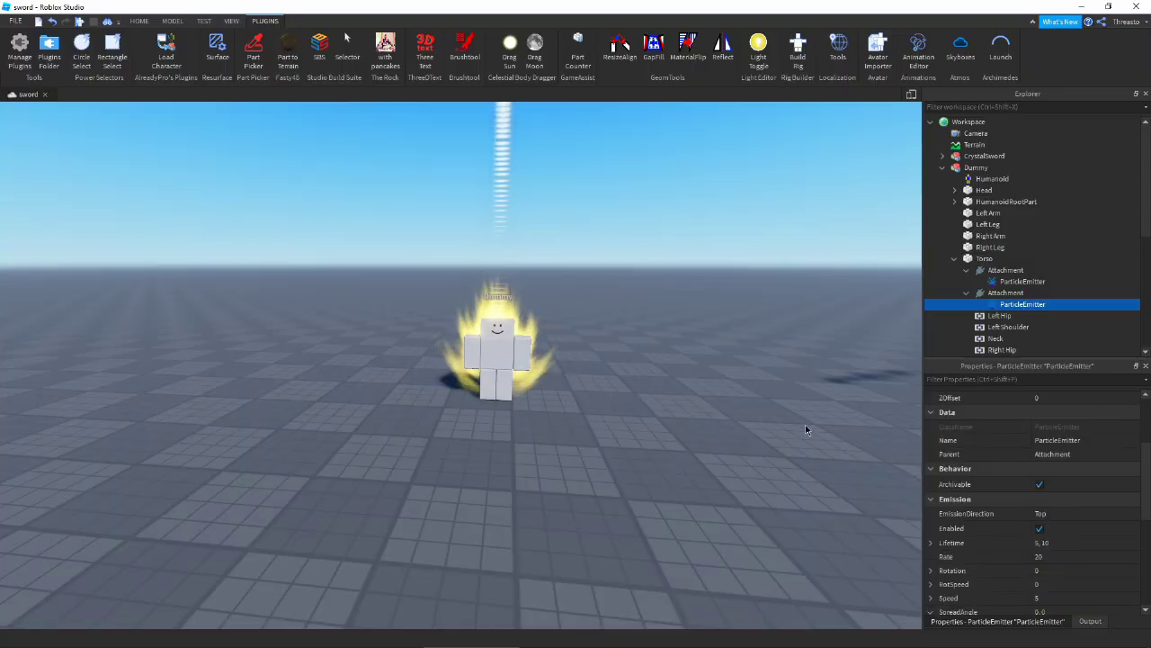
# Set the lower emitter's Speed to 1 and define its Size as a number sequence
pyautogui.scroll(3, 1034, 450)
pyautogui.click(1007, 453)
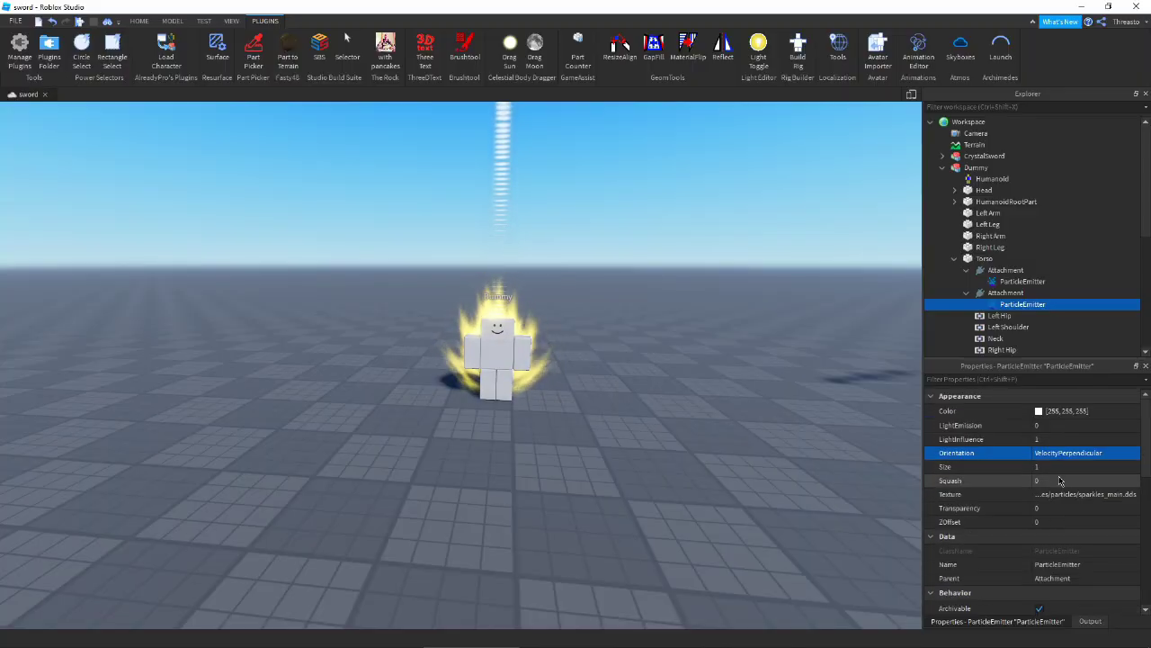
pyautogui.scroll(-5, 1059, 504)
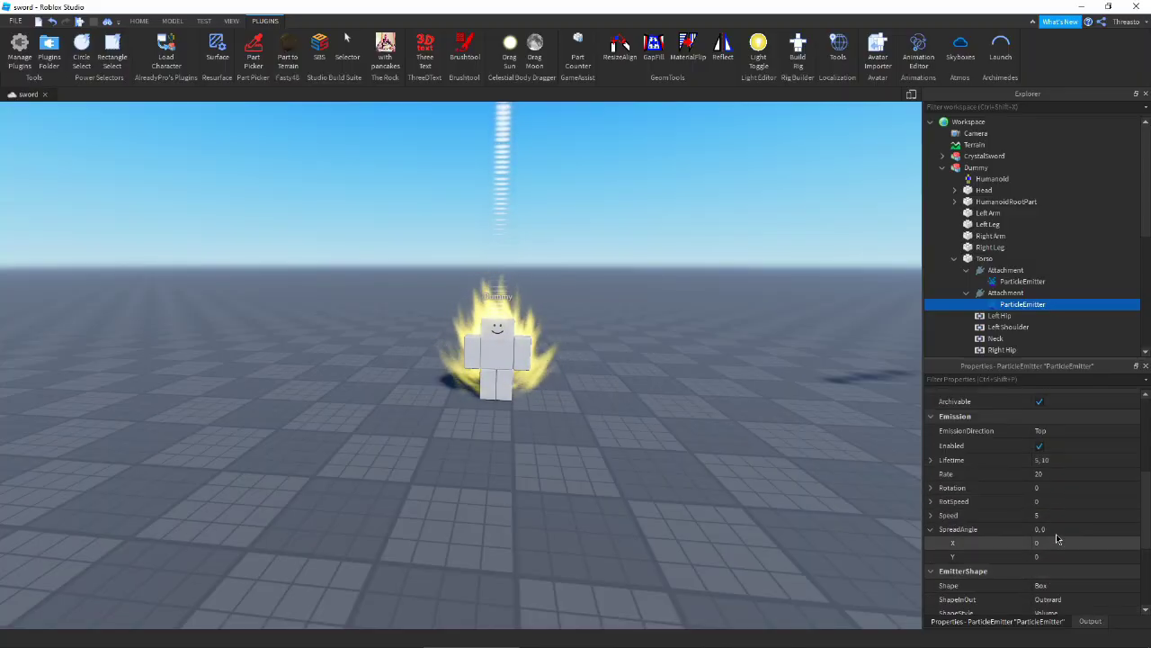
pyautogui.write('0')
pyautogui.press('Return')
pyautogui.scroll(3, 625, 421)
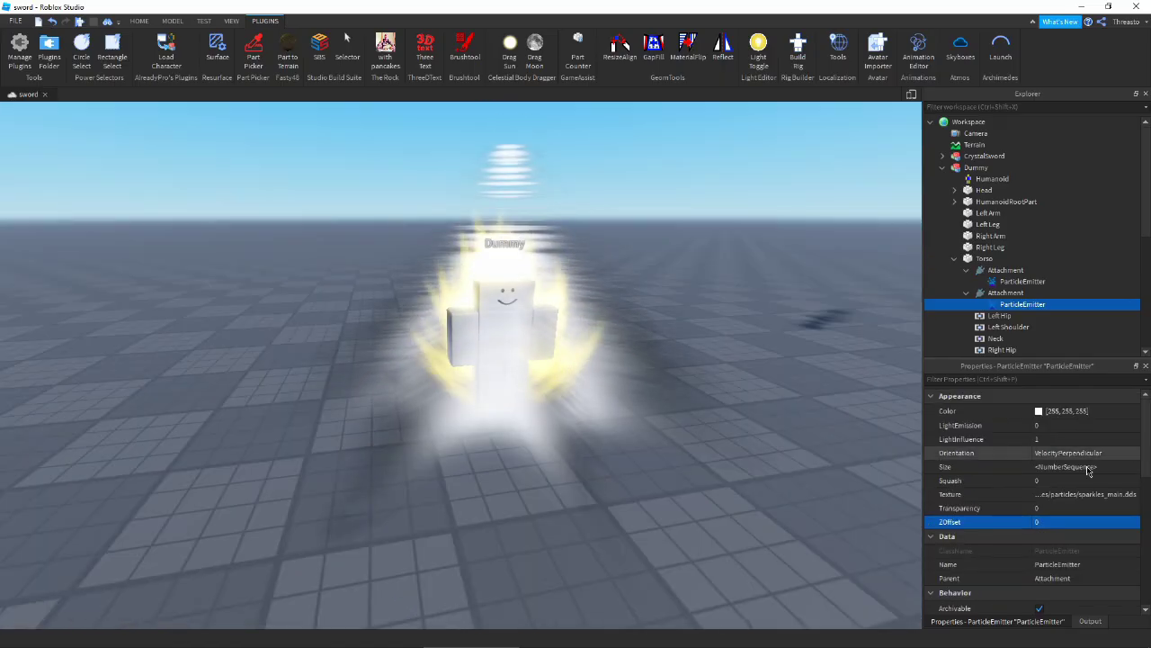
# Try a Speed of 0 on the lower particle emitter
pyautogui.scroll(-3, 1118, 479)
pyautogui.scroll(-2, 1113, 481)
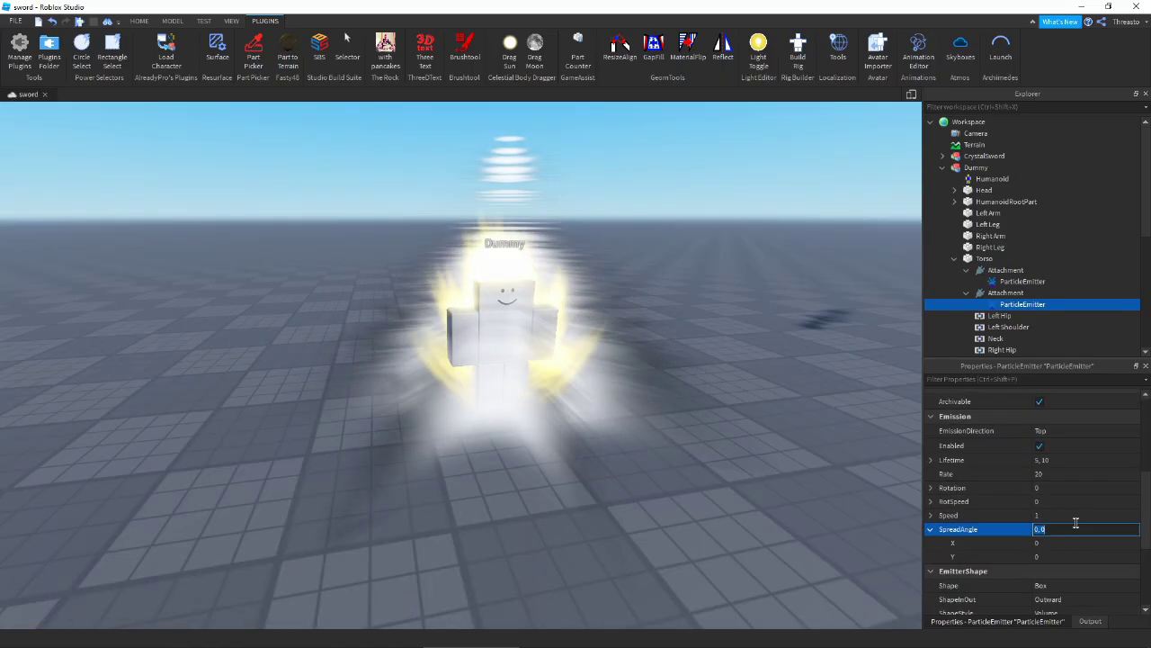
pyautogui.click(1082, 516)
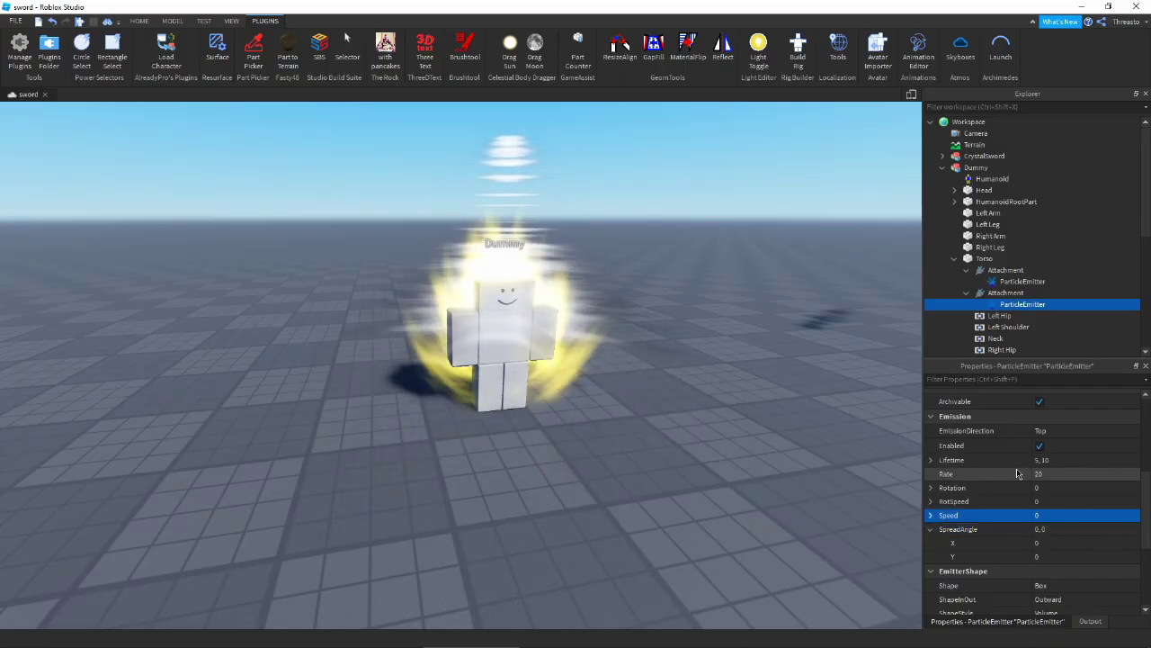
# Set the lower emitter's Drag to 10 and view the particles spreading on the floor
pyautogui.scroll(-4, 1034, 491)
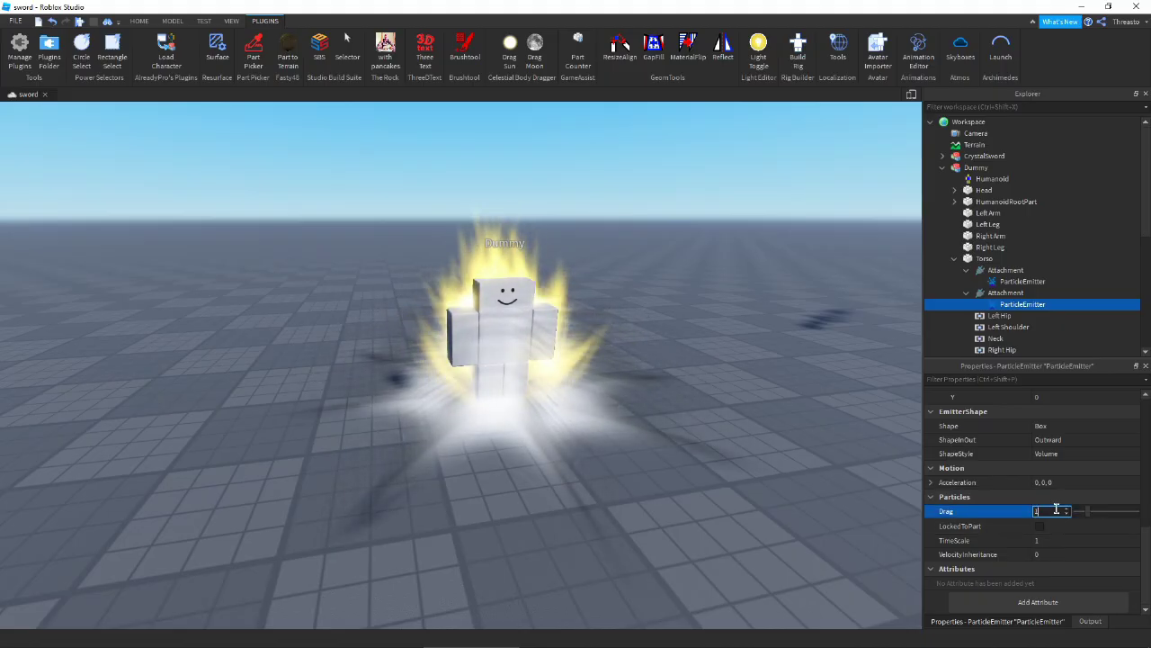
pyautogui.moveTo(703, 486); pyautogui.dragTo(693, 495, button='right')
pyautogui.scroll(3, 704, 486)
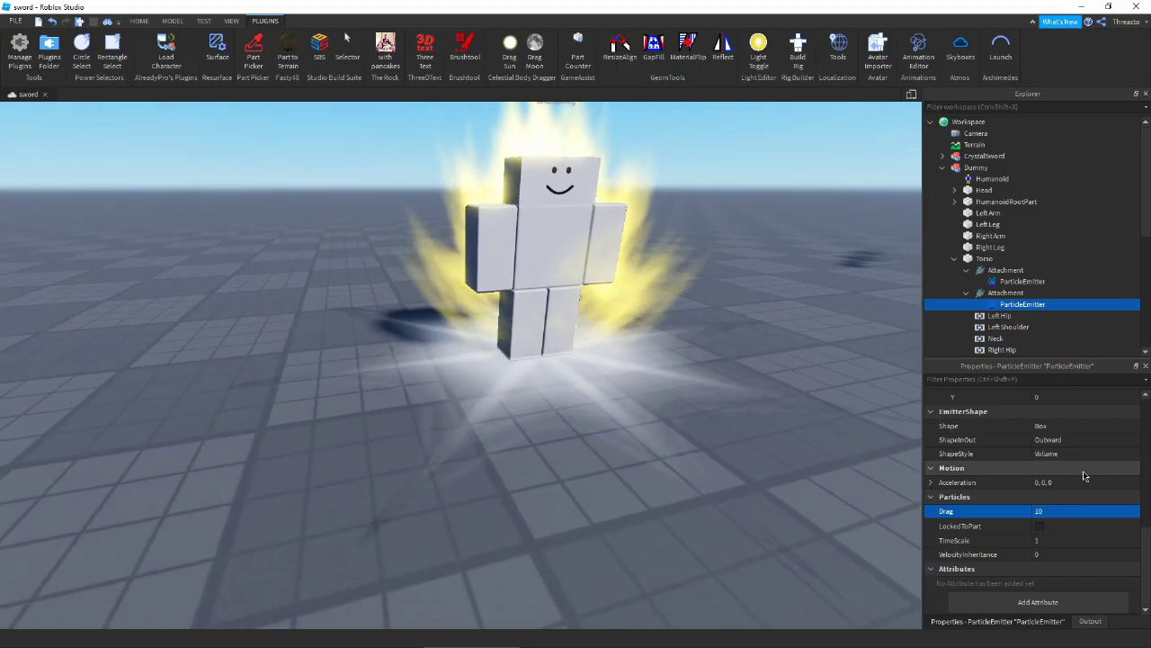
# Upload light_01.png from the PNG (Transparent) particle pack folder as the lower emitter's texture
pyautogui.scroll(10, 1083, 470)
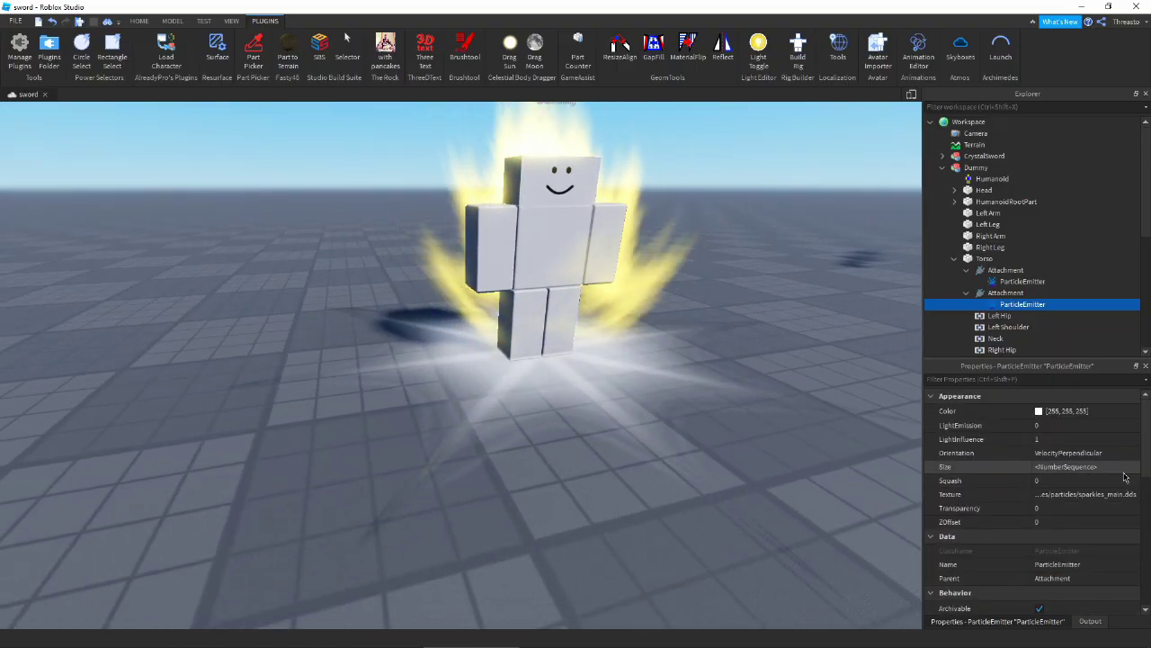
pyautogui.click(1113, 508)
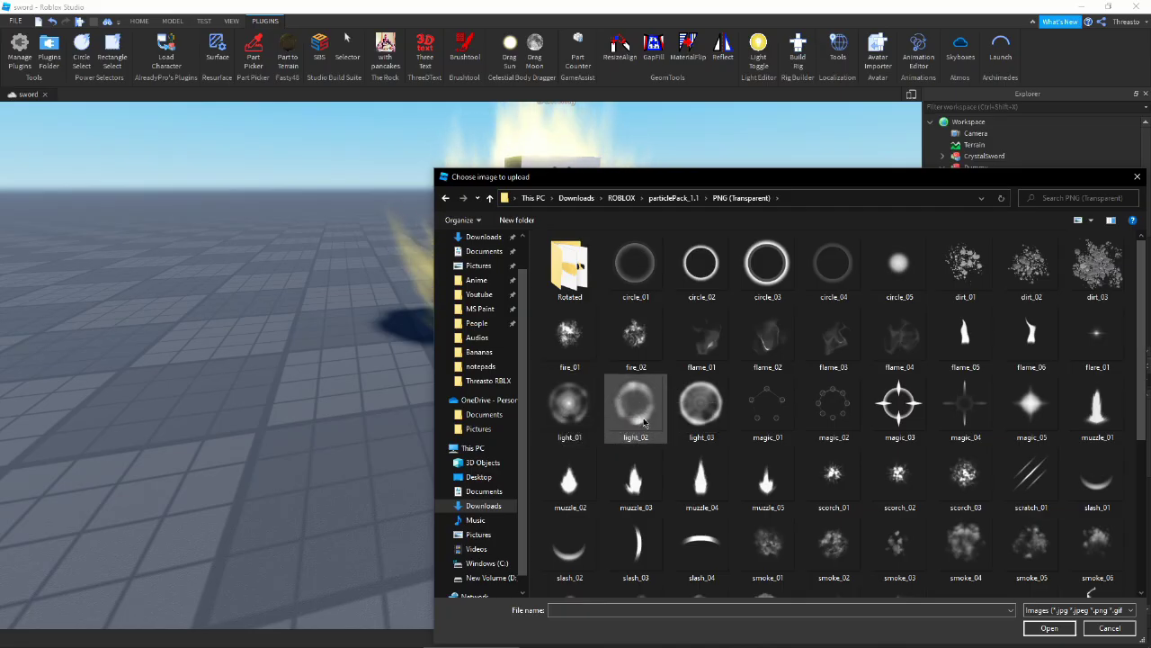
pyautogui.scroll(-3, 569, 402)
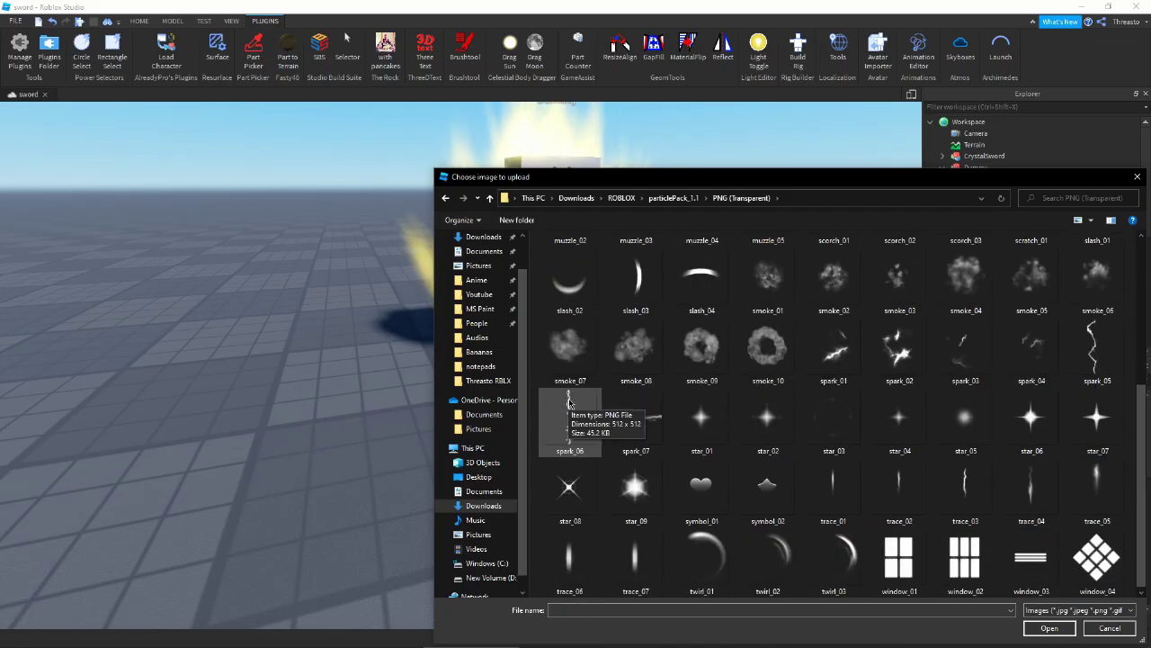
pyautogui.scroll(3, 568, 402)
pyautogui.scroll(-3, 630, 423)
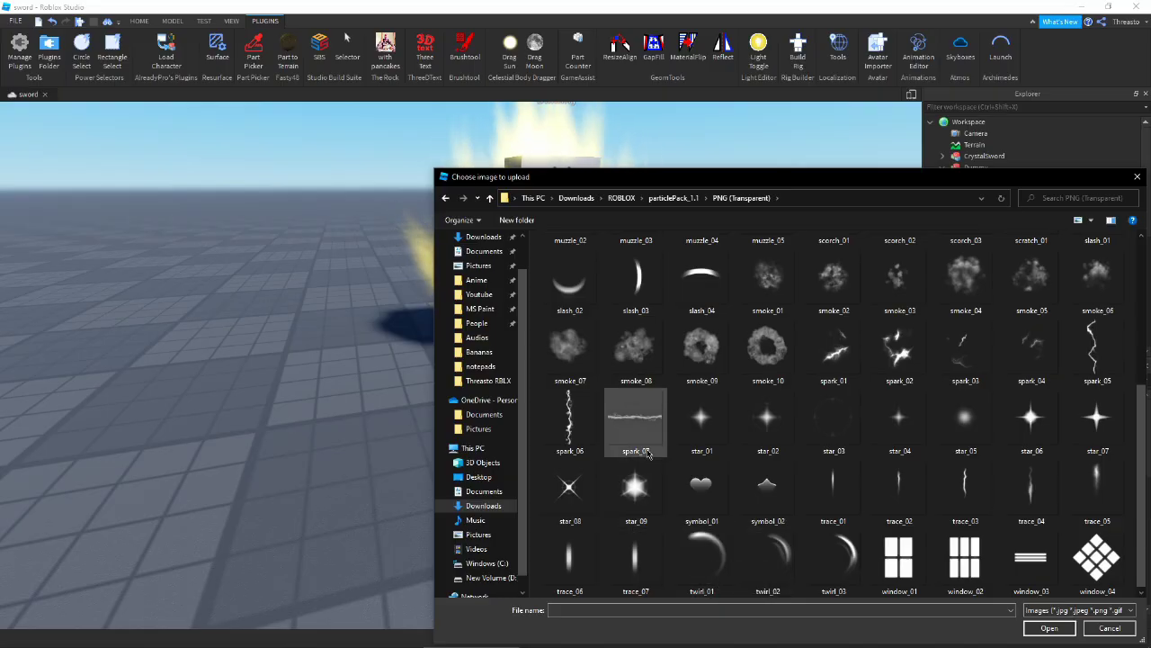
pyautogui.scroll(3, 635, 412)
pyautogui.doubleClick(570, 409)
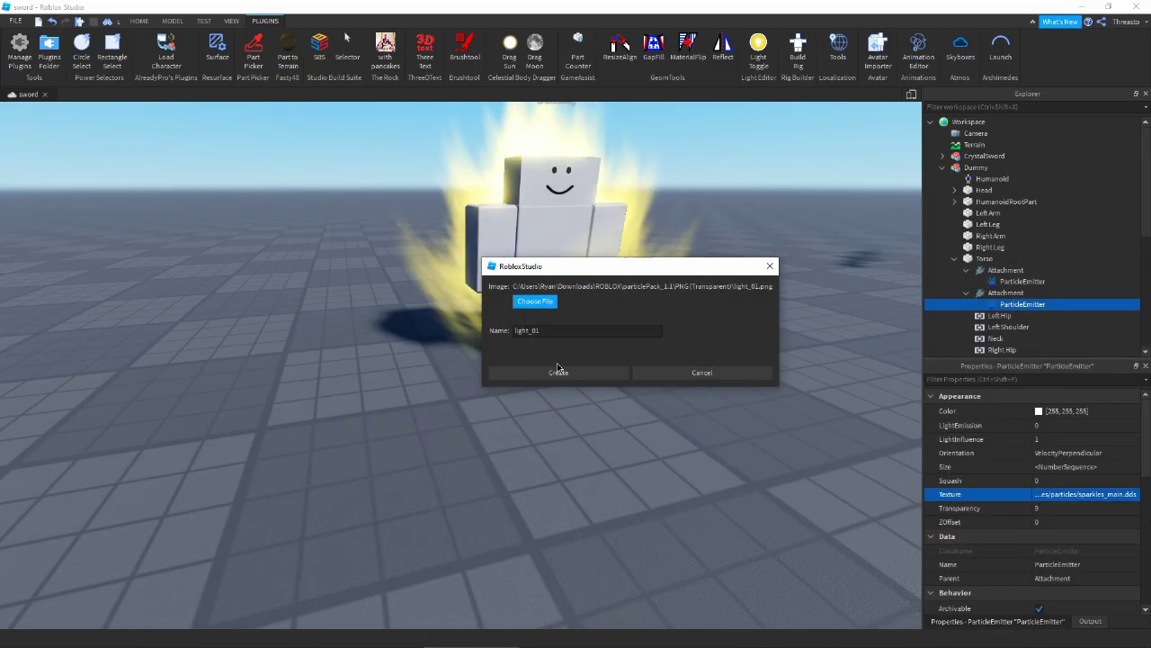
pyautogui.click(553, 373)
# Set the lower emitter's Rate to 5 and start its Size curve at 0
pyautogui.scroll(-5, 1062, 503)
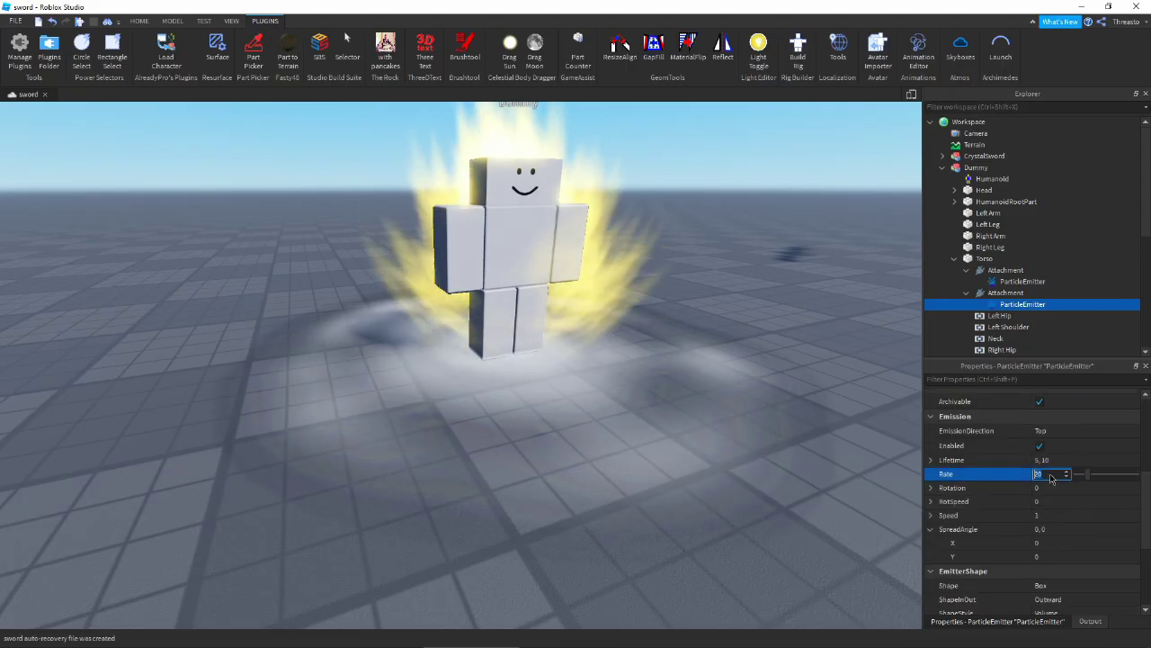
pyautogui.scroll(5, 1056, 476)
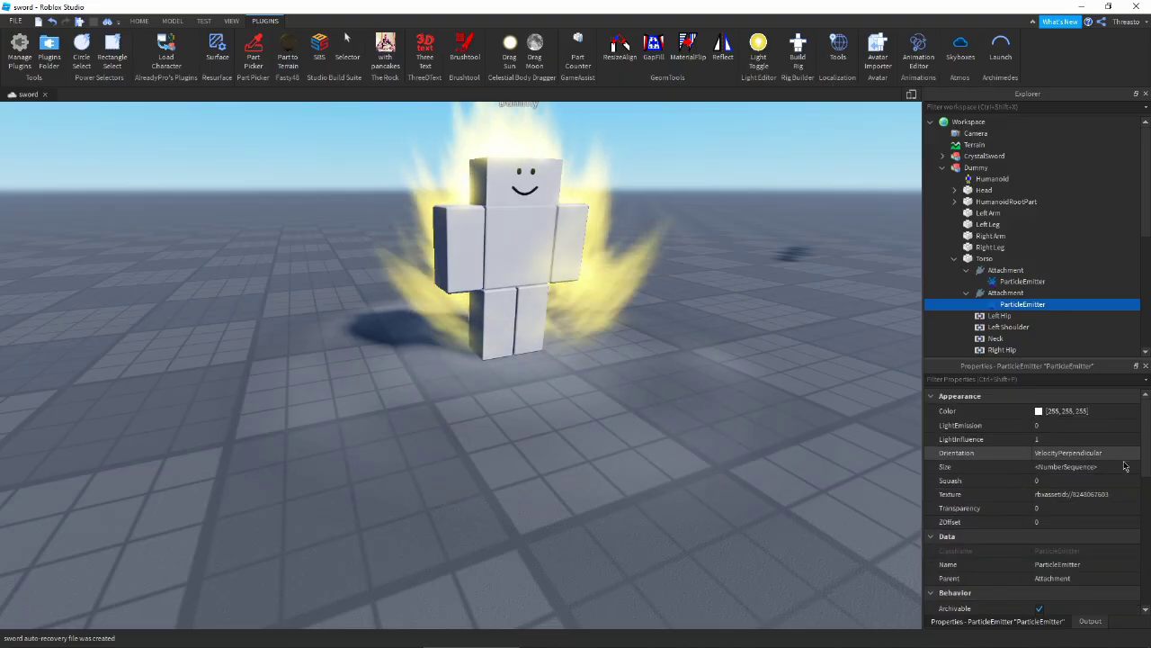
pyautogui.click(1131, 468)
pyautogui.moveTo(381, 286); pyautogui.dragTo(385, 417)
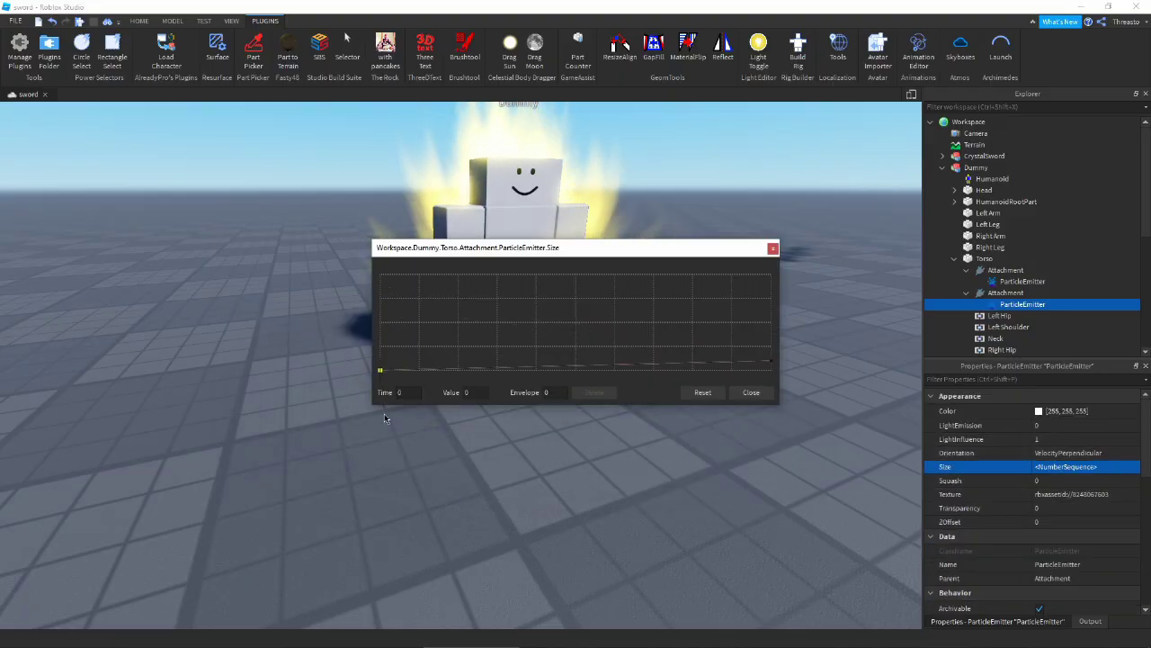
pyautogui.click(751, 392)
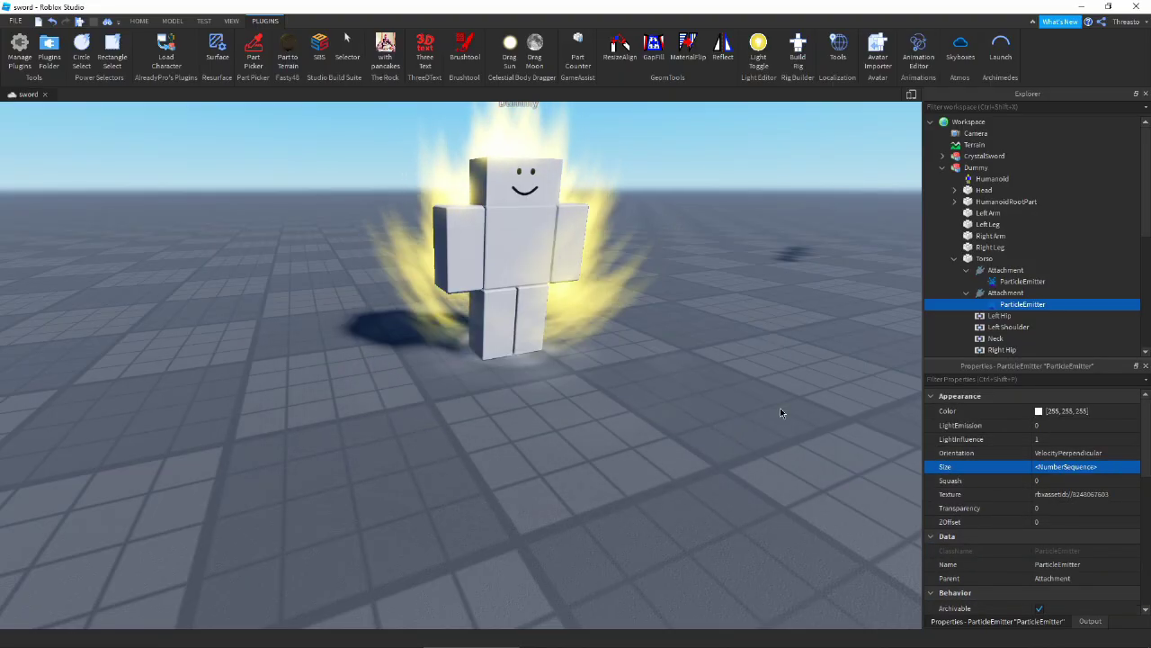
# Set the lower emitter's Lifetime to 1
pyautogui.scroll(-4, 1035, 485)
pyautogui.click(1060, 502)
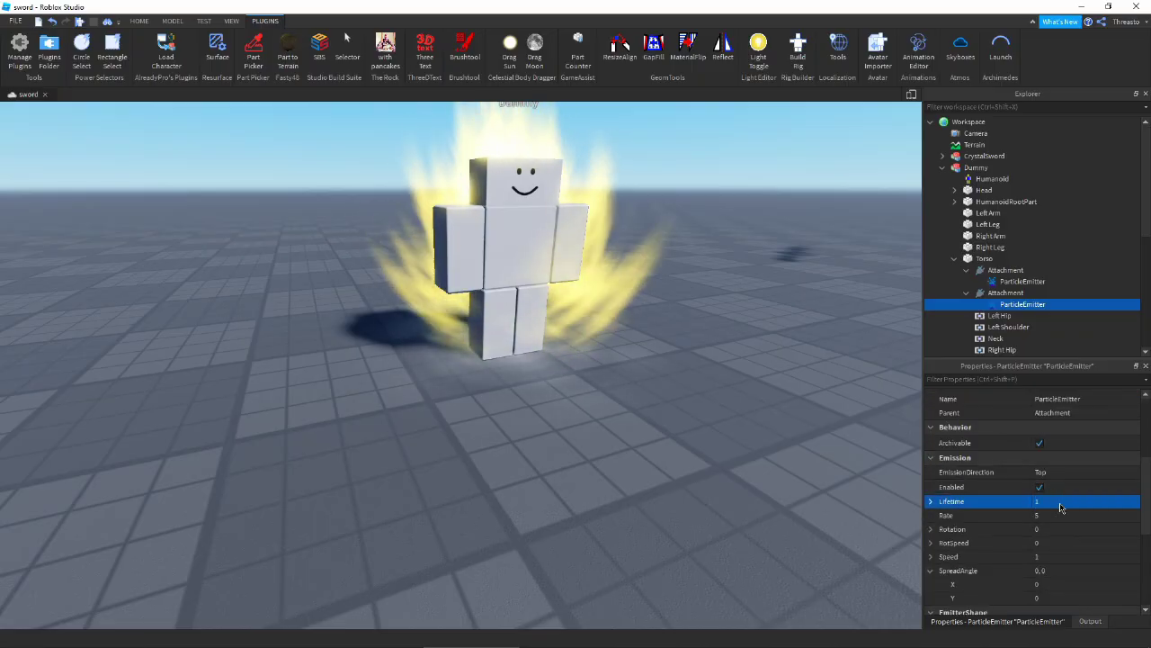
pyautogui.scroll(4, 1060, 506)
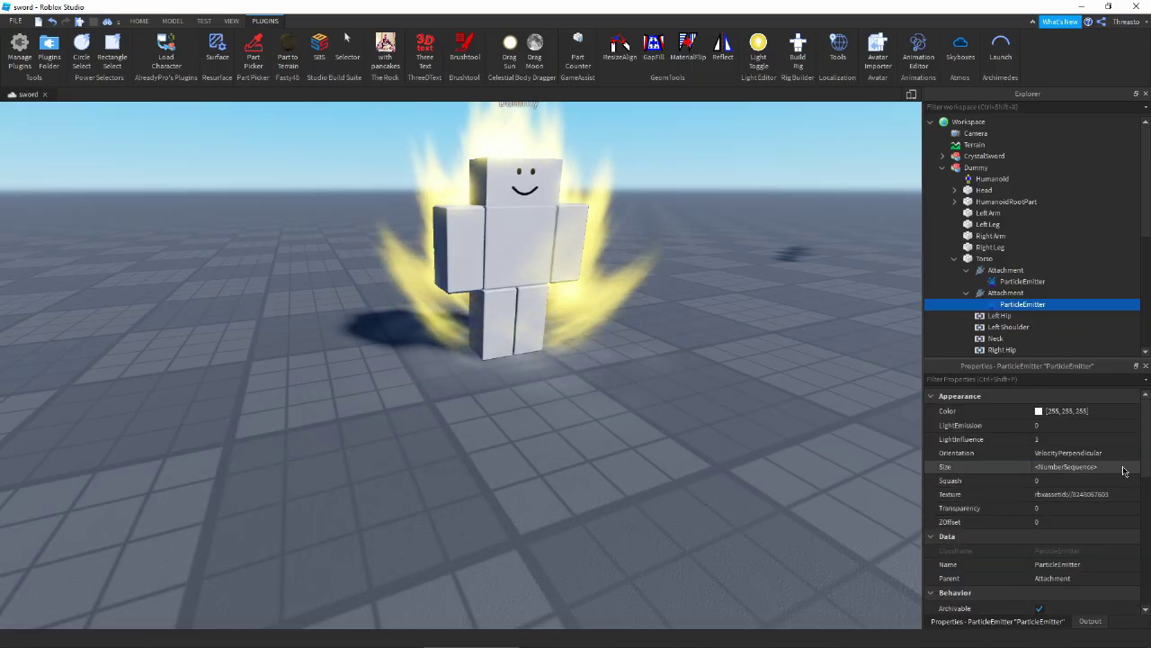
# Reshape the lower emitter's Size curve to end at about 6.94 and give its Transparency a number sequence
pyautogui.click(1123, 468)
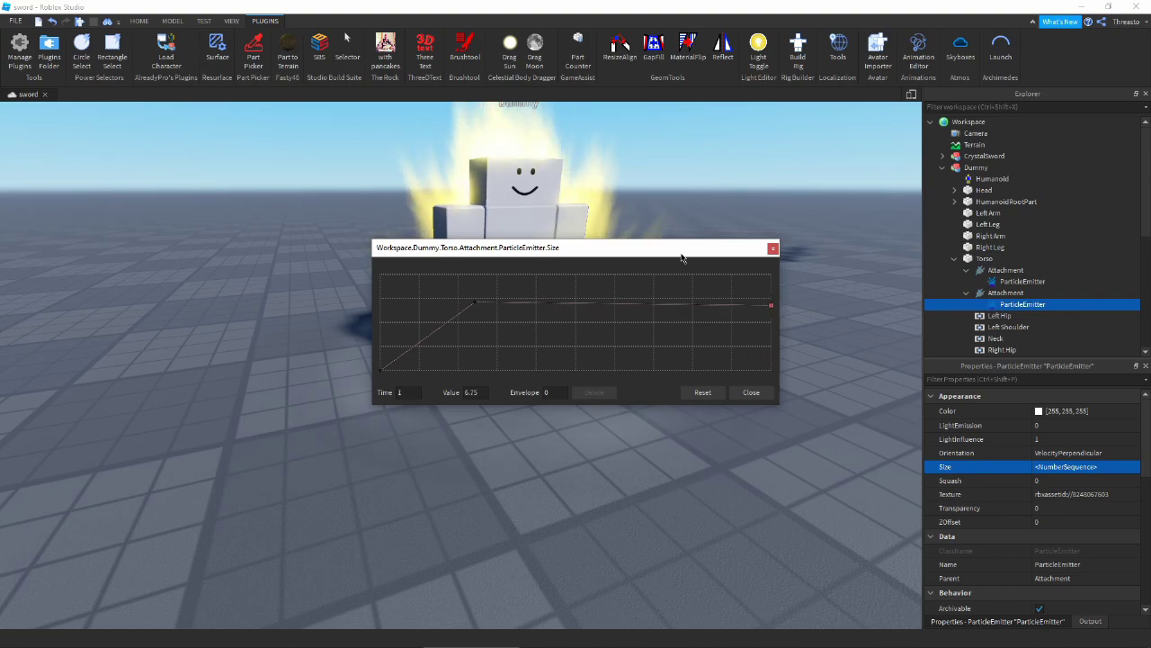
pyautogui.moveTo(682, 258); pyautogui.dragTo(741, 497)
pyautogui.click(467, 611)
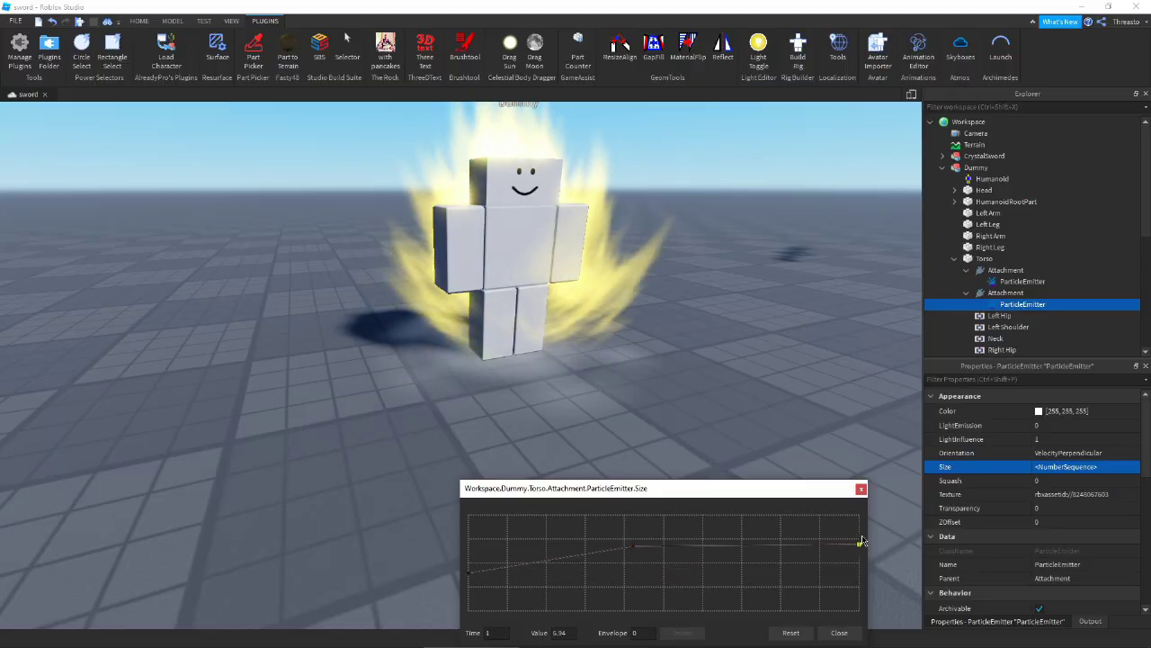
pyautogui.click(841, 633)
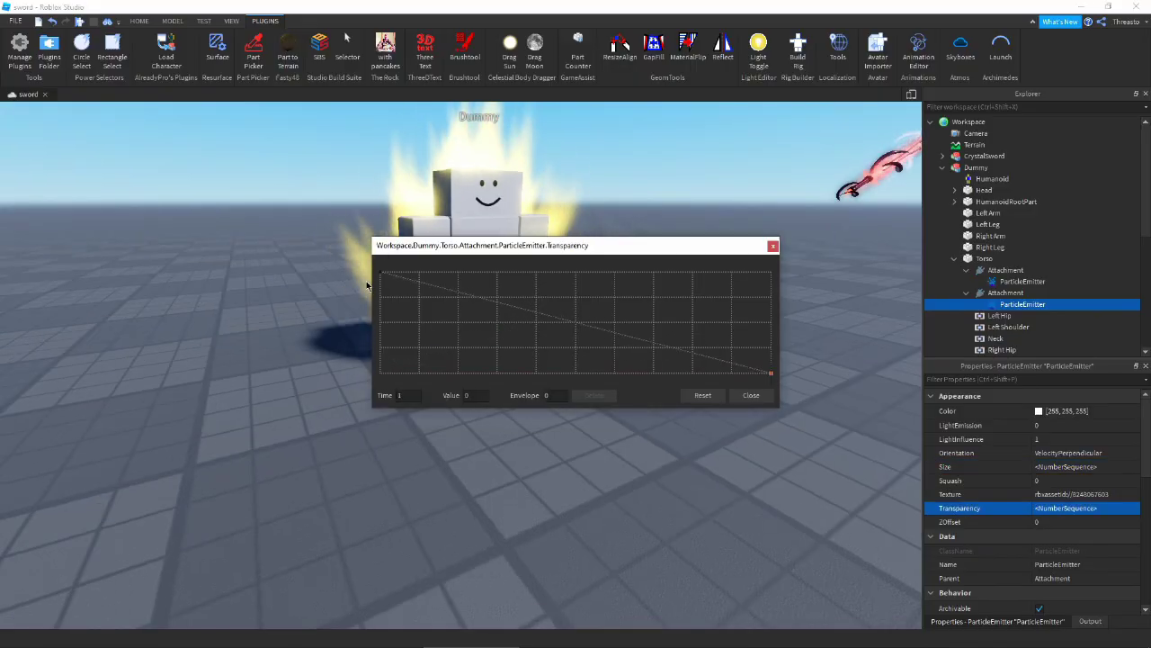
pyautogui.click(748, 395)
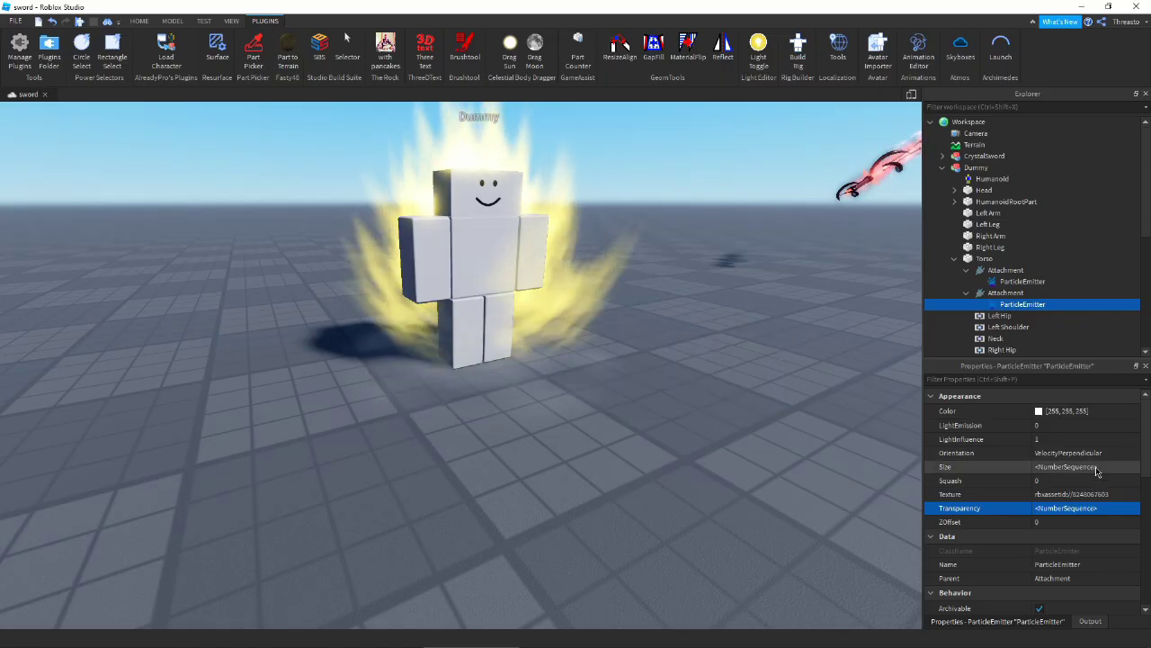
# Set the lower emitter's LightEmission to 0.5 and its Color to pale yellow (255, 230, 128)
pyautogui.click(1114, 426)
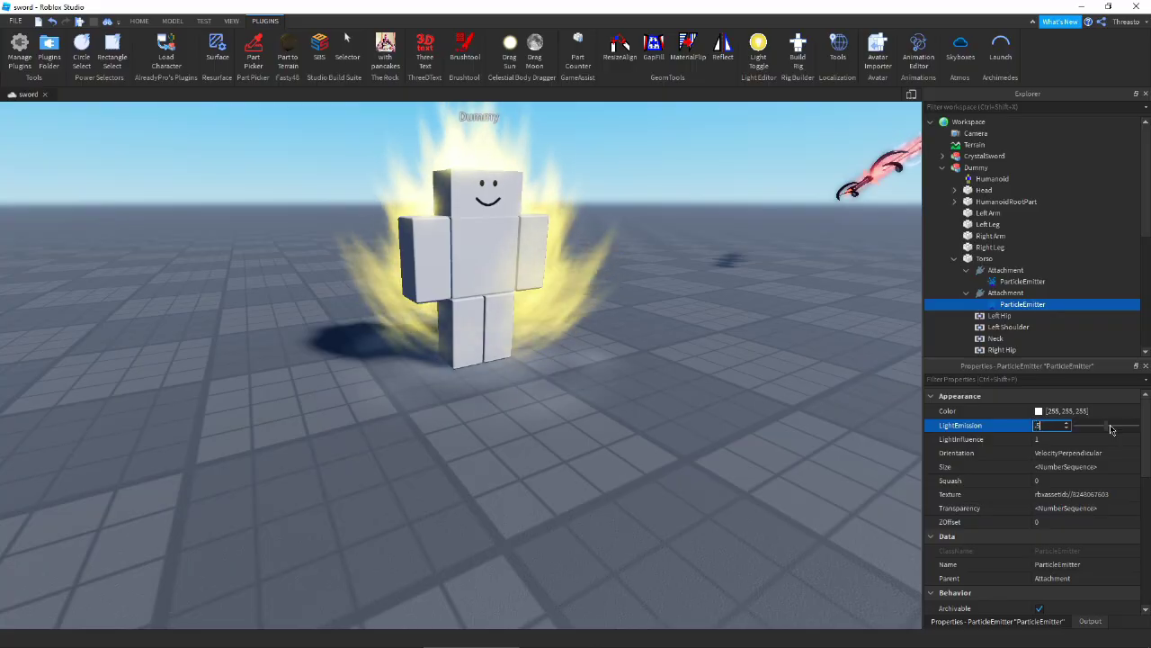
pyautogui.click(1039, 411)
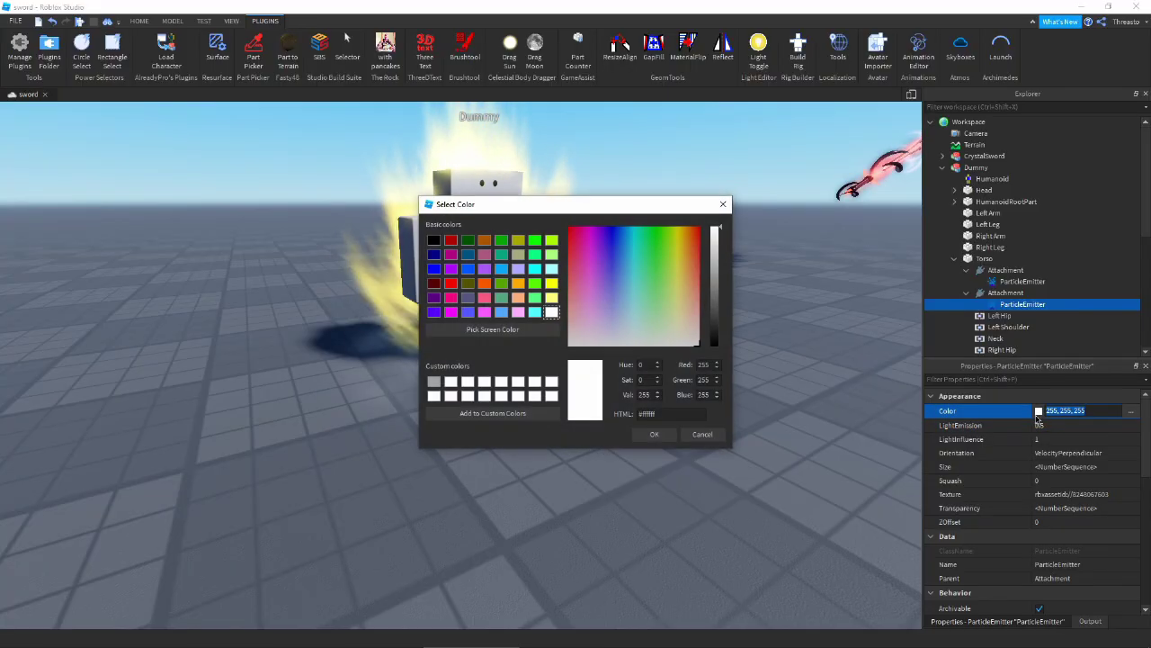
pyautogui.moveTo(611, 209); pyautogui.dragTo(723, 376)
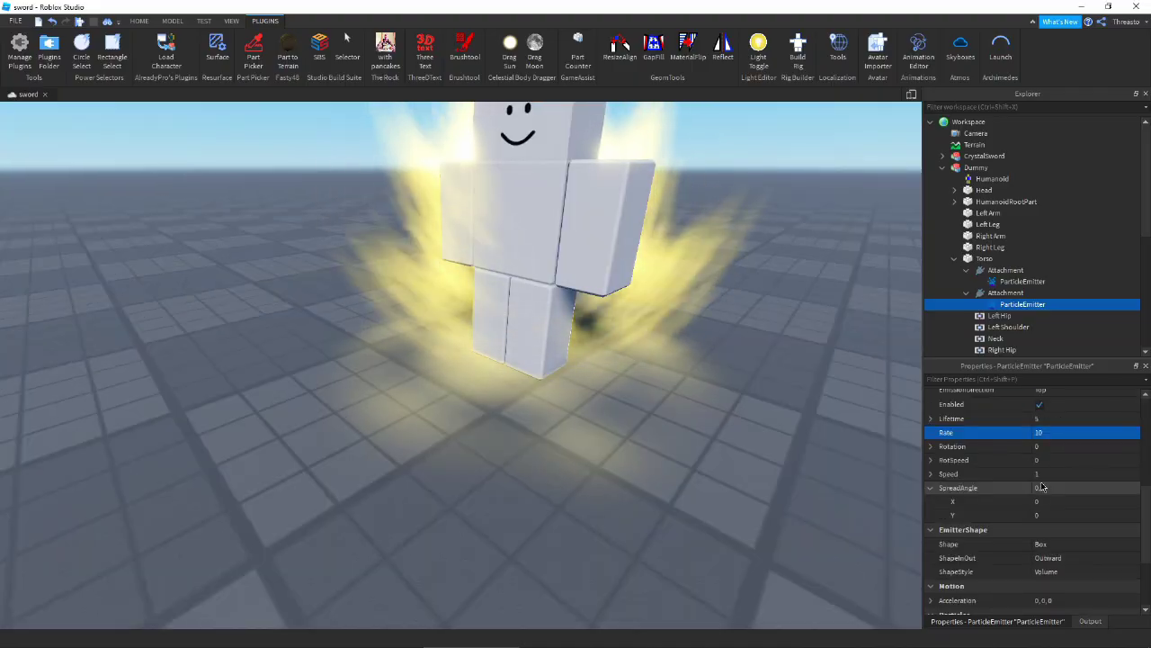
# Set the lower emitter's Rotation range to 0, 360 and its RotSpeed to 180
pyautogui.click(931, 460)
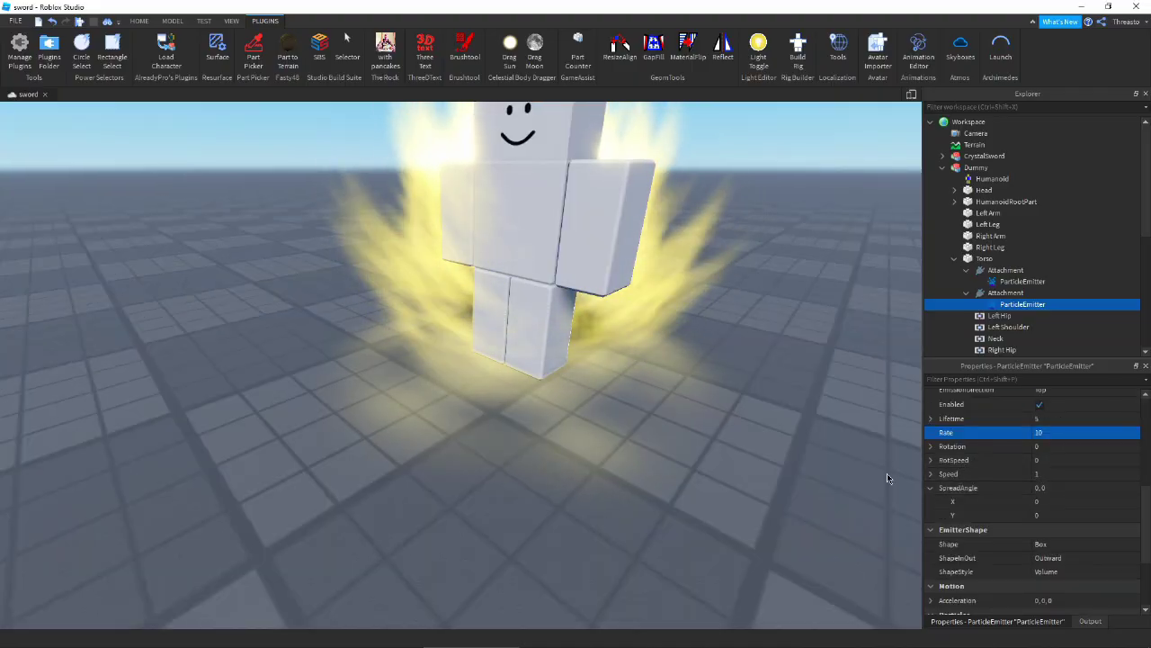
pyautogui.click(931, 447)
pyautogui.click(1043, 446)
pyautogui.write('0, 360')
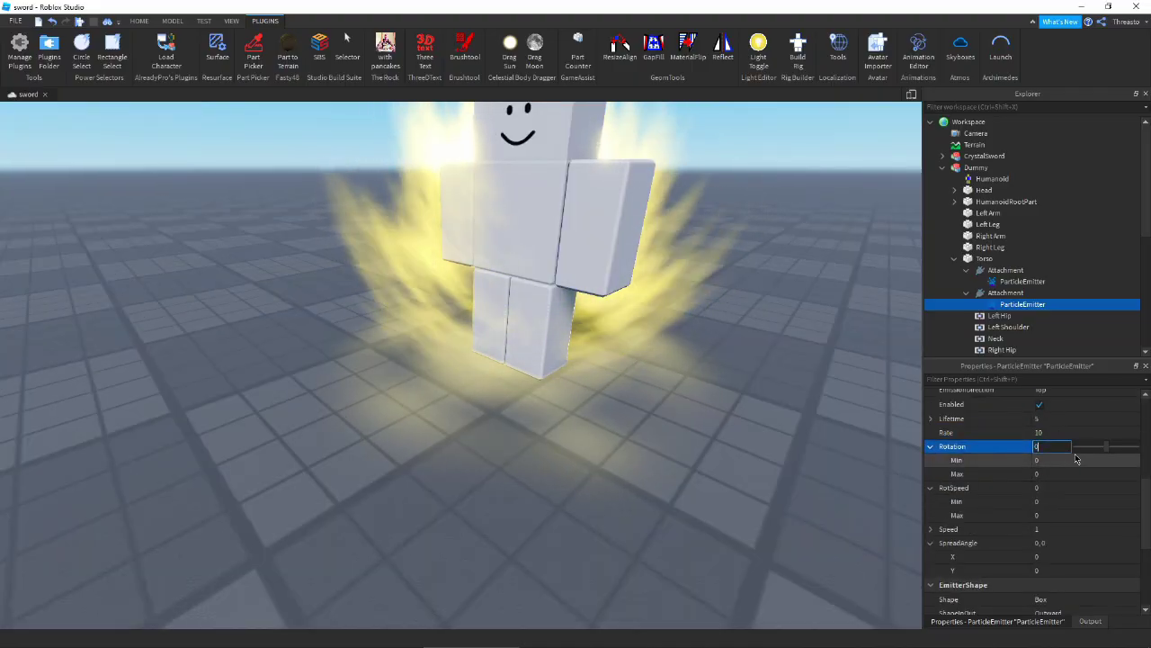
pyautogui.press('Return')
pyautogui.click(1073, 488)
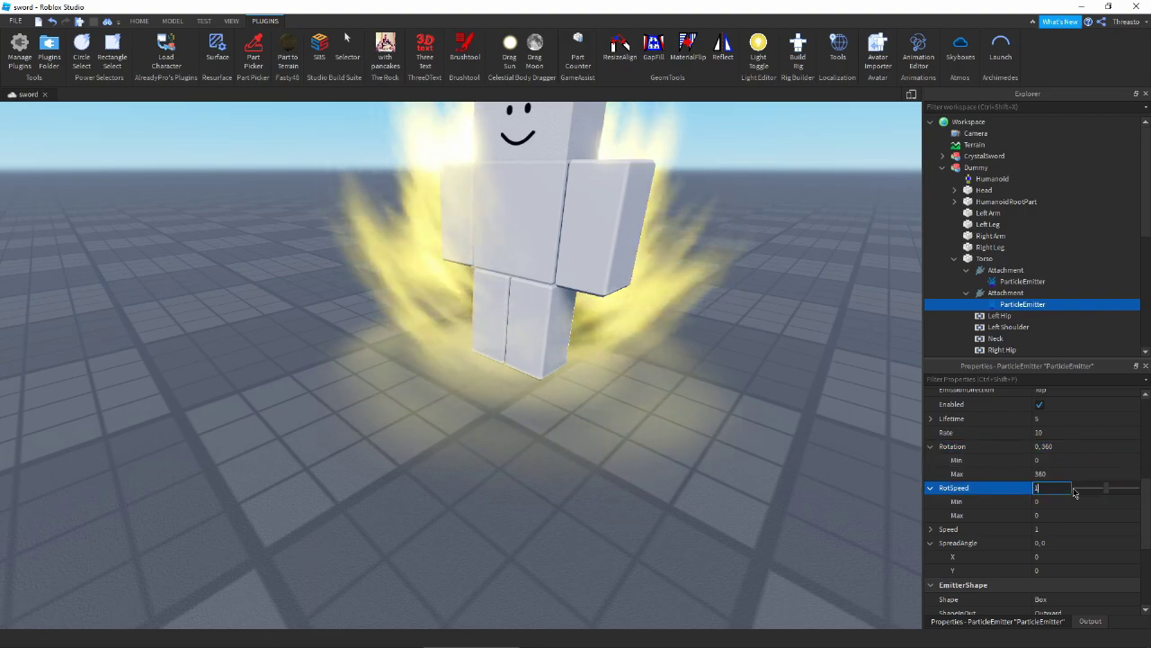
pyautogui.write('180')
pyautogui.press('Return')
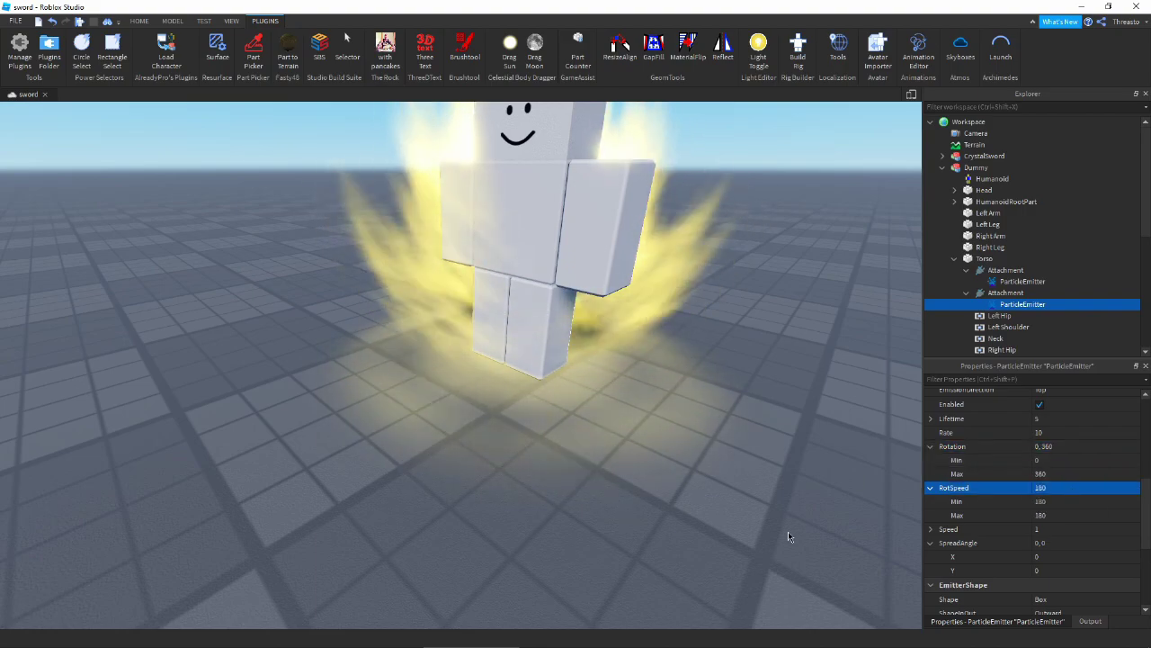
# Try the image right after light_02 in the PNG (Transparent) folder as the lower emitter's uploaded texture
pyautogui.press('a')
pyautogui.moveTo(789, 532); pyautogui.dragTo(735, 514, button='right')
pyautogui.press('s')
pyautogui.scroll(3, 735, 511)
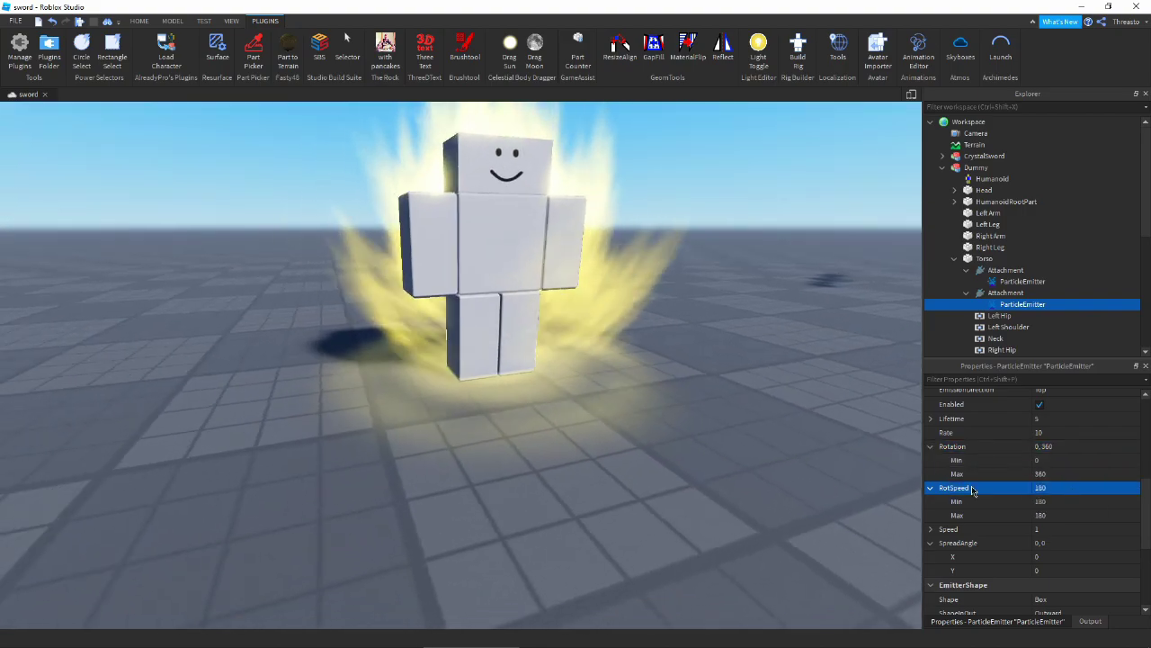
pyautogui.scroll(5, 1039, 498)
pyautogui.scroll(2, 1039, 498)
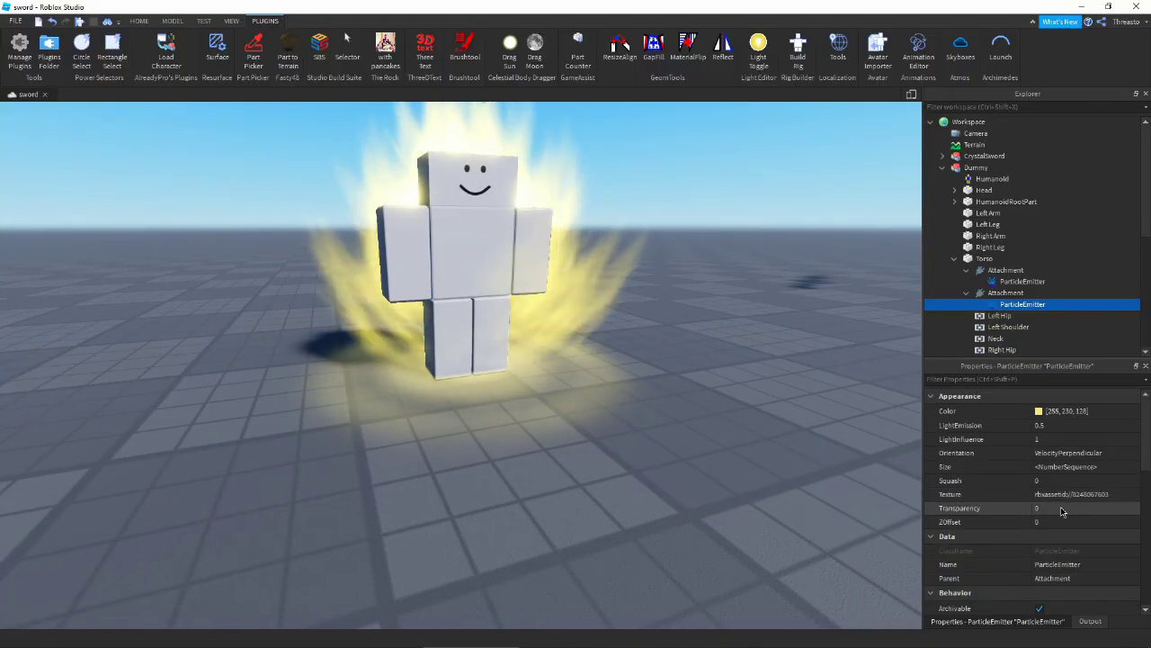
pyautogui.click(1052, 494)
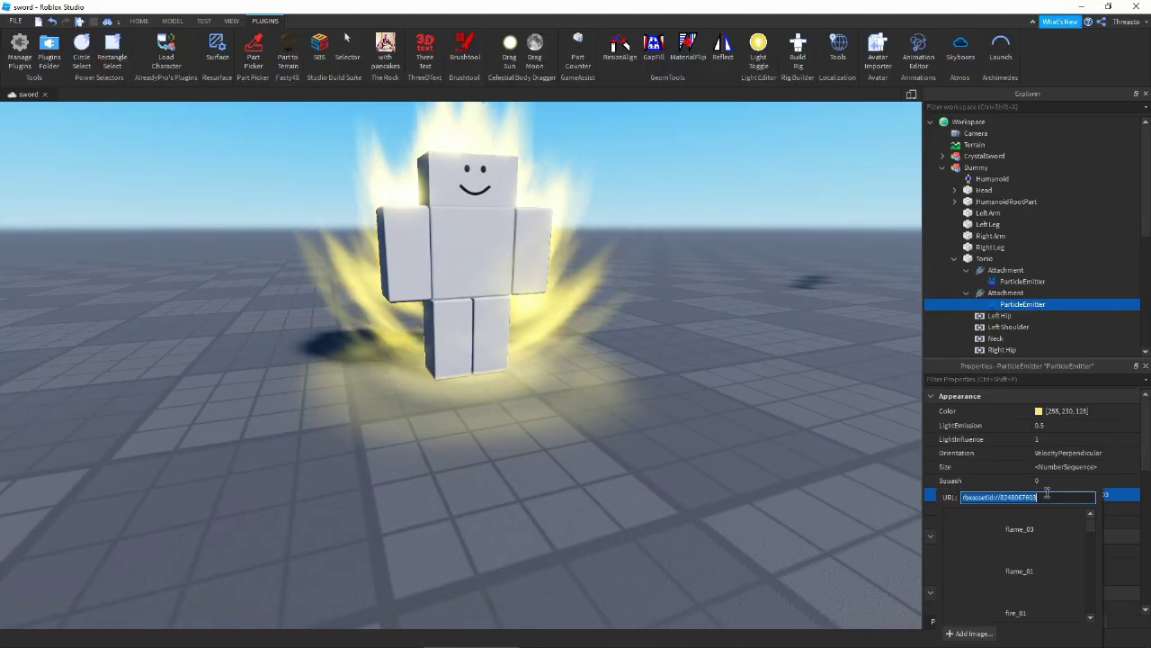
pyautogui.click(969, 633)
pyautogui.click(535, 302)
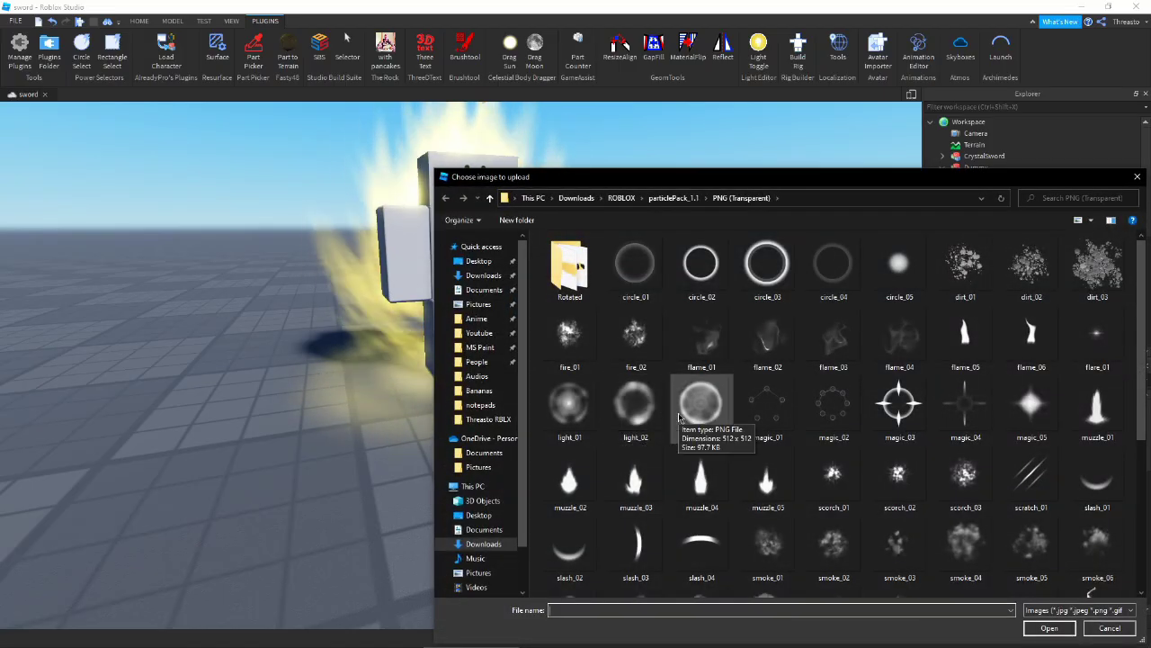
pyautogui.doubleClick(681, 412)
pyautogui.click(595, 371)
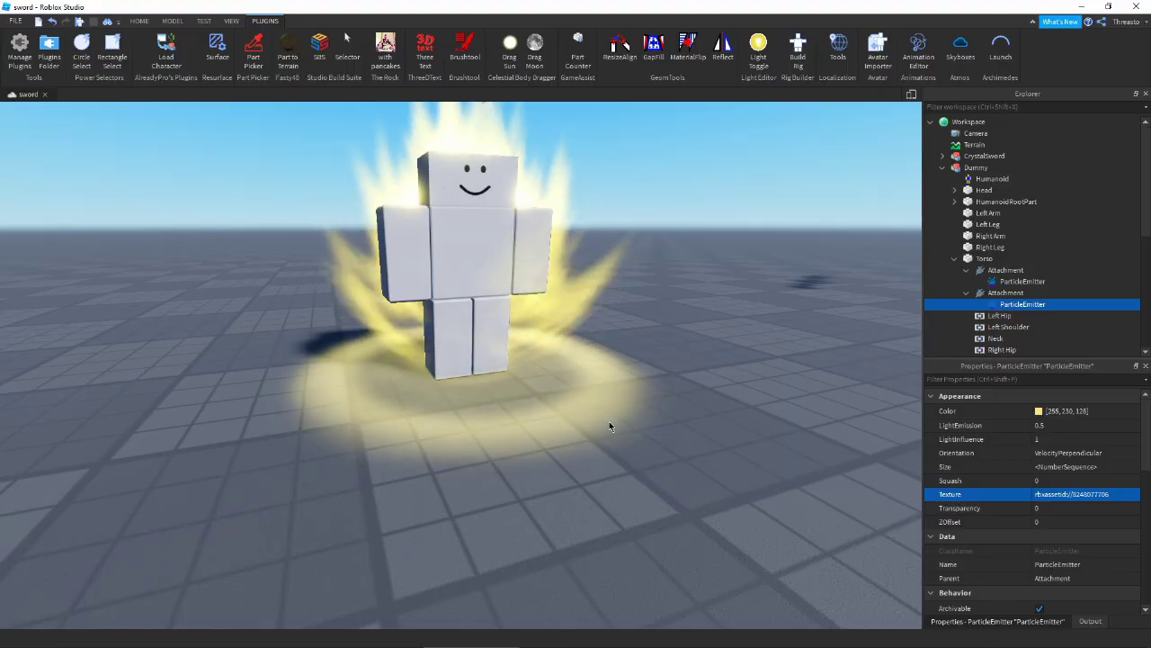
# Upload light_02.png from the PNG (Transparent) particle pack folder as the lower emitter's texture
pyautogui.click(997, 494)
pyautogui.click(1034, 630)
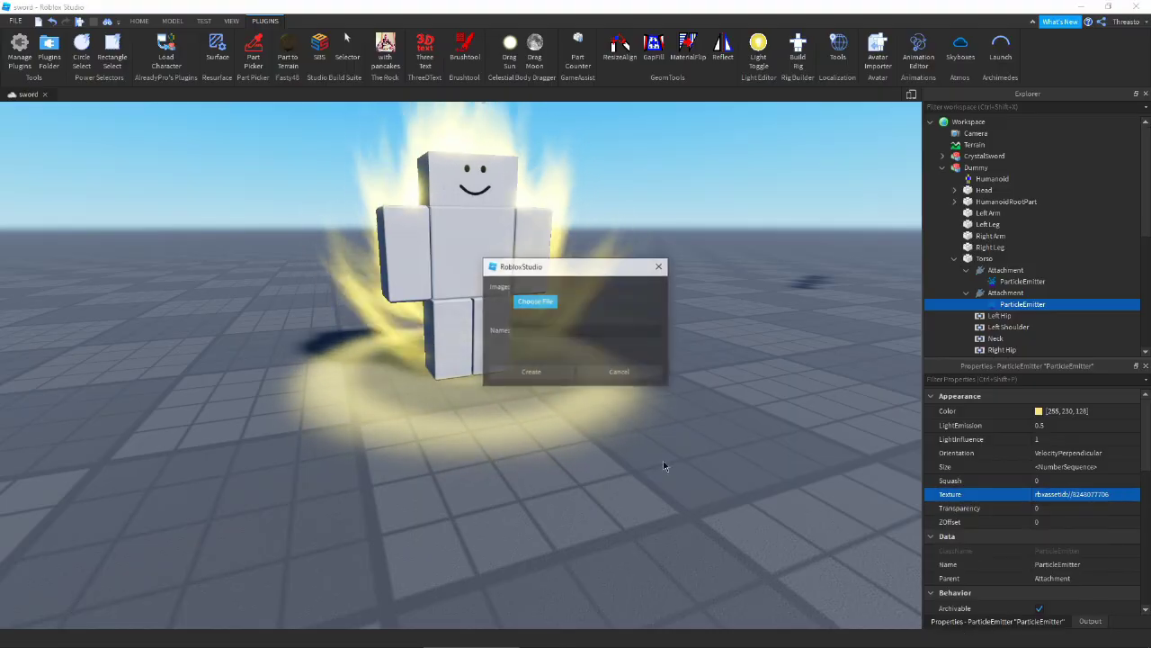
pyautogui.click(536, 302)
pyautogui.doubleClick(625, 415)
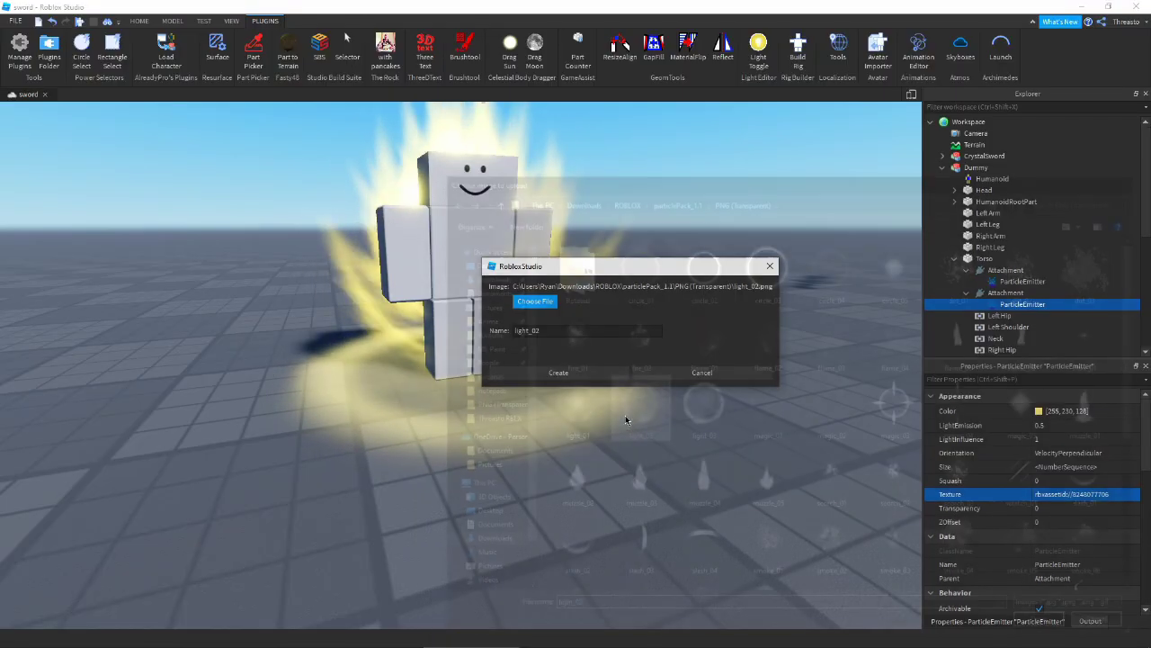
pyautogui.click(585, 374)
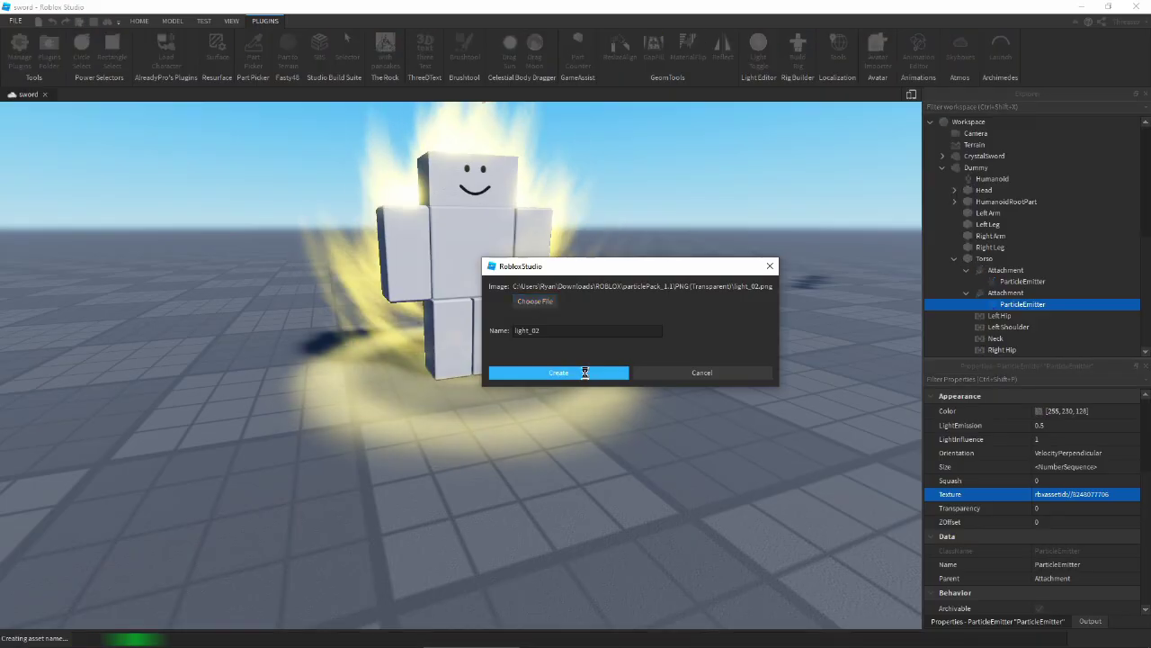
# Raise the starting point of the lower emitter's Transparency curve to the top of the graph
pyautogui.scroll(2, 584, 381)
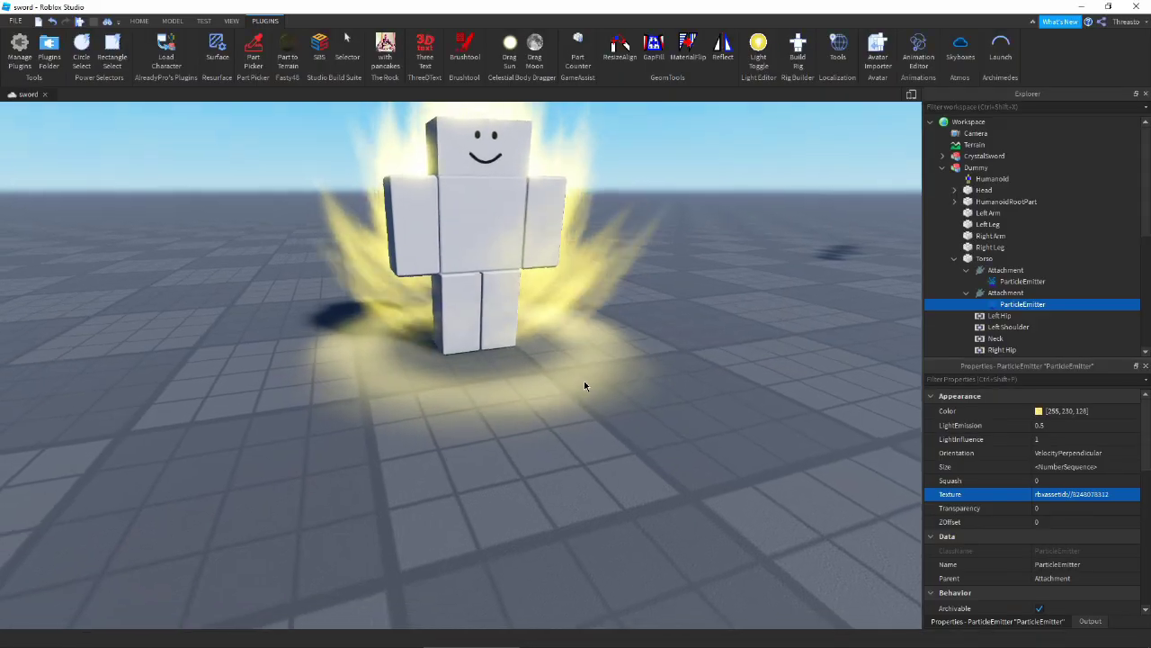
pyautogui.moveTo(585, 386); pyautogui.dragTo(663, 436, button='right')
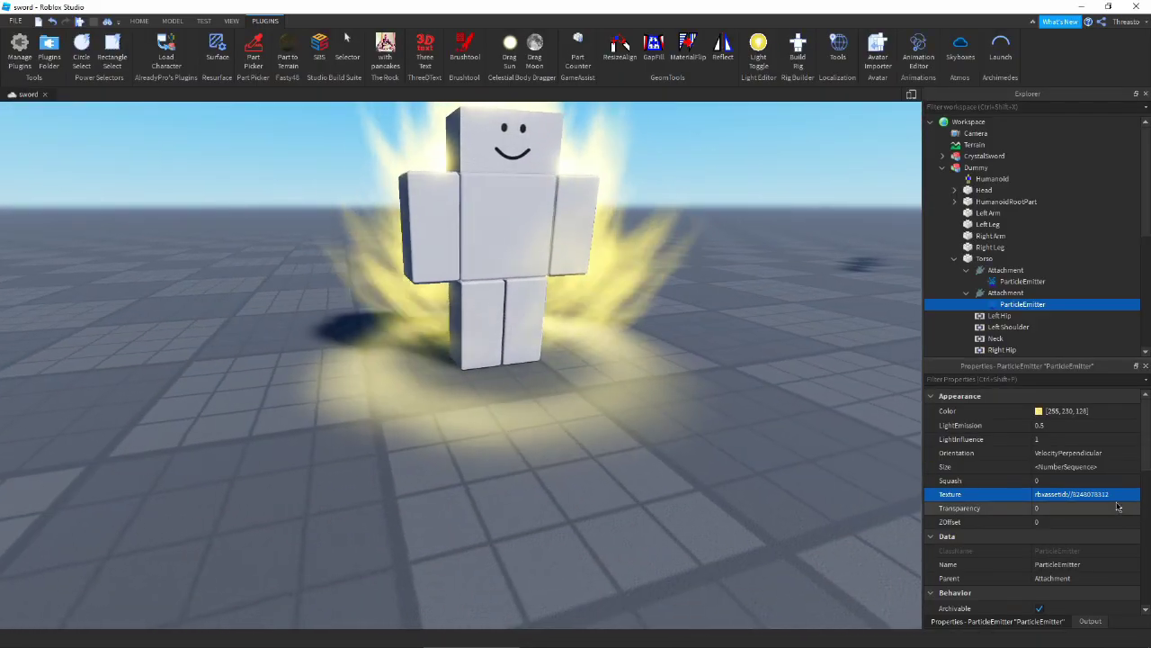
pyautogui.click(1118, 508)
pyautogui.click(1131, 508)
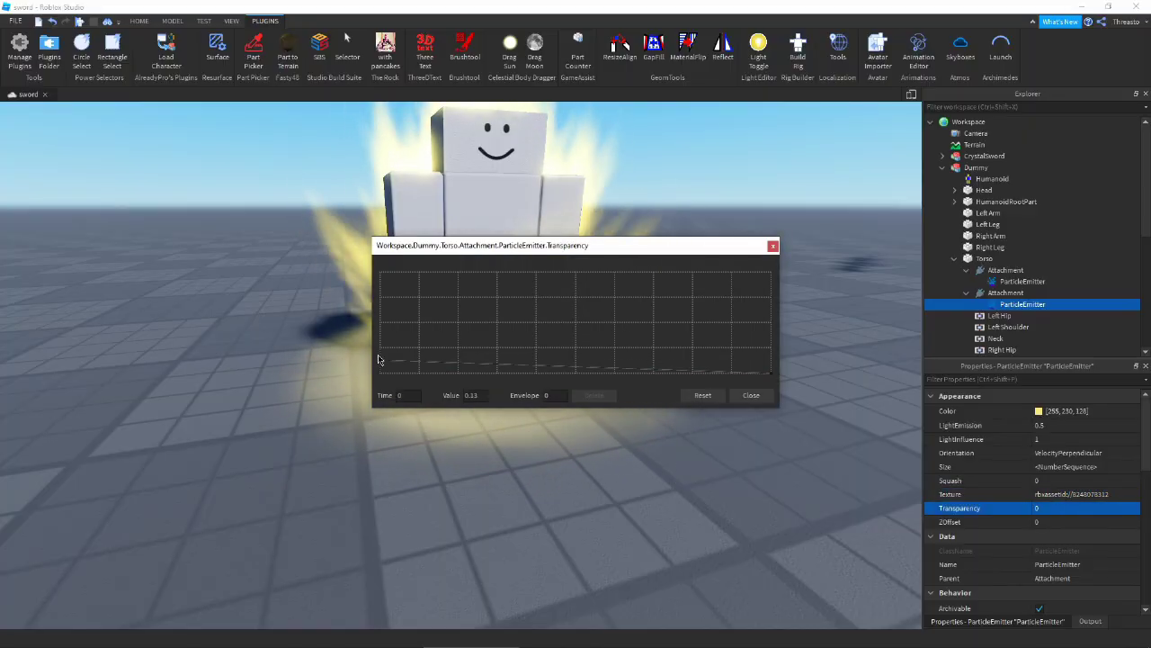
pyautogui.moveTo(378, 360); pyautogui.dragTo(381, 269)
pyautogui.moveTo(445, 246); pyautogui.dragTo(602, 349)
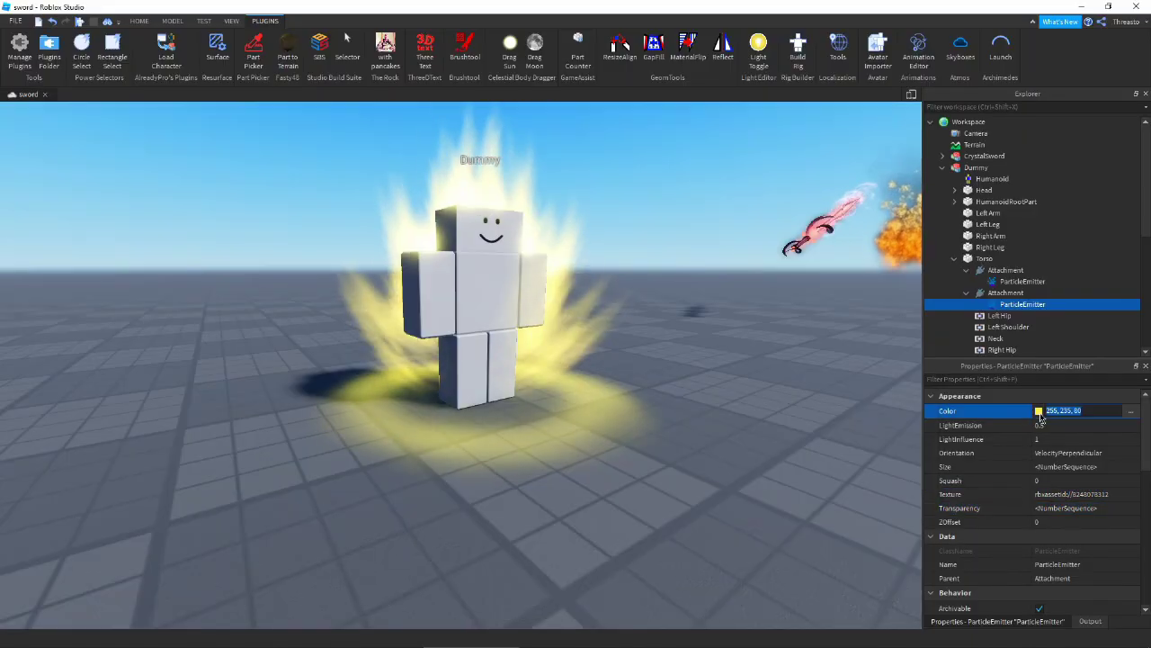
# Set the lower emitter's Color to yellow (255, 243, 110)
pyautogui.click(1131, 410)
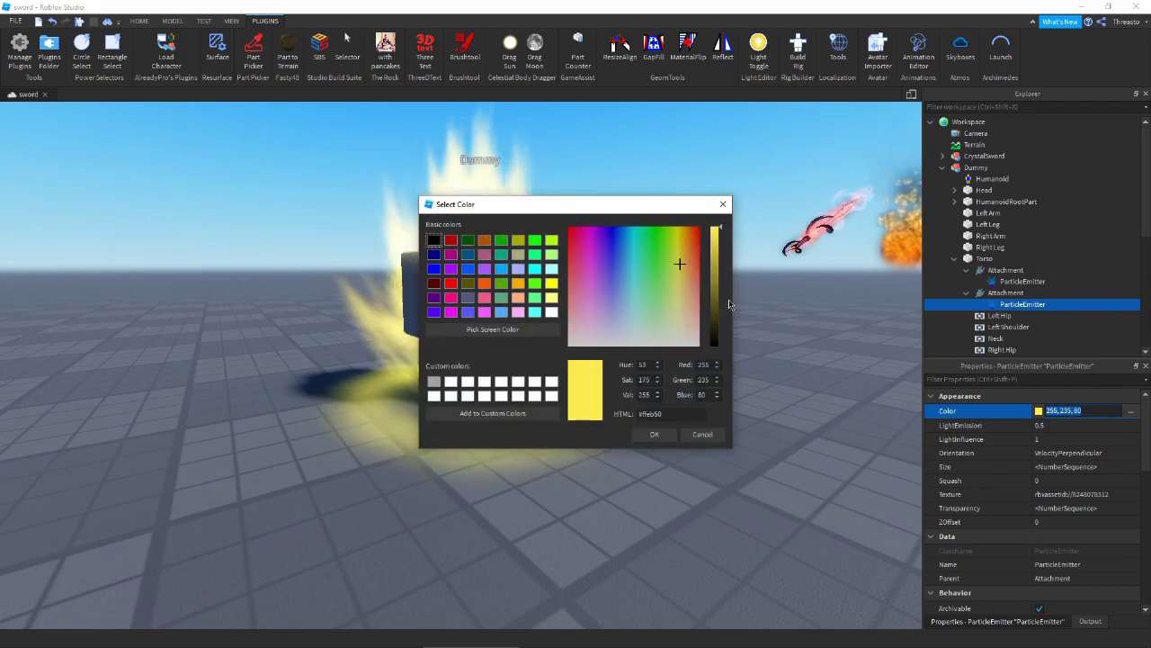
pyautogui.click(654, 434)
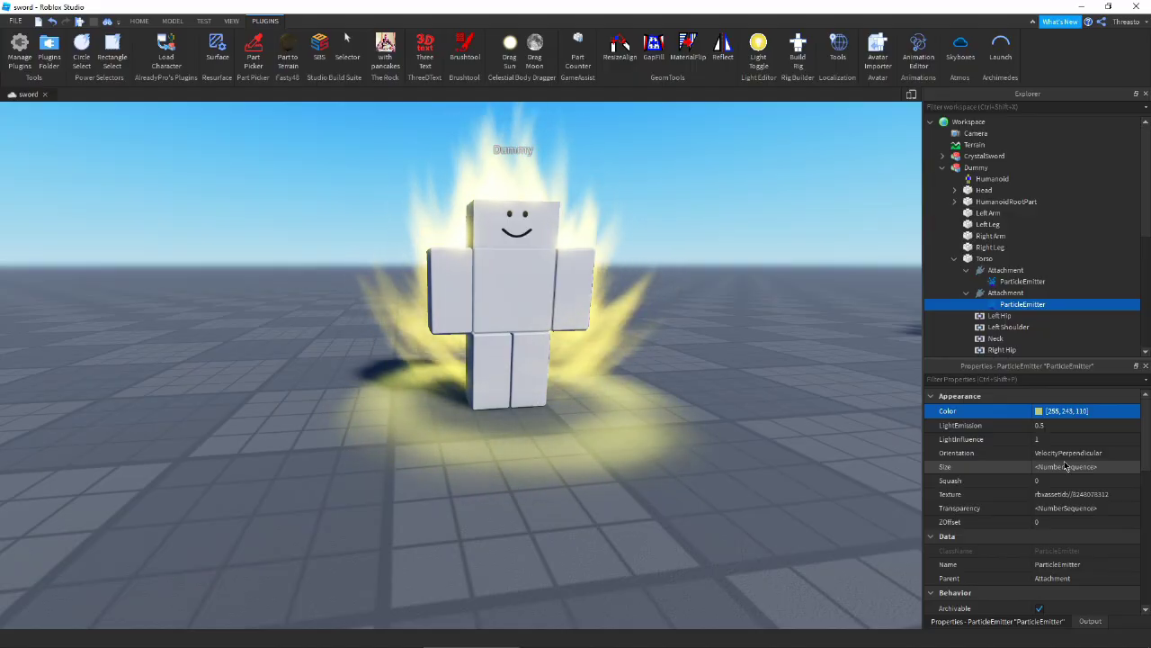
# Set LightInfluence to 0 and LightEmission to 0.7 on both of the dummy's particle emitters together
pyautogui.moveTo(651, 325); pyautogui.dragTo(663, 320, button='right')
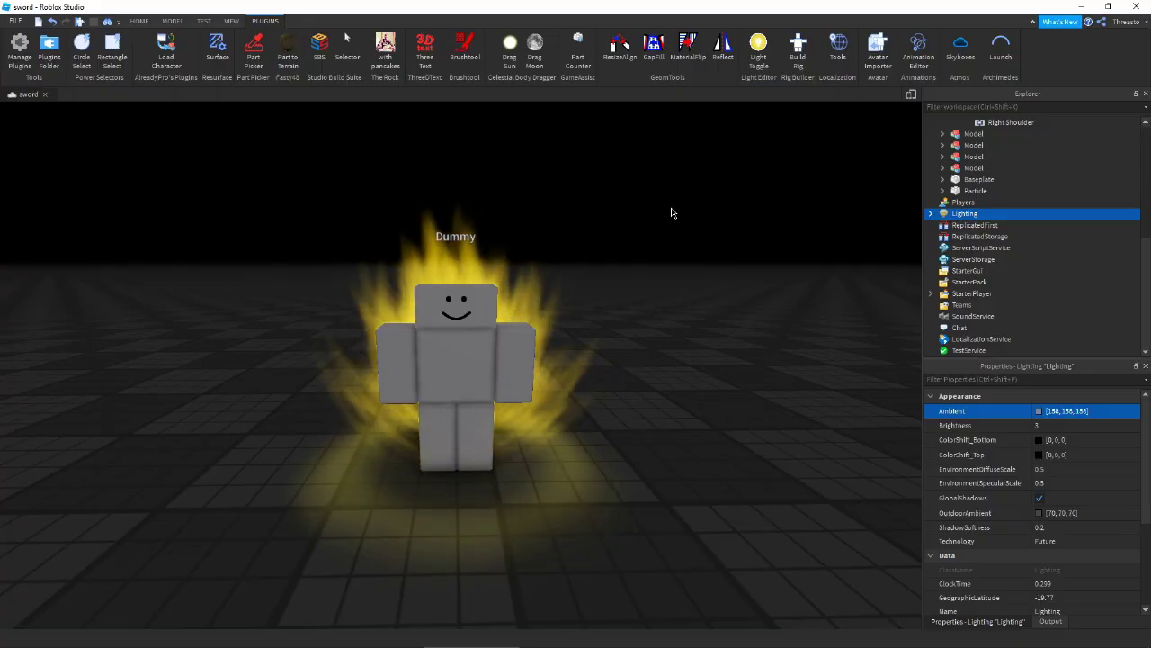
pyautogui.click(514, 347)
pyautogui.scroll(1, 997, 219)
pyautogui.click(1008, 270)
pyautogui.keyDown('ctrl'); pyautogui.click(1000, 294); pyautogui.keyUp('ctrl')
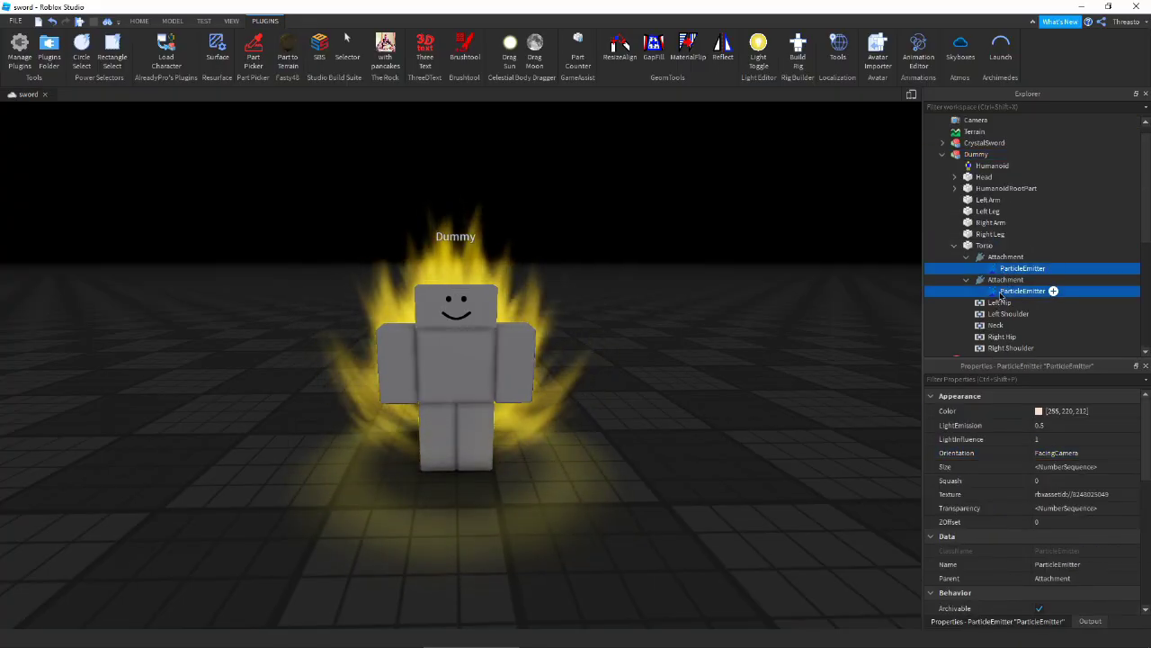
pyautogui.write('0')
pyautogui.press('Return')
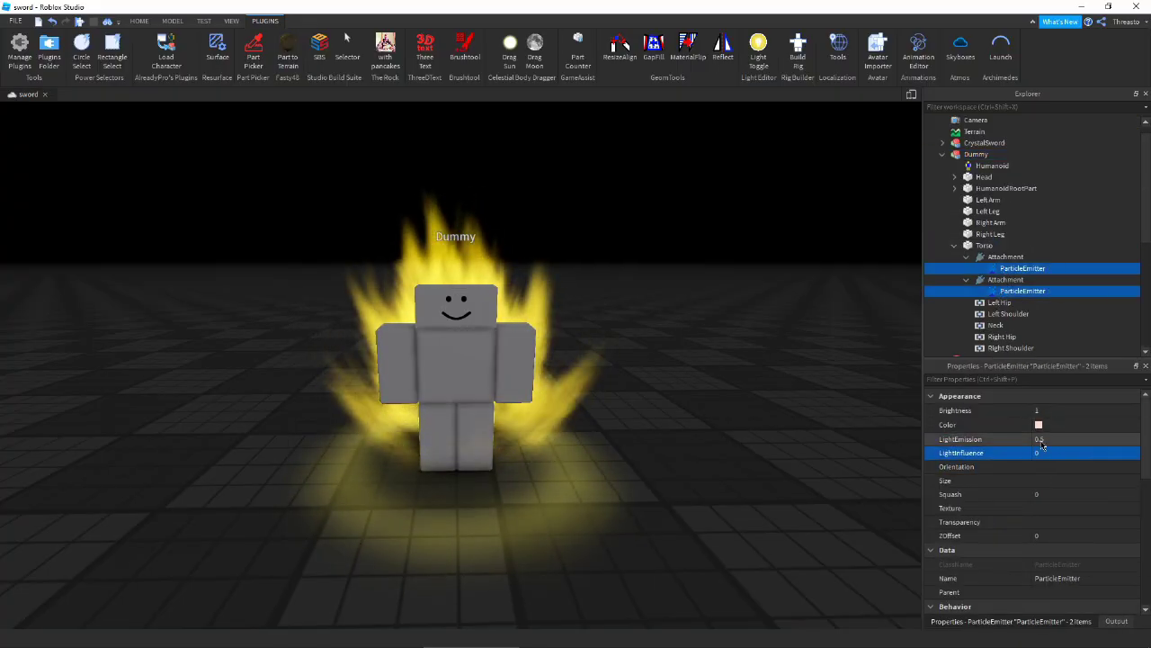
pyautogui.write('1')
pyautogui.press('Return')
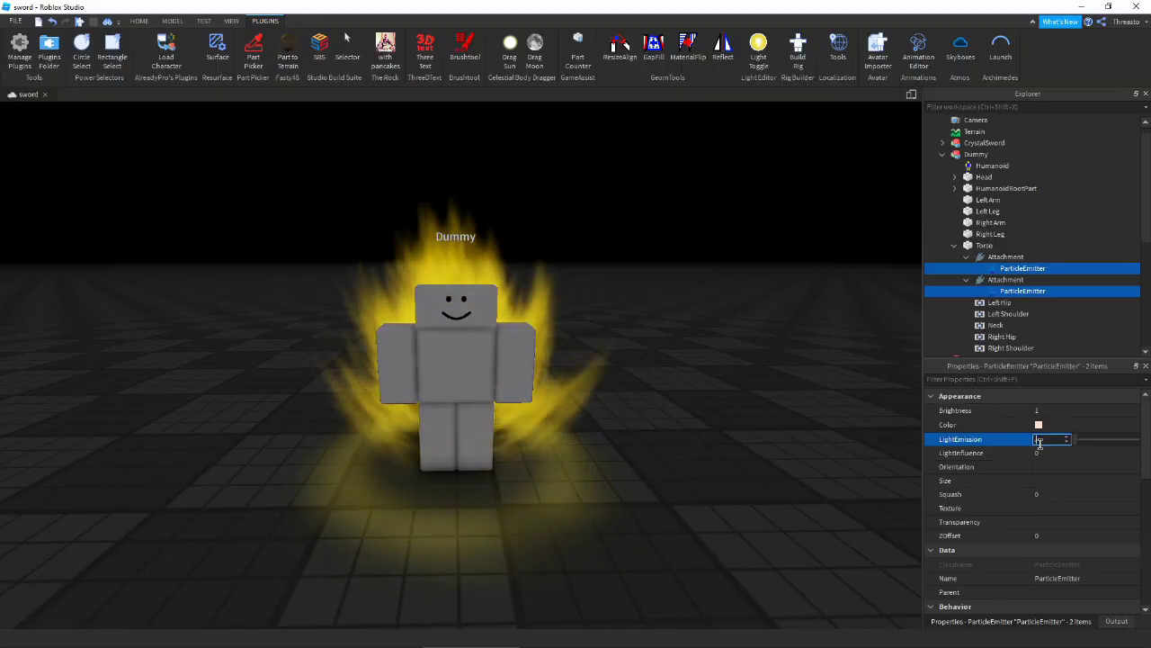
# Set the lower emitter's LightEmission to 1, with a Lifetime of 2 and a Rate of 1
pyautogui.click(1005, 256)
pyautogui.click(998, 294)
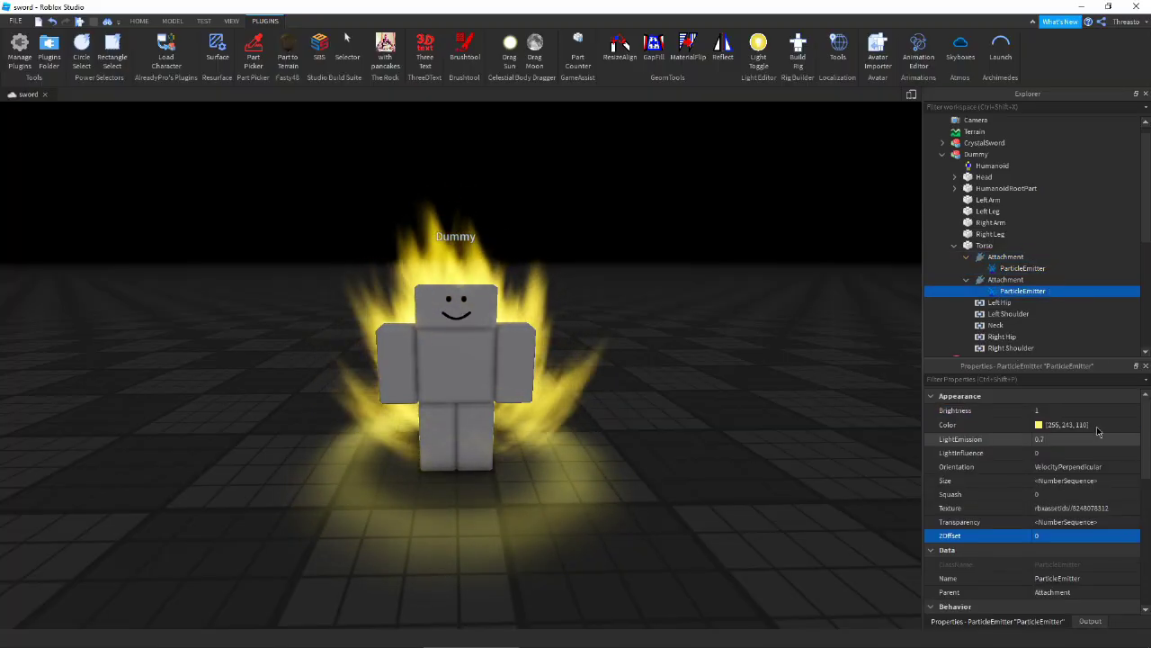
pyautogui.click(1059, 437)
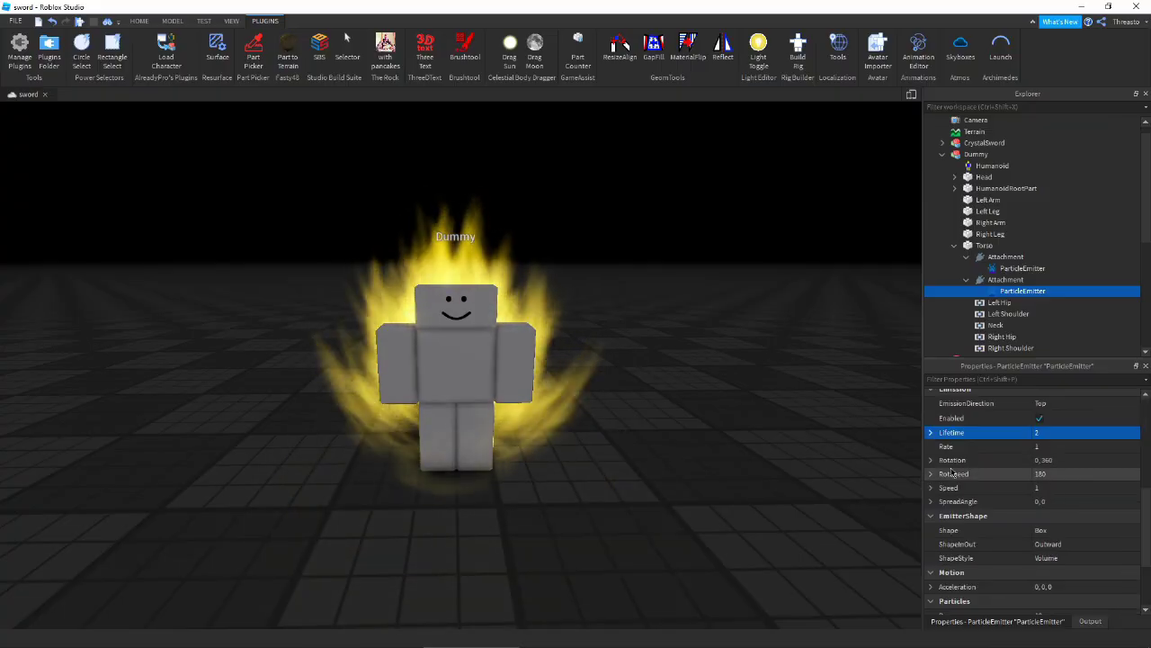
# Adjust the lower emitter's Size curve to end at about 7.31
pyautogui.scroll(5, 1035, 450)
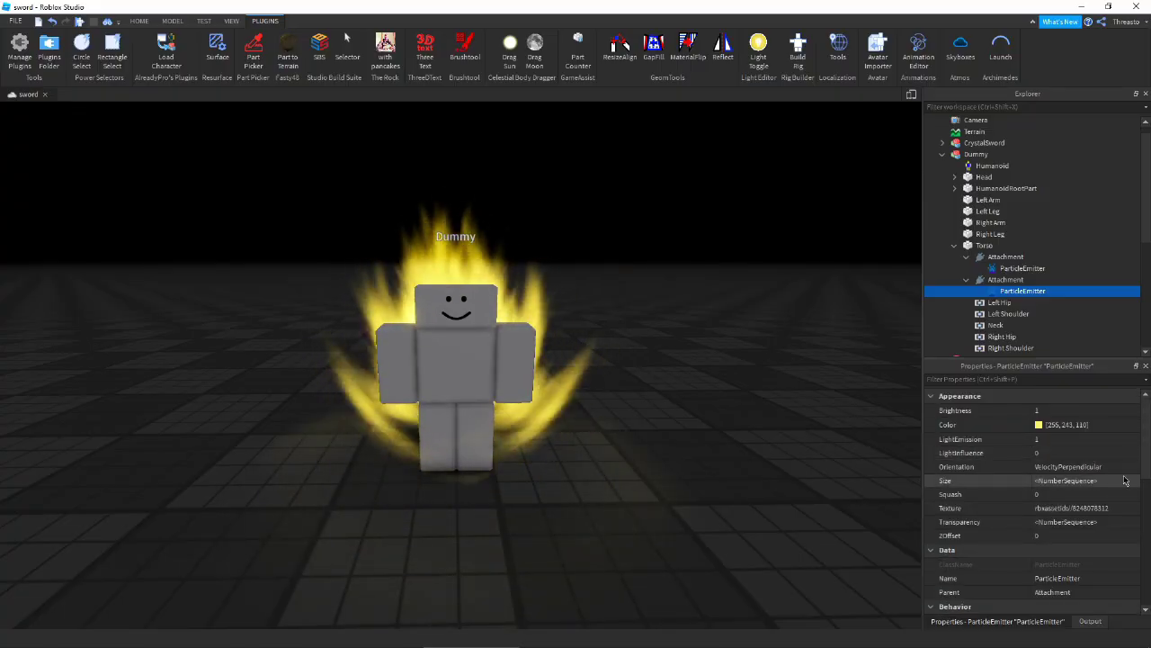
pyautogui.click(1132, 483)
pyautogui.moveTo(440, 250); pyautogui.dragTo(666, 441)
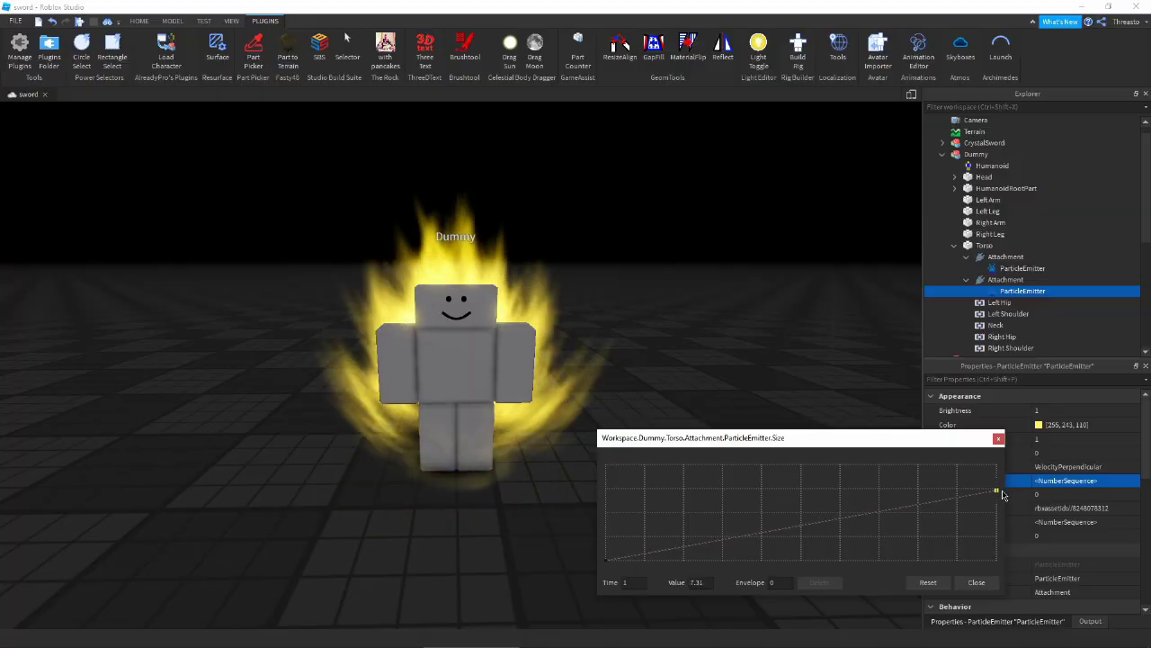
pyautogui.click(980, 584)
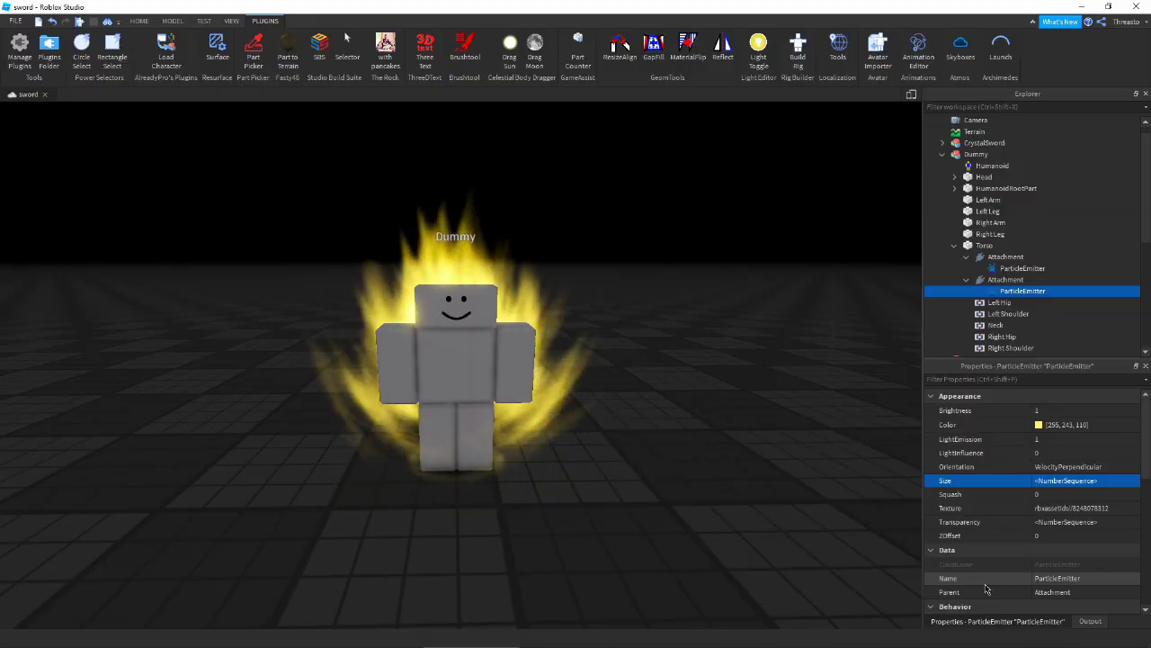
# Try a Speed of 0.1 on the lower particle emitter
pyautogui.scroll(-5, 1019, 512)
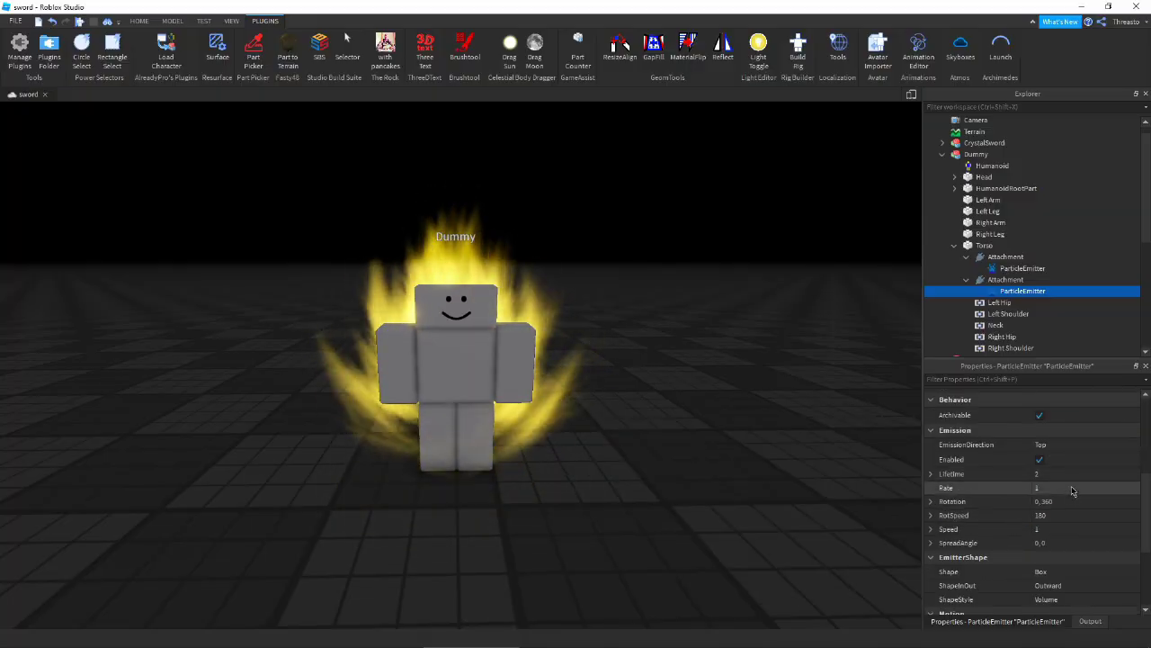
pyautogui.scroll(-1, 1069, 475)
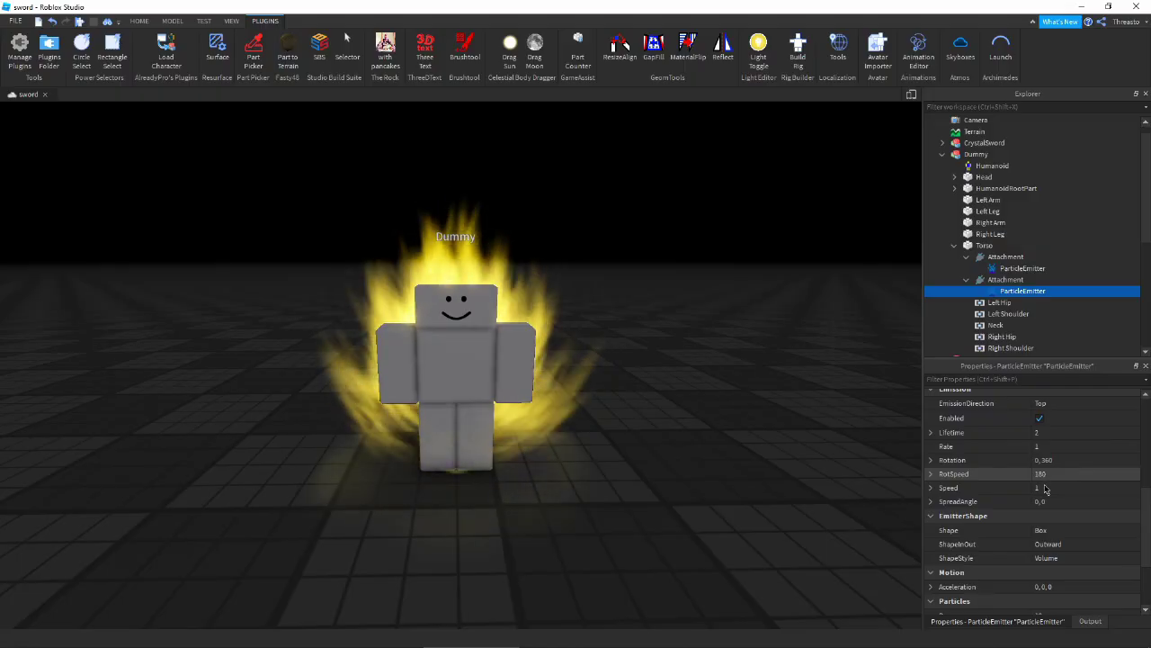
pyautogui.scroll(-2, 1043, 493)
pyautogui.click(1051, 533)
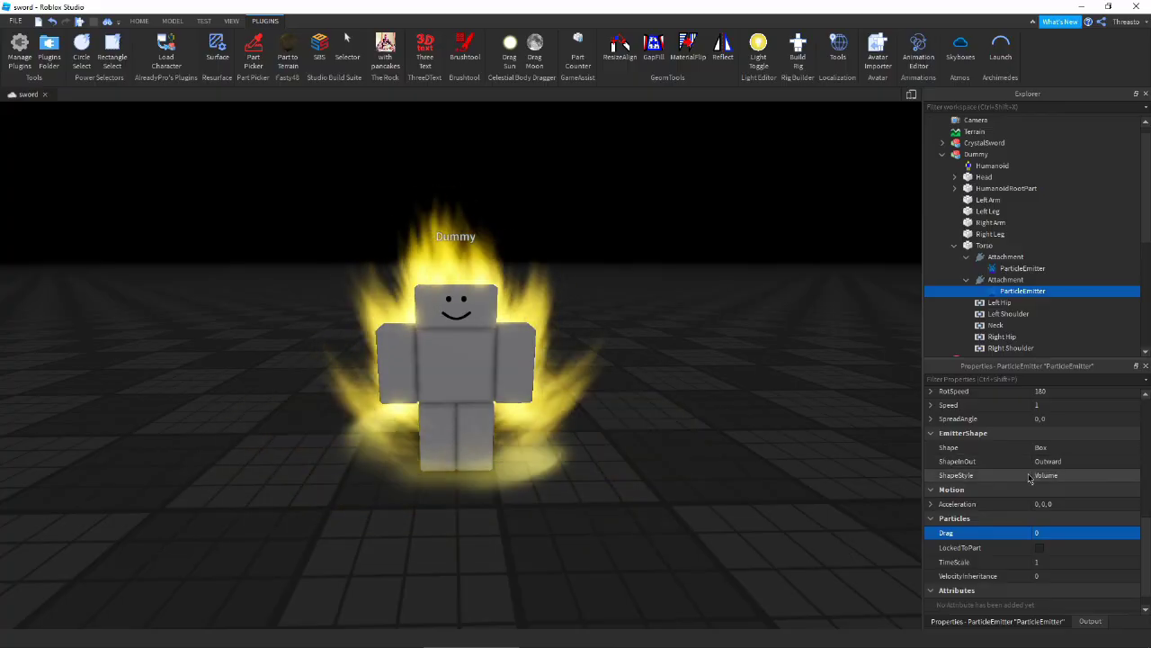
pyautogui.scroll(1, 1034, 475)
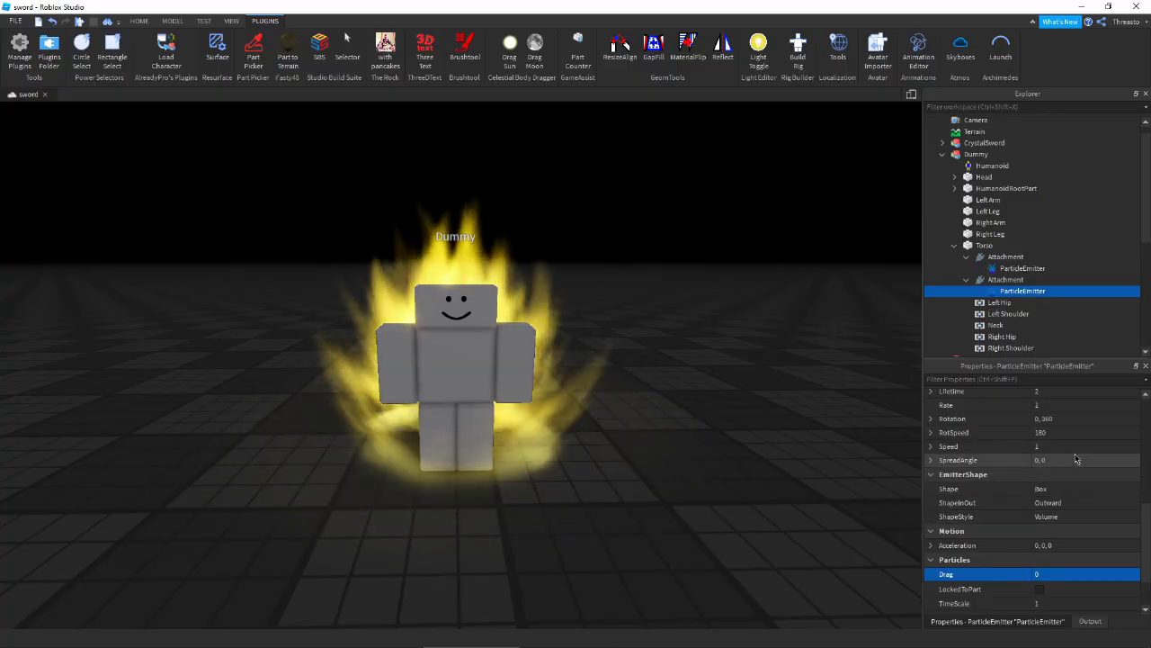
pyautogui.click(1070, 447)
pyautogui.write('0.1')
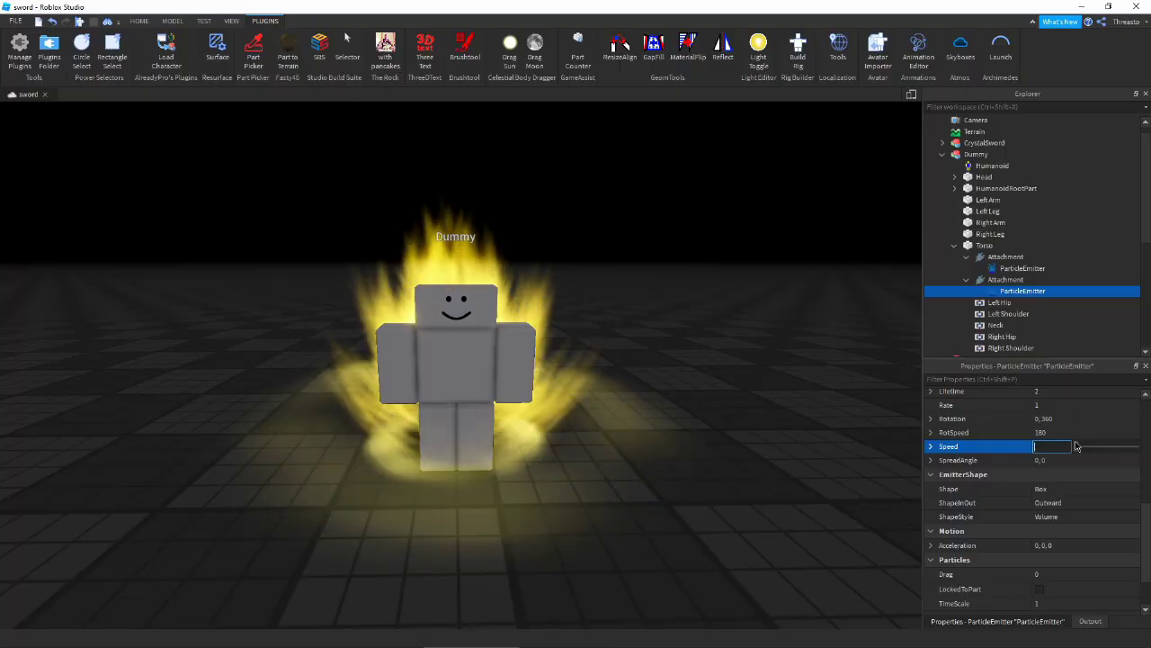
pyautogui.press('Return')
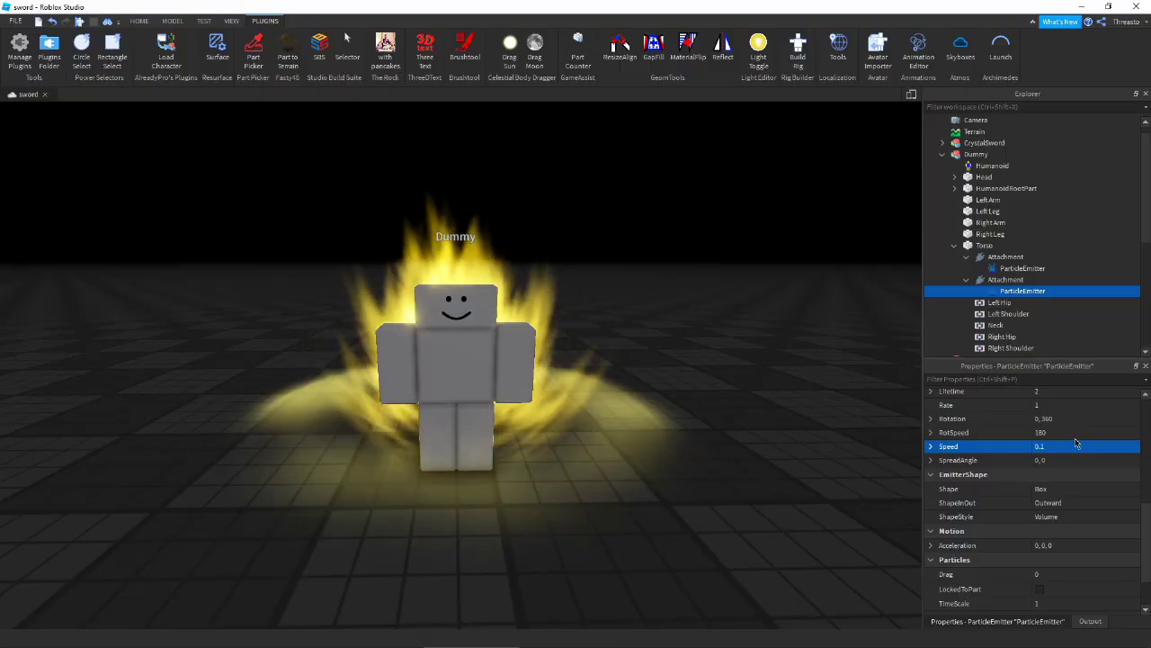
# Set the lower emitter's Lifetime to 1, Rate to 5 and Speed to 1, and check the ground glow around the dummy
pyautogui.scroll(3, 1079, 441)
pyautogui.scroll(2, 1080, 439)
pyautogui.scroll(-3, 1082, 438)
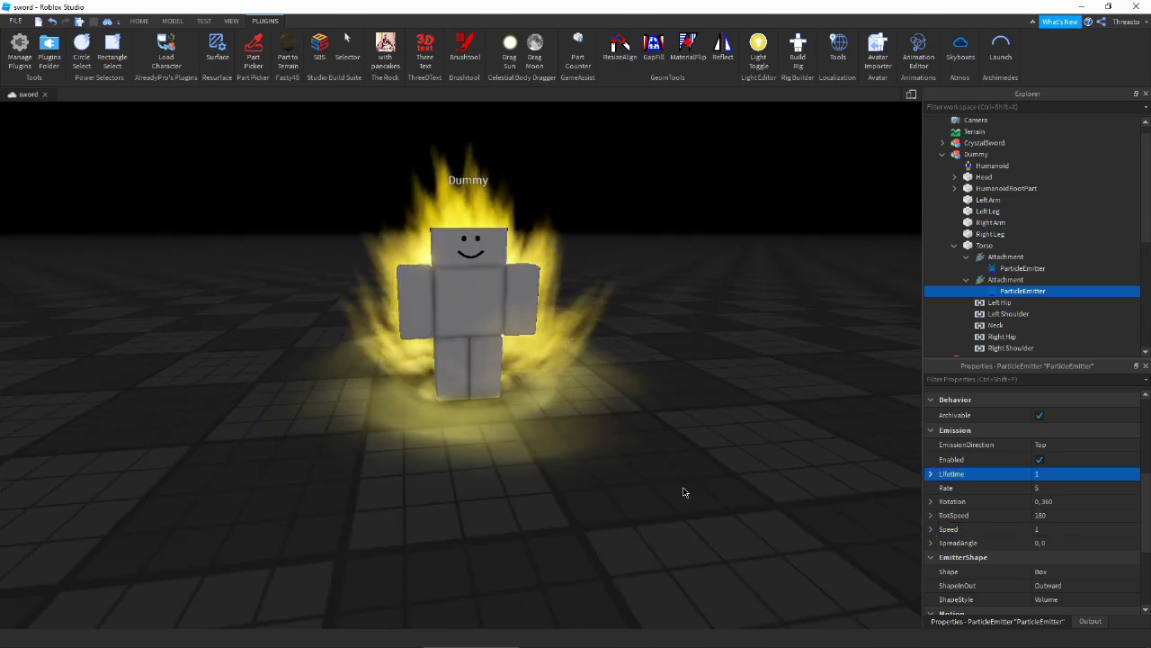
pyautogui.scroll(5, 666, 488)
pyautogui.scroll(-3, 667, 489)
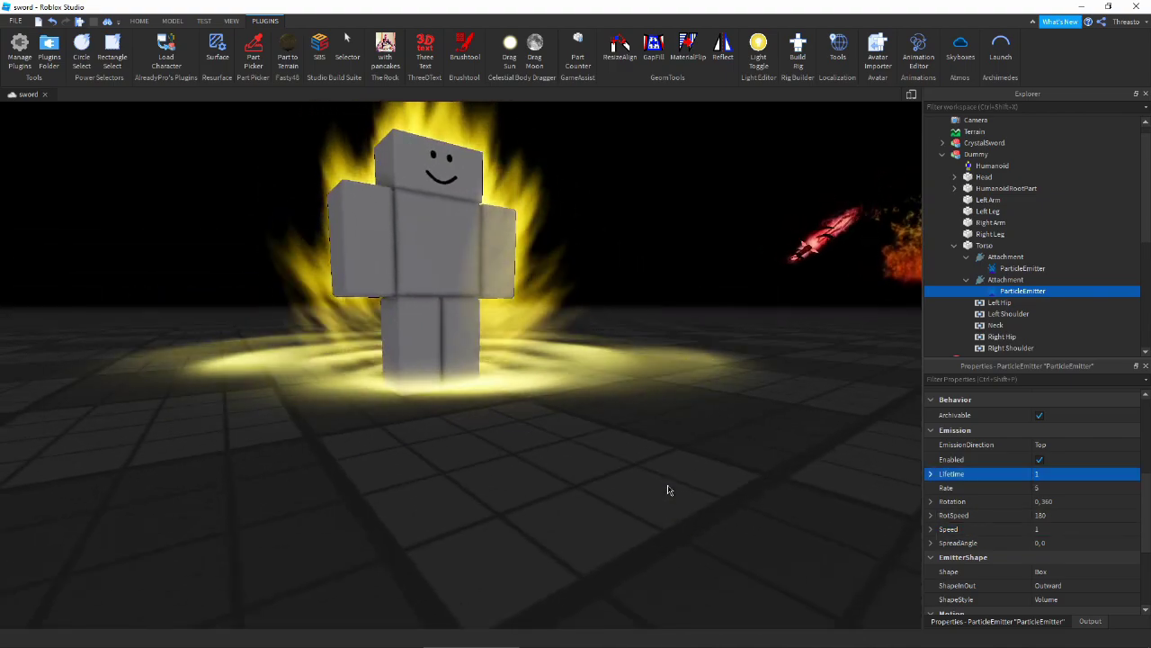
pyautogui.scroll(-3, 668, 489)
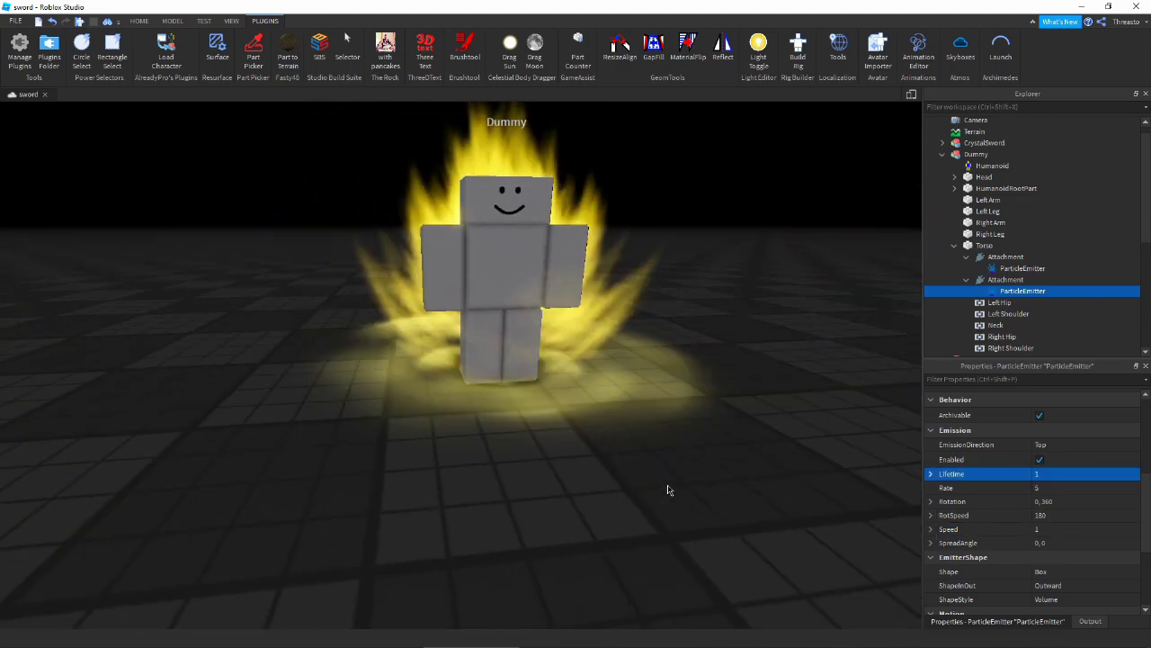
# Reshape the lower emitter's Transparency curve, placing a keypoint at about time 0.612 with value 0.509
pyautogui.scroll(5, 1102, 531)
pyautogui.click(1133, 523)
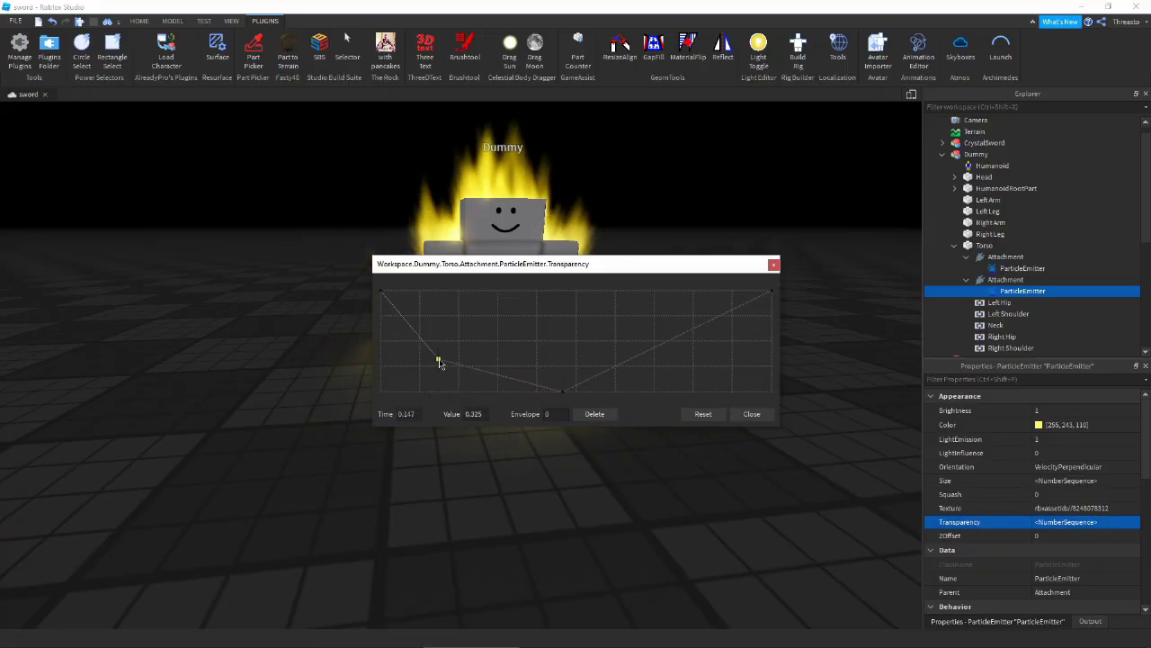
pyautogui.moveTo(586, 275); pyautogui.dragTo(819, 464)
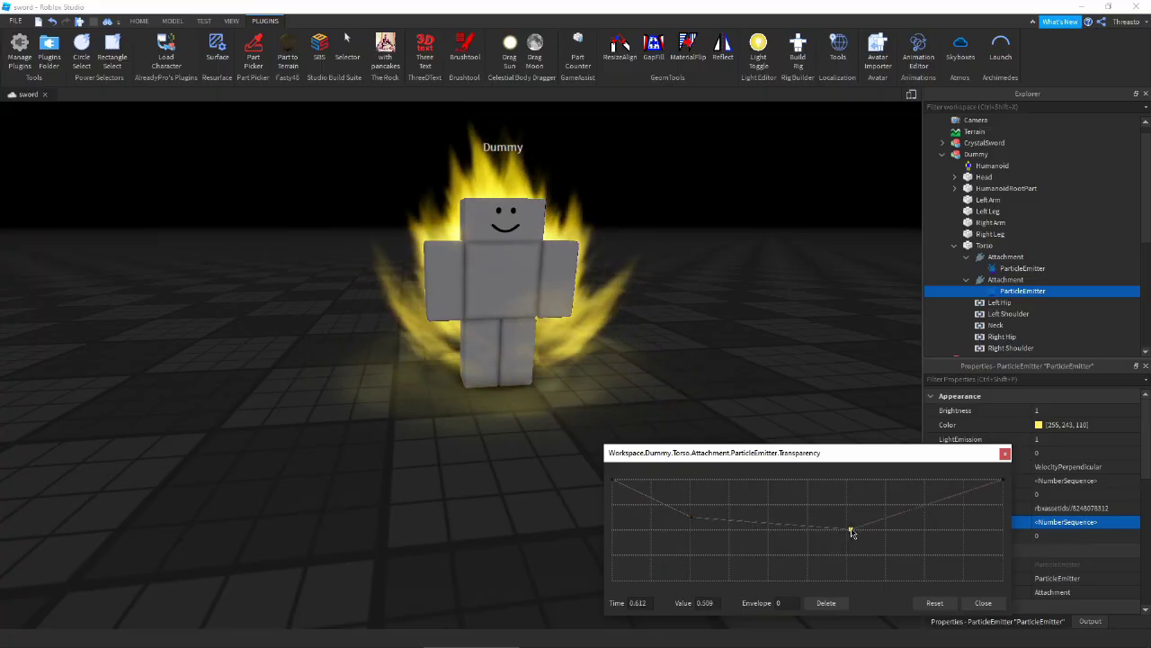
pyautogui.click(990, 604)
# Set the lower emitter's Drag to 1 and its Rate to 10
pyautogui.scroll(-5, 1064, 518)
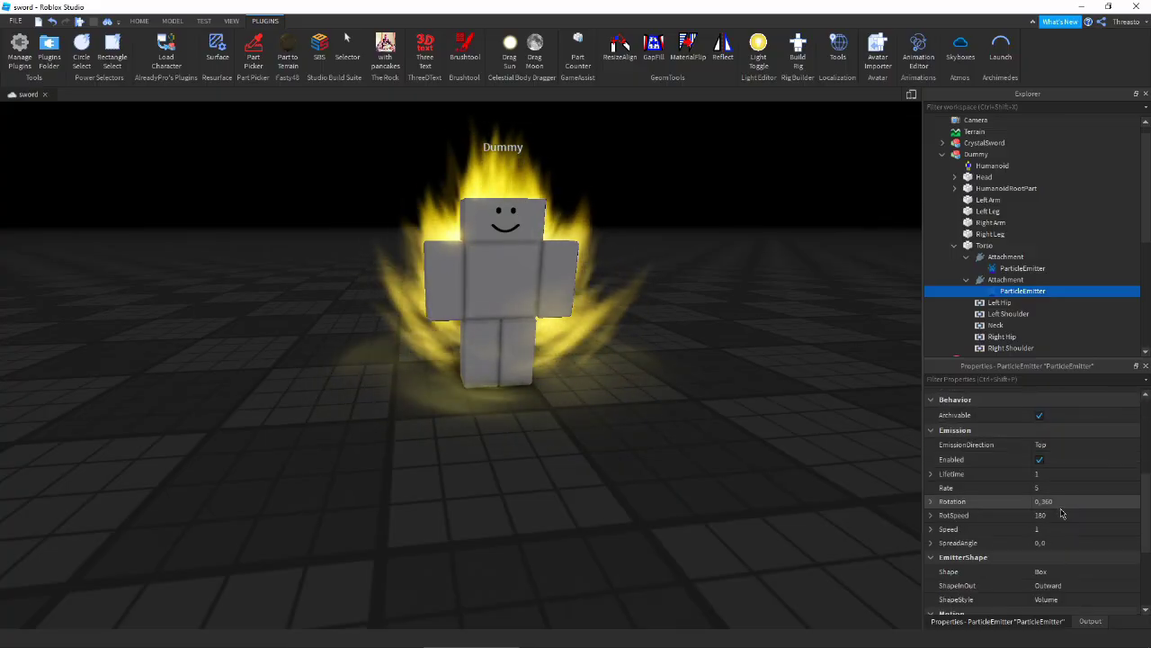
pyautogui.scroll(-1, 1064, 519)
pyautogui.click(1050, 532)
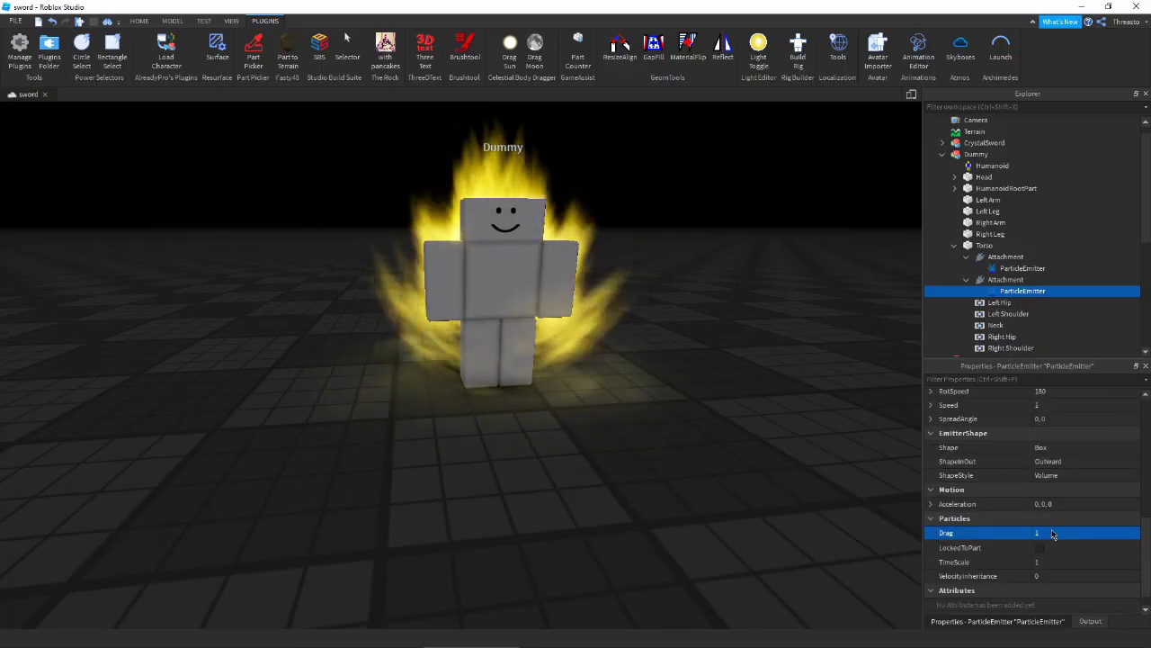
pyautogui.scroll(1, 1061, 503)
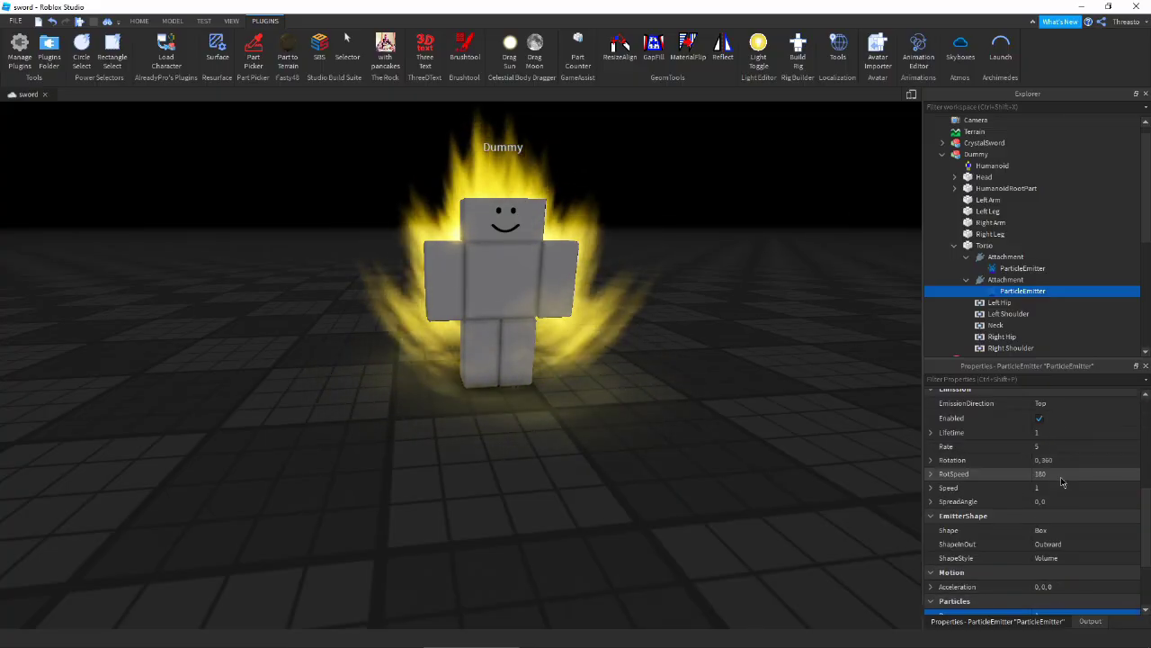
pyautogui.scroll(1, 1048, 458)
pyautogui.click(1046, 447)
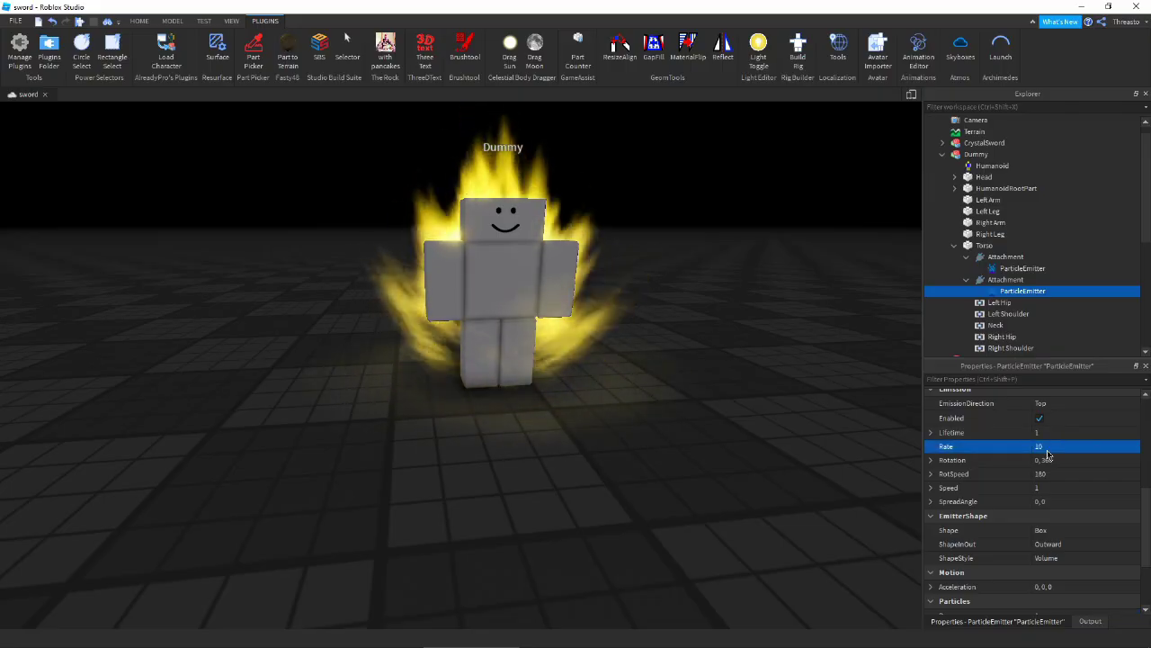
# Adjust the lower emitter's Transparency curve with a lower starting value and a keypoint at about time 0.62, value 0.533
pyautogui.moveTo(790, 405); pyautogui.dragTo(789, 404, button='right')
pyautogui.scroll(-4, 789, 402)
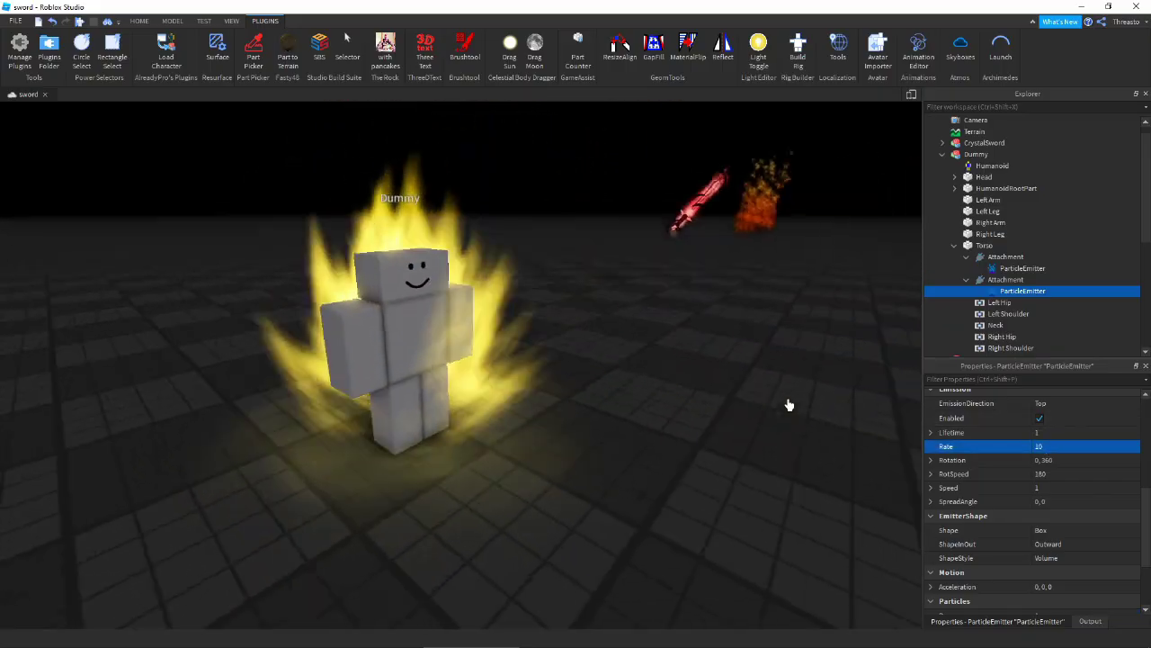
pyautogui.scroll(4, 789, 402)
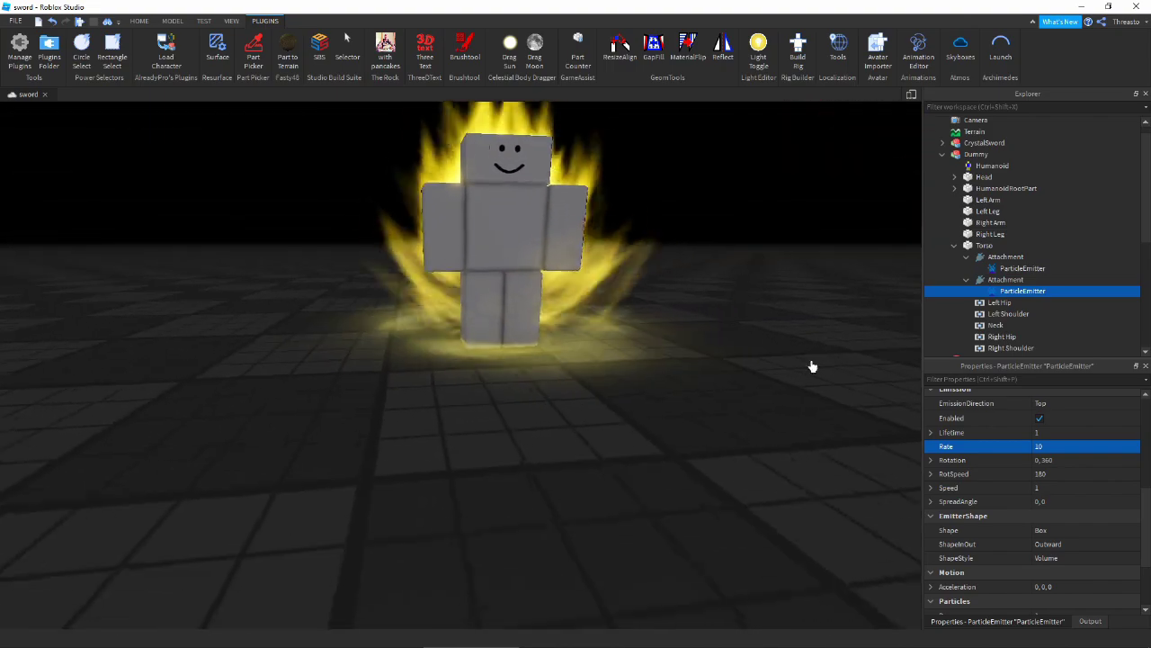
pyautogui.scroll(5, 1071, 445)
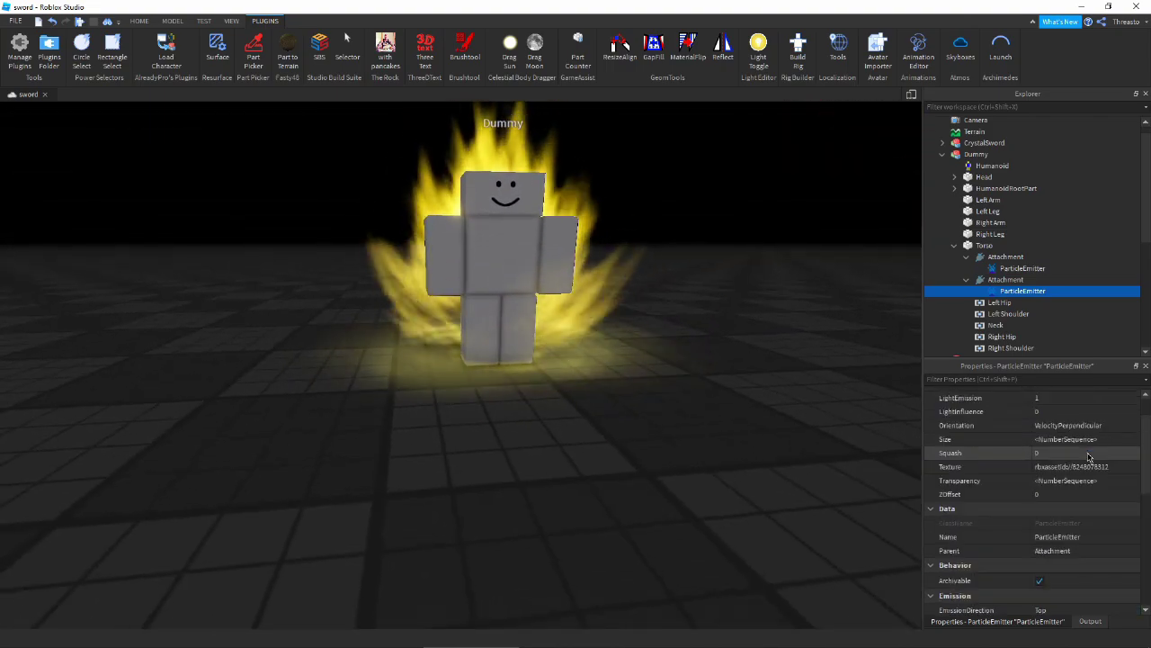
pyautogui.scroll(-3, 1071, 443)
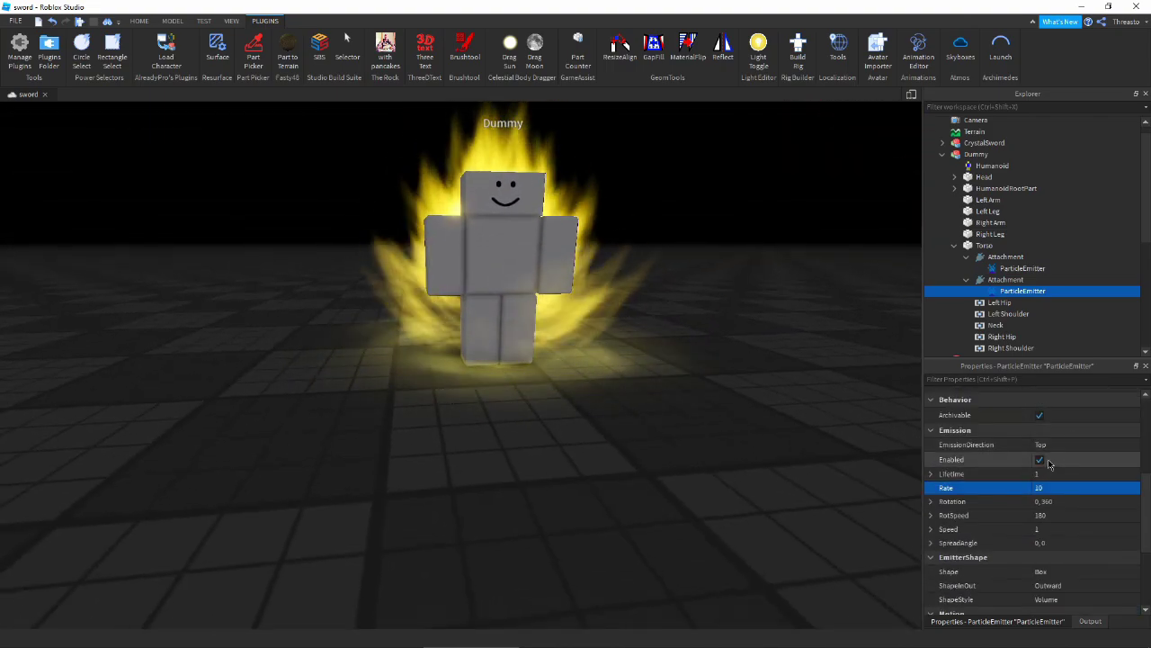
pyautogui.scroll(3, 1049, 458)
pyautogui.click(1079, 521)
pyautogui.click(1130, 522)
pyautogui.moveTo(388, 244); pyautogui.dragTo(618, 359)
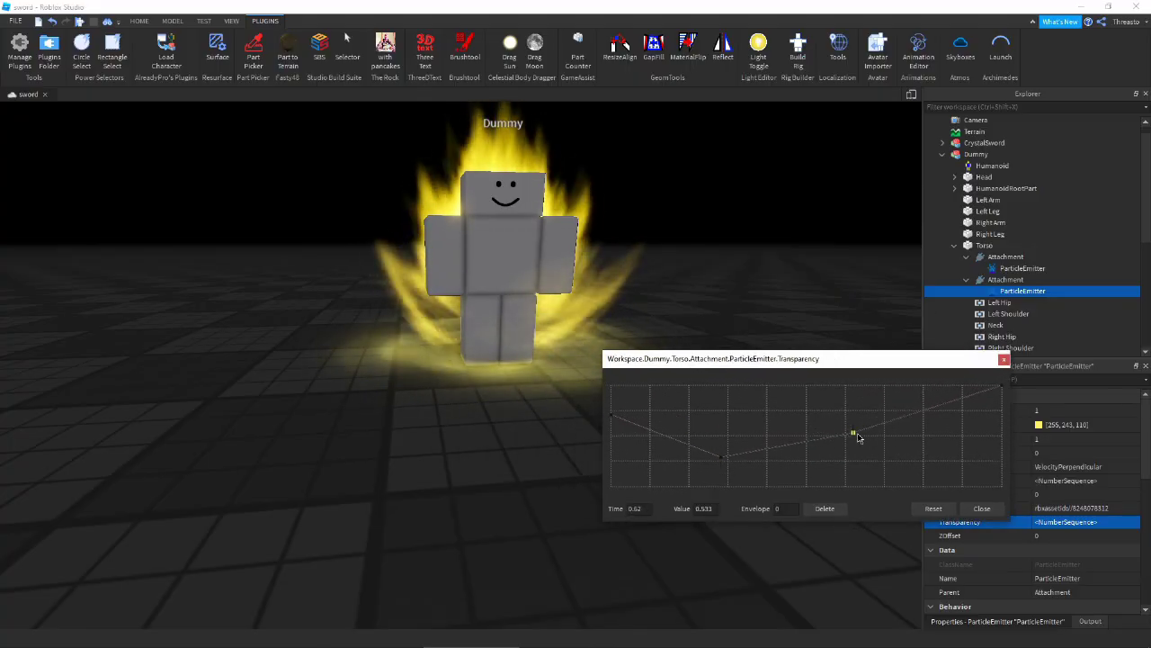
pyautogui.click(982, 509)
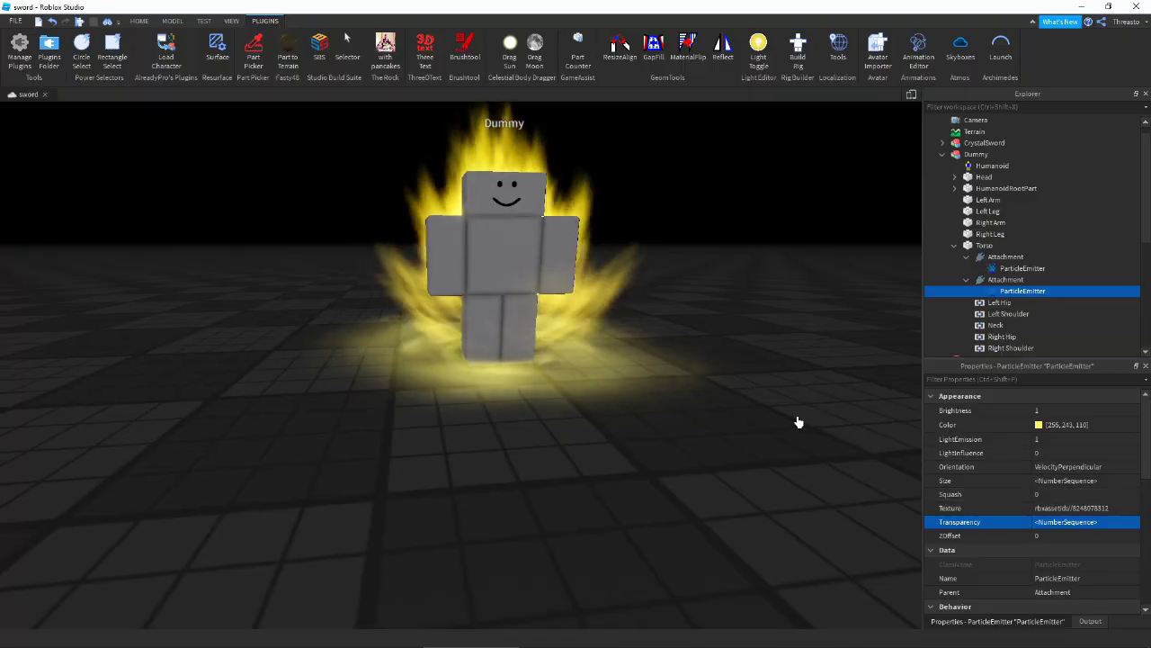
# Set the upper particle emitter's Color to a pale cream tone (255, 236, 224)
pyautogui.scroll(-4, 797, 419)
pyautogui.click(765, 386)
pyautogui.moveTo(764, 386); pyautogui.dragTo(765, 386, button='right')
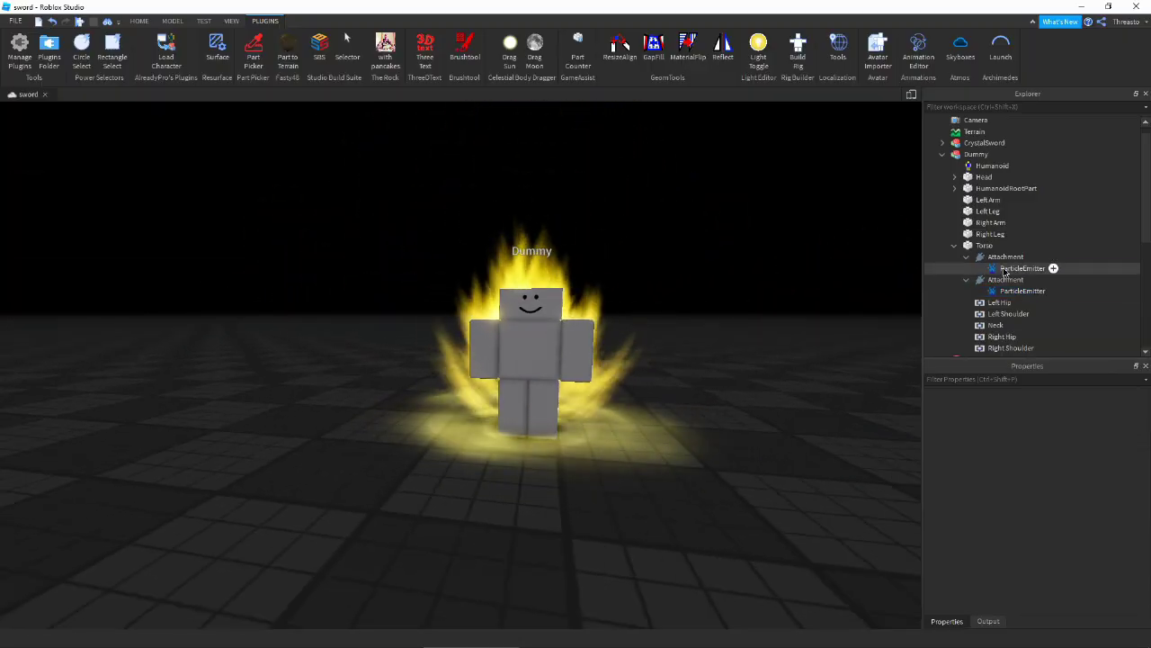
pyautogui.click(1023, 268)
pyautogui.click(1039, 424)
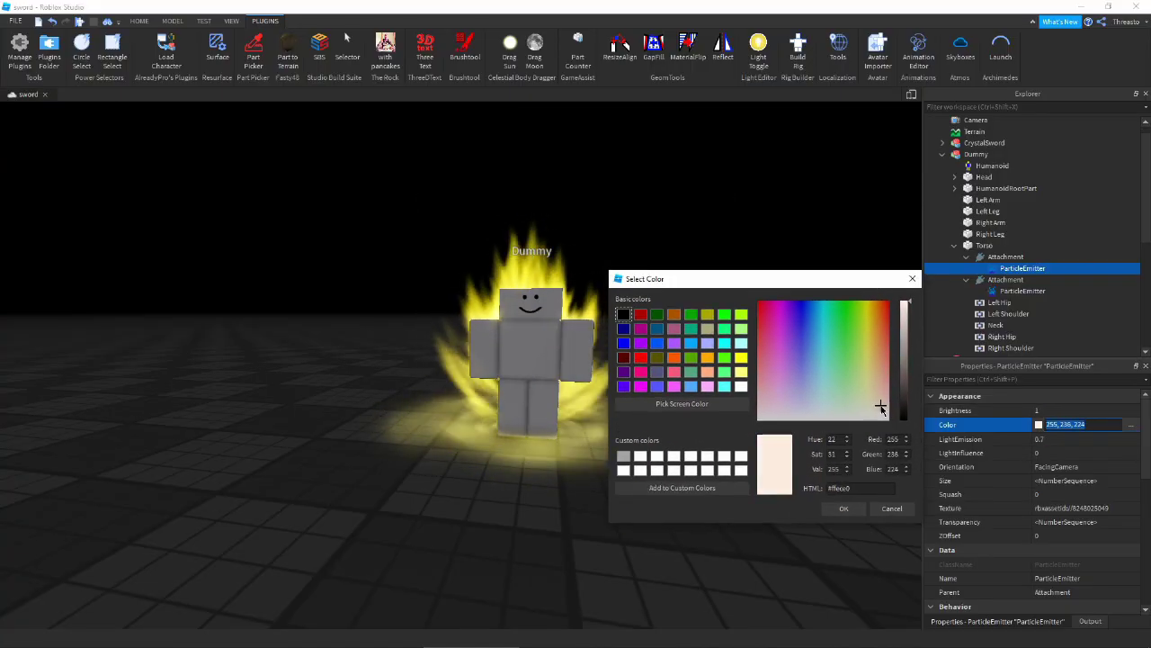
pyautogui.click(844, 508)
pyautogui.click(813, 426)
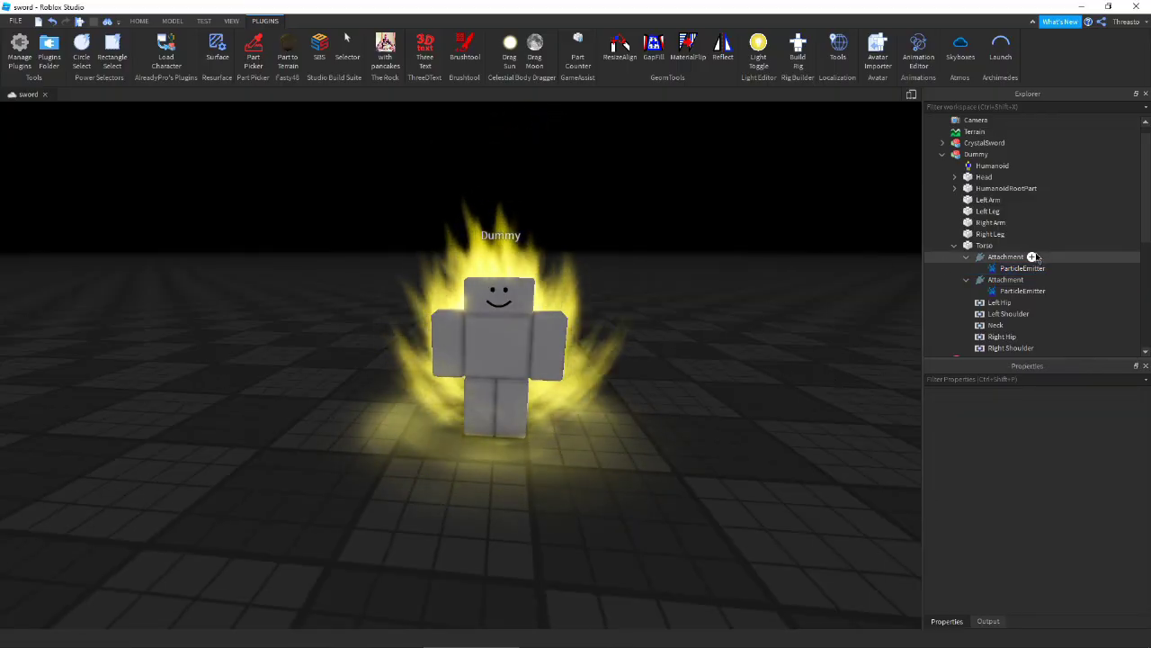
# Add a second ParticleEmitter to the torso's upper attachment
pyautogui.click(1007, 257)
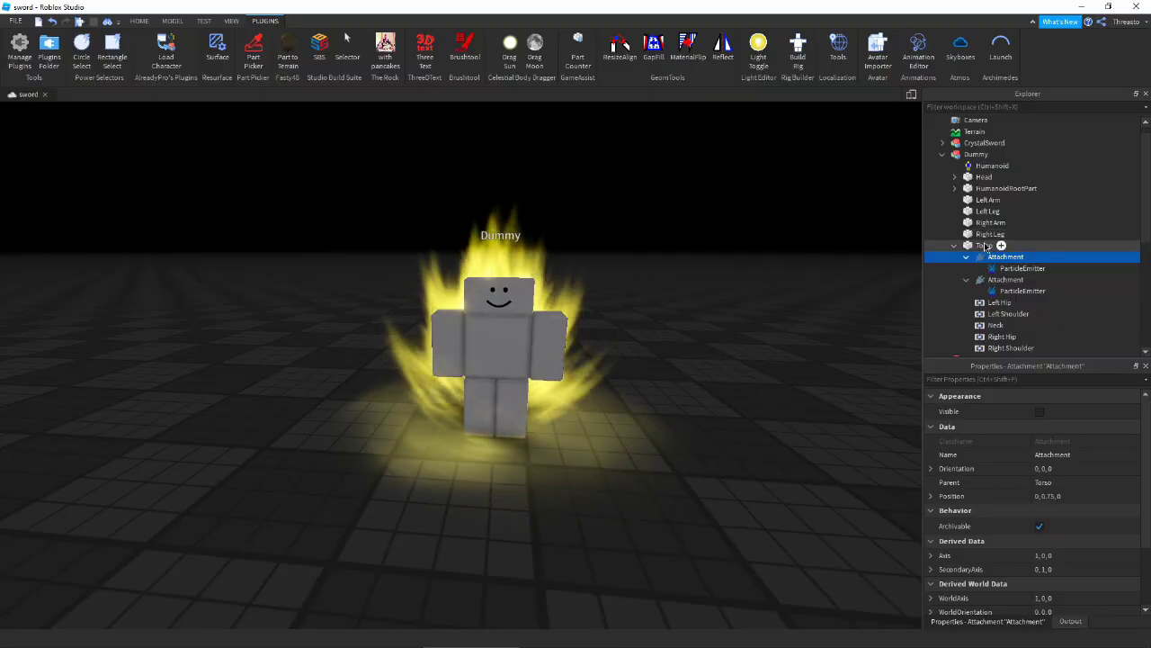
pyautogui.click(1032, 258)
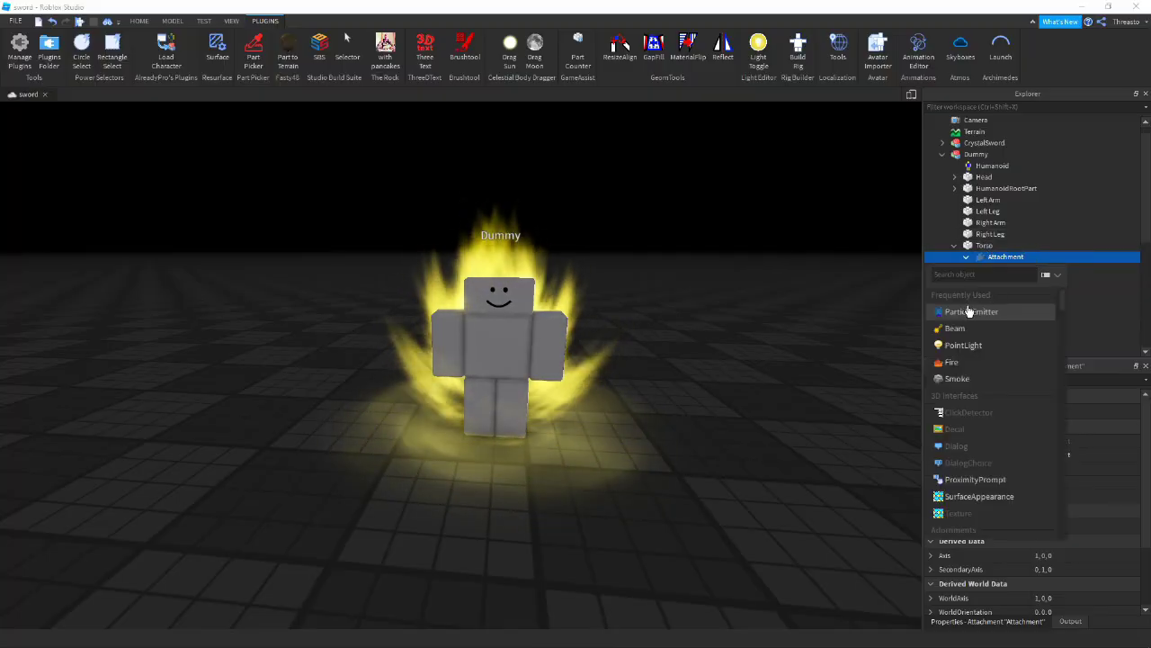
pyautogui.click(976, 311)
pyautogui.click(998, 280)
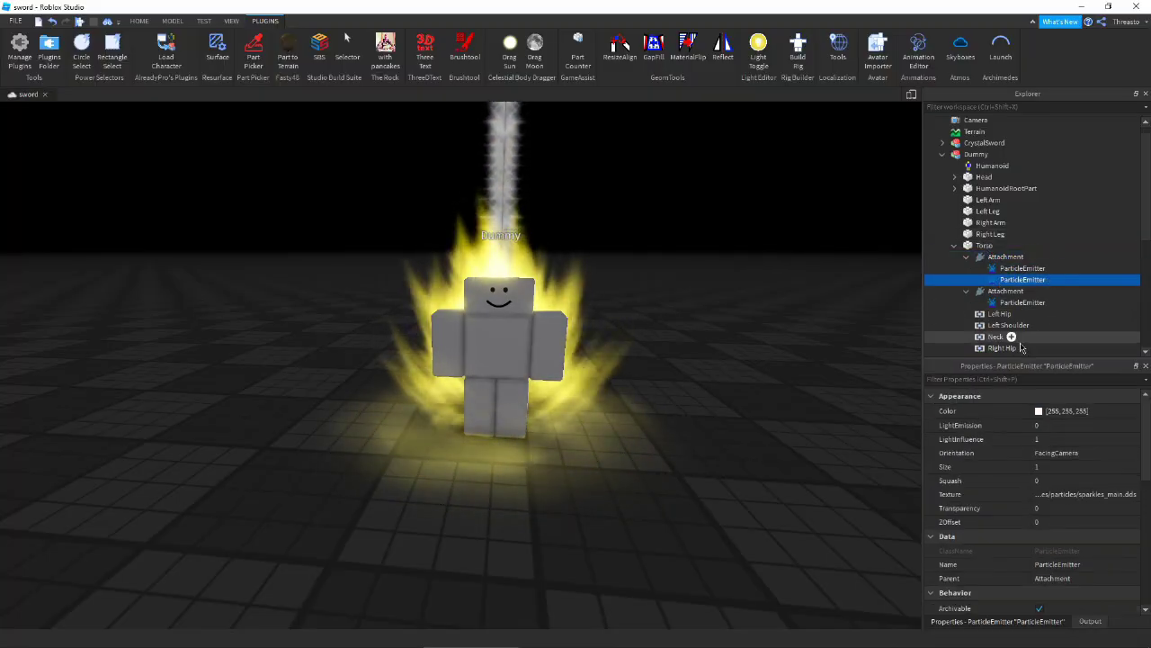
# Upload twirl_02 from the PNG (Transparent) folder as the new emitter's Texture, checking the dragon ball aura reference in the browser
pyautogui.click(1079, 494)
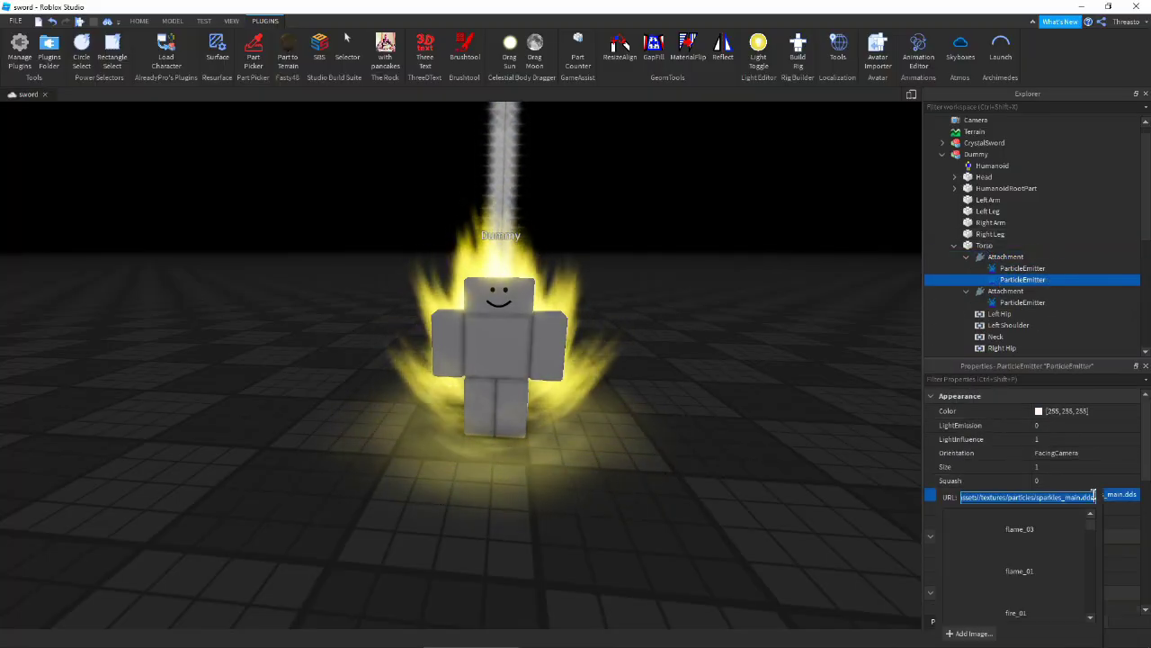
pyautogui.click(962, 634)
pyautogui.click(532, 298)
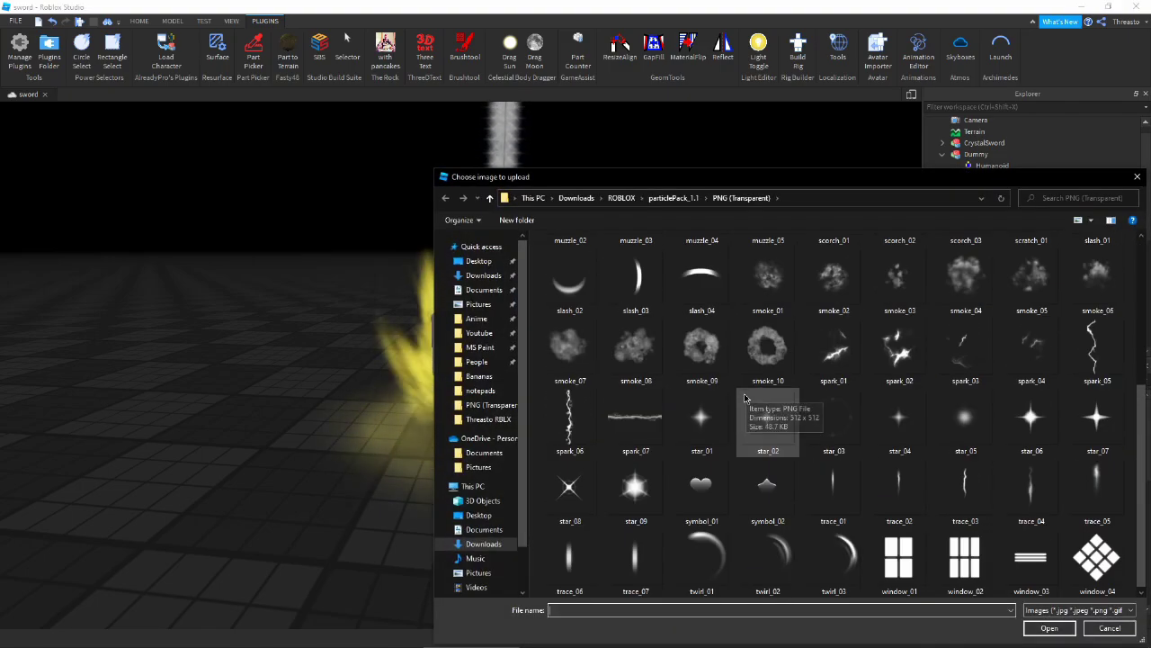
pyautogui.doubleClick(772, 553)
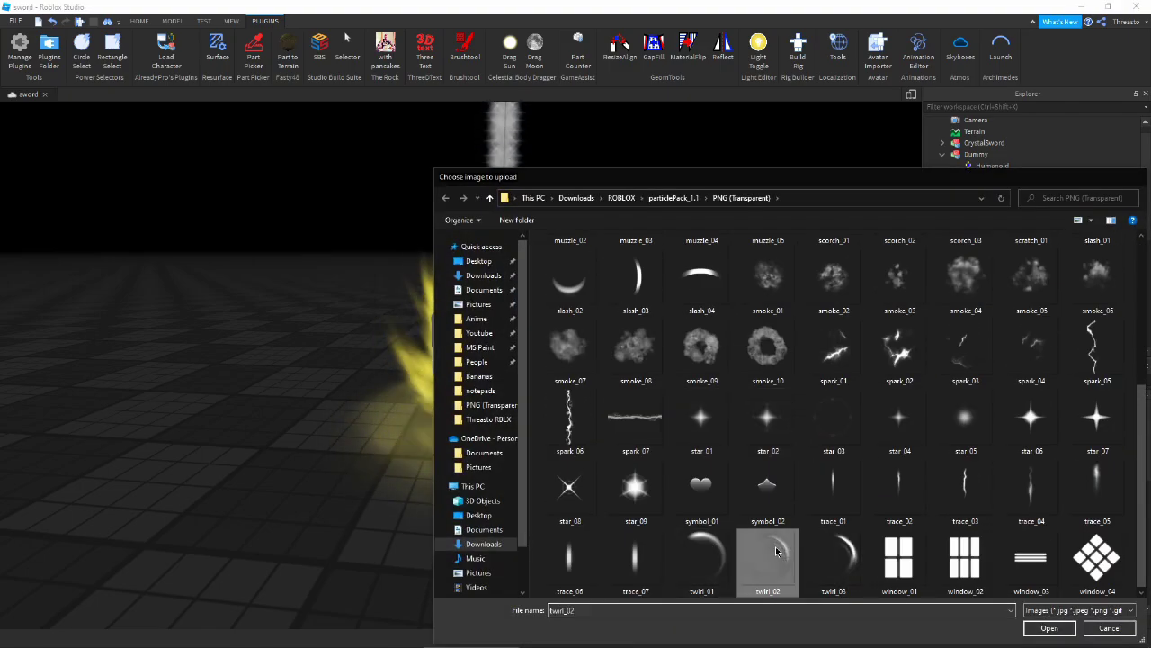
pyautogui.click(290, 638)
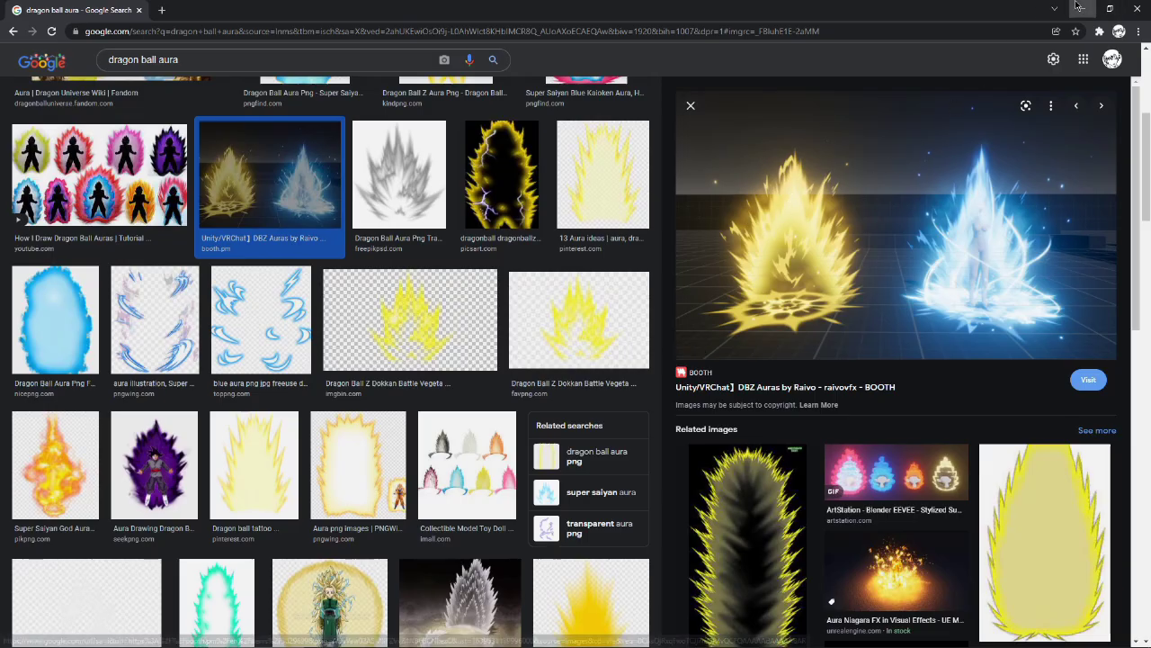
pyautogui.hotkey('alt', 'Tab')
pyautogui.click(537, 372)
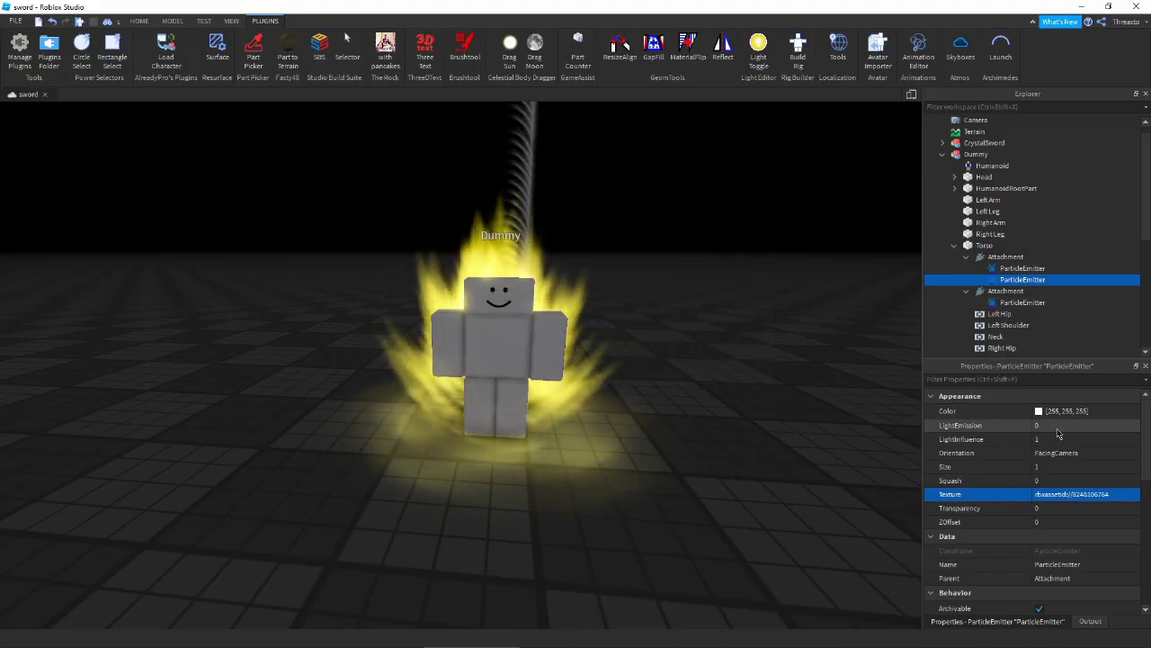
# Set the new twirl emitter's Speed to 0 and inspect its particles up close at the dummy's torso
pyautogui.scroll(-5, 1043, 446)
pyautogui.click(1044, 433)
pyautogui.write('0')
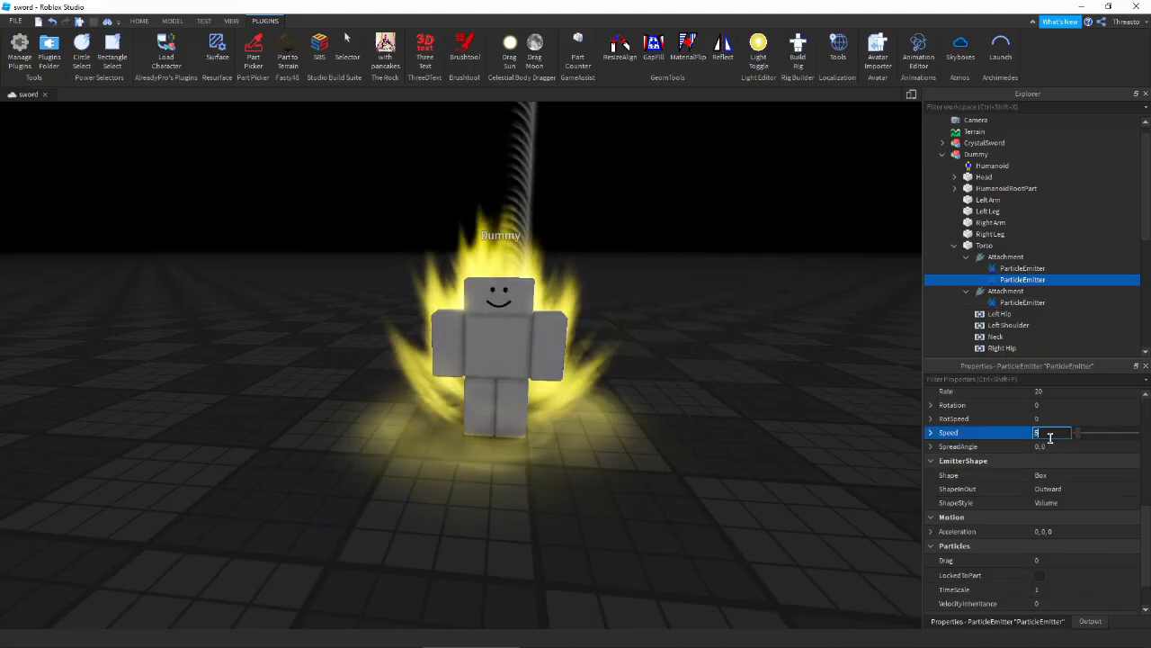
pyautogui.press('Return')
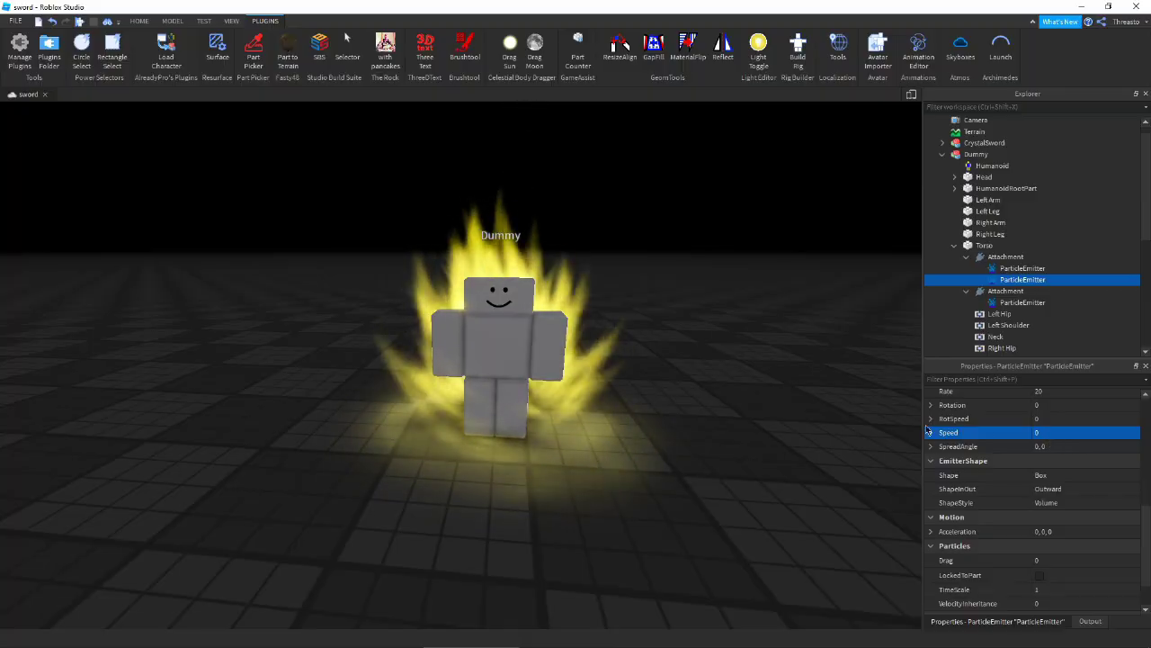
pyautogui.press('w')
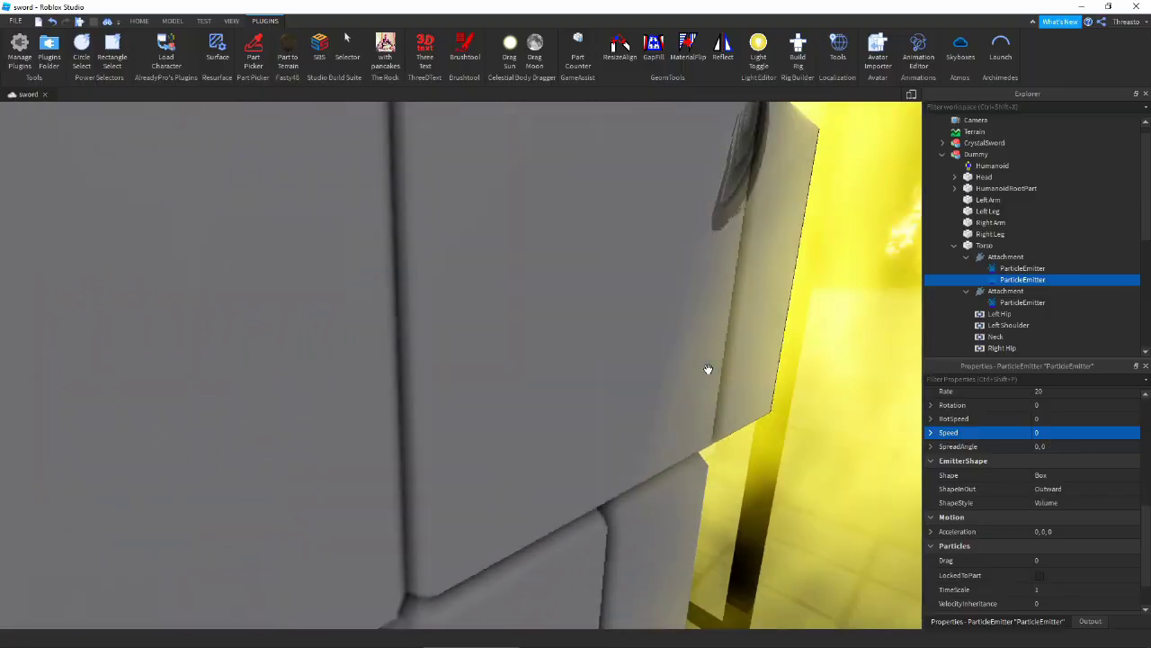
# Reshape the twirl emitter's Size curve to rise through mid-life and end at 0.25
pyautogui.press('s')
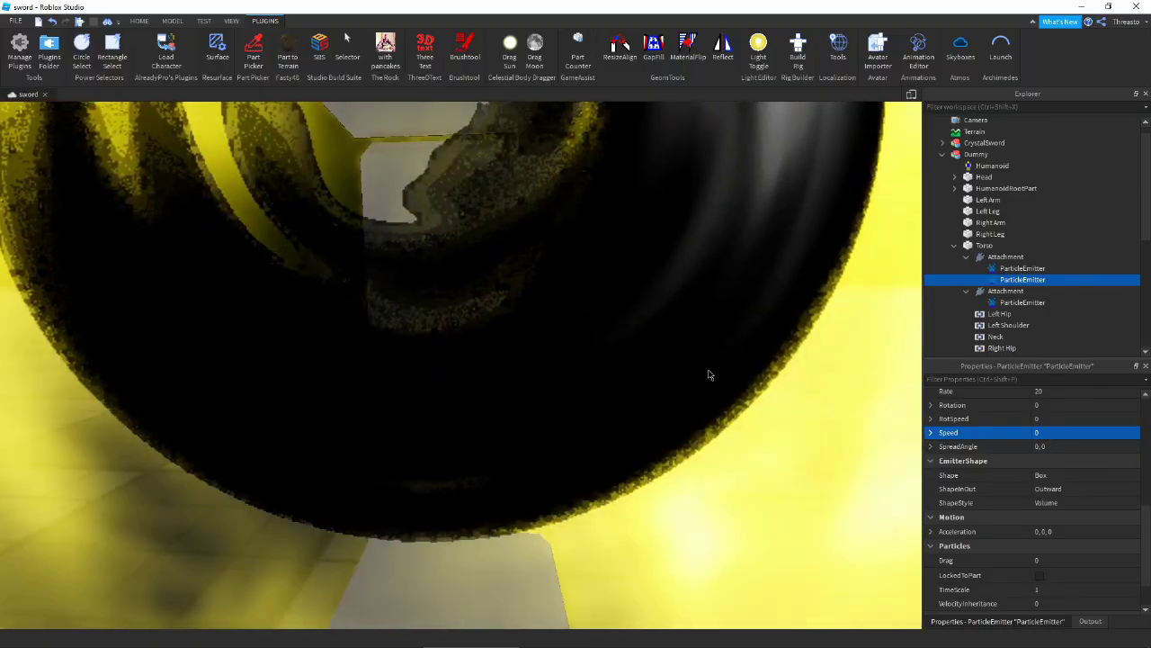
pyautogui.scroll(-3, 841, 426)
pyautogui.scroll(5, 1099, 476)
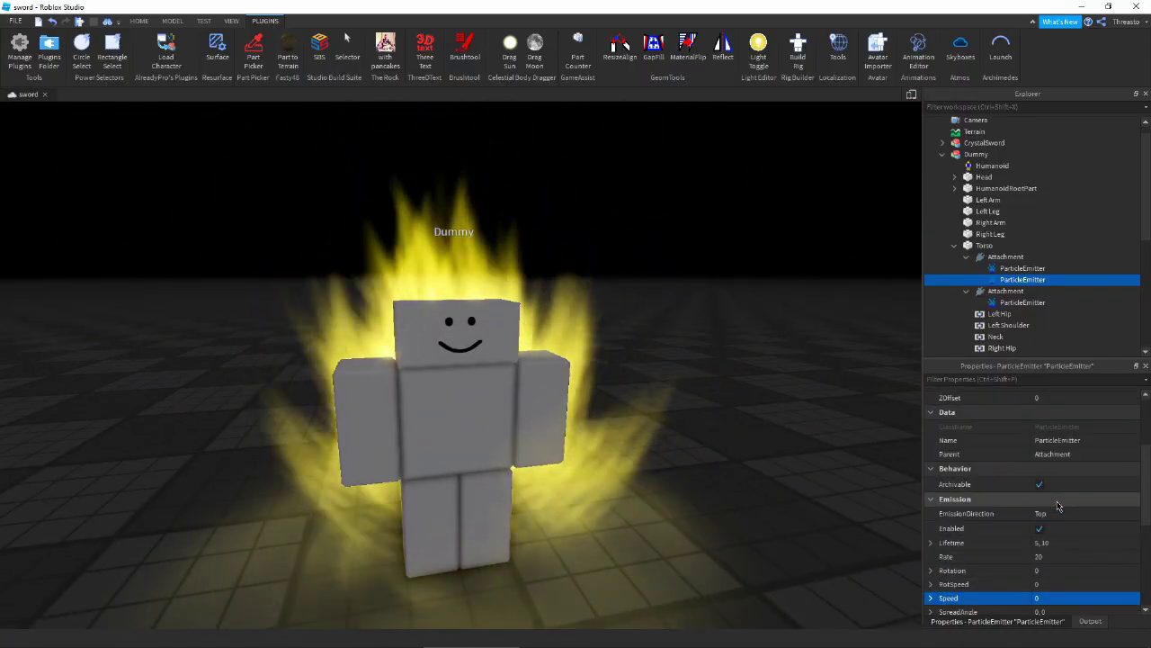
pyautogui.click(1130, 468)
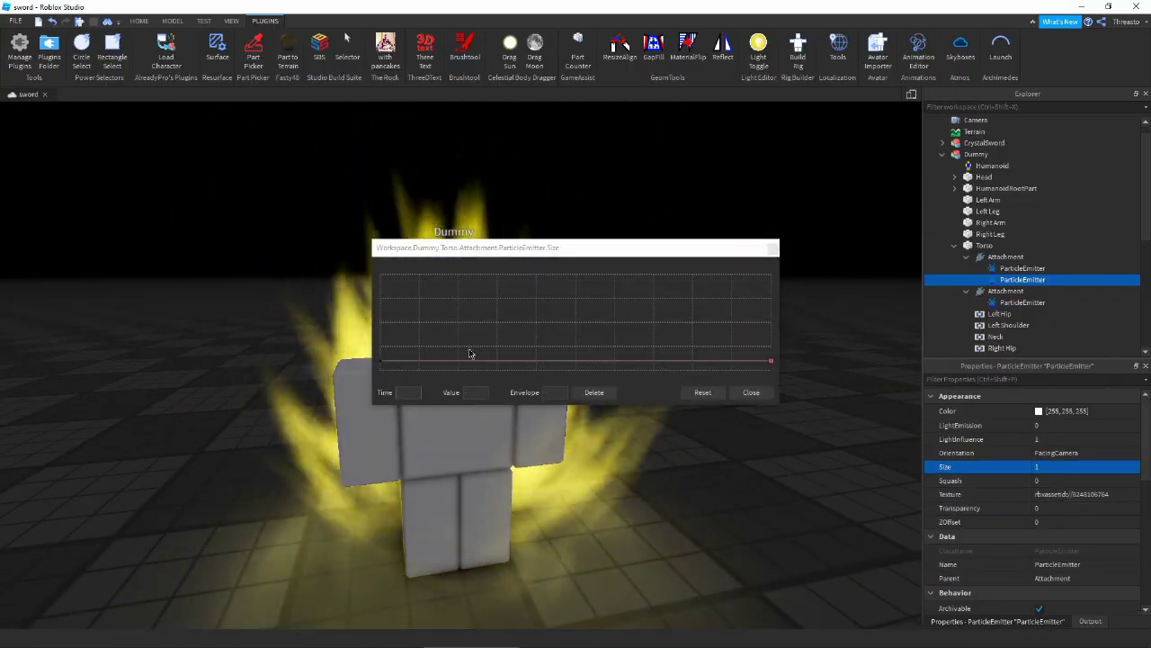
pyautogui.moveTo(557, 246); pyautogui.dragTo(905, 339)
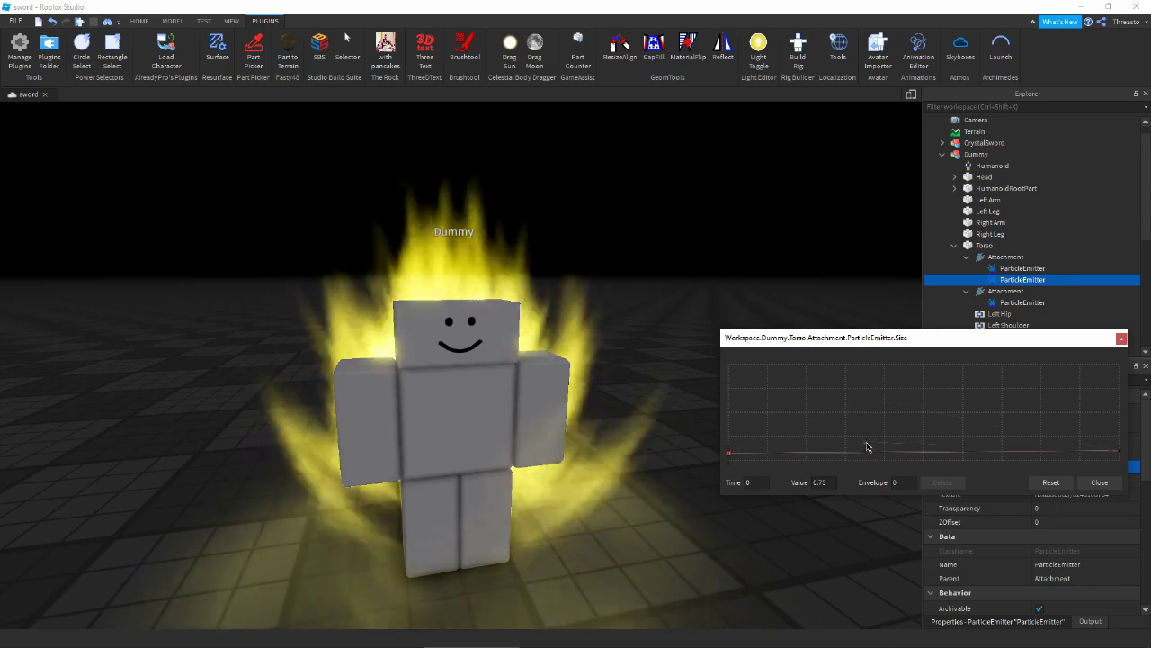
pyautogui.click(861, 432)
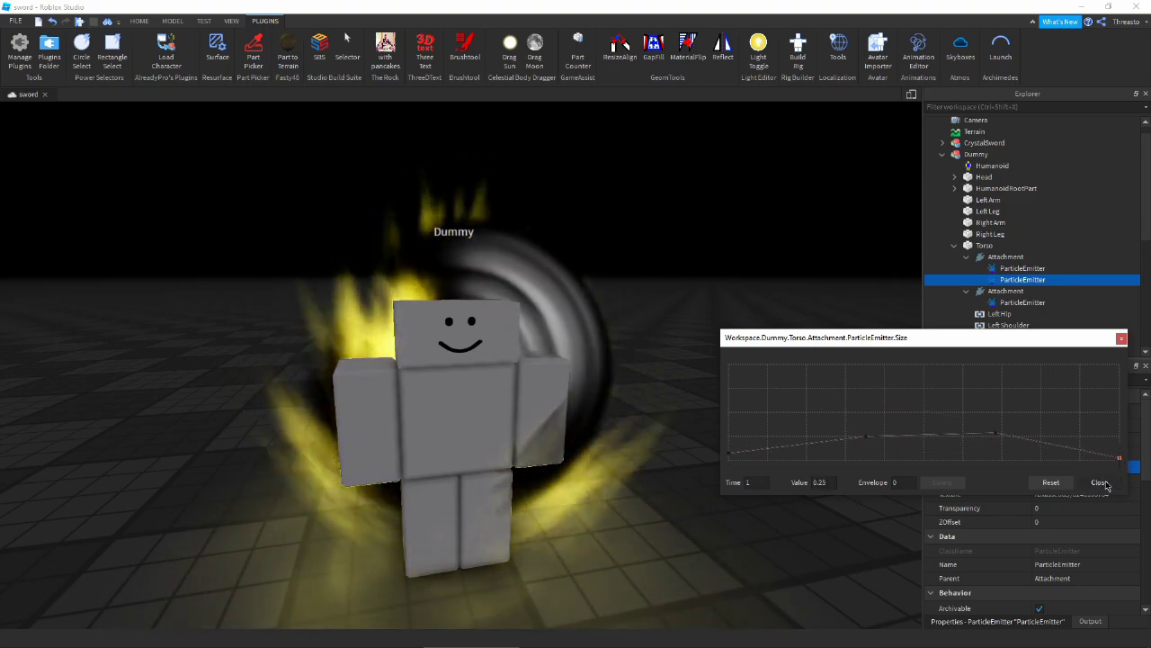
pyautogui.click(1099, 482)
# Redraw the twirl emitter's Size curve as a straight decline ending at 0.25
pyautogui.scroll(-4, 1112, 504)
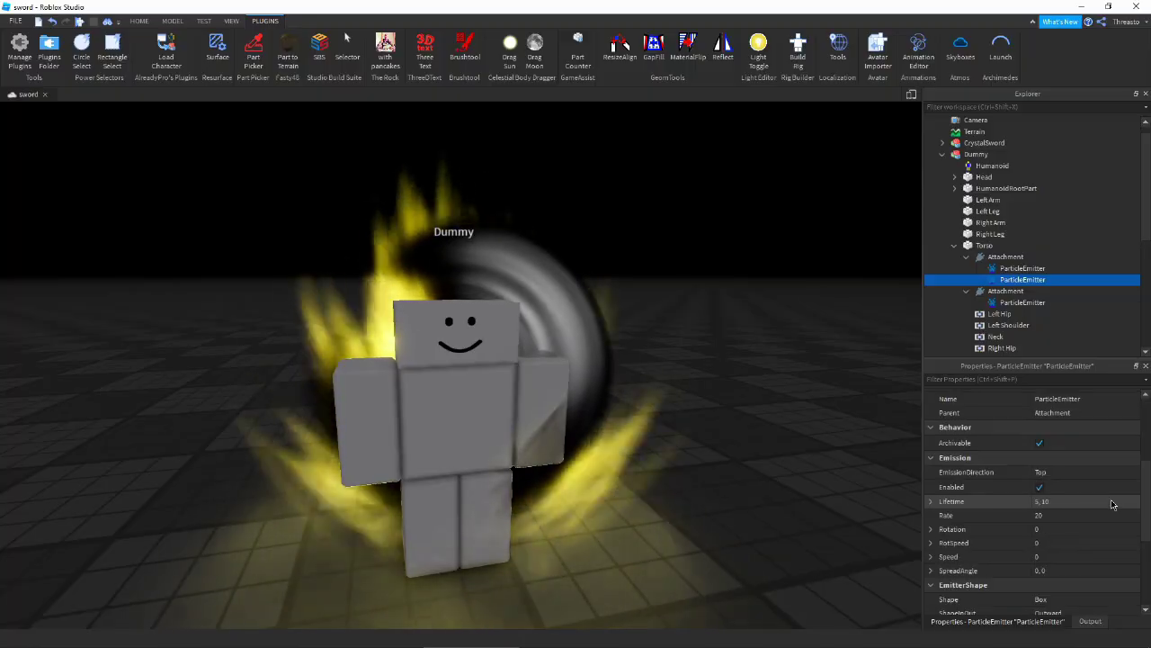
pyautogui.scroll(4, 1111, 503)
pyautogui.click(1129, 467)
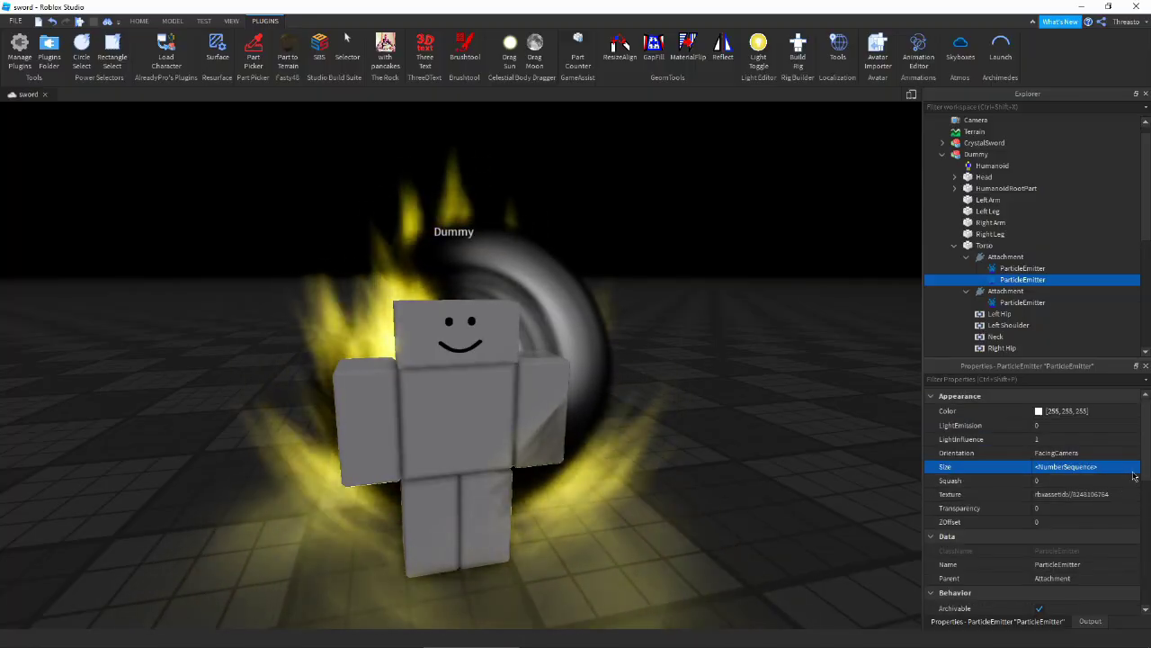
pyautogui.click(1132, 467)
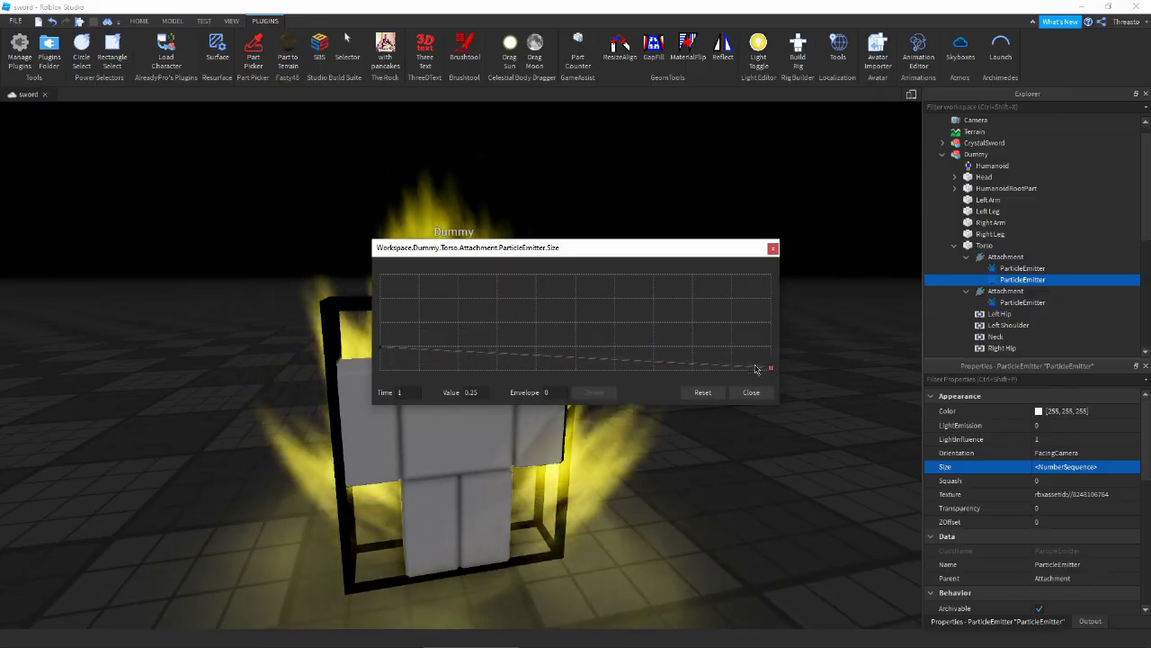
pyautogui.click(749, 392)
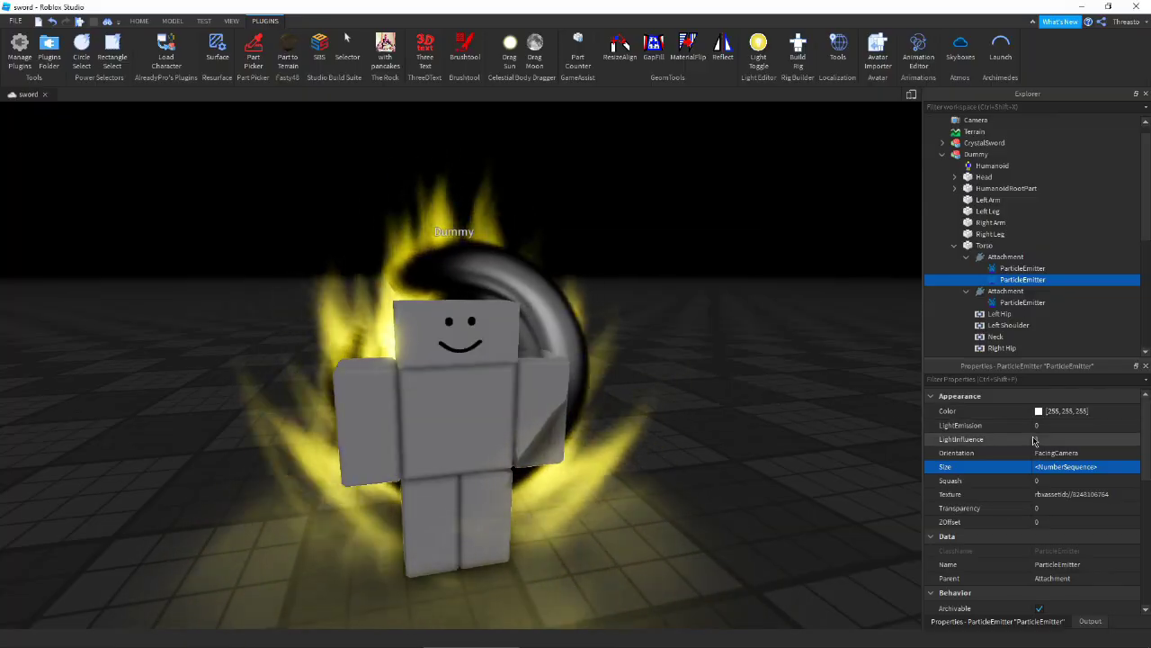
# Rework the twirl emitter's Size curve into a constant Size of 2.5
pyautogui.write('1')
pyautogui.press('Return')
pyautogui.click(1135, 466)
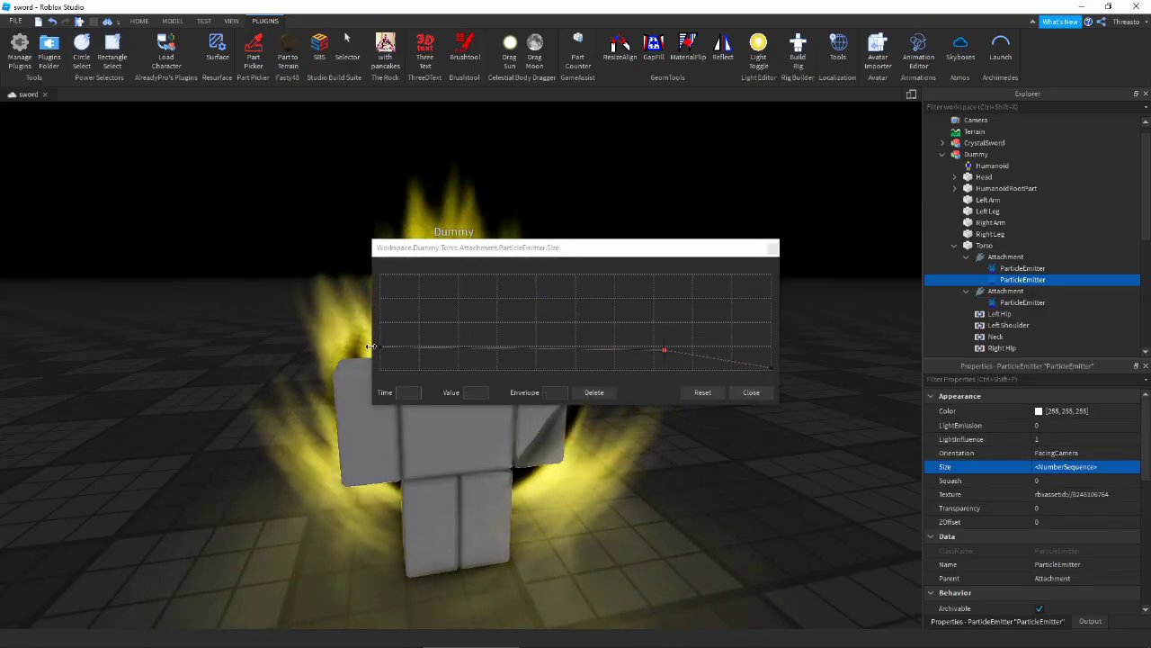
pyautogui.click(759, 390)
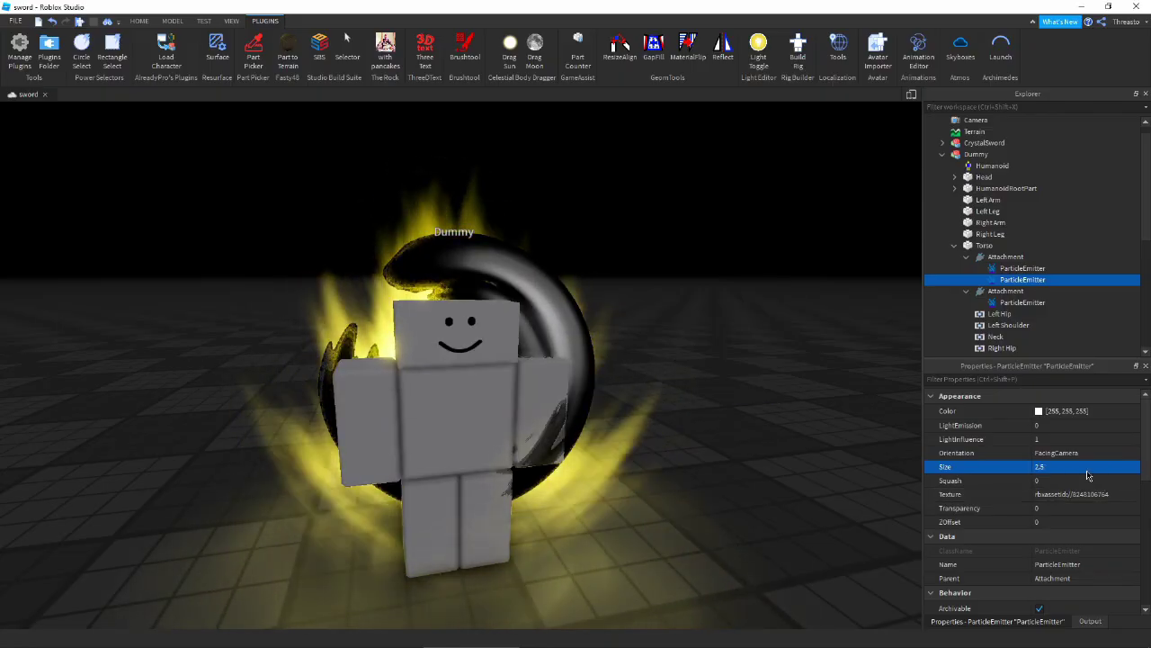
# Set the twirl emitter's Rotation to 0, 360, its Speed to 1 and its SpreadAngle to 360, 360
pyautogui.scroll(-5, 1087, 472)
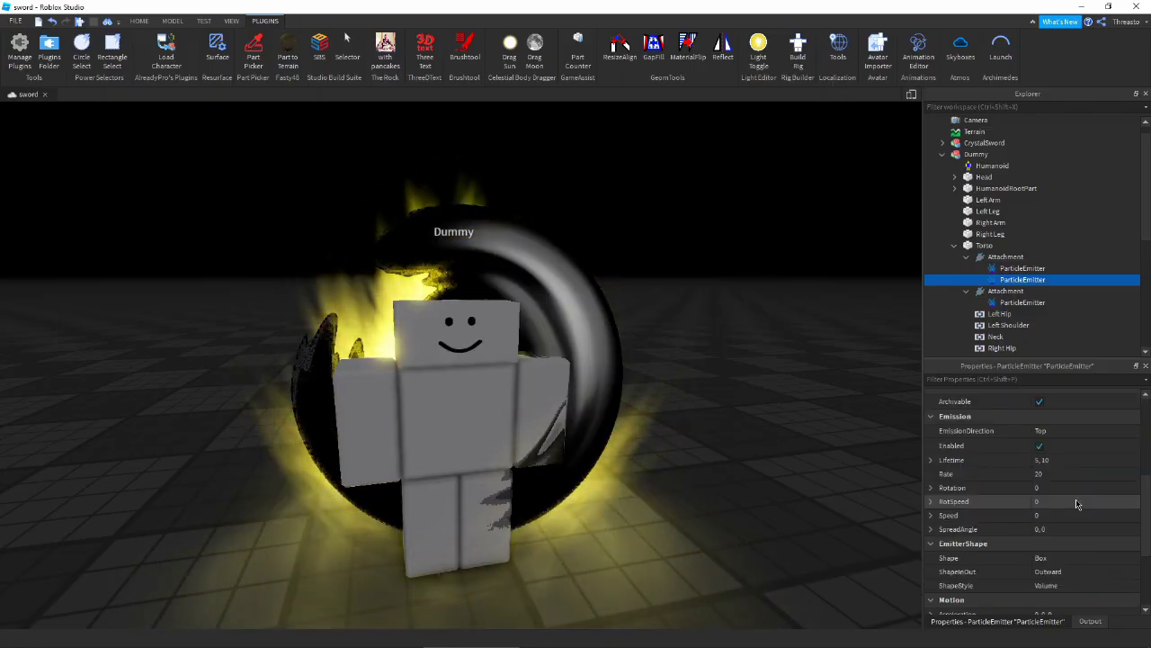
pyautogui.click(1076, 499)
pyautogui.click(1077, 489)
pyautogui.click(931, 488)
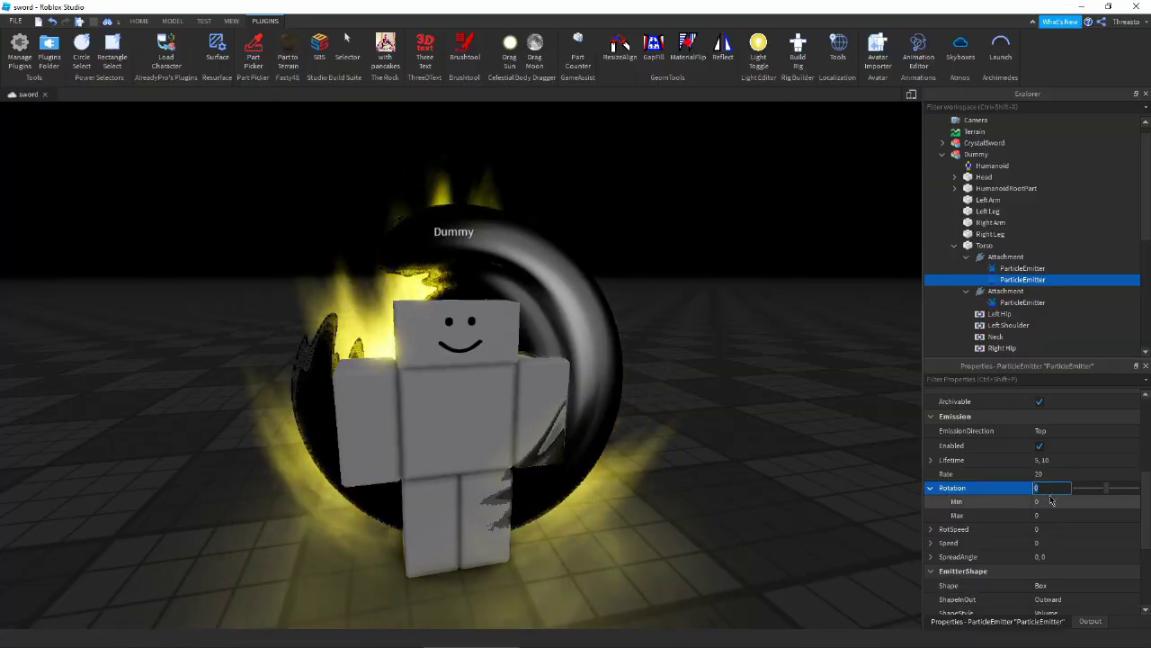
pyautogui.write('0, 360')
pyautogui.press('Return')
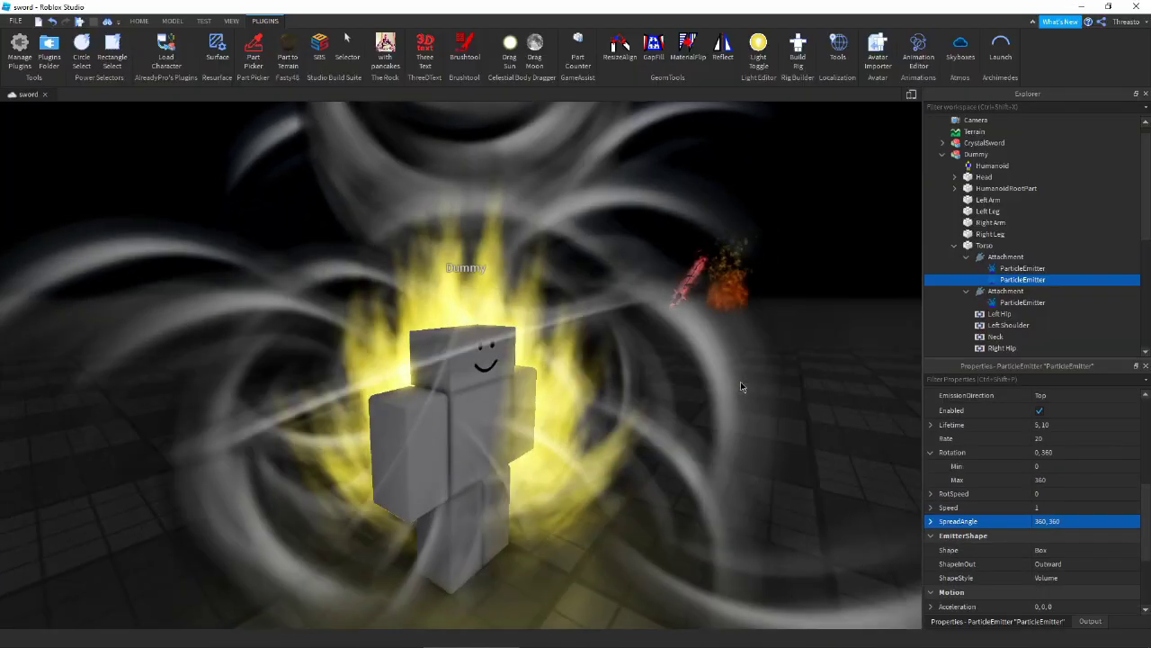
pyautogui.moveTo(742, 387); pyautogui.dragTo(737, 384, button='right')
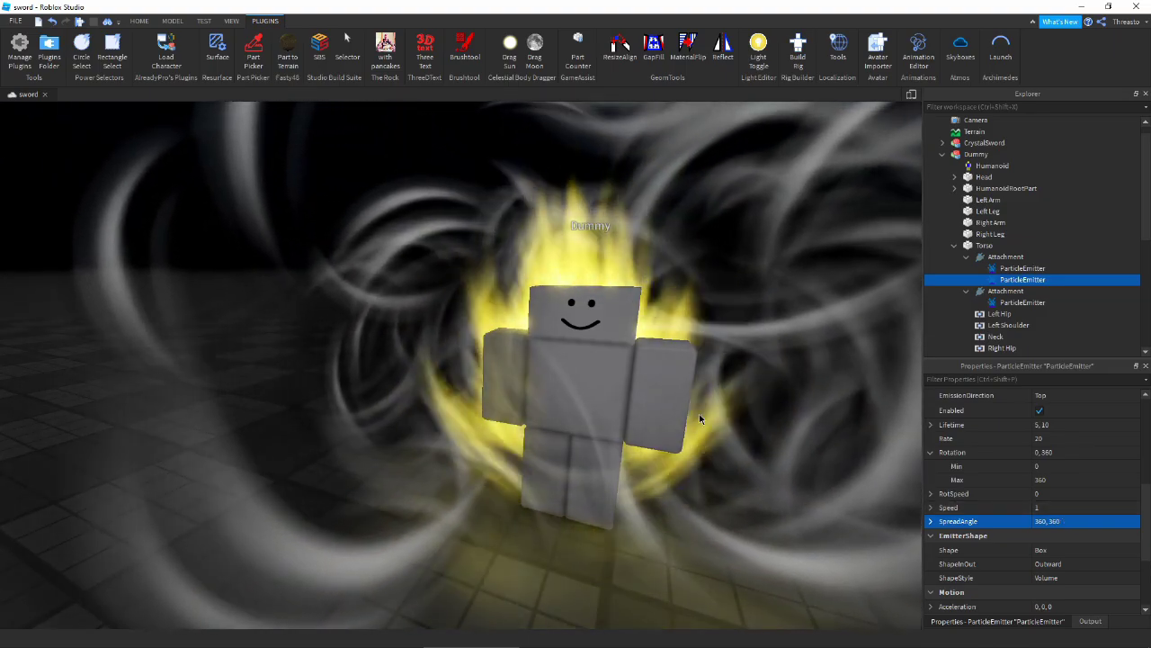
pyautogui.moveTo(699, 419); pyautogui.dragTo(756, 417, button='right')
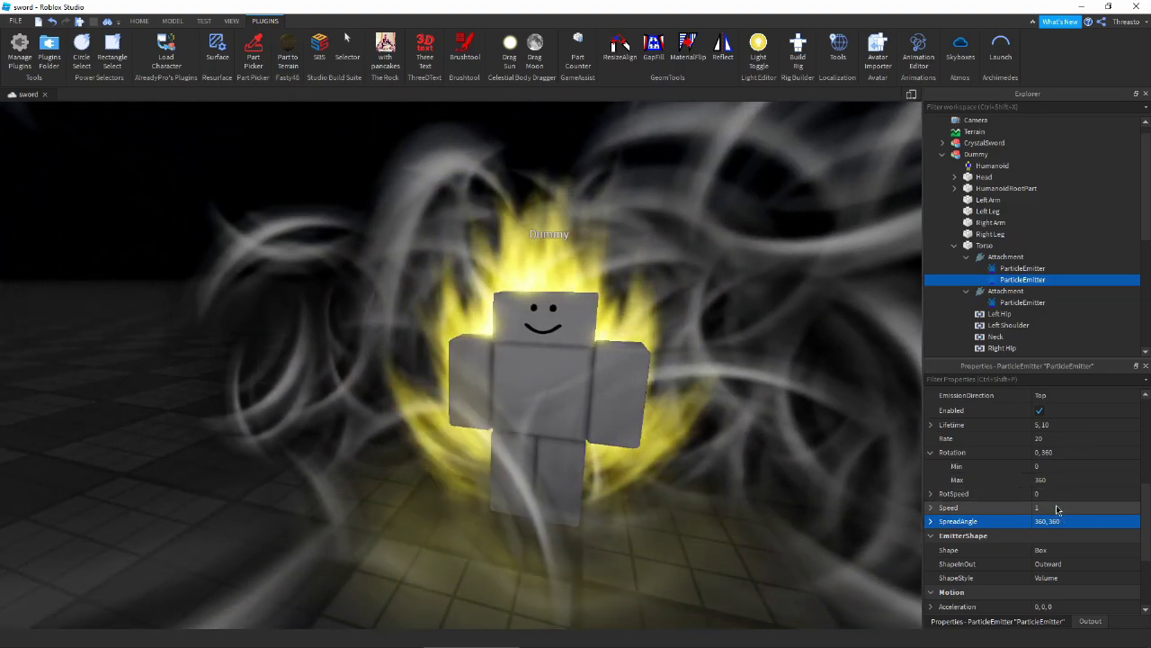
# Set the twirl emitter's Speed to 0
pyautogui.scroll(6, 1054, 491)
pyautogui.scroll(-5, 1048, 452)
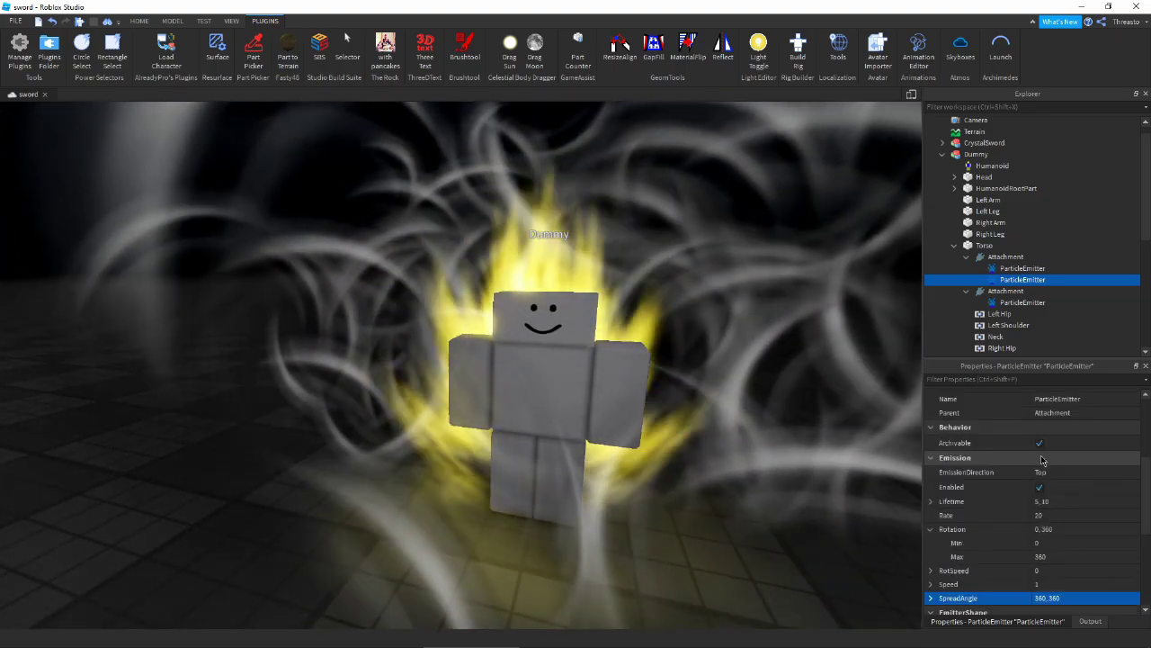
pyautogui.click(1047, 501)
pyautogui.write('0')
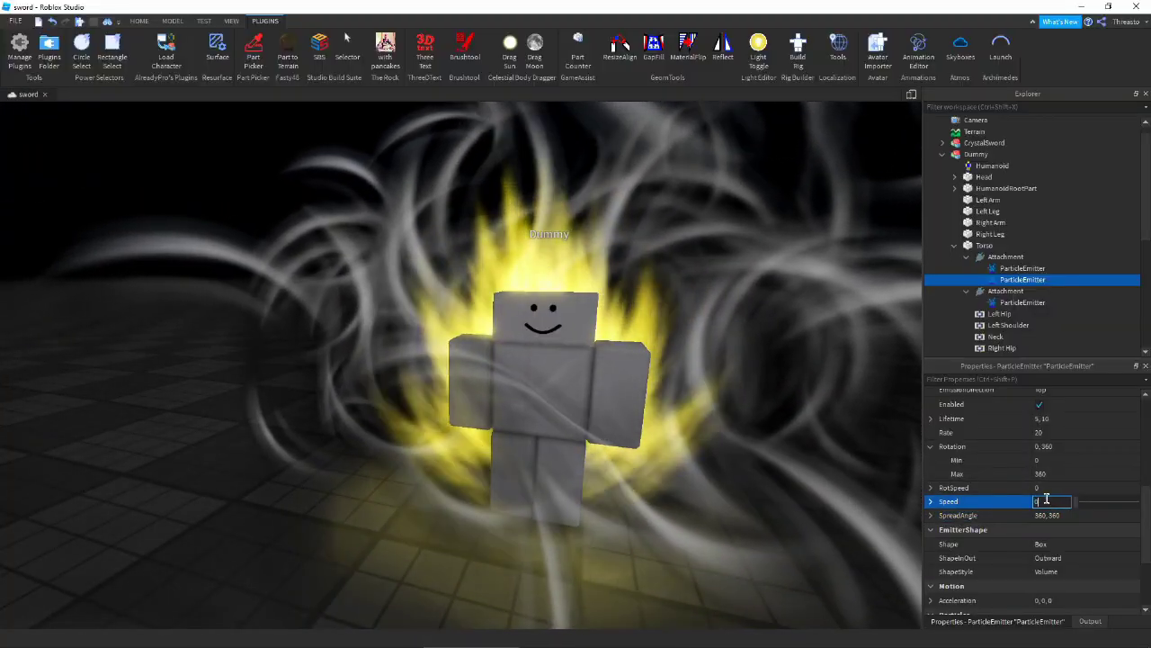
pyautogui.press('Return')
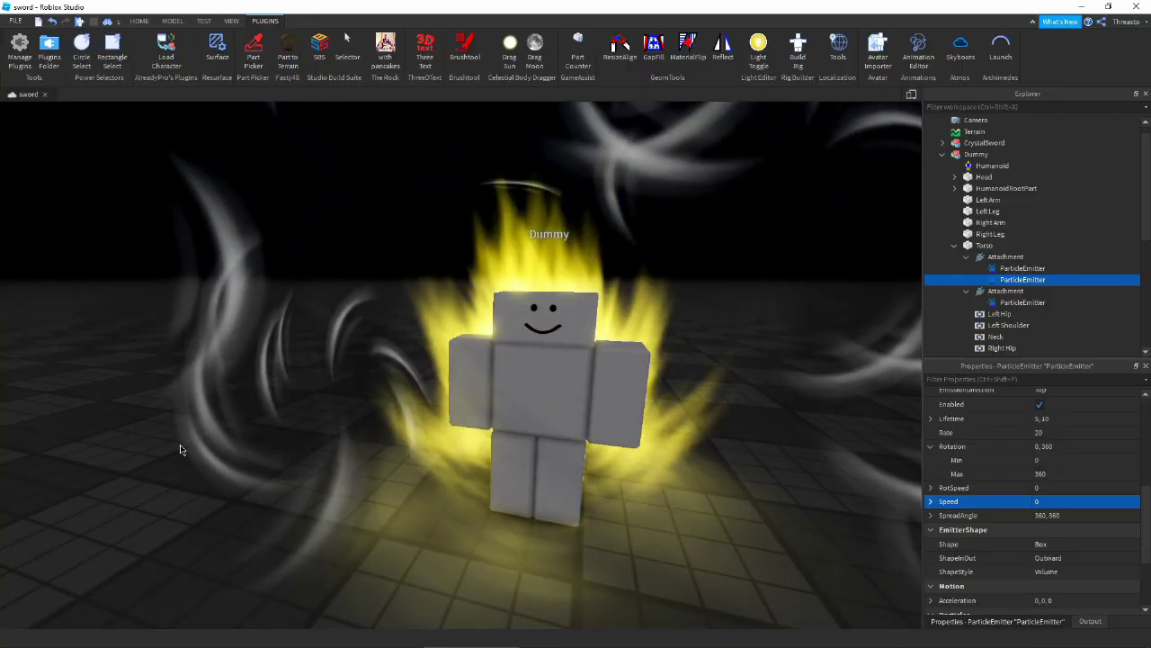
# Set the twirl emitter's Drag to 10 and check the swirls around the dummy
pyautogui.scroll(-3, 1059, 506)
pyautogui.click(1056, 511)
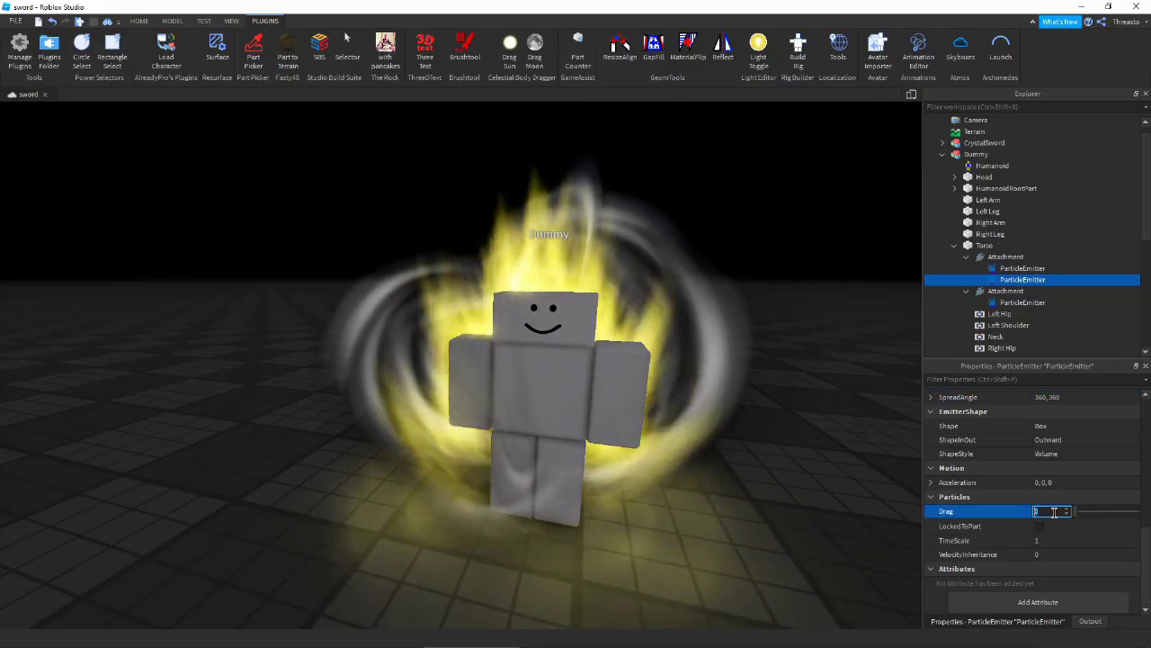
pyautogui.write('10')
pyautogui.press('Return')
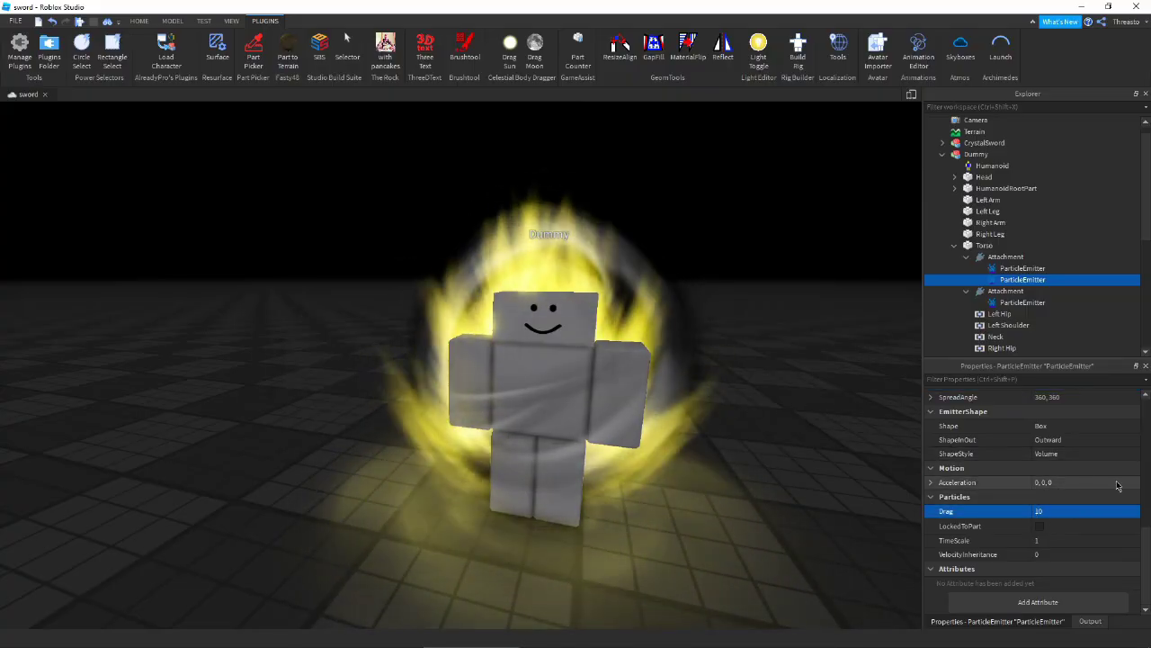
pyautogui.press('a')
pyautogui.moveTo(727, 445); pyautogui.dragTo(737, 445, button='right')
pyautogui.press('a')
pyautogui.press('d')
# Set the twirl emitter's ZOffset to 3
pyautogui.scroll(8, 1082, 515)
pyautogui.click(1053, 522)
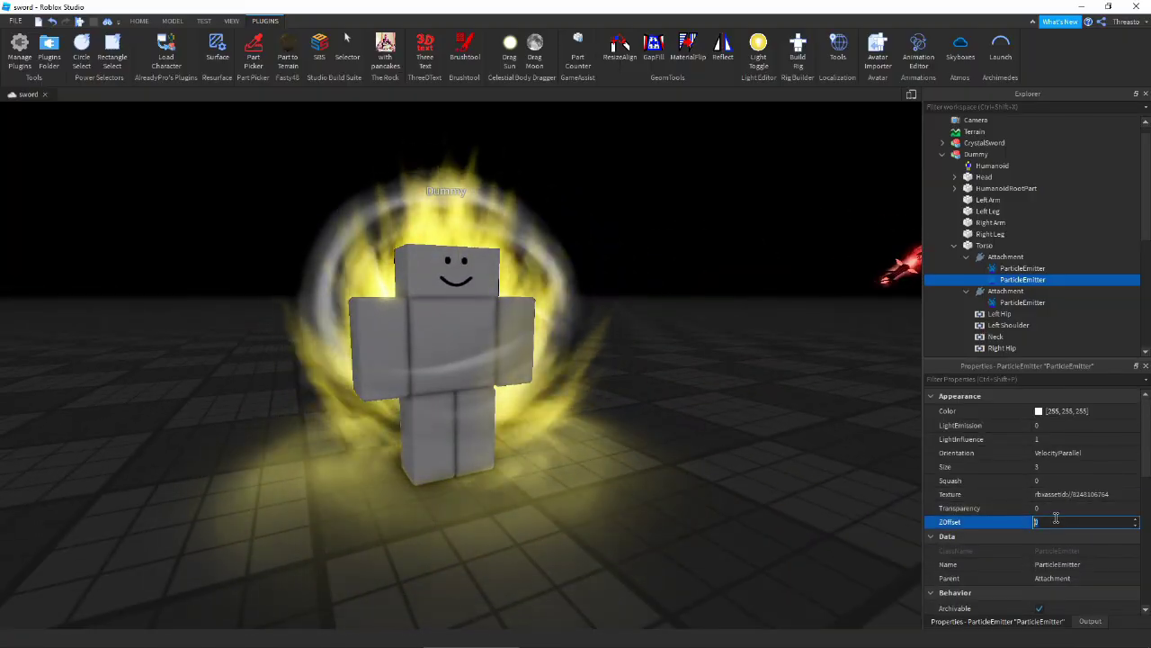
pyautogui.write('3')
pyautogui.press('Return')
pyautogui.scroll(3, 541, 345)
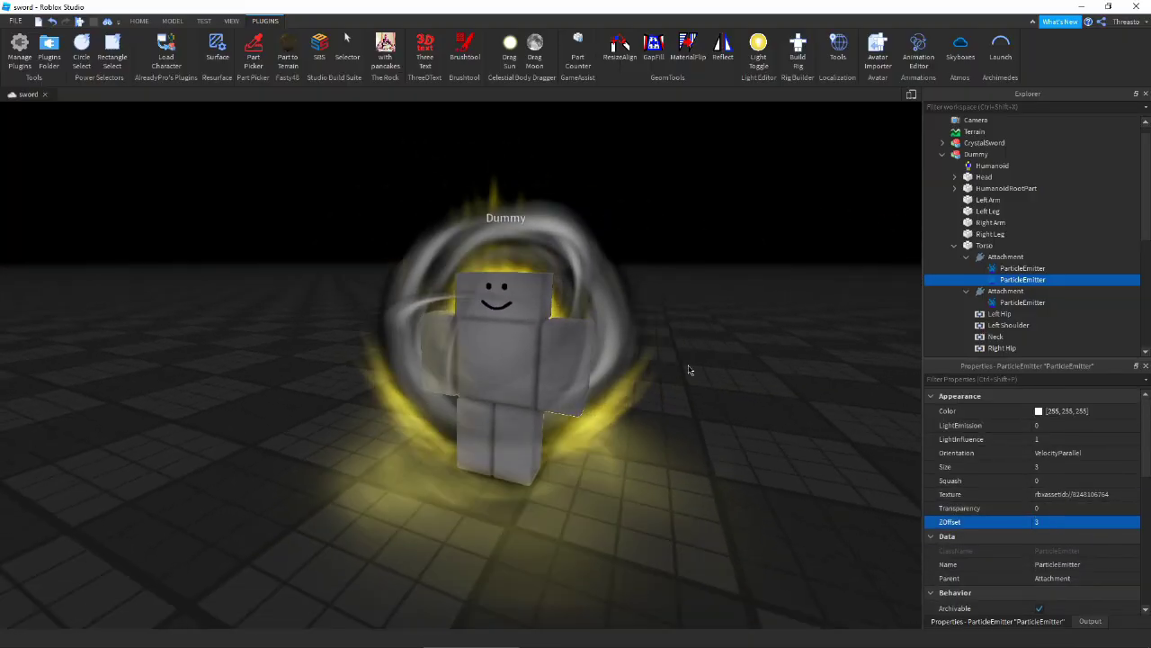
# Shape the twirl emitter's Transparency curve with both ends at 1 and two lower keypoints between them, leaving the particles partly transparent mid-life
pyautogui.click(1106, 509)
pyautogui.click(1130, 508)
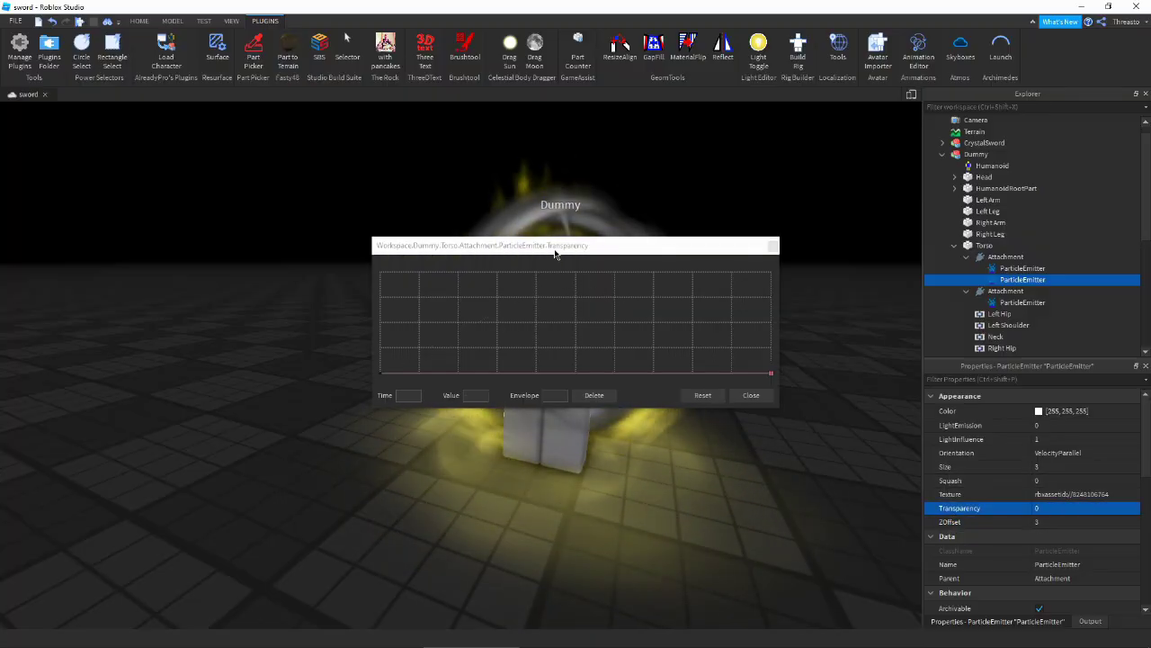
pyautogui.moveTo(555, 255); pyautogui.dragTo(499, 481)
pyautogui.moveTo(324, 598); pyautogui.dragTo(323, 498)
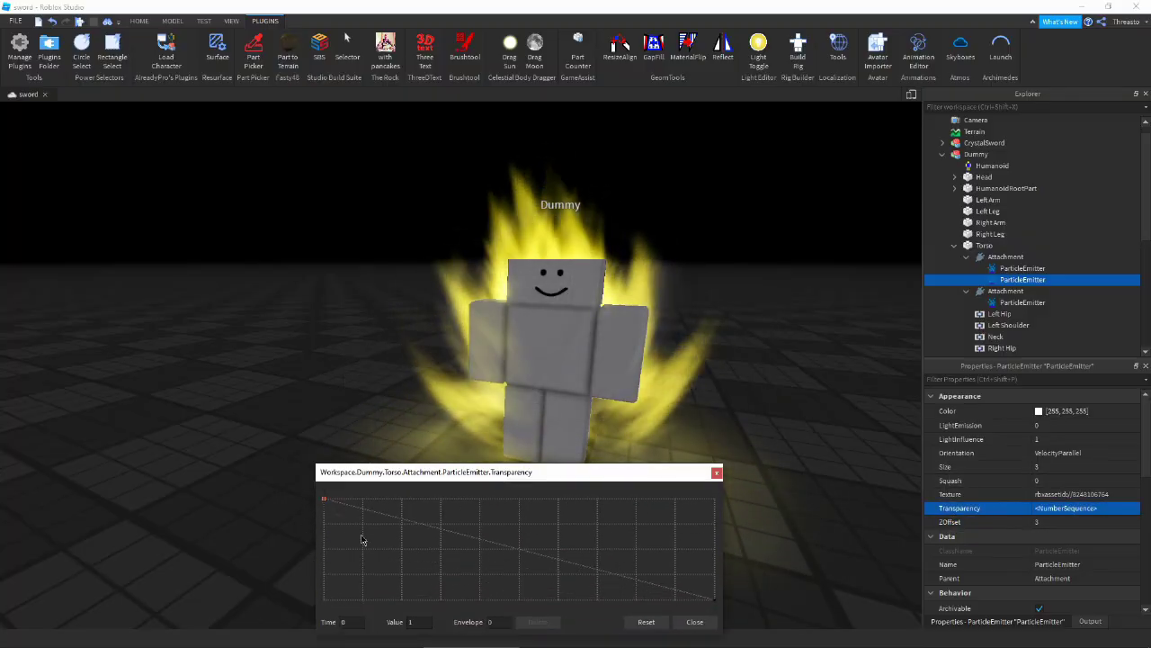
pyautogui.click(399, 564)
pyautogui.moveTo(557, 564); pyautogui.dragTo(610, 564)
pyautogui.click(715, 601)
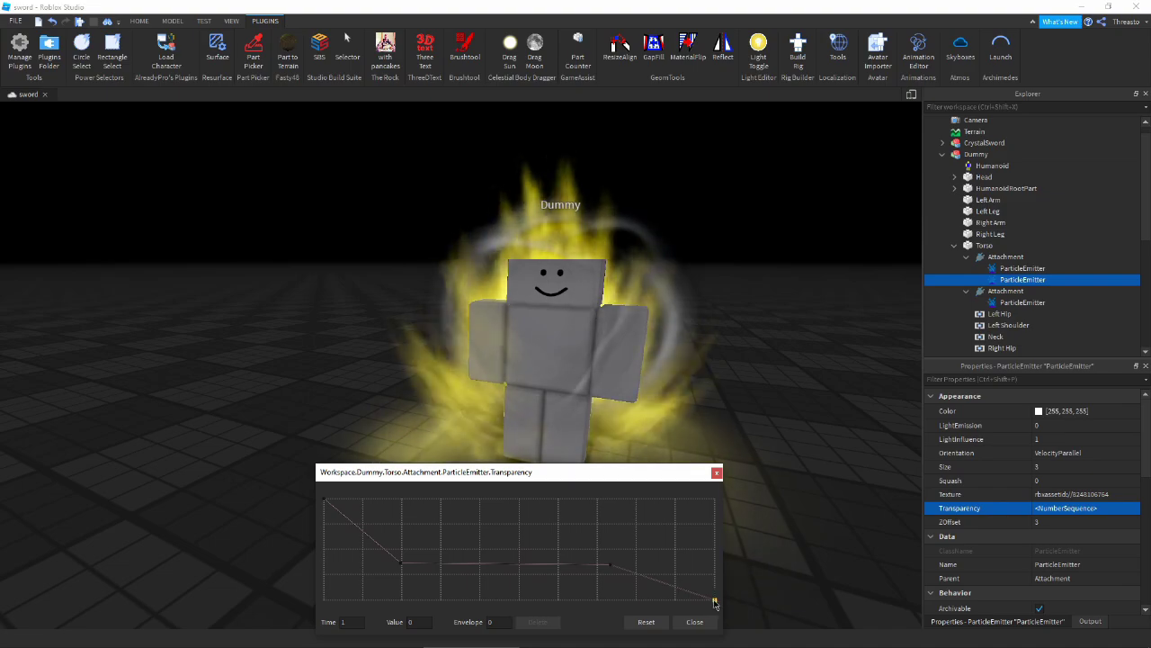
pyautogui.click(694, 621)
# Set the twirl emitter's Size to 4 and raise the Transparency curve's two middle keypoints to about 0.6
pyautogui.click(1085, 467)
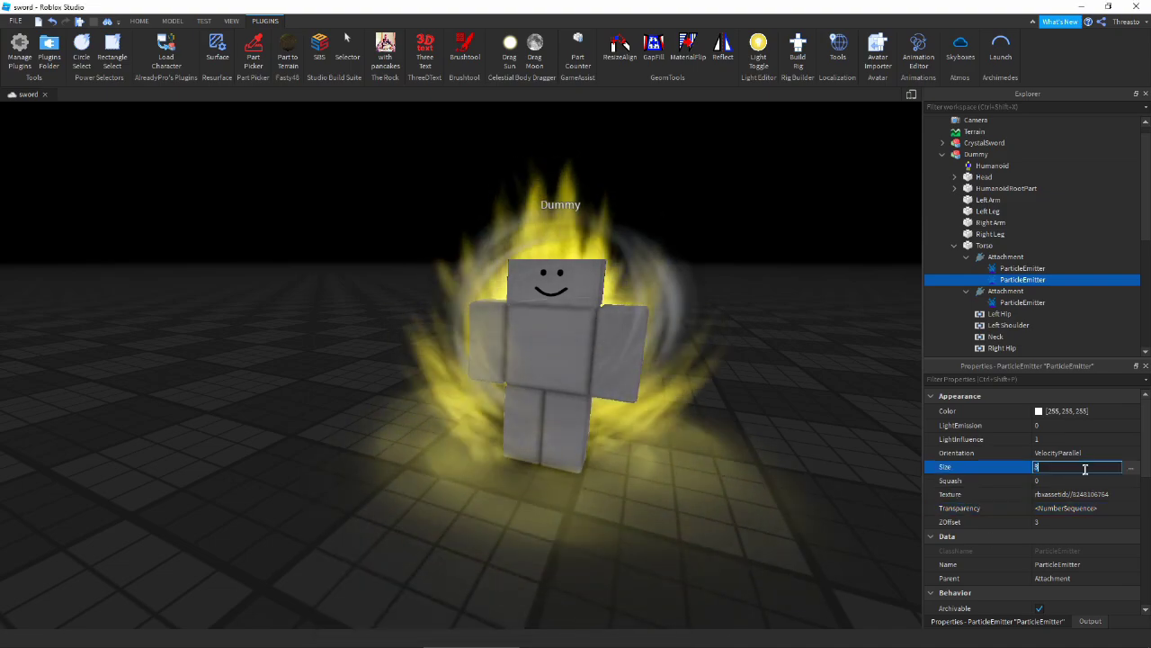
pyautogui.write('4')
pyautogui.click(1066, 507)
pyautogui.click(1131, 507)
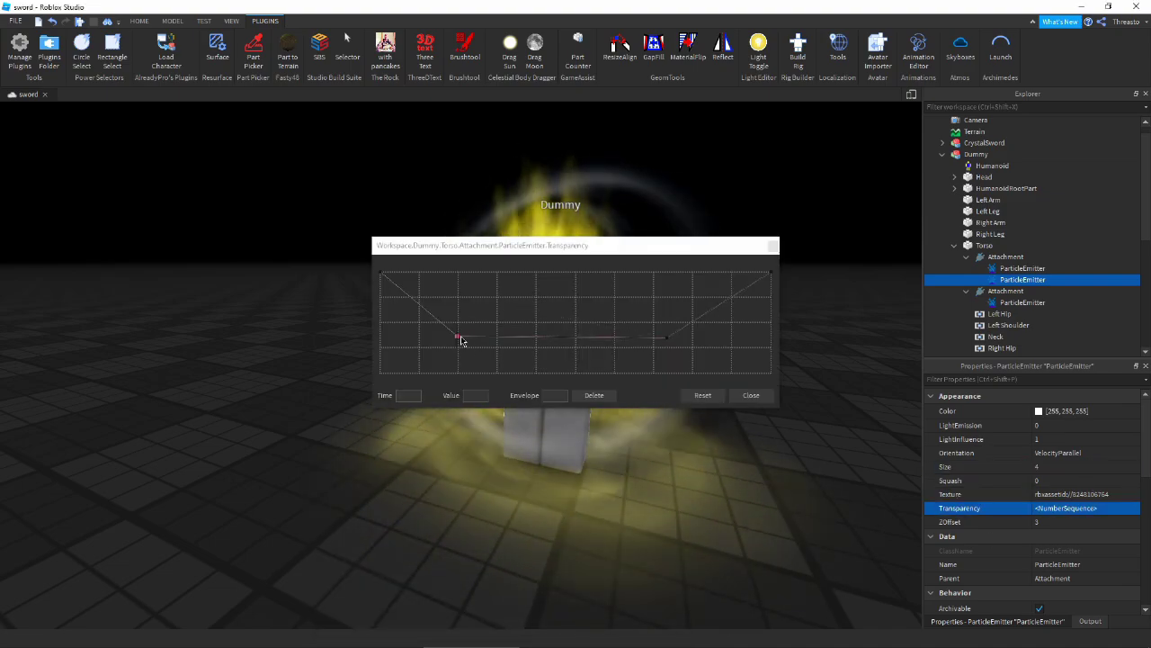
pyautogui.moveTo(459, 339); pyautogui.dragTo(457, 306)
pyautogui.click(666, 341)
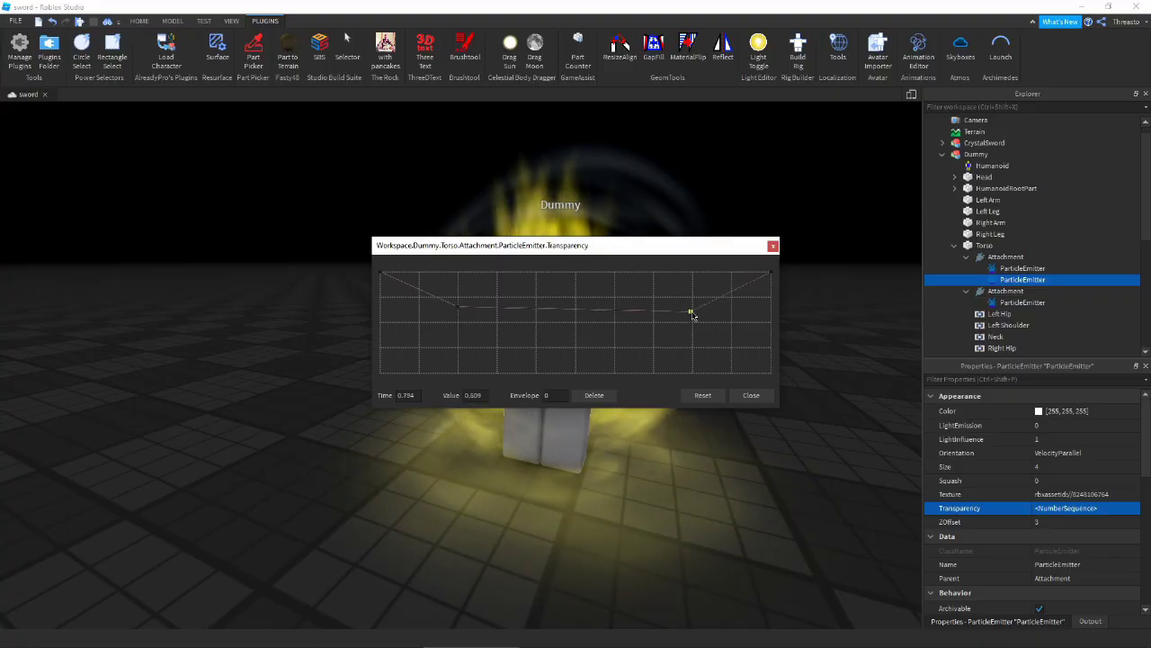
pyautogui.click(766, 396)
# Try a RotSpeed of 360 on the twirl emitter, inspect the spin around the dummy, and reduce it to 180
pyautogui.scroll(-3, 1061, 465)
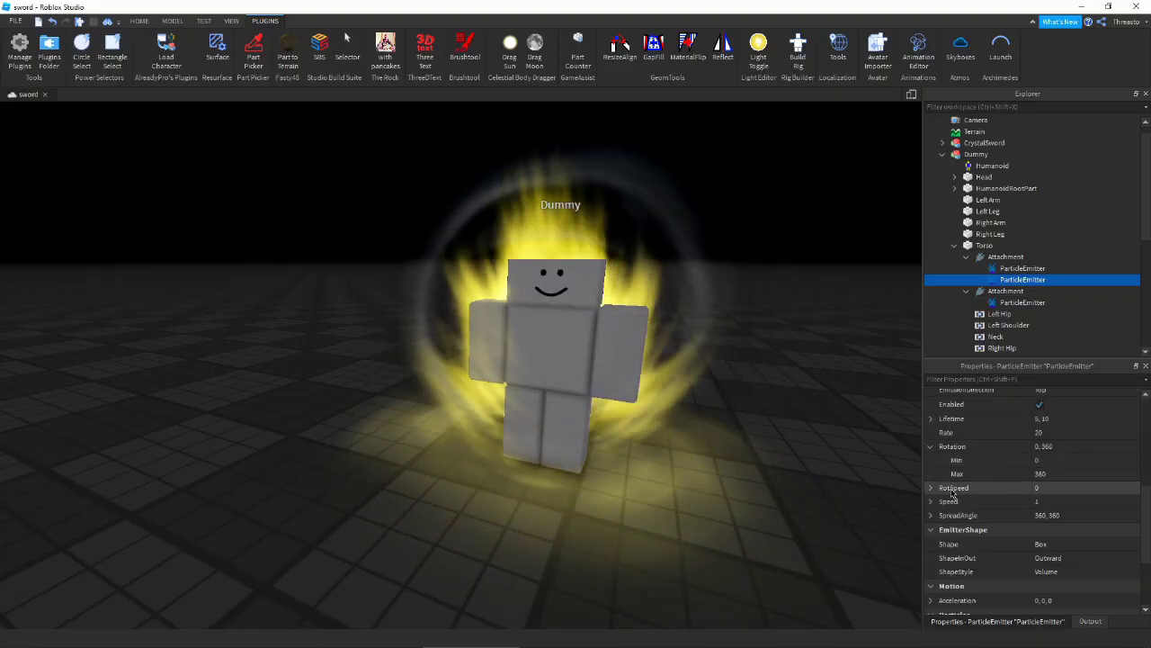
pyautogui.click(933, 488)
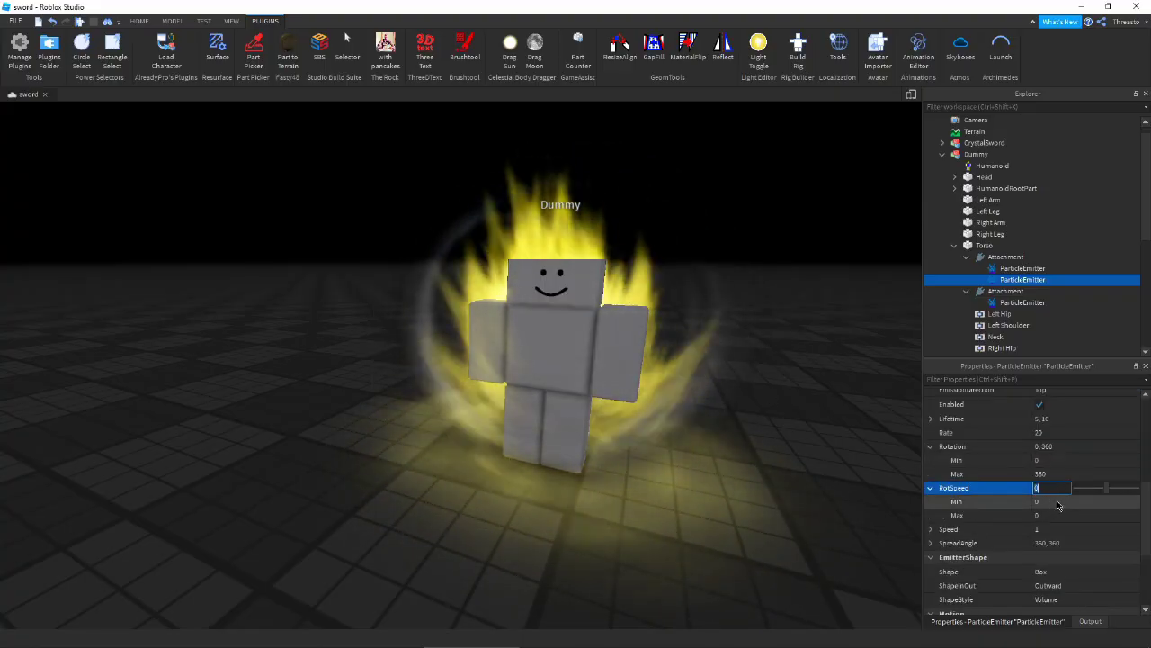
pyautogui.write('360')
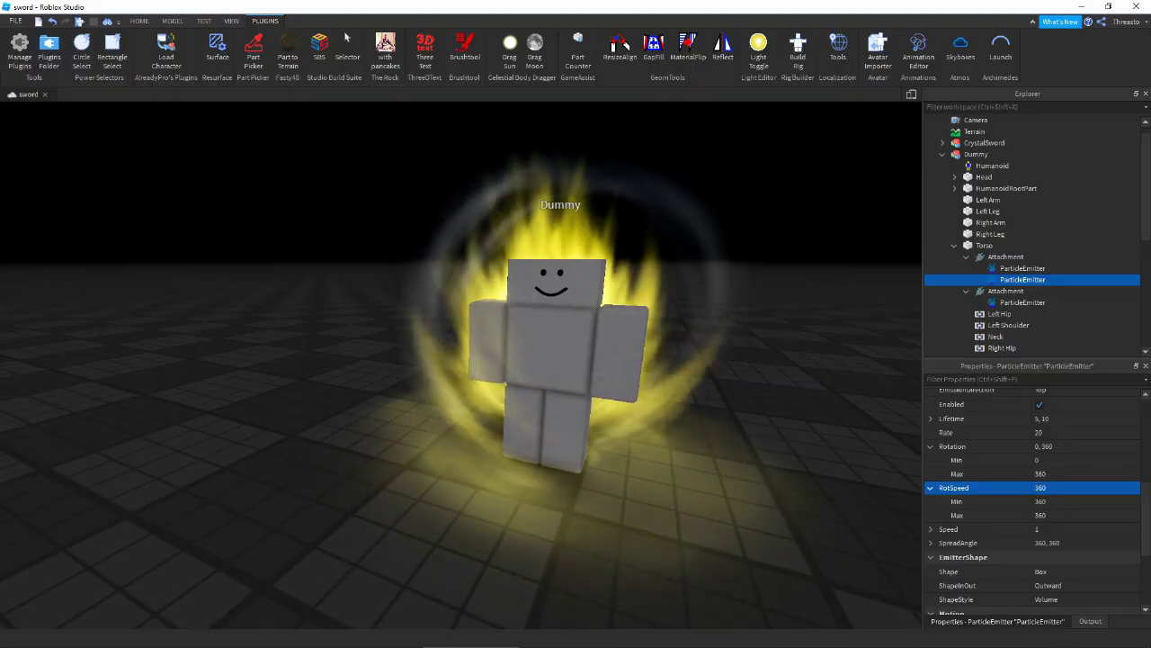
pyautogui.press('Return')
pyautogui.moveTo(788, 407); pyautogui.dragTo(809, 416, button='right')
pyautogui.press('w')
pyautogui.press('a')
pyautogui.press('s')
pyautogui.press('a')
pyautogui.press('d')
pyautogui.press('s')
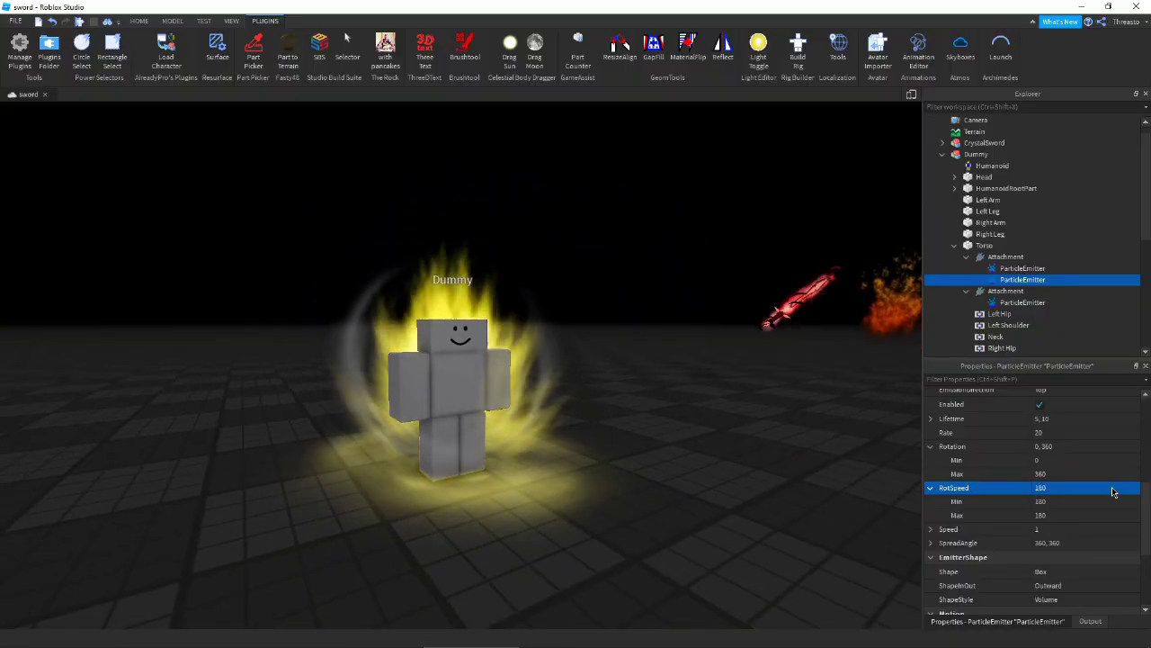
# Apply the ground glow emitter's colour 255, 243, 110 to the twirl emitter and set its LightEmission to 1
pyautogui.press('d')
pyautogui.moveTo(669, 435); pyautogui.dragTo(669, 434, button='right')
pyautogui.press('w')
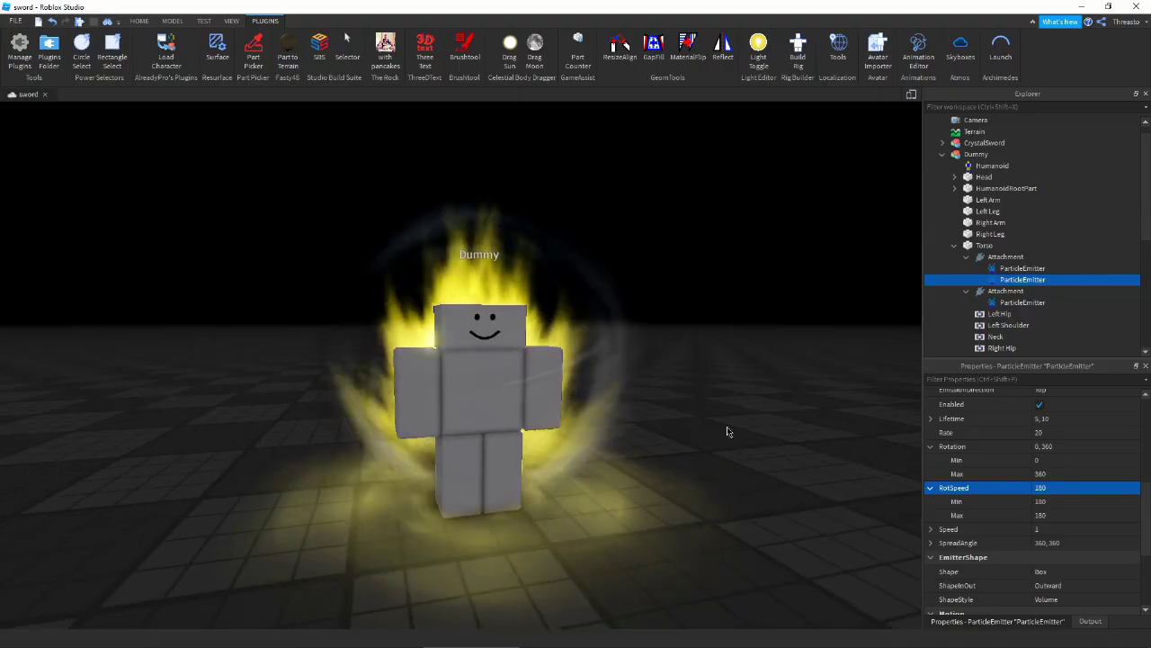
pyautogui.click(1012, 302)
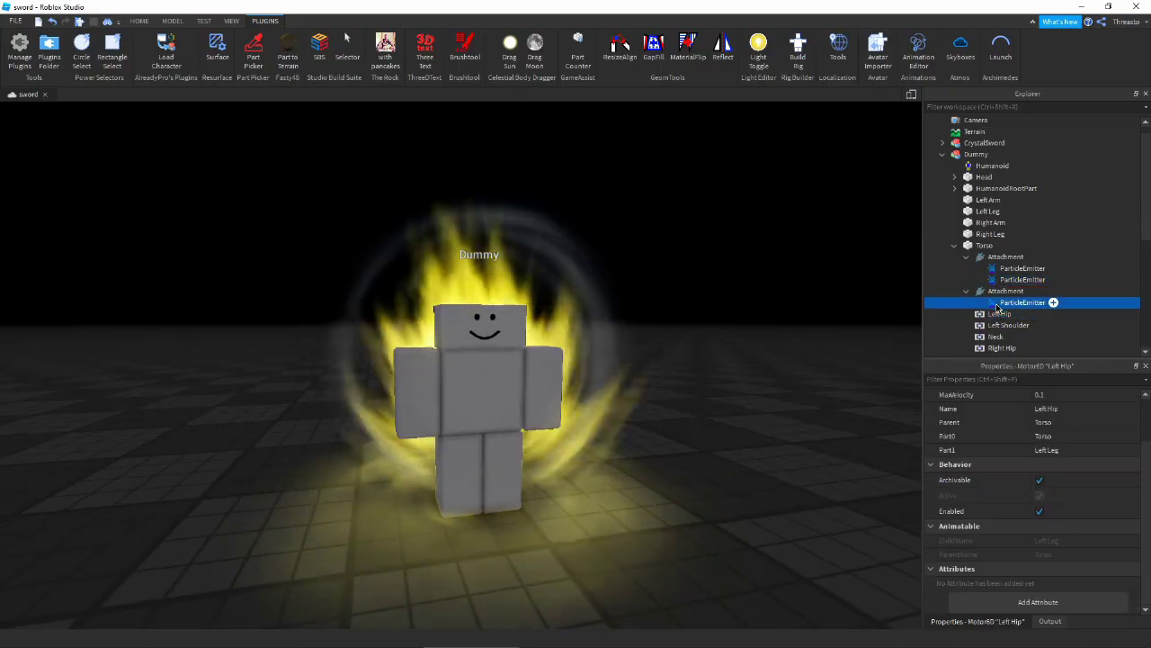
pyautogui.click(1039, 428)
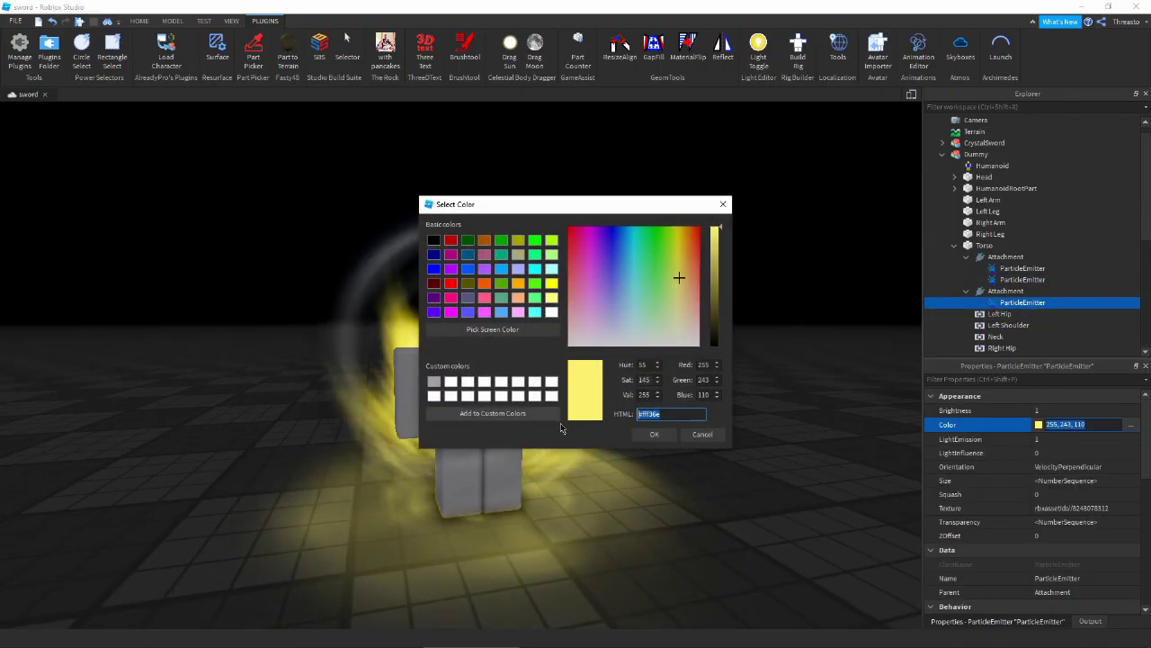
pyautogui.click(654, 434)
pyautogui.click(1041, 429)
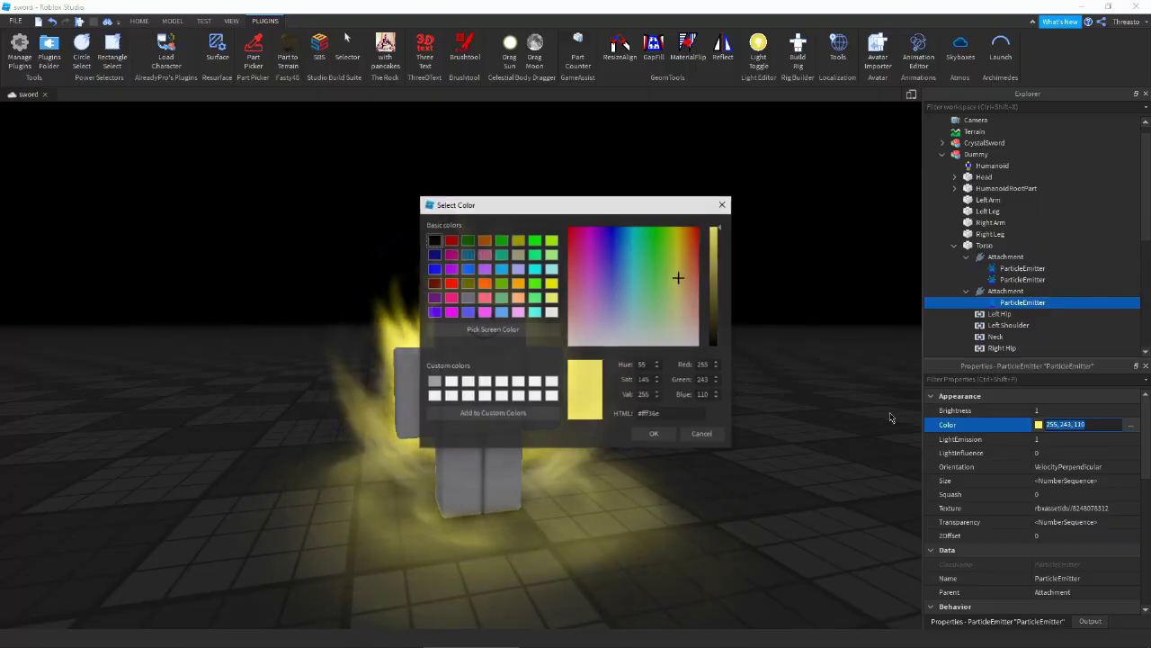
pyautogui.click(651, 433)
pyautogui.click(1011, 279)
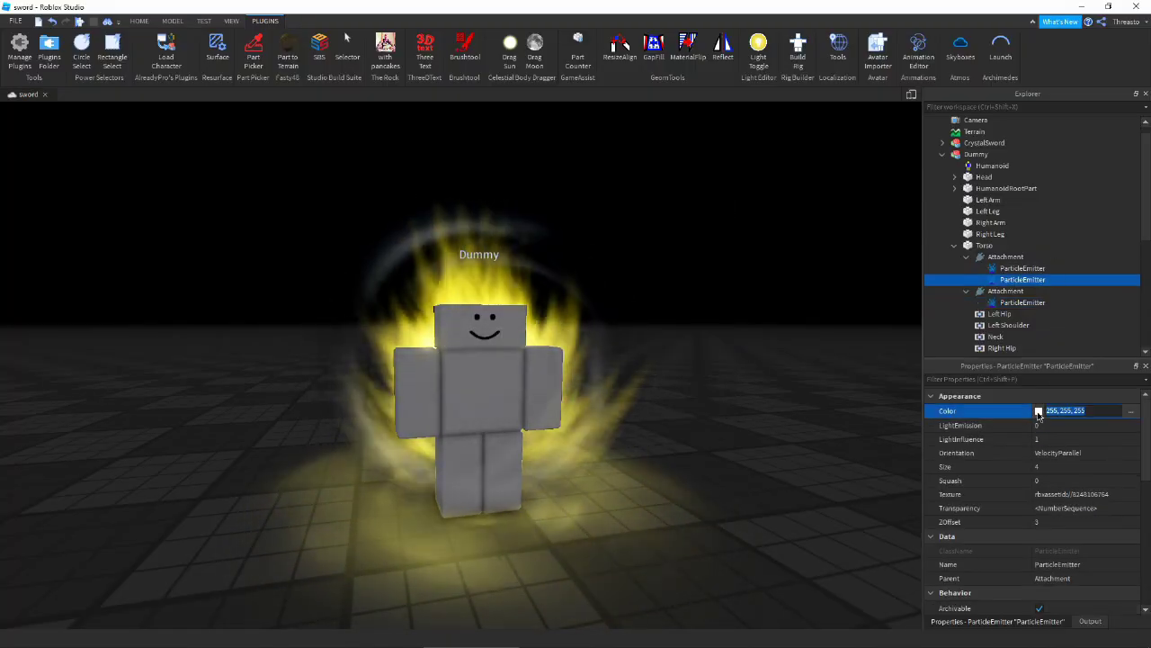
pyautogui.click(654, 435)
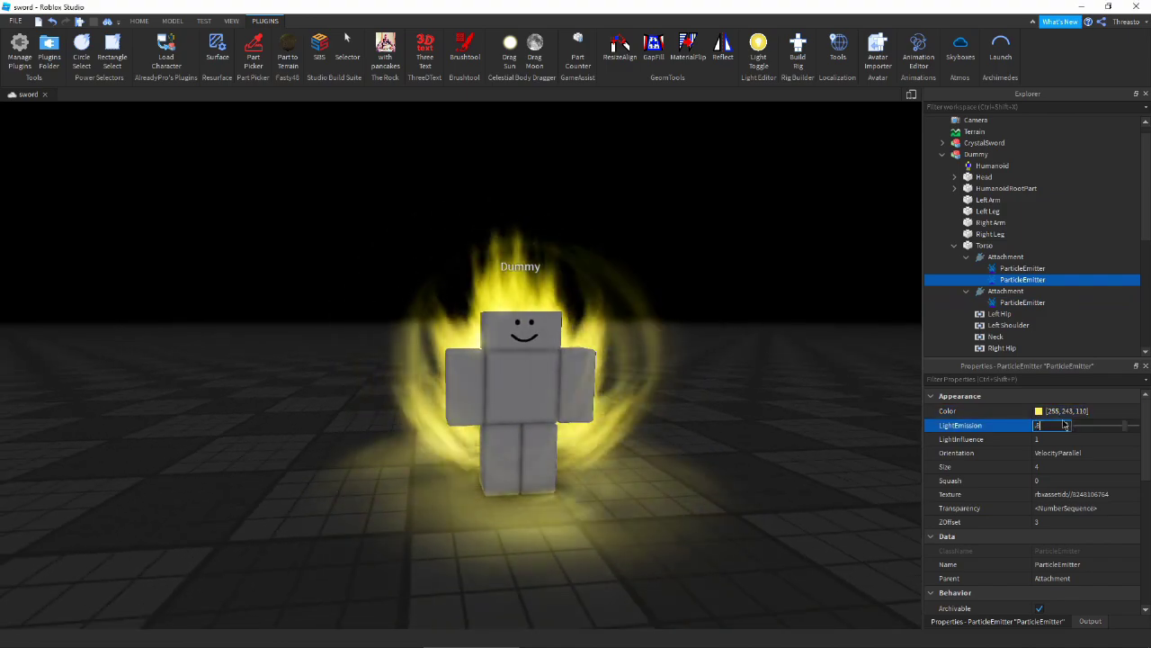
pyautogui.moveTo(782, 335); pyautogui.dragTo(782, 336, button='right')
pyautogui.moveTo(841, 362); pyautogui.dragTo(800, 322, button='middle')
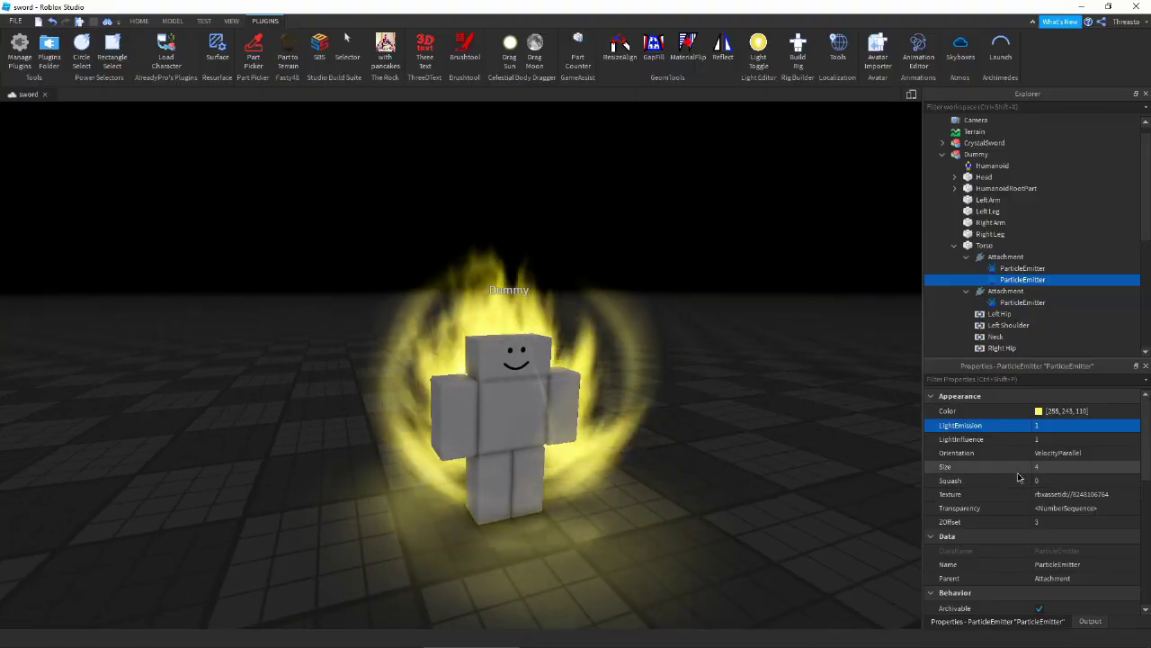
# Lighten the twirl emitter's colour to a pale yellow of 255, 252, 164
pyautogui.click(1042, 412)
pyautogui.moveTo(633, 205); pyautogui.dragTo(768, 359)
pyautogui.moveTo(828, 434); pyautogui.dragTo(826, 457)
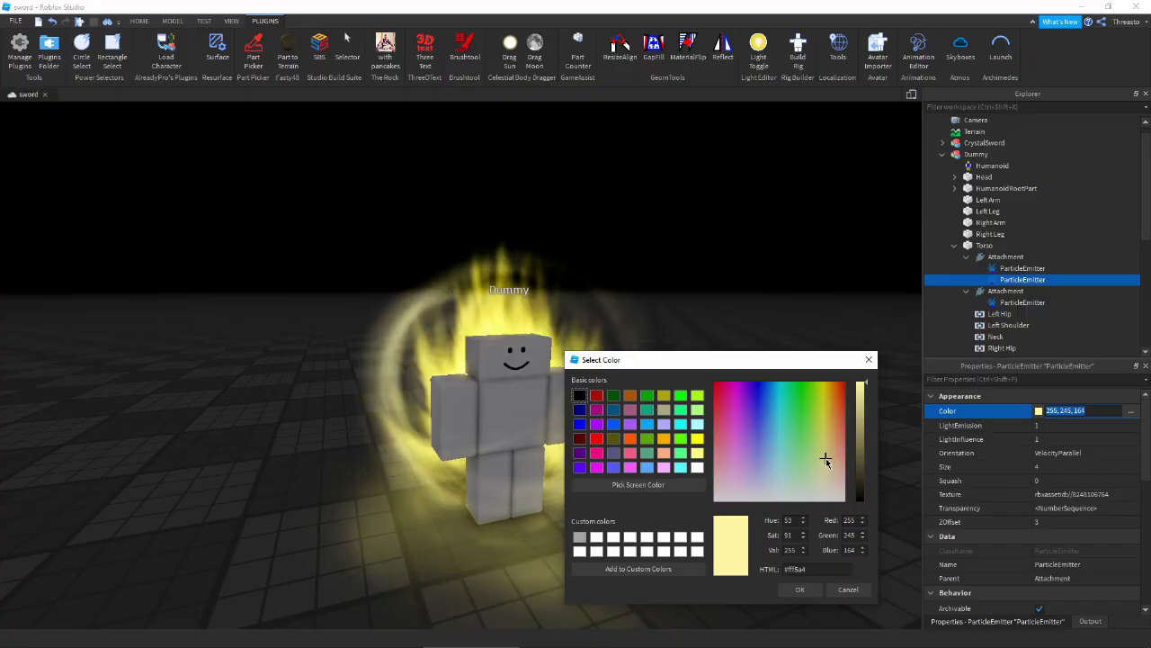
pyautogui.click(803, 591)
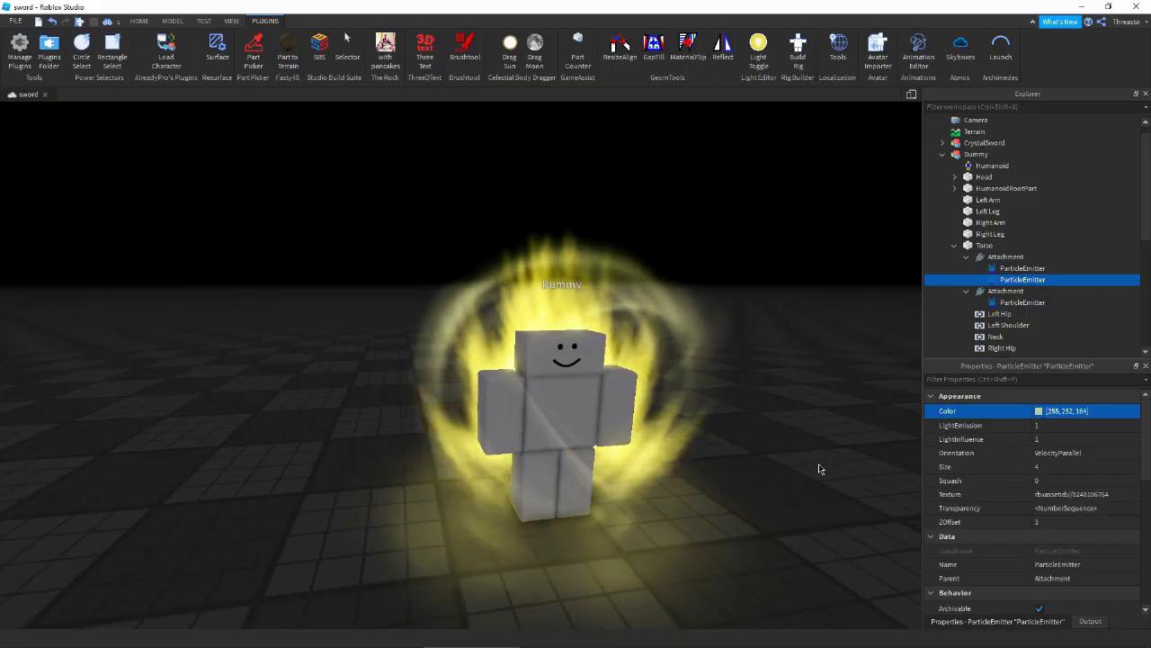
# Edit the twirl emitter's Size curve to a value of about 3.65 with an envelope of 1
pyautogui.click(1131, 468)
pyautogui.moveTo(579, 252); pyautogui.dragTo(644, 409)
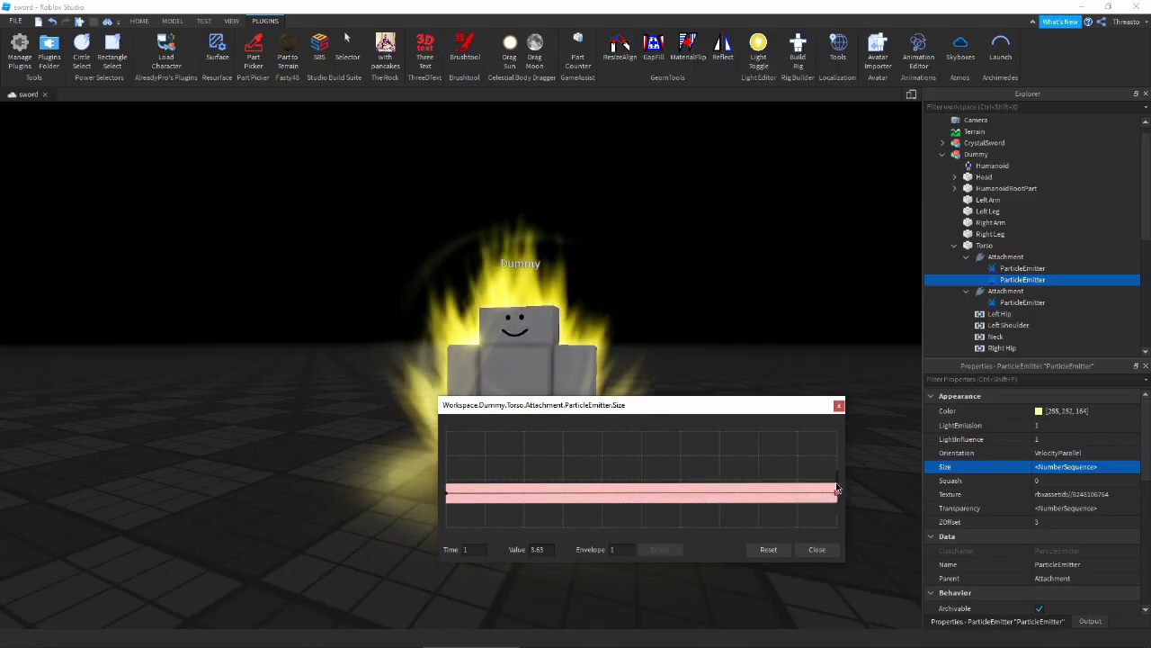
pyautogui.click(818, 550)
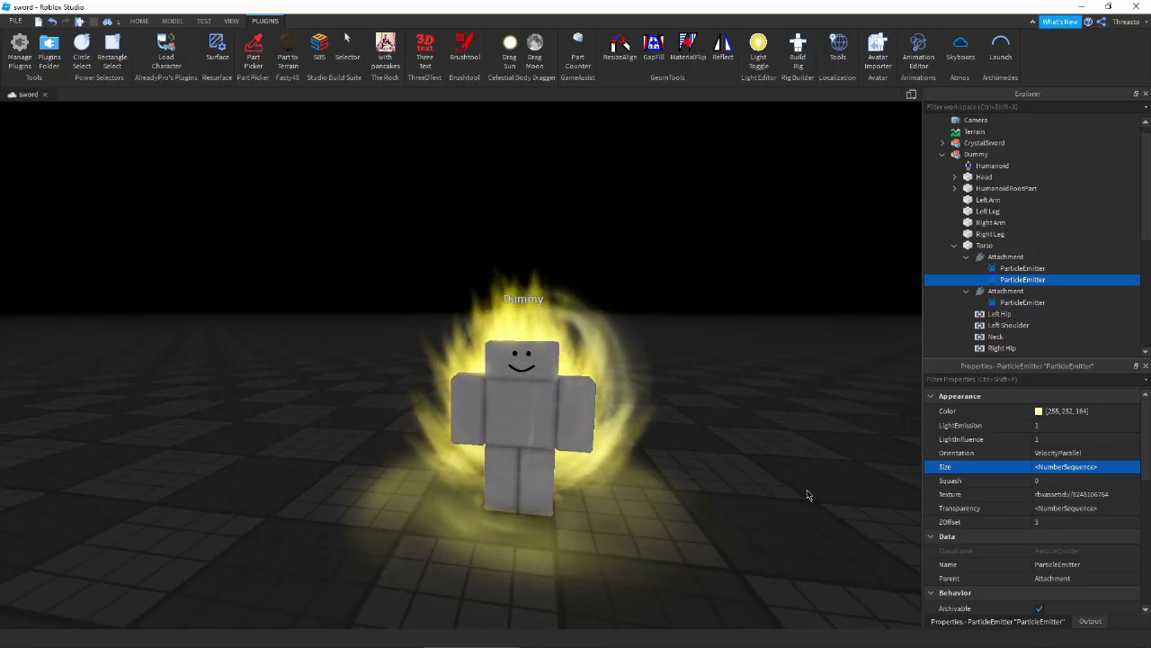
# Inspect the twirl emitter's Transparency curve and close it
pyautogui.click(1111, 508)
pyautogui.click(1134, 507)
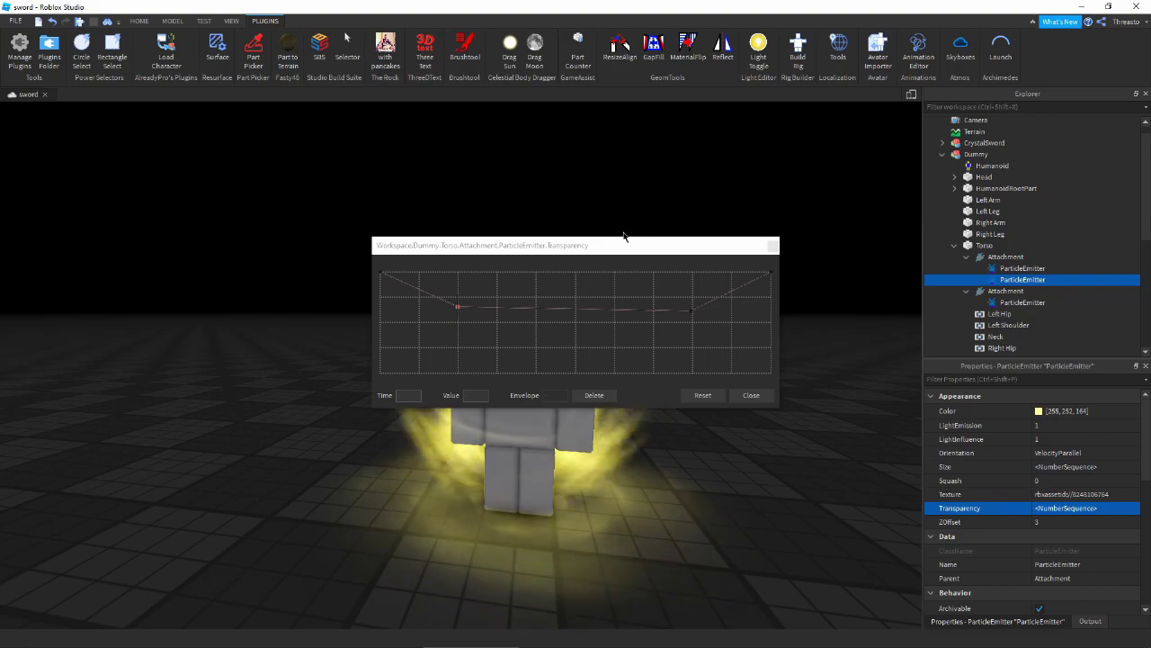
pyautogui.moveTo(628, 246); pyautogui.dragTo(832, 441)
pyautogui.click(953, 587)
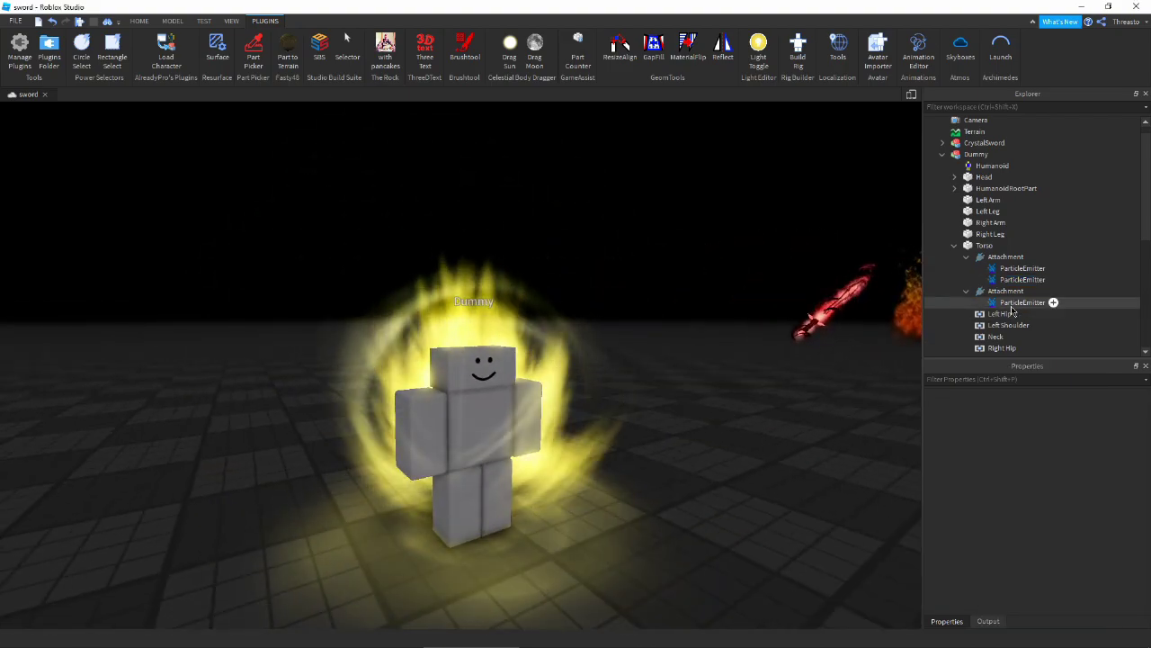
# Compare the ground glow emitter's ZOffset, set the twirl emitter's ZOffset to 0 and inspect the aura around the dummy
pyautogui.click(1034, 302)
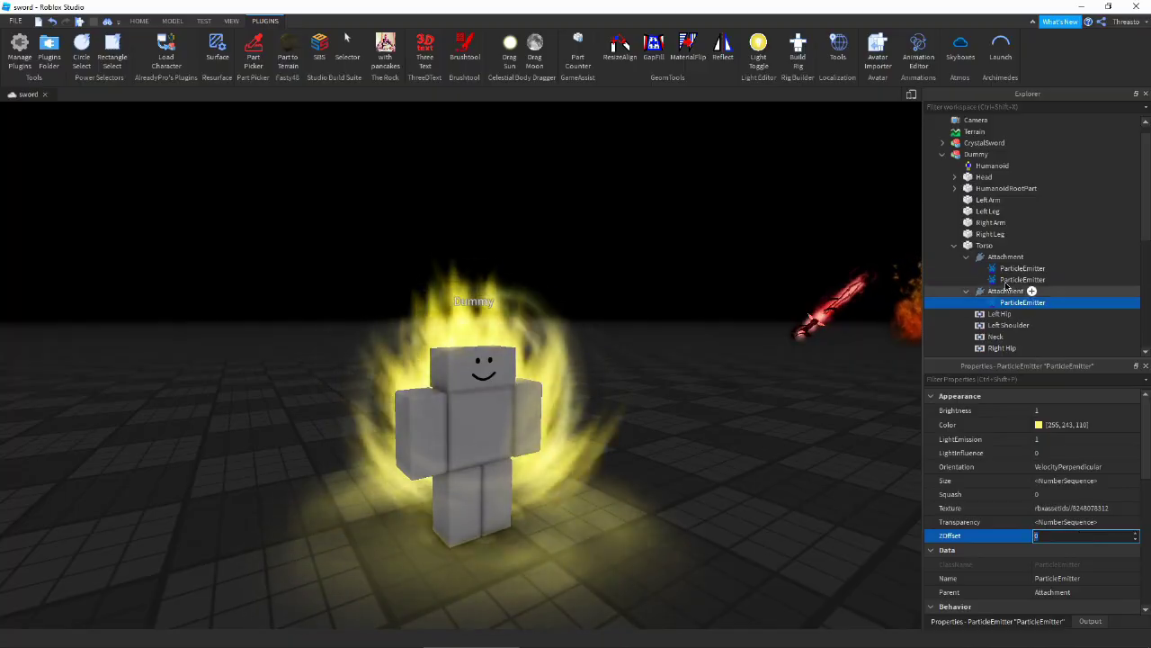
pyautogui.click(1022, 279)
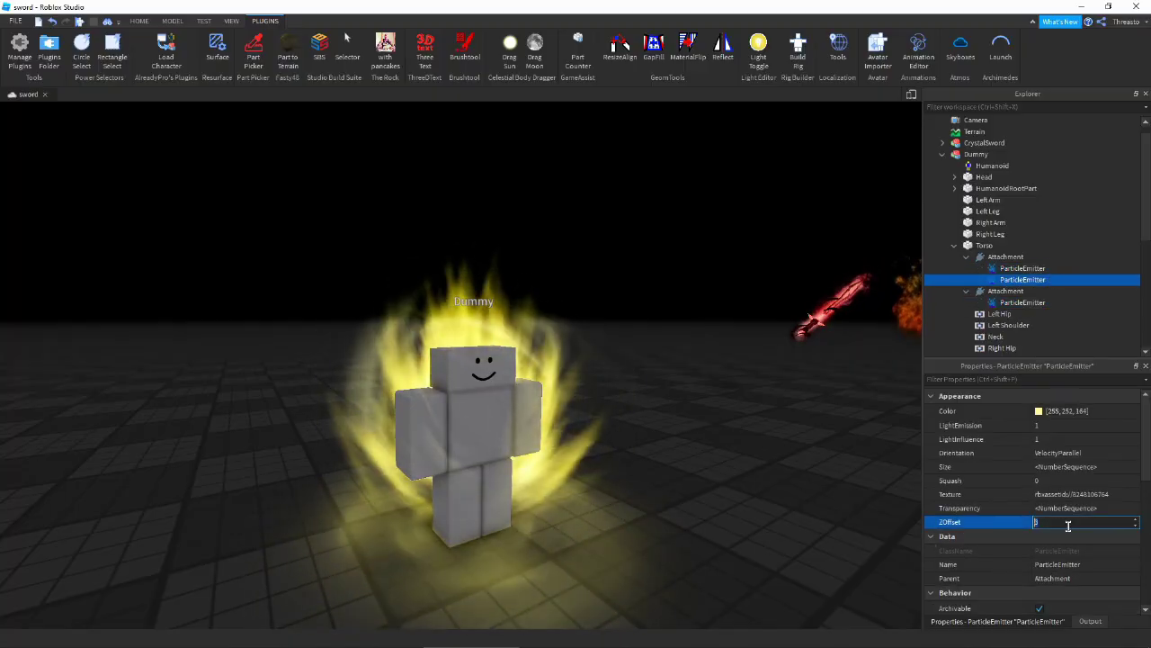
pyautogui.moveTo(666, 441); pyautogui.dragTo(664, 442, button='right')
pyautogui.scroll(2, 664, 442)
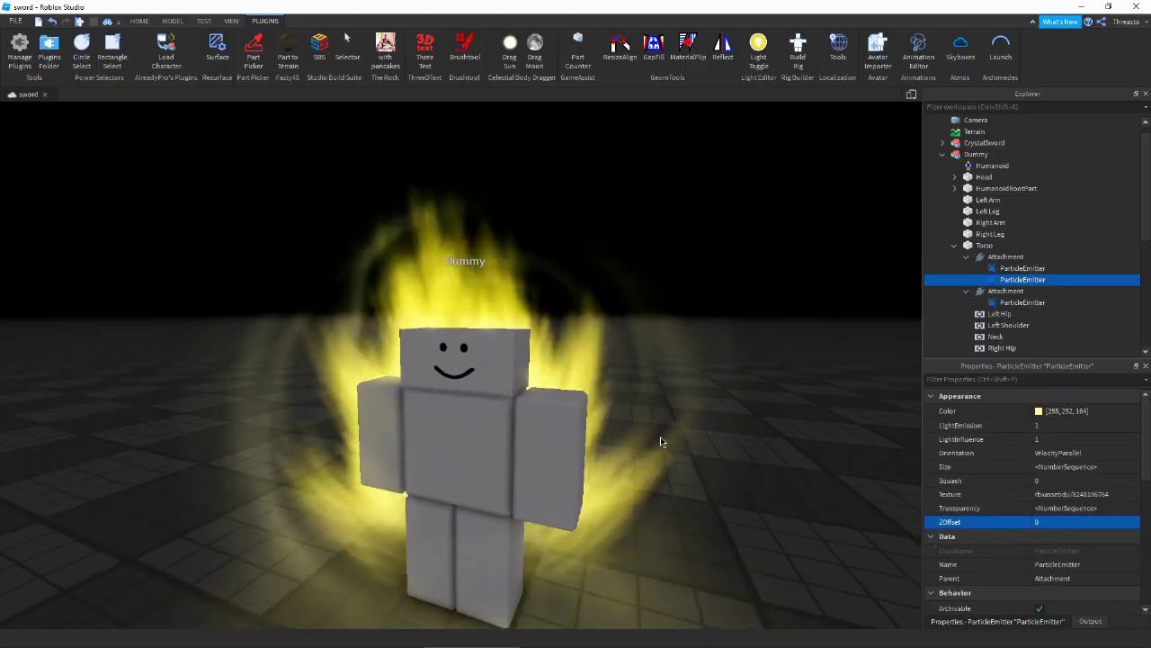
pyautogui.scroll(-2, 735, 396)
pyautogui.scroll(-2, 732, 390)
pyautogui.moveTo(732, 390); pyautogui.dragTo(732, 391, button='right')
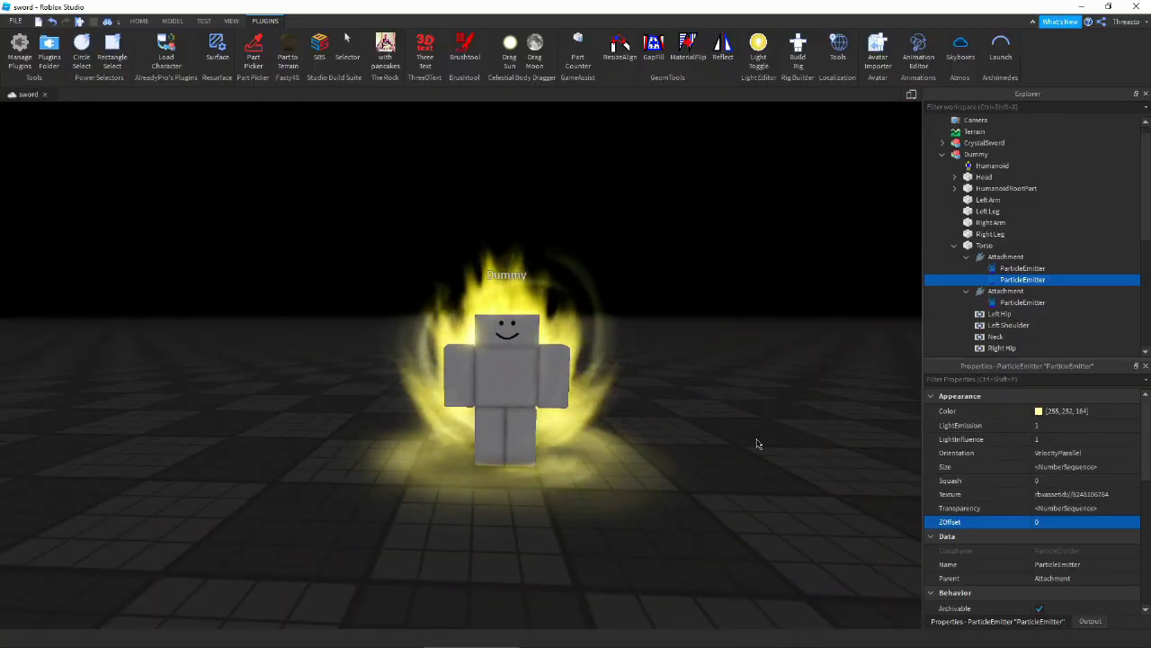
# Set the twirl emitter's RotSpeed to 500
pyautogui.moveTo(757, 440); pyautogui.dragTo(755, 439, button='right')
pyautogui.scroll(-6, 1030, 450)
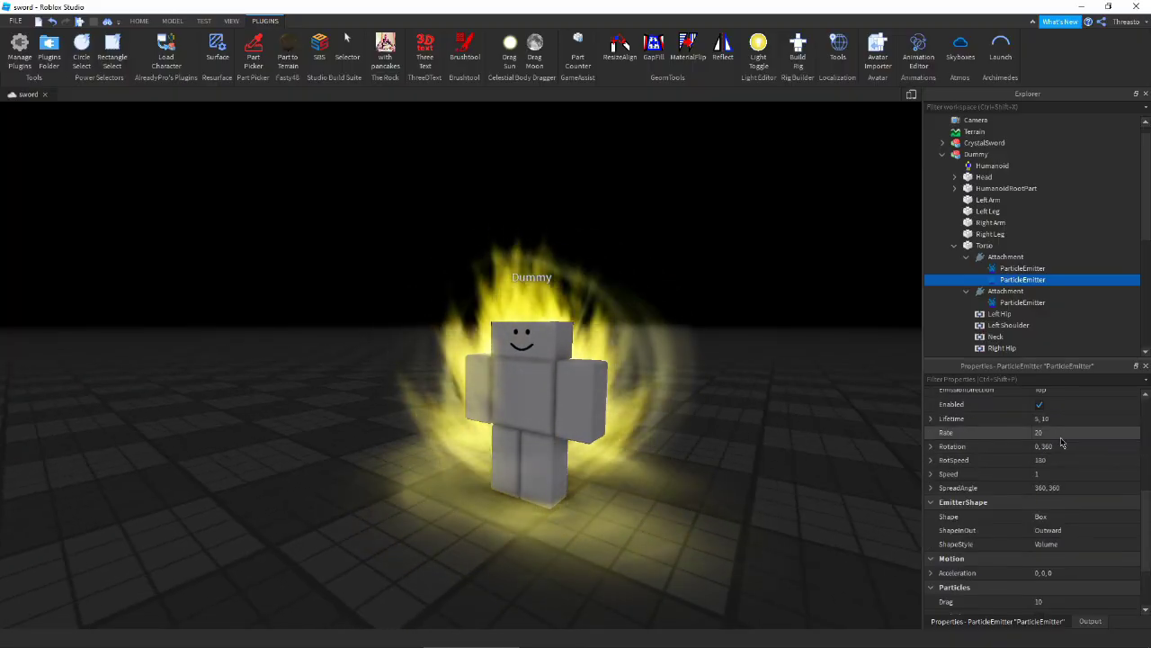
pyautogui.click(1054, 460)
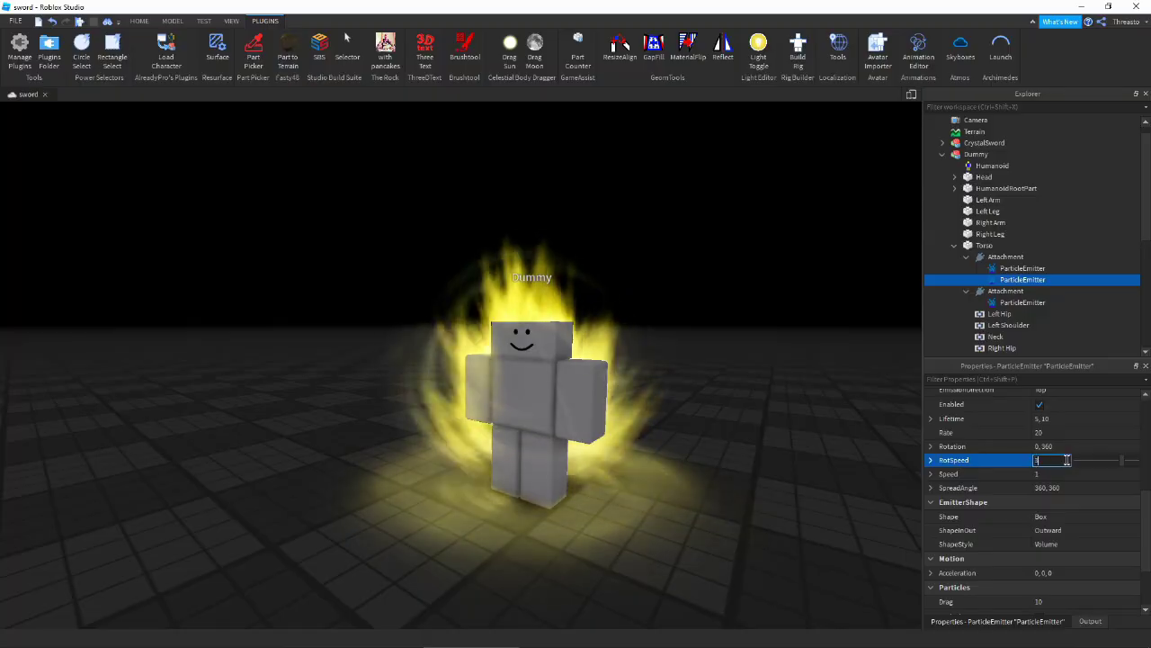
pyautogui.press('BackSpace')
pyautogui.write('500')
pyautogui.press('Return')
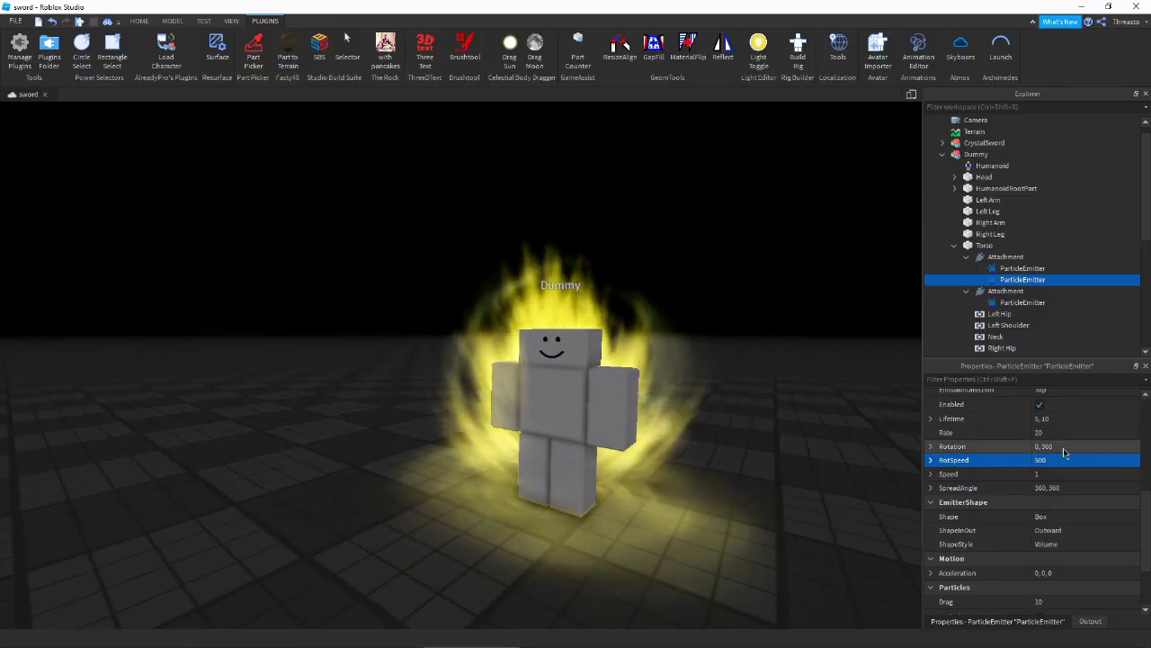
# Reduce the twirl emitter's Rate to 10, lower it further to 5, and inspect the aura
pyautogui.click(1054, 433)
pyautogui.write('10')
pyautogui.press('Return')
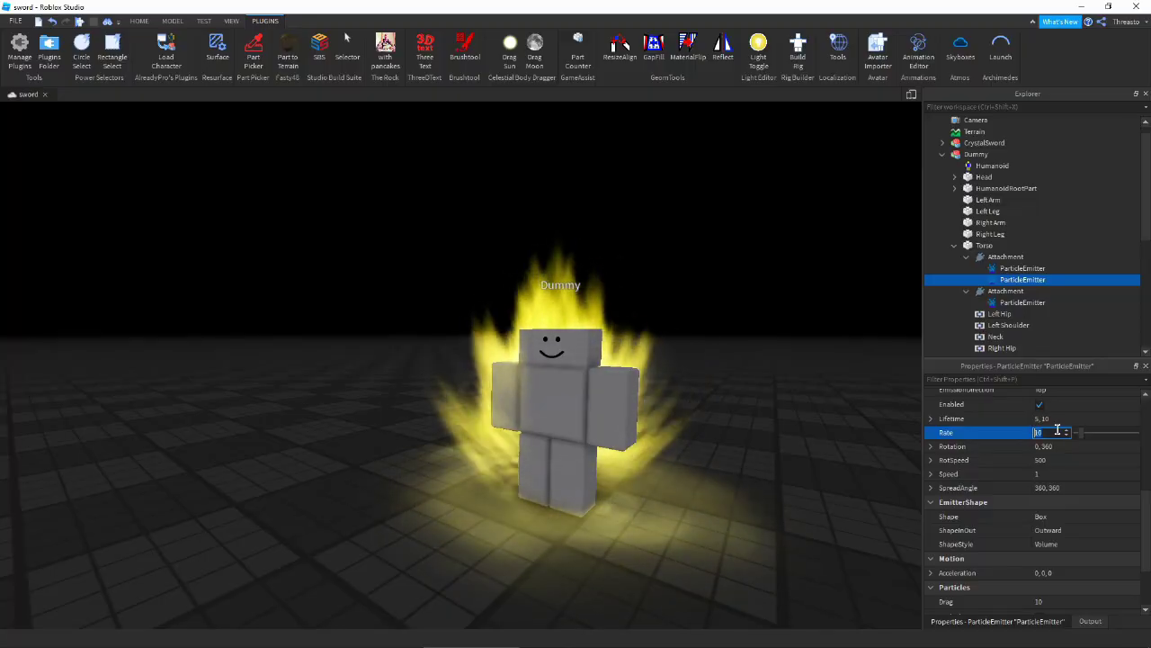
pyautogui.write('5')
pyautogui.press('Return')
pyautogui.moveTo(786, 352); pyautogui.dragTo(823, 369, button='right')
# Try a Lifetime of 5 on the twirl emitter, reduce it to 1, and inspect the aura from several angles
pyautogui.scroll(6, 1049, 483)
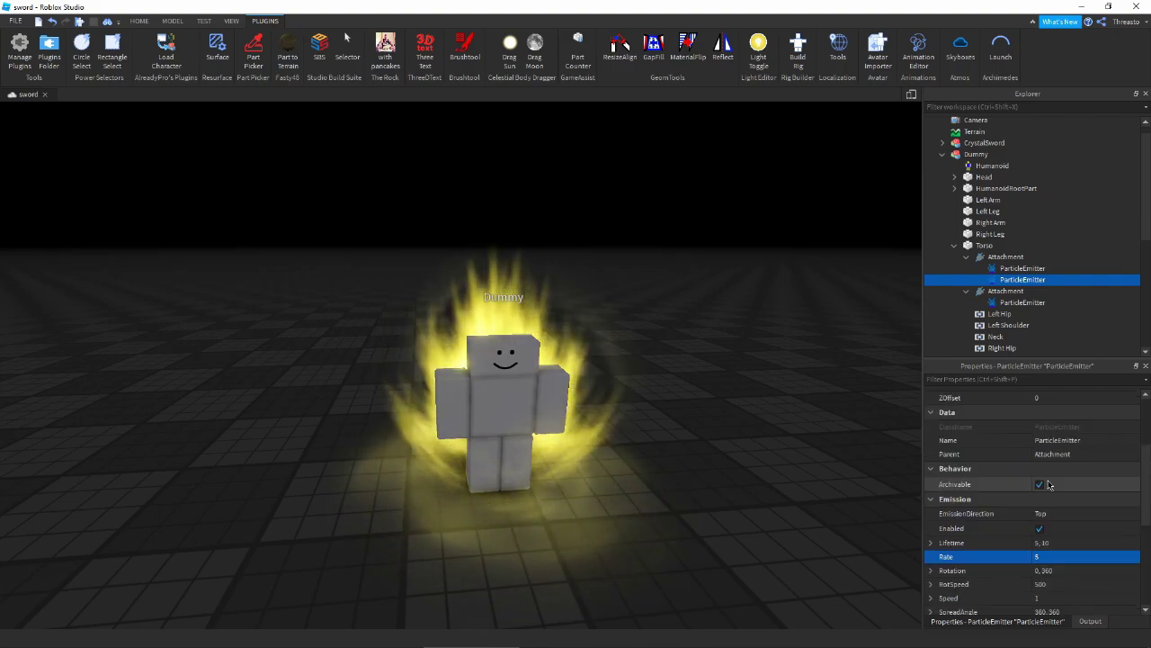
pyautogui.scroll(-3, 1049, 483)
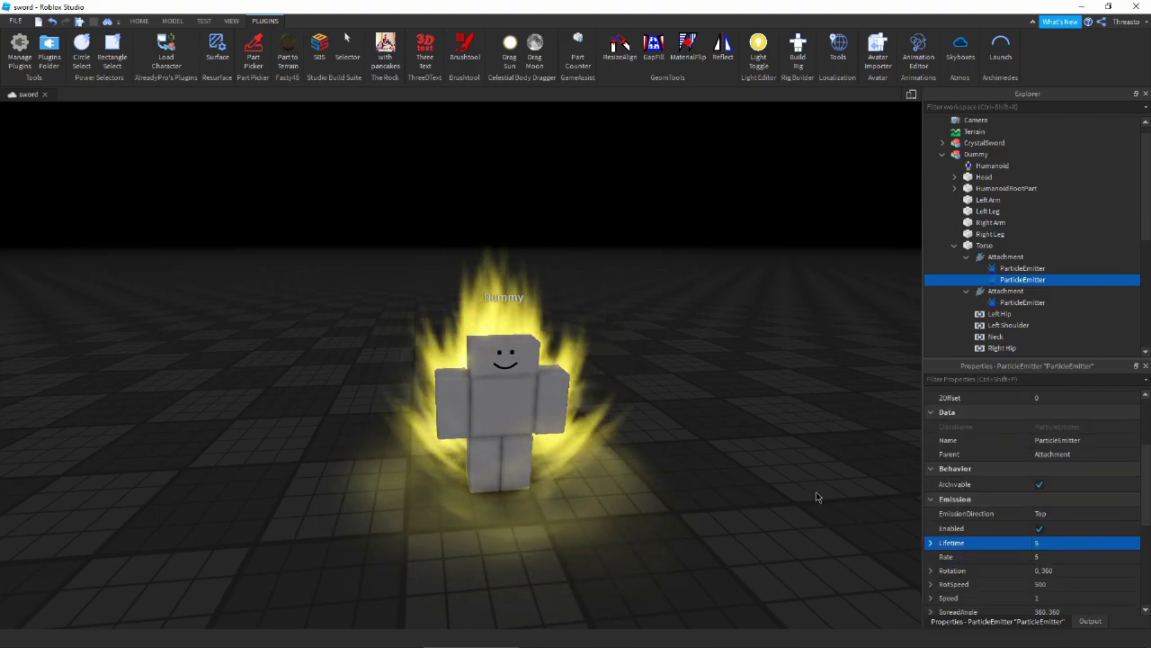
pyautogui.moveTo(782, 451); pyautogui.dragTo(783, 452, button='right')
pyautogui.press('w')
pyautogui.press('a')
pyautogui.click(1053, 543)
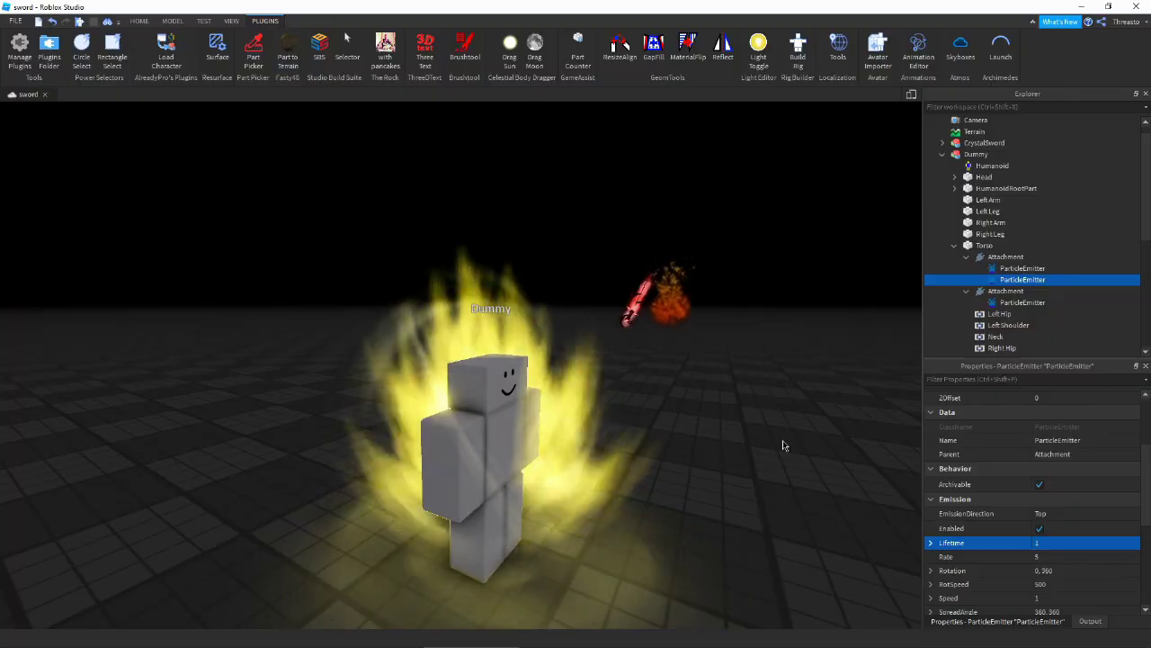
pyautogui.moveTo(783, 445); pyautogui.dragTo(818, 442, button='right')
pyautogui.press('d')
pyautogui.press('a')
pyautogui.scroll(-3, 795, 430)
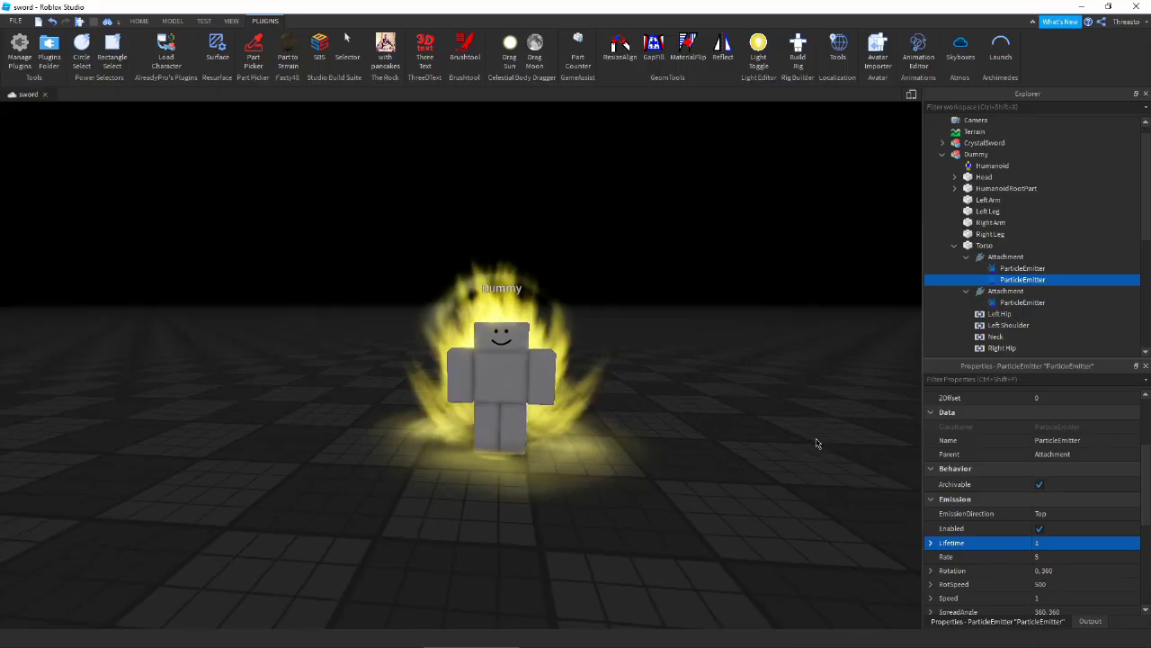
# Try a SpreadAngle Y of 180 on the twirl emitter, inspect the effect, and undo the change
pyautogui.scroll(-3, 936, 532)
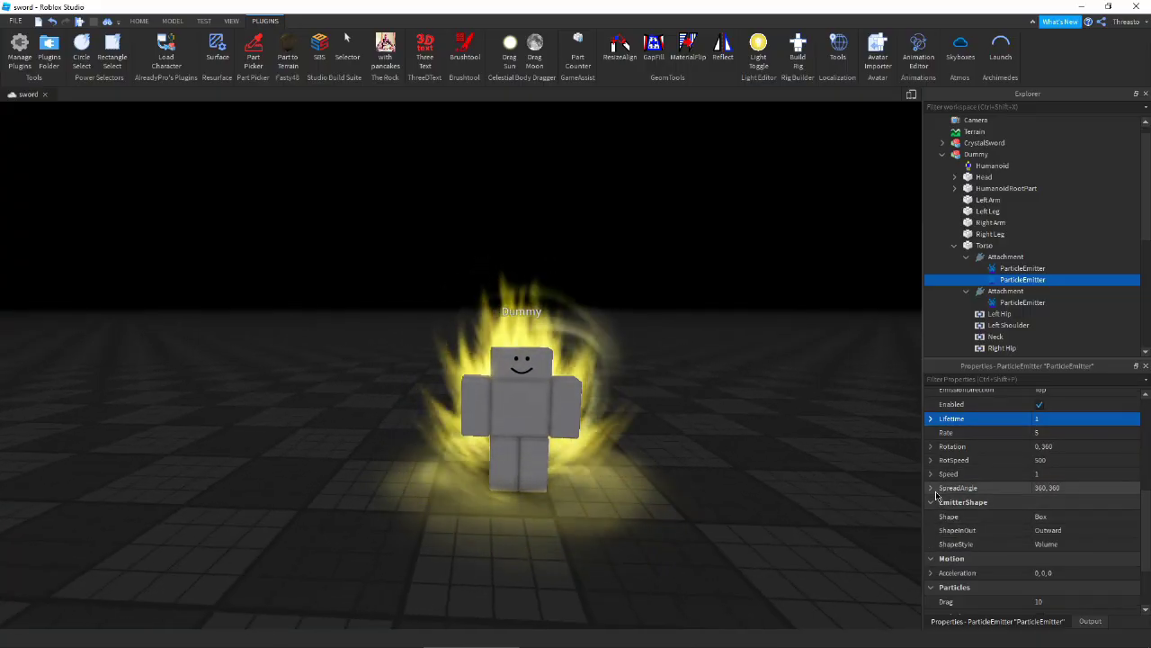
pyautogui.click(933, 490)
pyautogui.click(1056, 501)
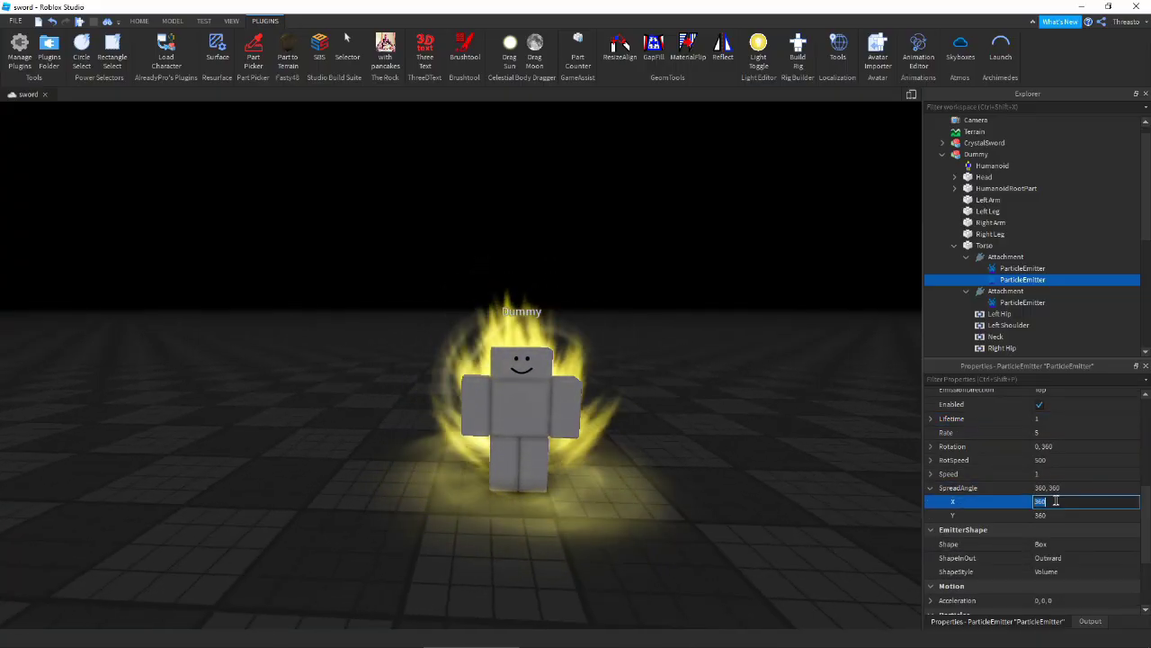
pyautogui.click(1057, 515)
pyautogui.write('180')
pyautogui.press('Return')
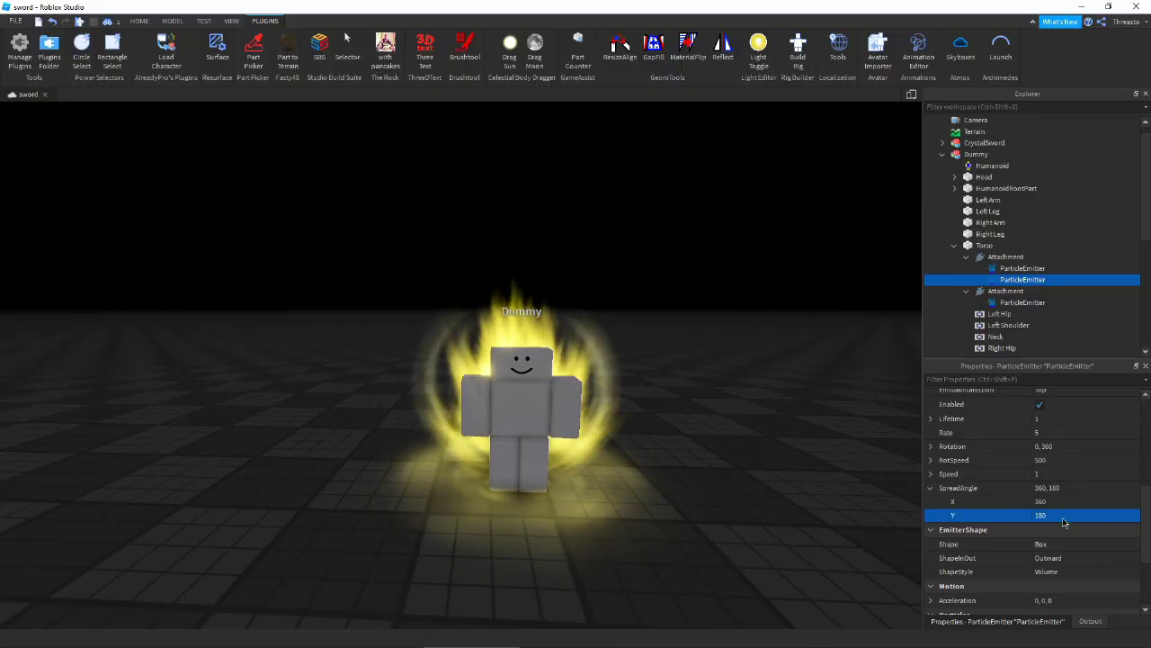
pyautogui.moveTo(760, 338)
pyautogui.mouseDown(button='right')
pyautogui.moveTo(756, 326)
pyautogui.moveTo(772, 342)
pyautogui.mouseUp(button='right')
pyautogui.scroll(1, 760, 338)
pyautogui.hotkey('ctrl', 'z')
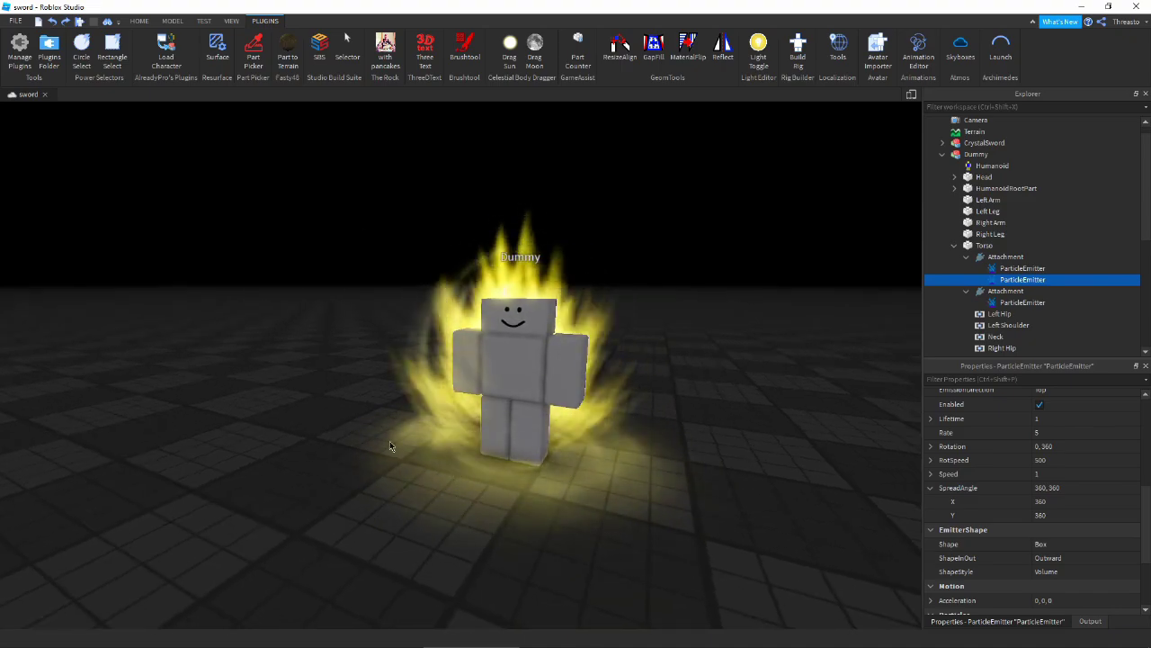
# Examine the flame emitter's Transparency curve and its first lower keypoint
pyautogui.click(1005, 291)
pyautogui.click(1022, 268)
pyautogui.scroll(3, 1137, 525)
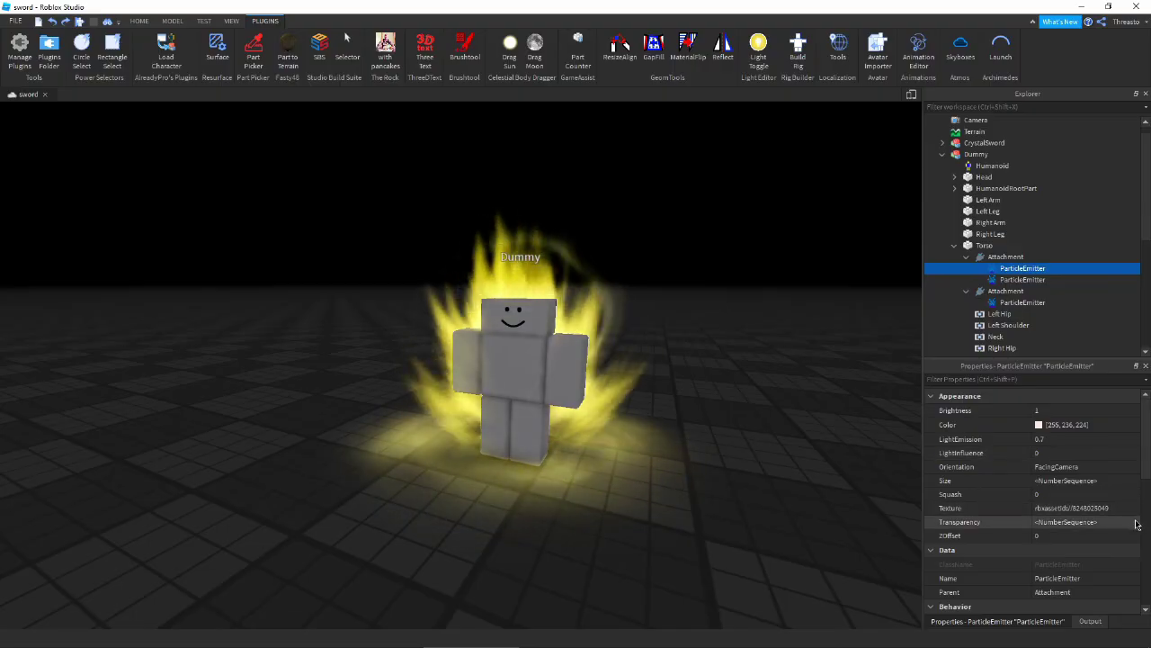
pyautogui.click(1136, 523)
pyautogui.moveTo(557, 245); pyautogui.dragTo(715, 477)
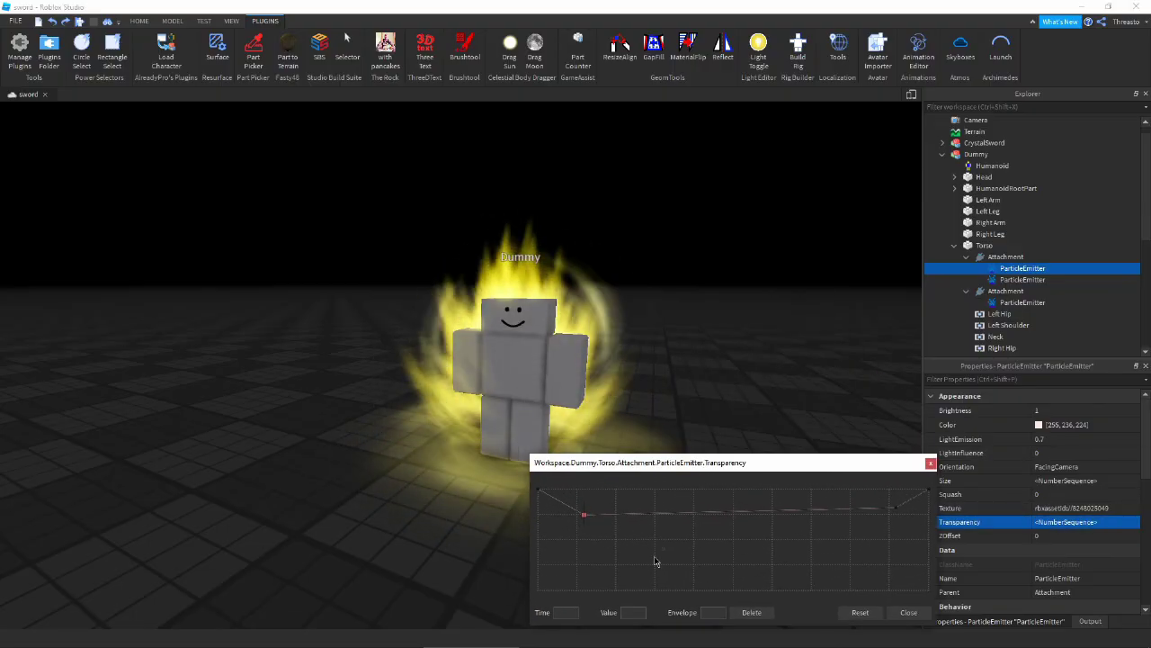
pyautogui.click(585, 515)
pyautogui.click(900, 613)
# Set the flame emitter's Rate to 30, clear the selection and inspect the thinner flames around the dummy
pyautogui.scroll(-3, 1019, 530)
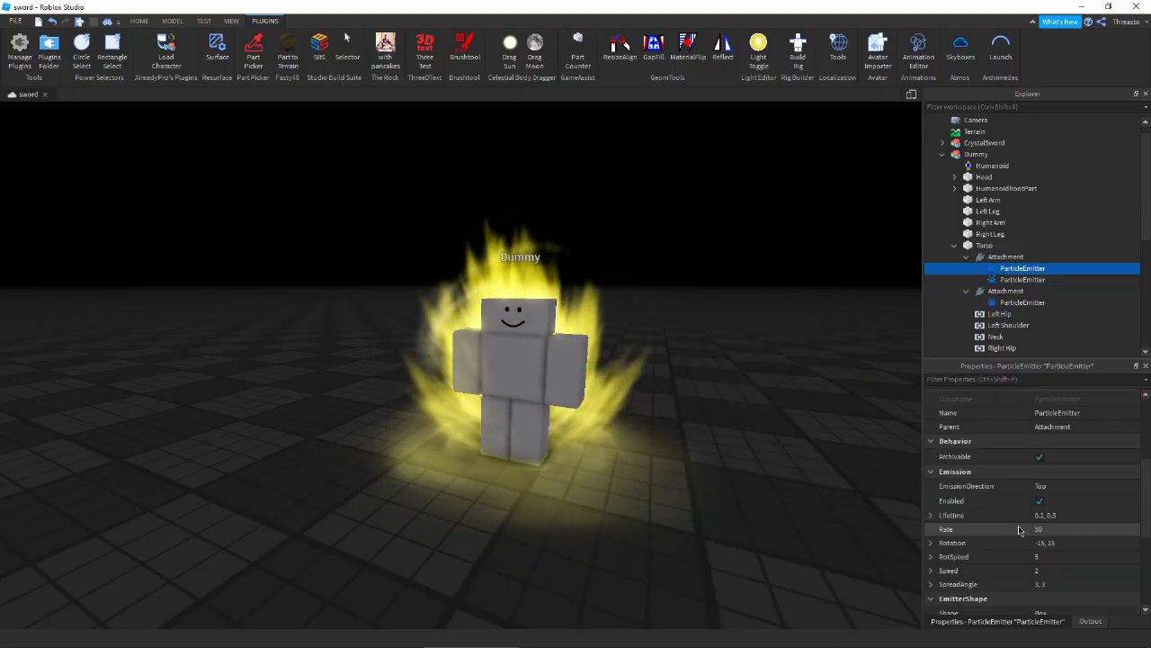
pyautogui.scroll(-1, 1019, 530)
pyautogui.click(1041, 488)
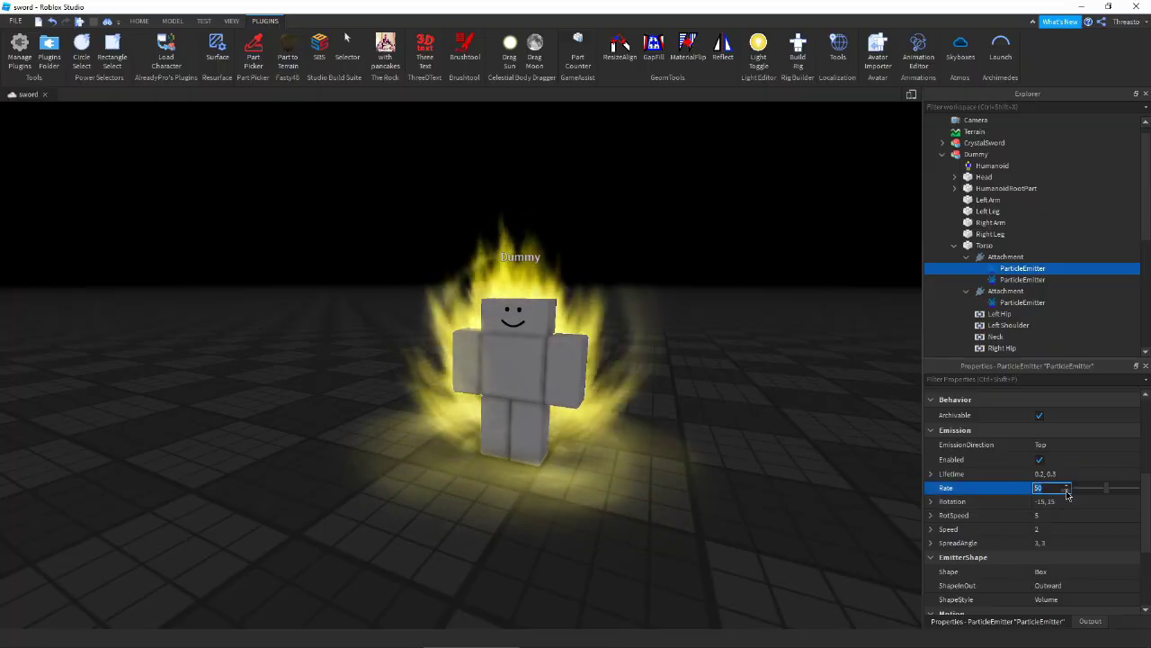
pyautogui.write('3')
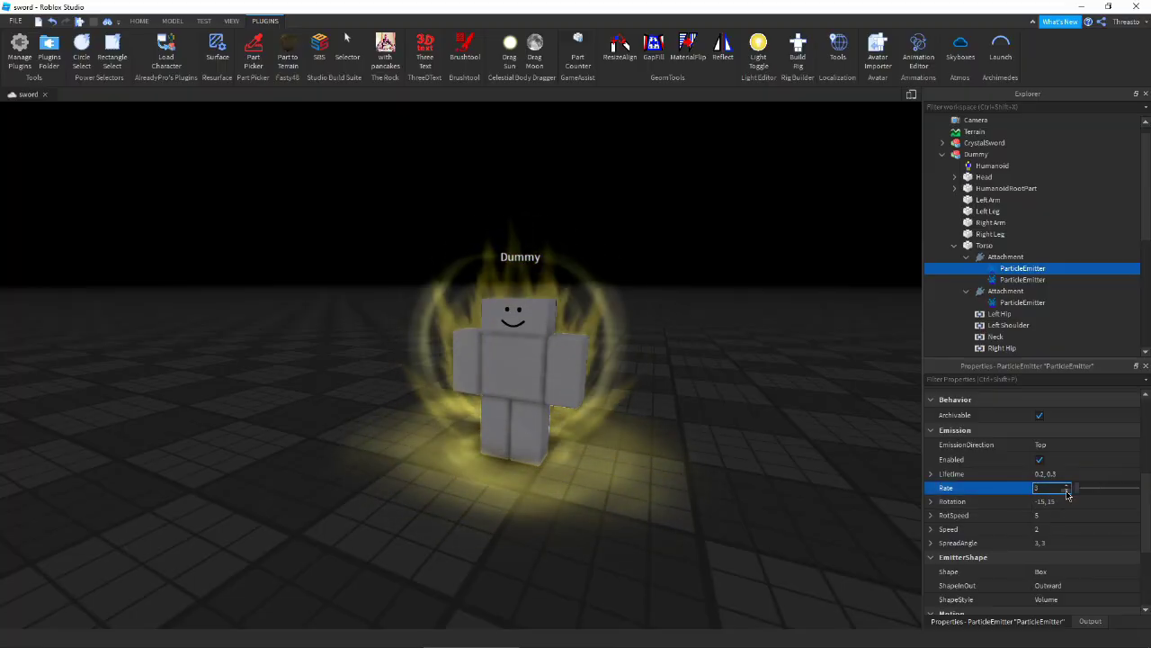
pyautogui.write('0')
pyautogui.press('Return')
pyautogui.click(776, 309)
pyautogui.moveTo(777, 309)
pyautogui.mouseDown(button='right')
pyautogui.moveTo(786, 333)
pyautogui.moveTo(789, 308)
pyautogui.mouseUp(button='right')
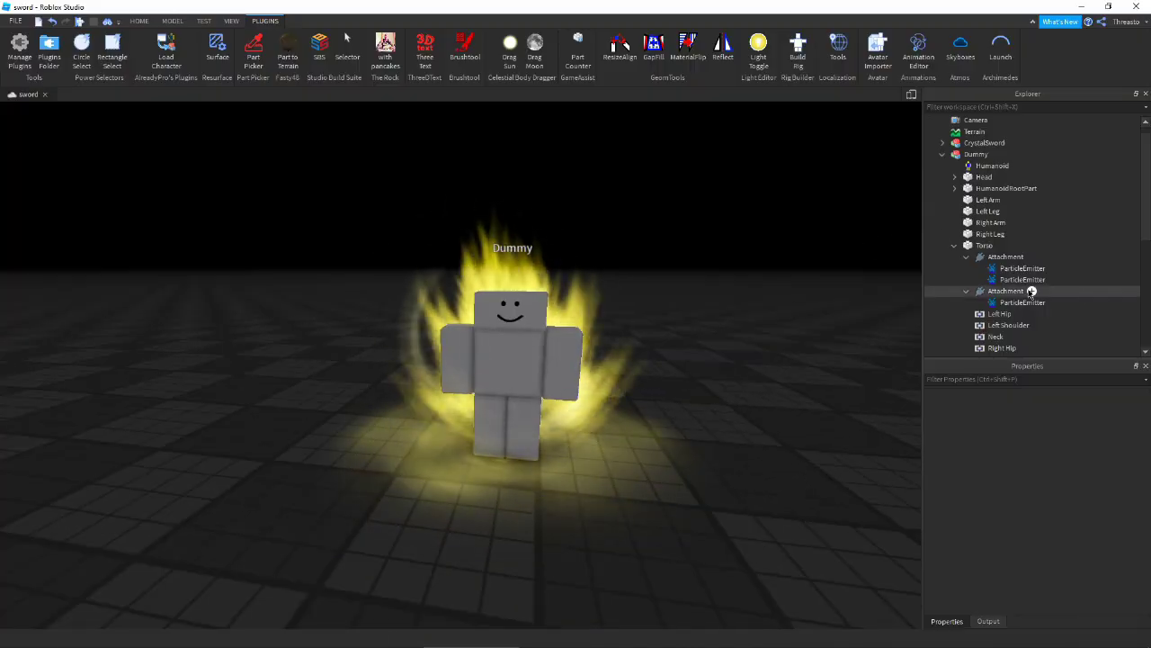
# Add a new particle emitter to the torso's first attachment and try uploading muzzle_05 as its texture
pyautogui.click(1031, 256)
pyautogui.click(936, 312)
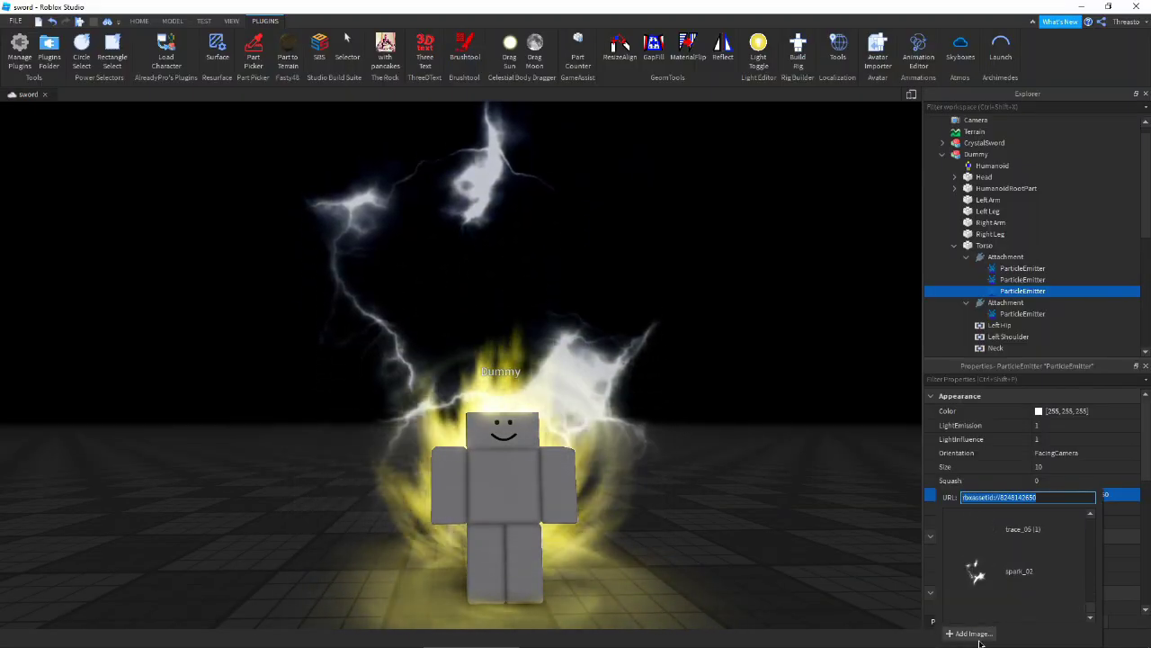
pyautogui.click(972, 633)
pyautogui.click(537, 300)
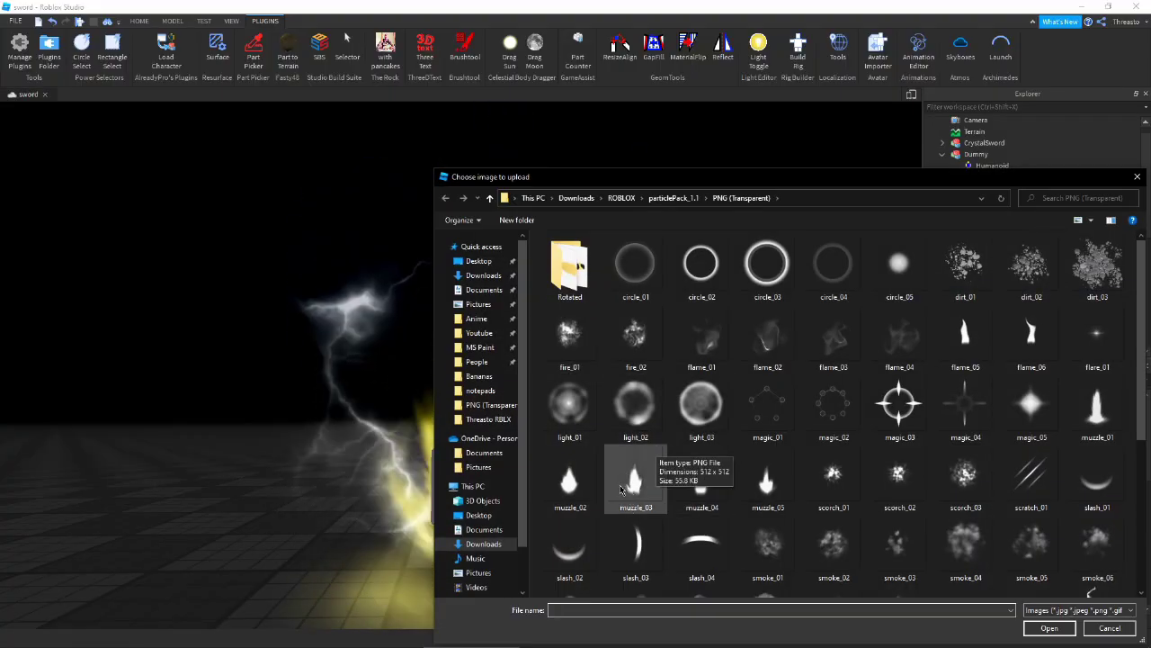
pyautogui.doubleClick(752, 484)
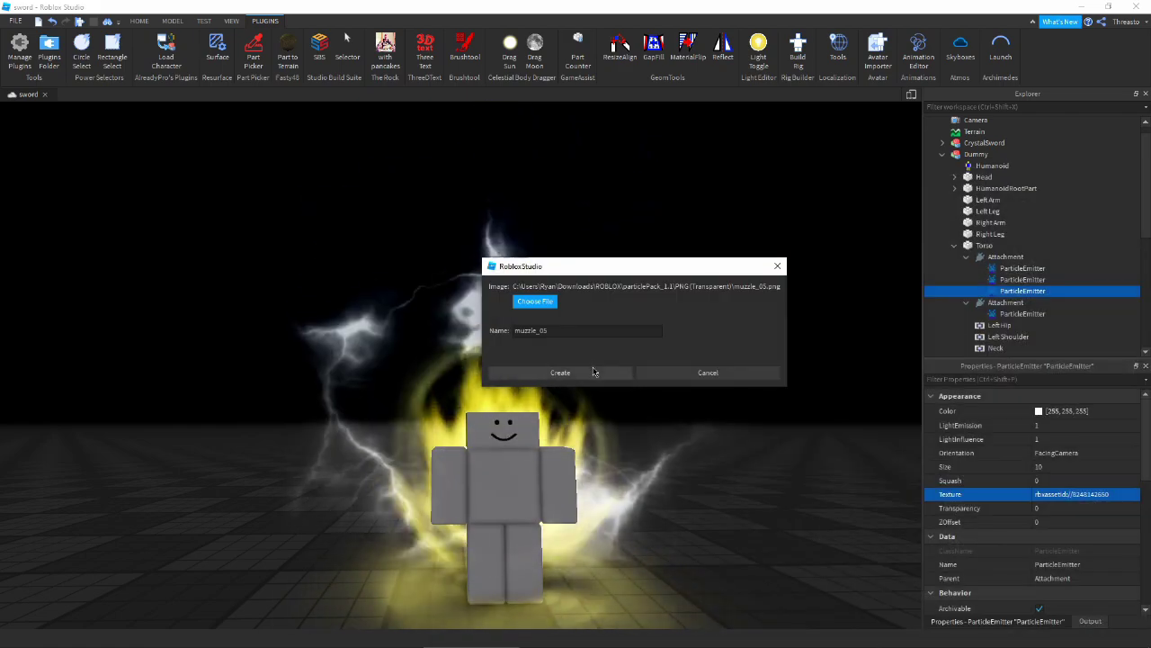
pyautogui.click(589, 370)
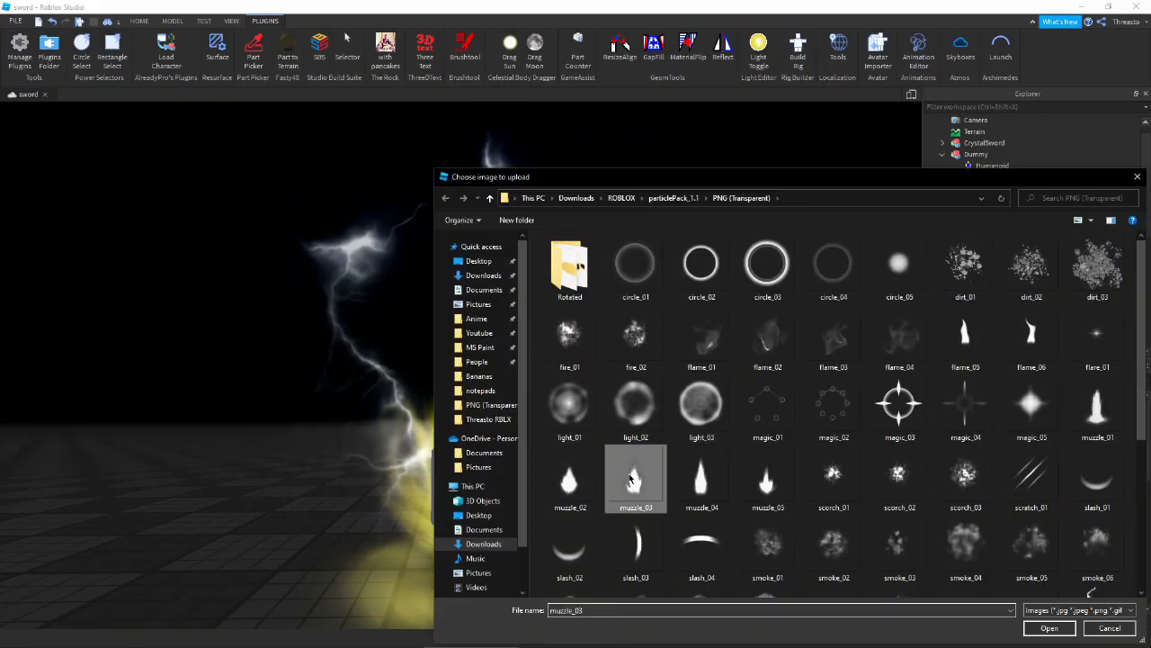
# Upload muzzle_03 as the new emitter's texture and inspect the effect around the dummy
pyautogui.doubleClick(630, 480)
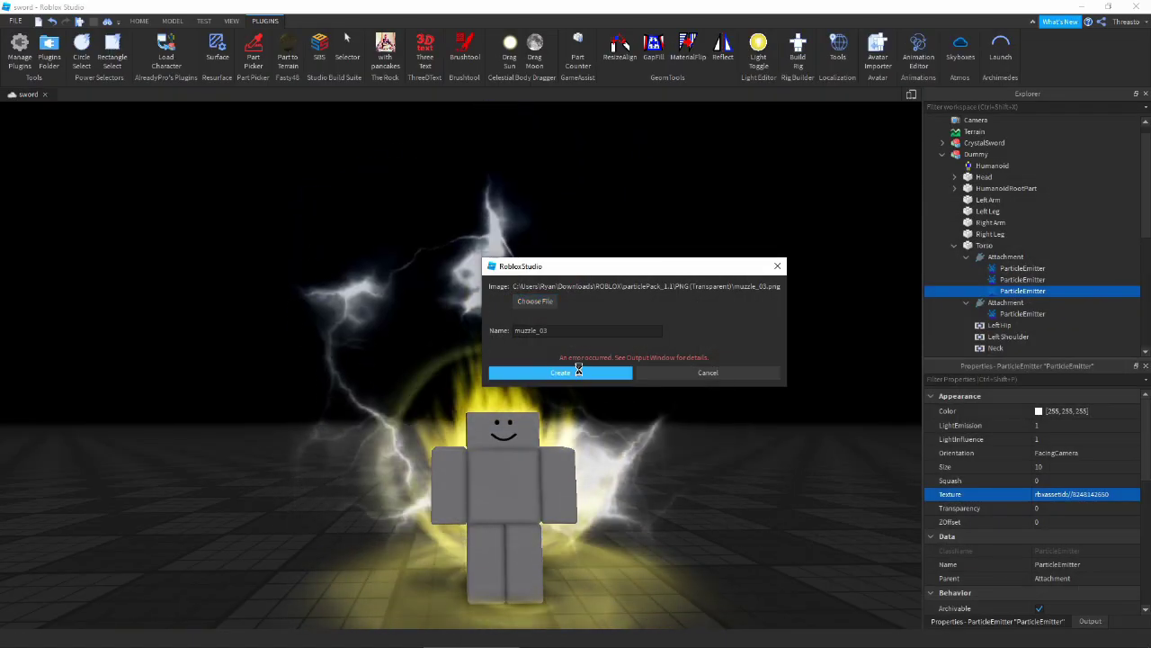
pyautogui.click(578, 367)
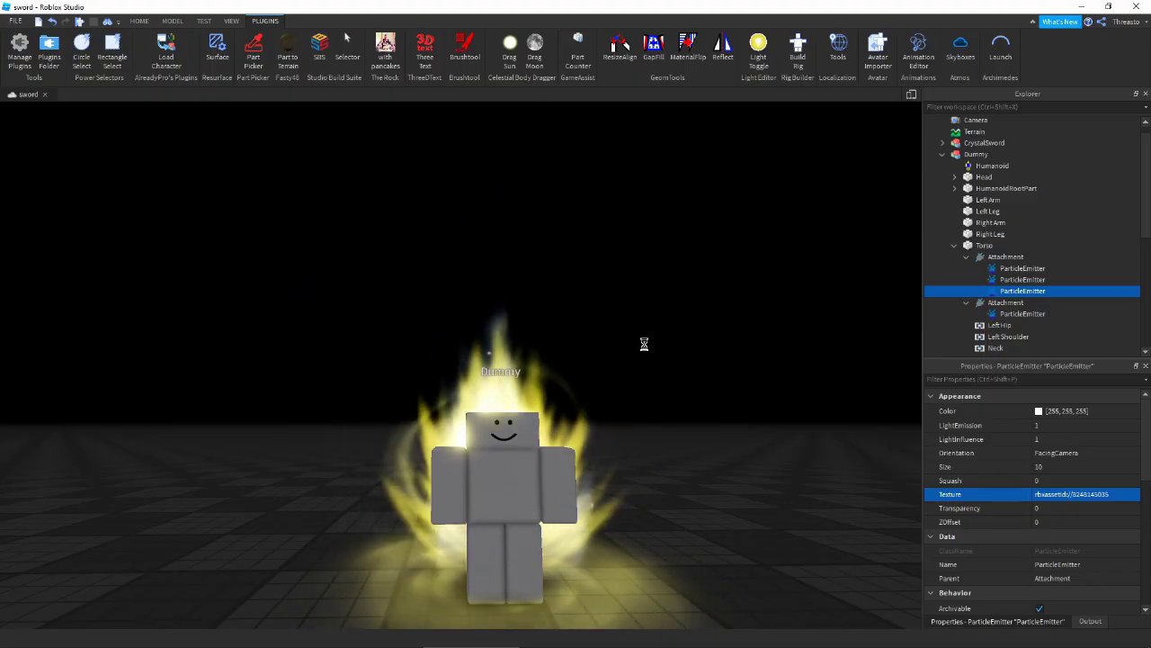
pyautogui.scroll(-3, 1025, 488)
pyautogui.press('w')
pyautogui.moveTo(643, 443); pyautogui.dragTo(600, 449, button='right')
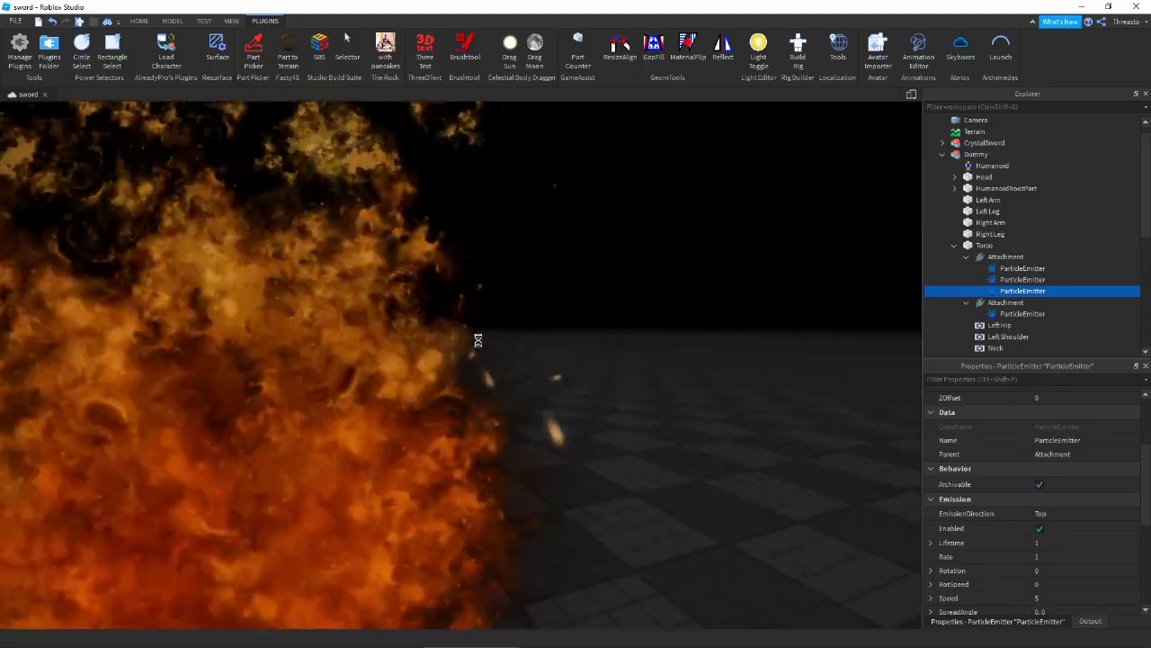
pyautogui.scroll(-5, 585, 390)
pyautogui.moveTo(586, 390); pyautogui.dragTo(543, 390, button='right')
pyautogui.scroll(6, 543, 390)
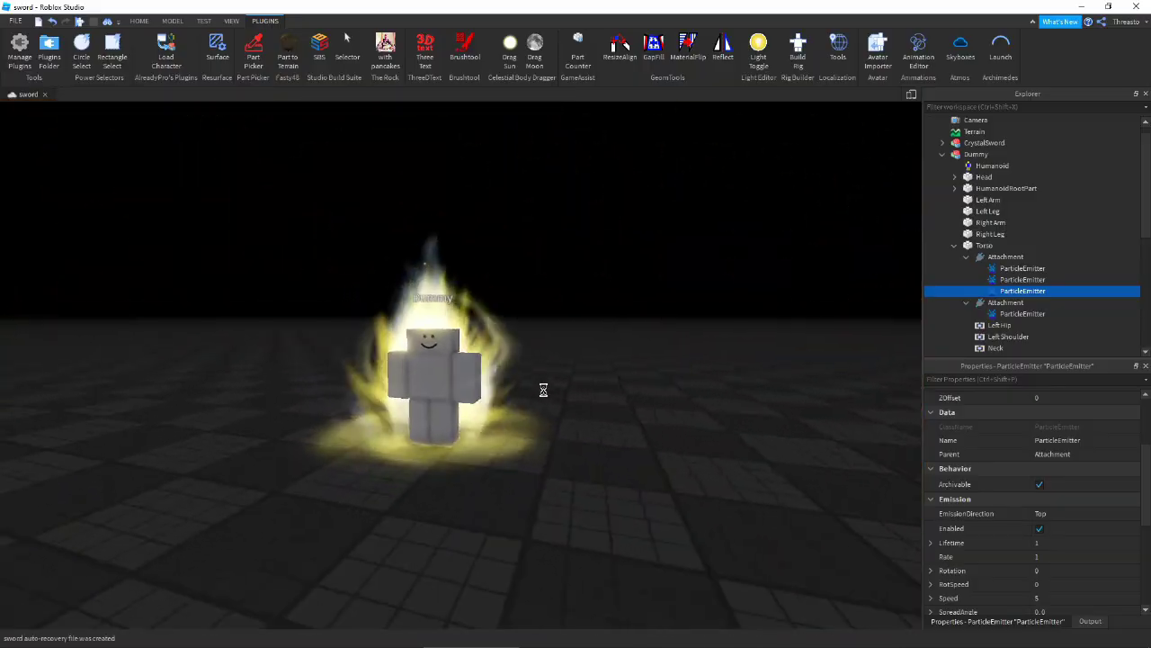
pyautogui.scroll(-2, 609, 424)
pyautogui.moveTo(611, 425); pyautogui.dragTo(611, 425, button='right')
pyautogui.press('w')
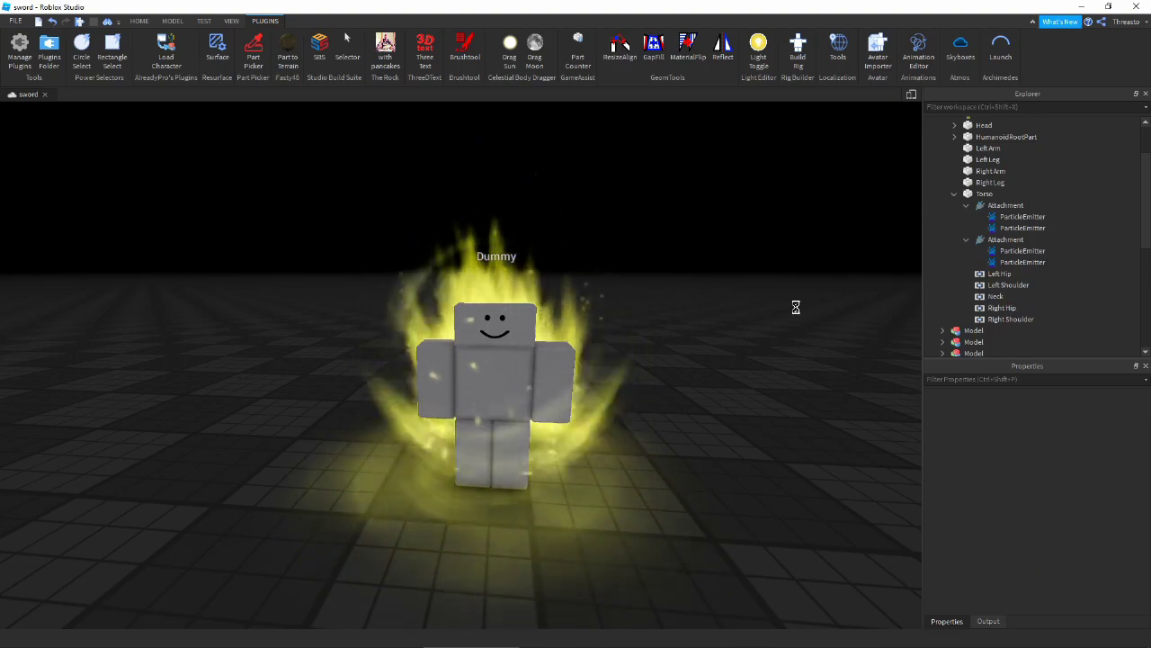
# Clear the Dummy model's name so that it is blank
pyautogui.click(497, 341)
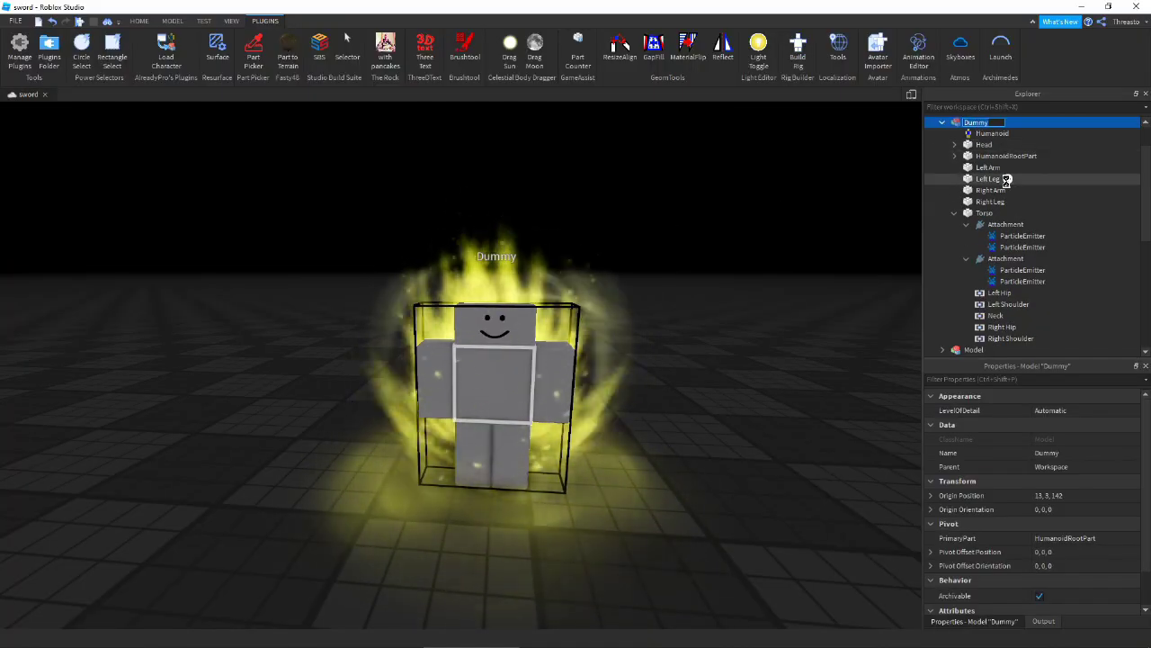
pyautogui.press('BackSpace')
pyautogui.press('Return')
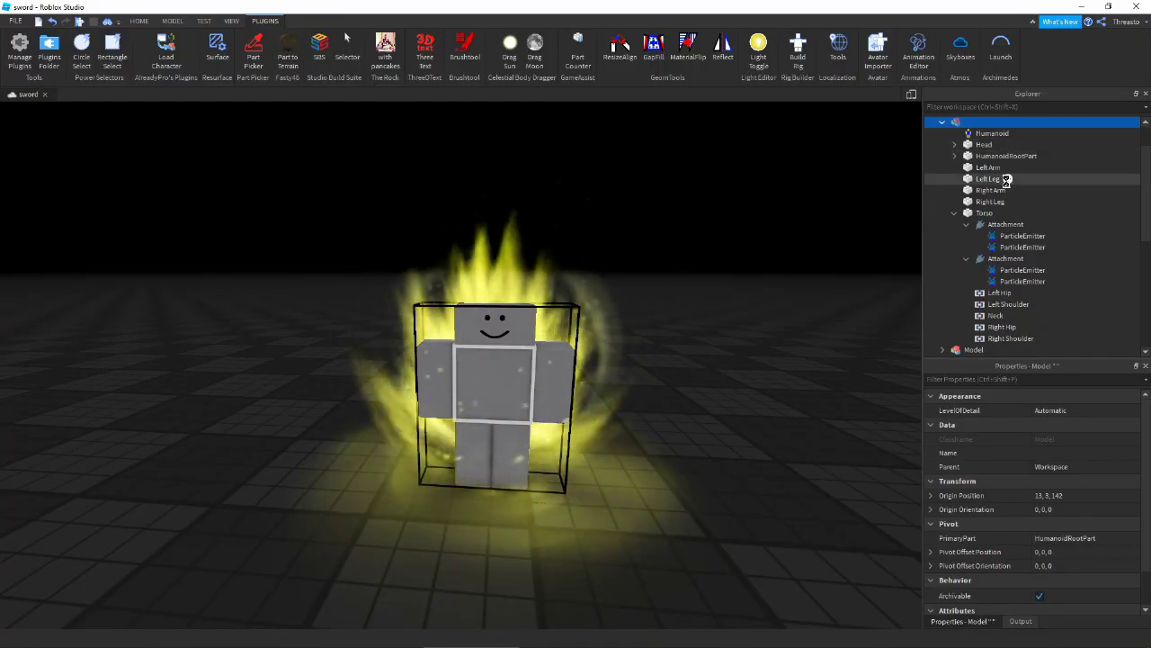
# Insert a mesh into the dummy's Head part and select that mesh
pyautogui.click(955, 146)
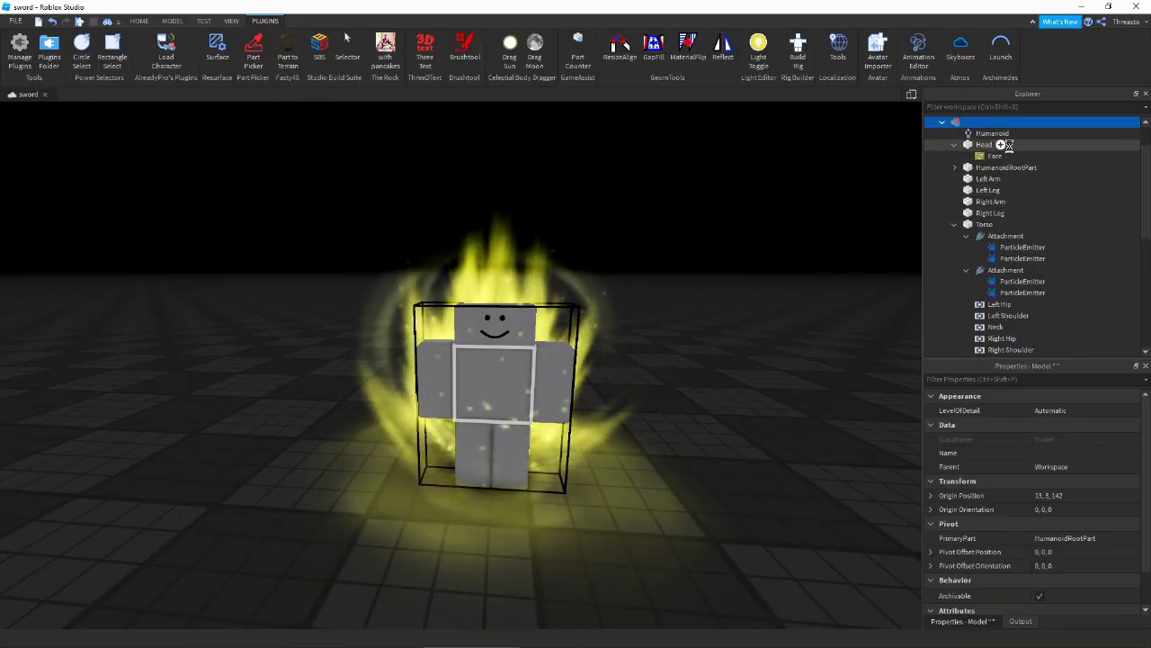
pyautogui.click(1002, 145)
pyautogui.click(955, 299)
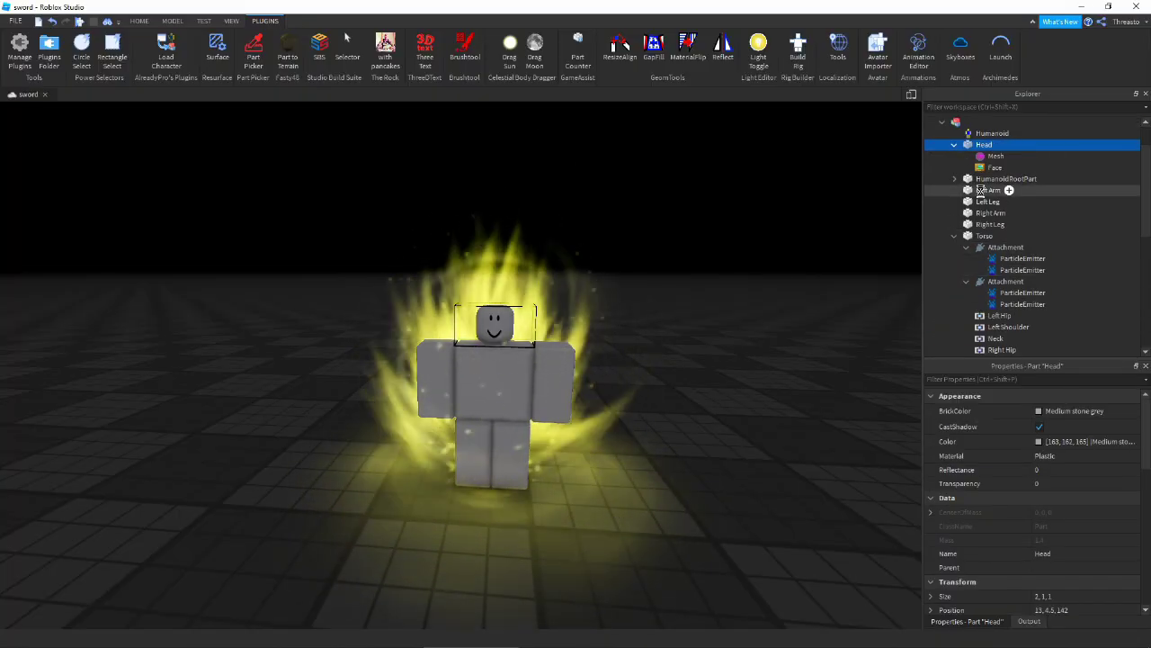
pyautogui.click(991, 155)
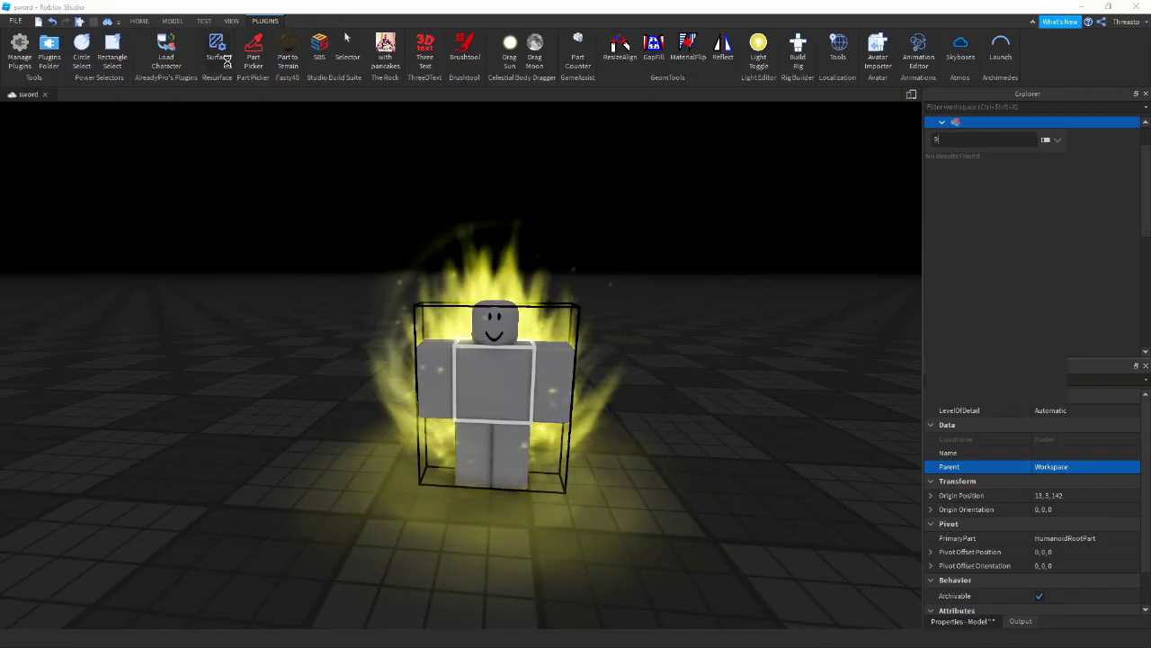
# Recolour the whole dummy model Quill grey and inspect it with the aura
pyautogui.press('BackSpace')
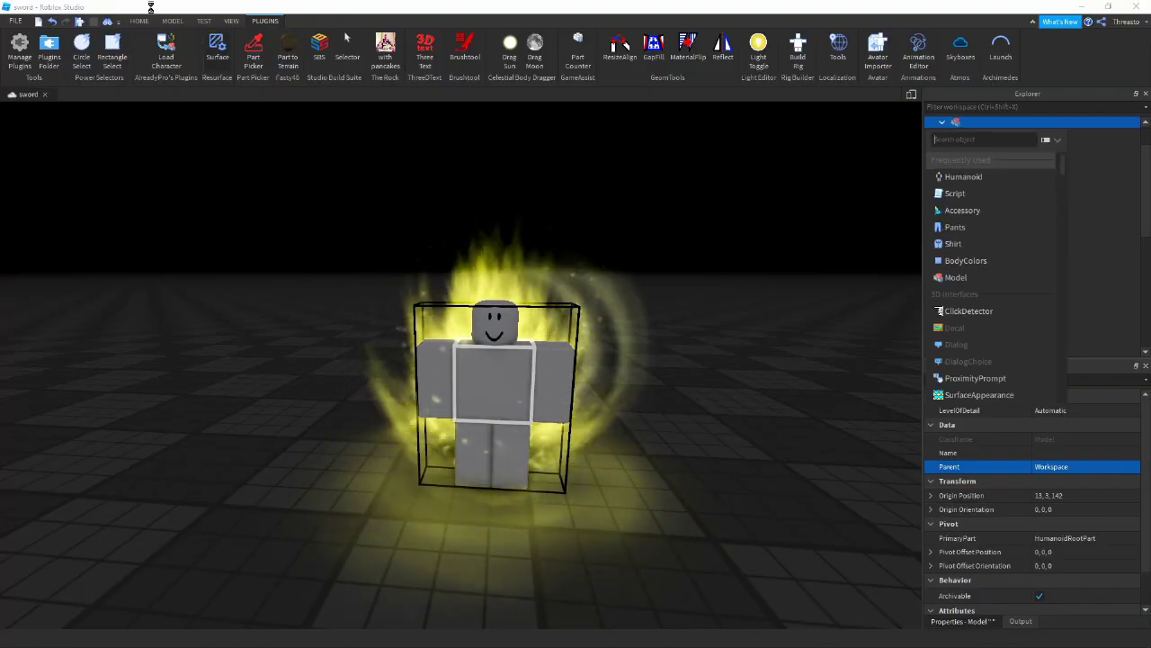
pyautogui.click(171, 19)
pyautogui.click(497, 47)
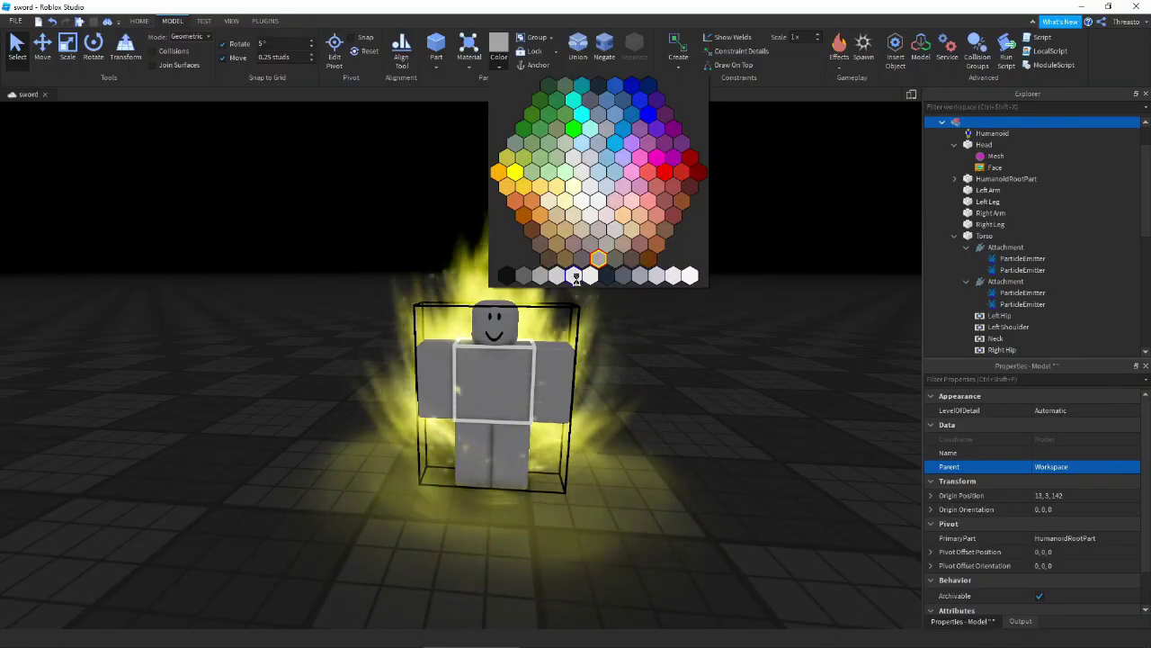
pyautogui.click(576, 276)
pyautogui.click(609, 216)
pyautogui.press('w')
pyautogui.press('d')
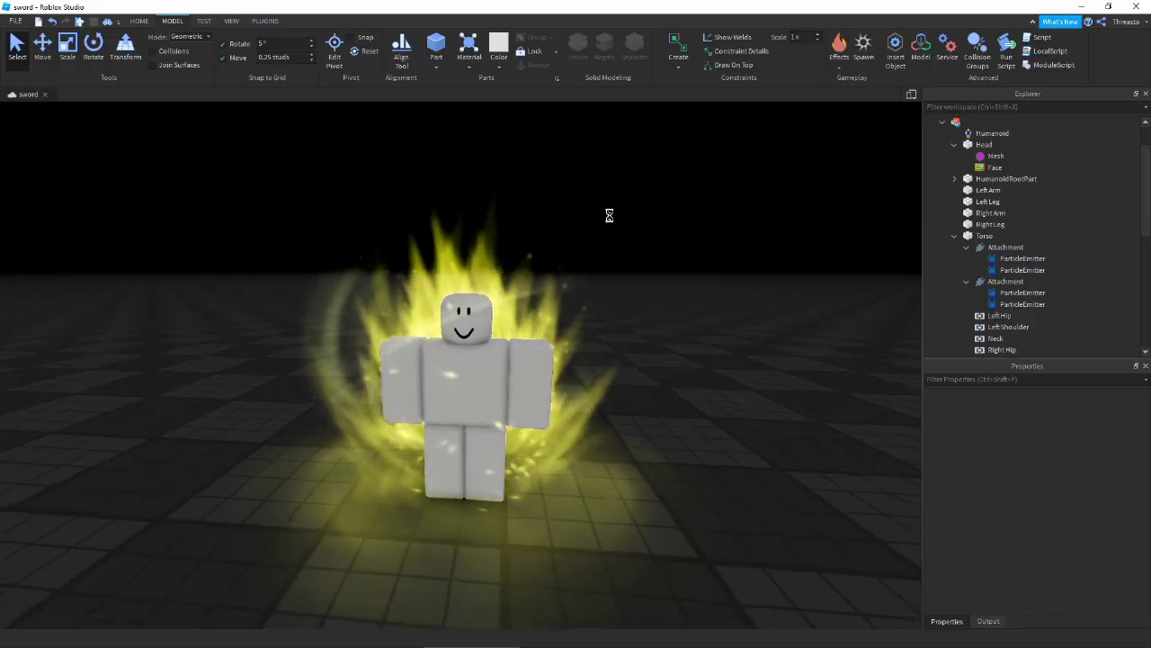
pyautogui.press('a')
pyautogui.scroll(-1, 678, 208)
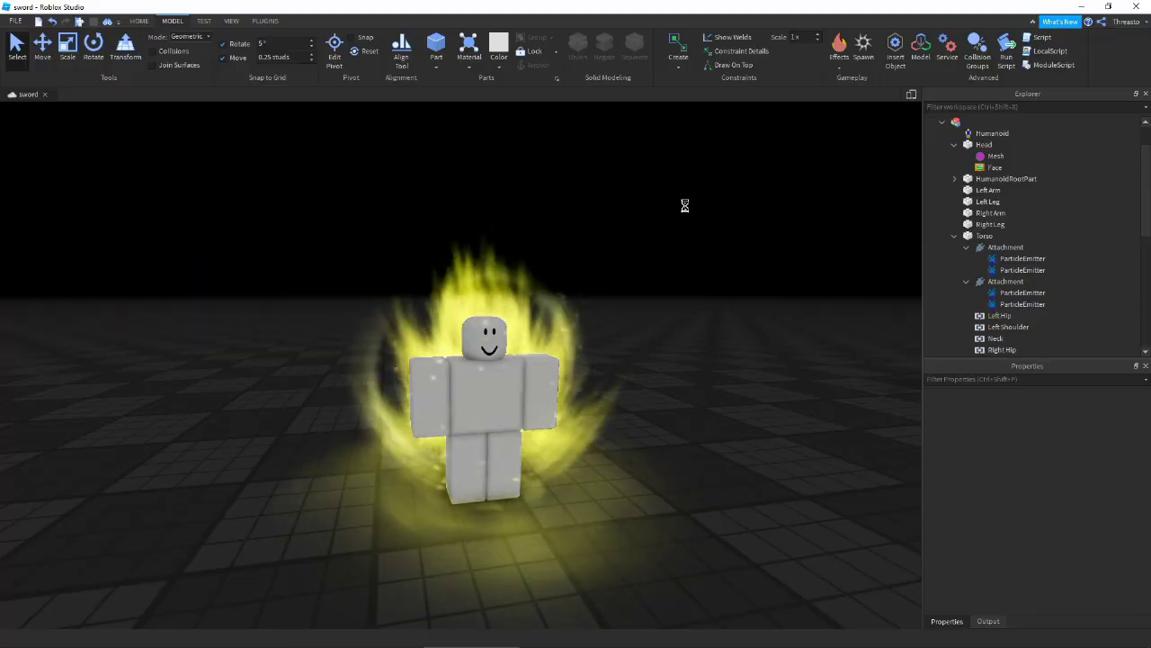
# Add a PointLight to the dummy's Torso and set its Brightness to 0.5
pyautogui.click(1003, 234)
pyautogui.click(963, 357)
pyautogui.click(1000, 246)
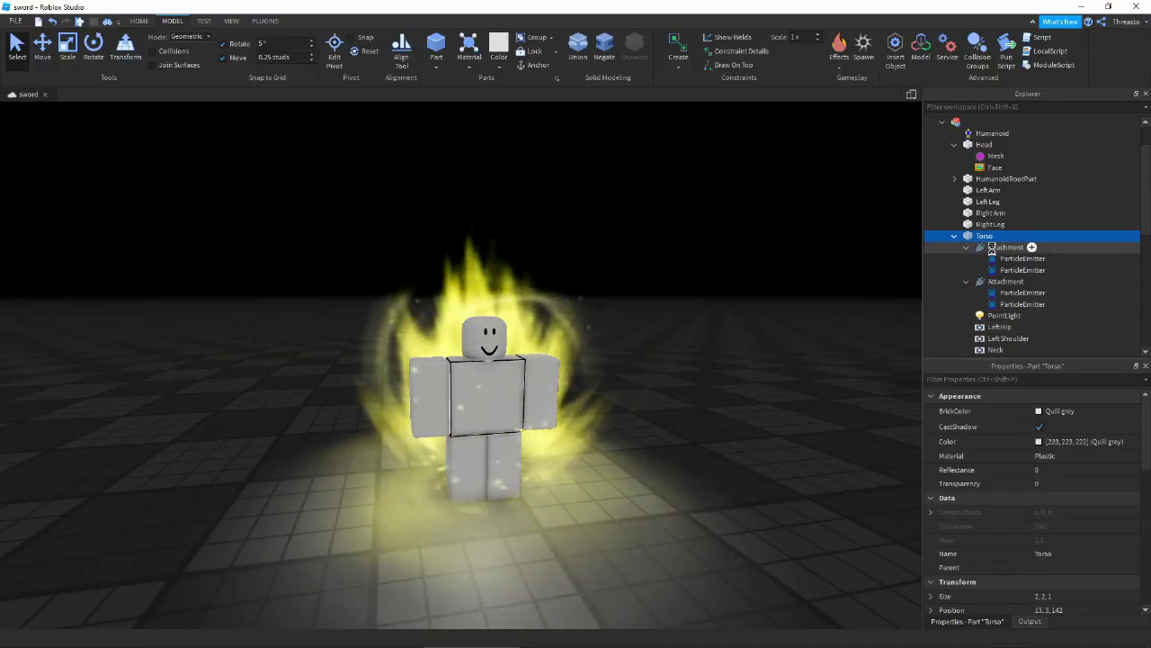
pyautogui.click(1003, 315)
pyautogui.click(1046, 410)
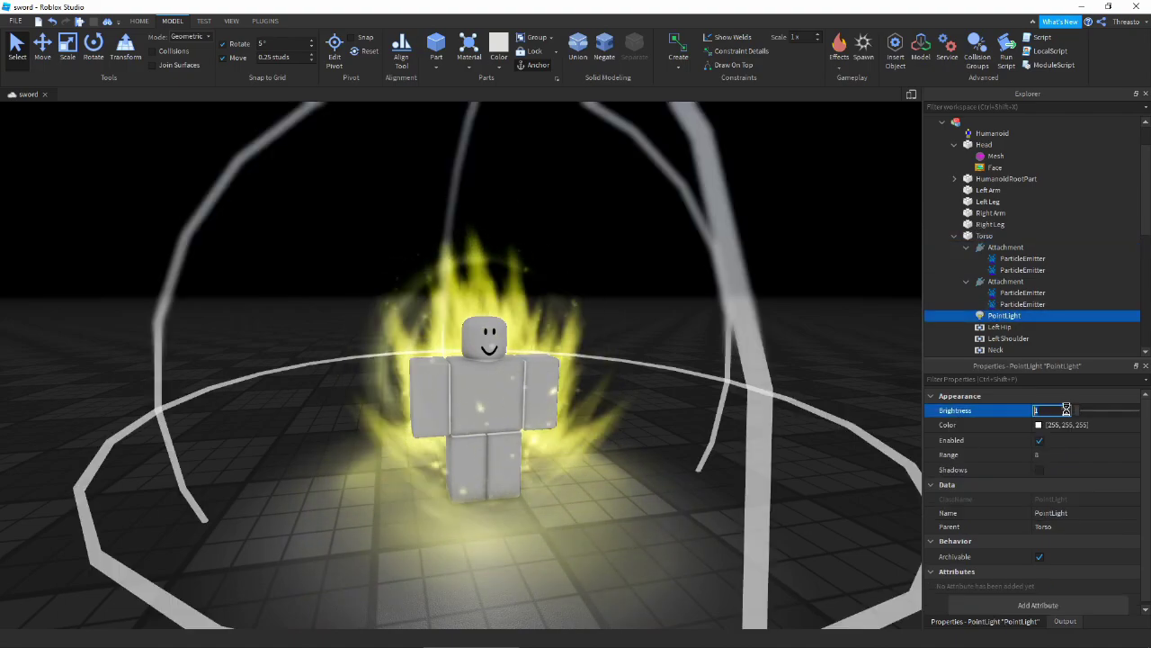
pyautogui.write('0.5')
# Try enabling Shadows on the point light and turn them off again
pyautogui.click(1040, 469)
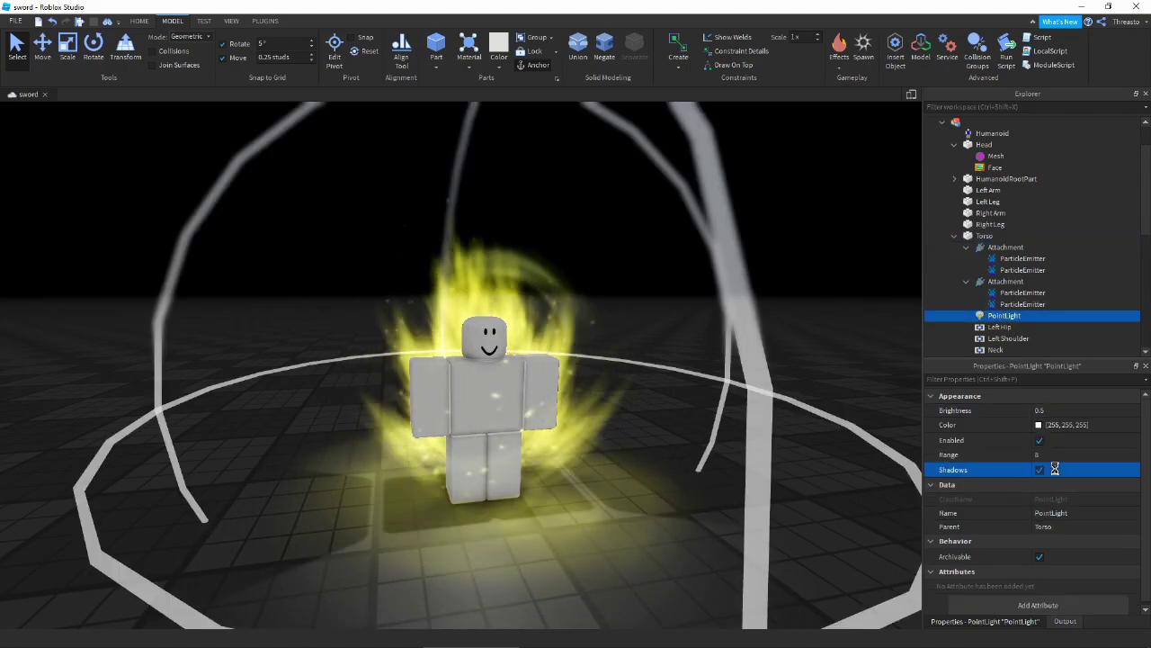
pyautogui.click(1052, 455)
pyautogui.click(1051, 469)
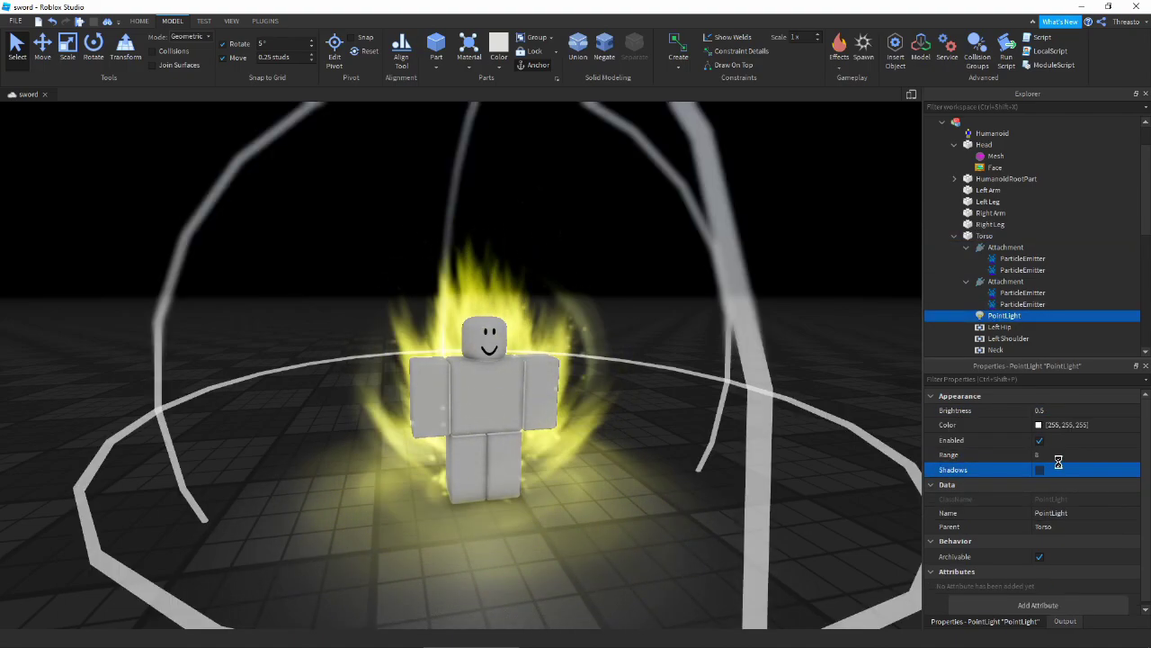
# Try a Range of 16 on the point light, and reduce it to 12
pyautogui.click(1059, 456)
pyautogui.write('16')
pyautogui.press('Return')
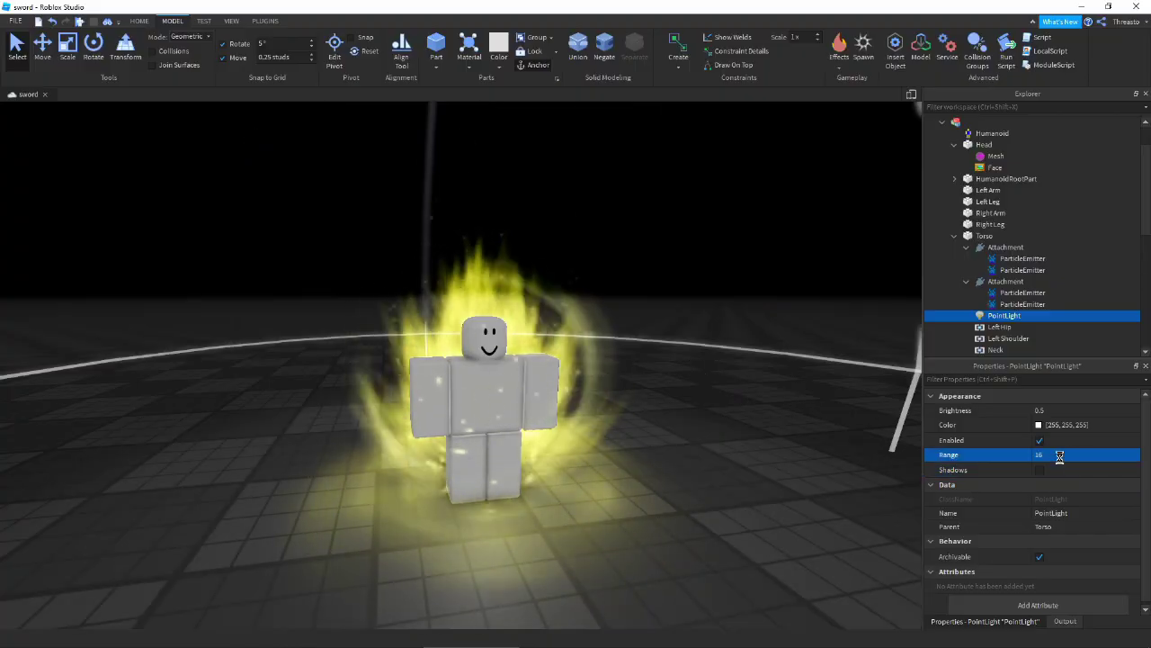
pyautogui.click(1060, 455)
pyautogui.write('12')
pyautogui.press('Return')
# Set the point light's Brightness to 0.2
pyautogui.click(1064, 410)
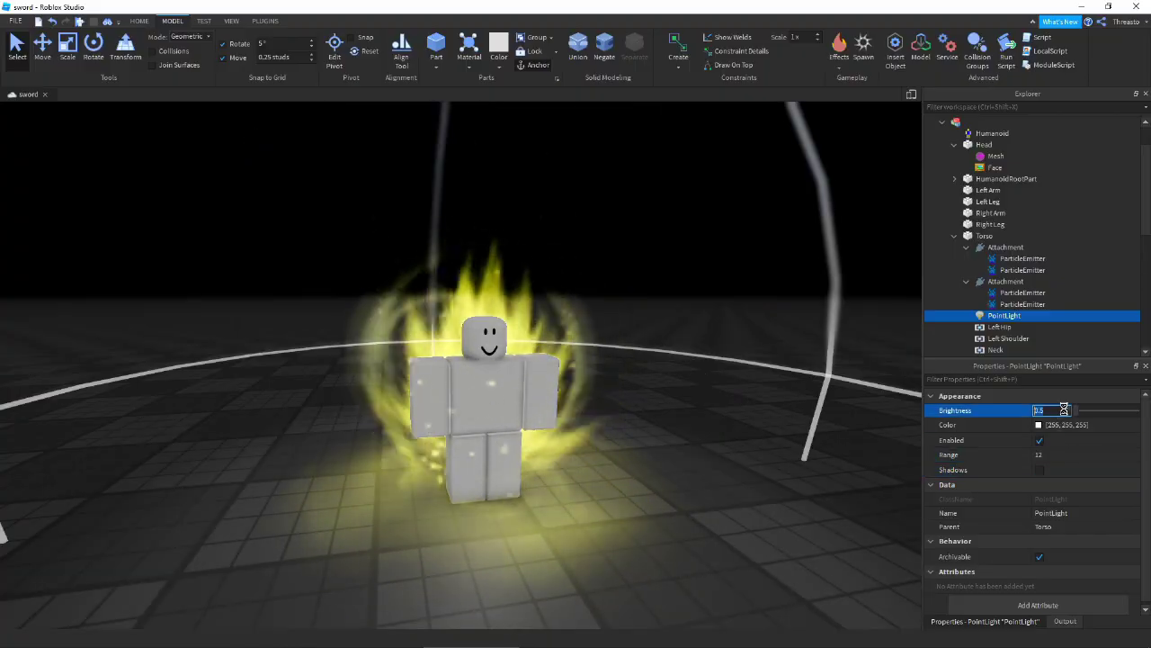
pyautogui.write('25')
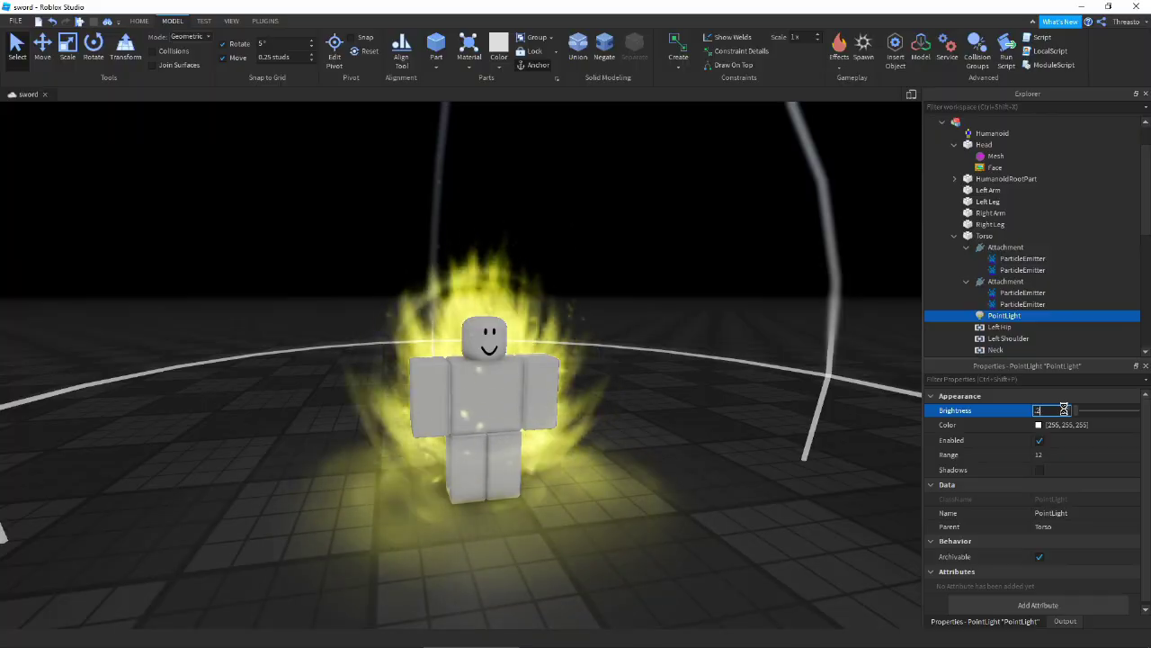
pyautogui.write('0.2')
pyautogui.press('Return')
# Pick a soft yellow (255, 243, 102) as the point light's Color
pyautogui.click(1039, 425)
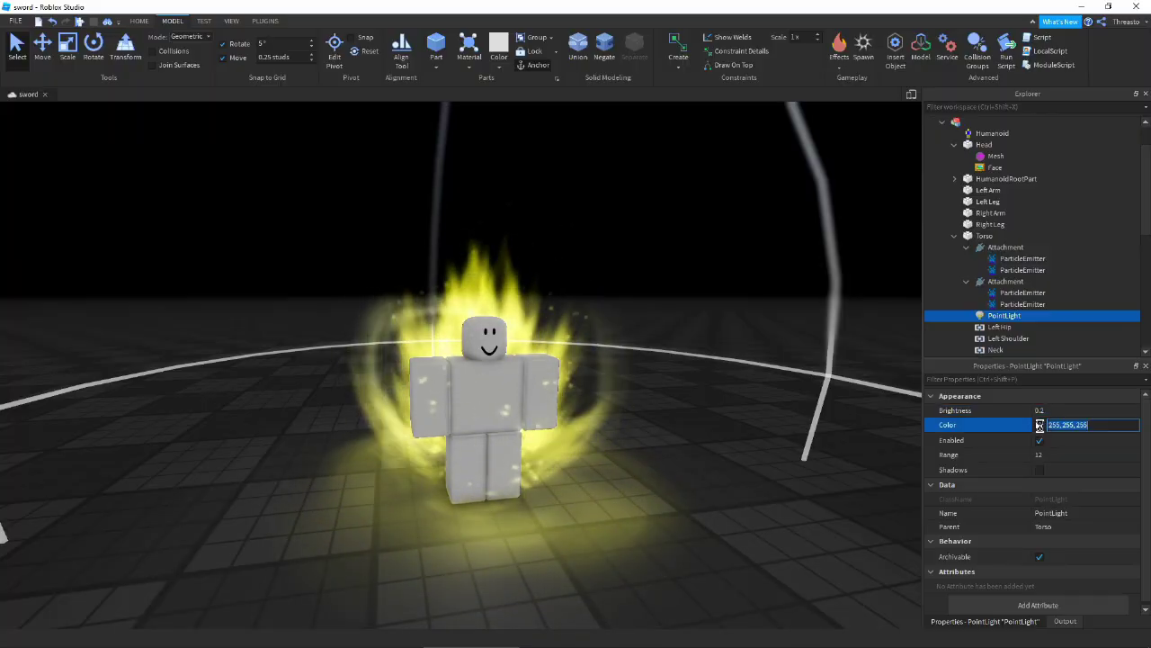
pyautogui.click(1039, 425)
pyautogui.click(683, 322)
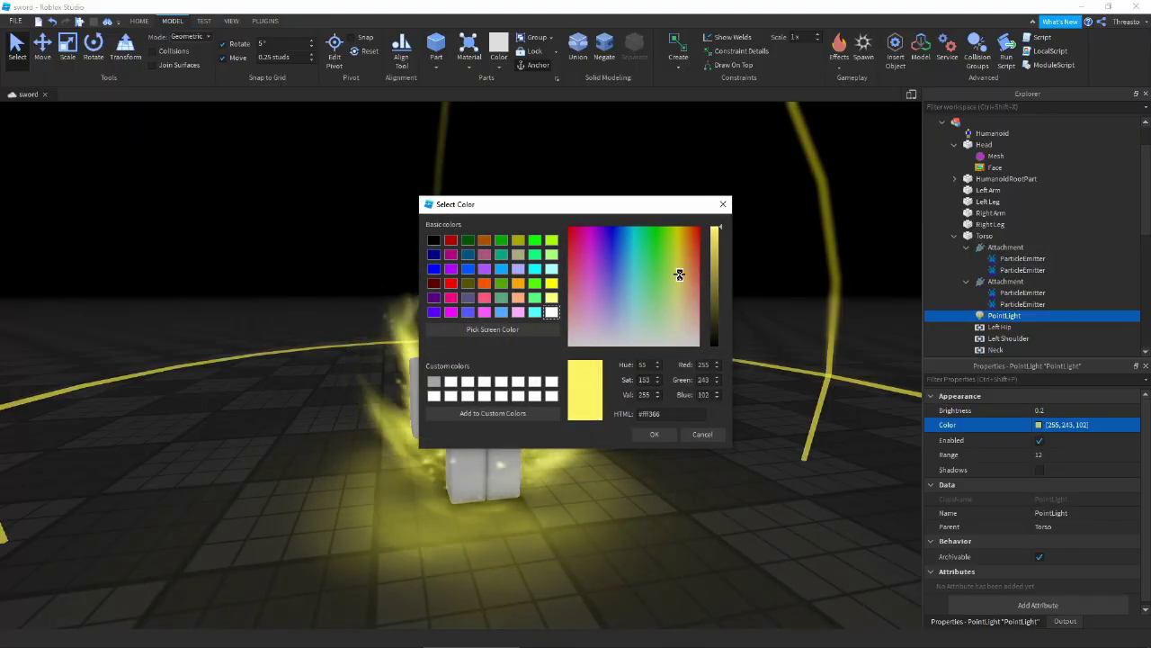